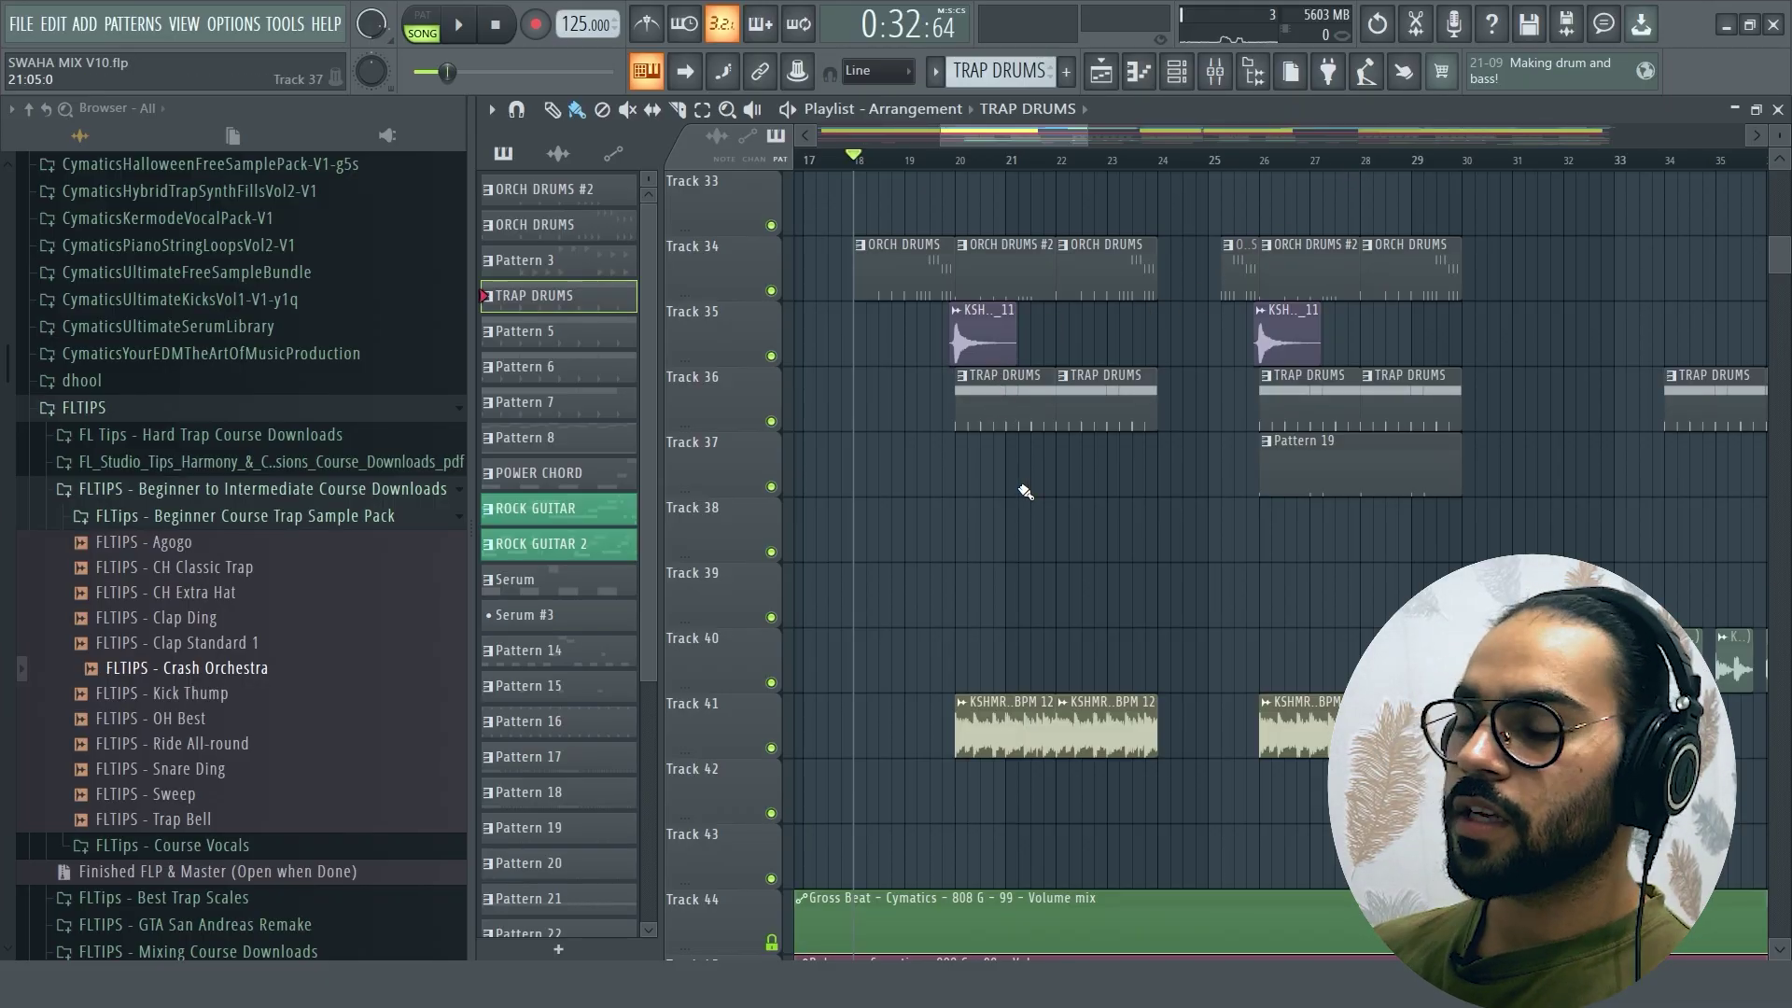
# Step: Scroll to Track 34 and open the ORCH DRUMS clip's pattern to view its KSHMR drum hits
pyautogui.scroll(2, 952, 446)
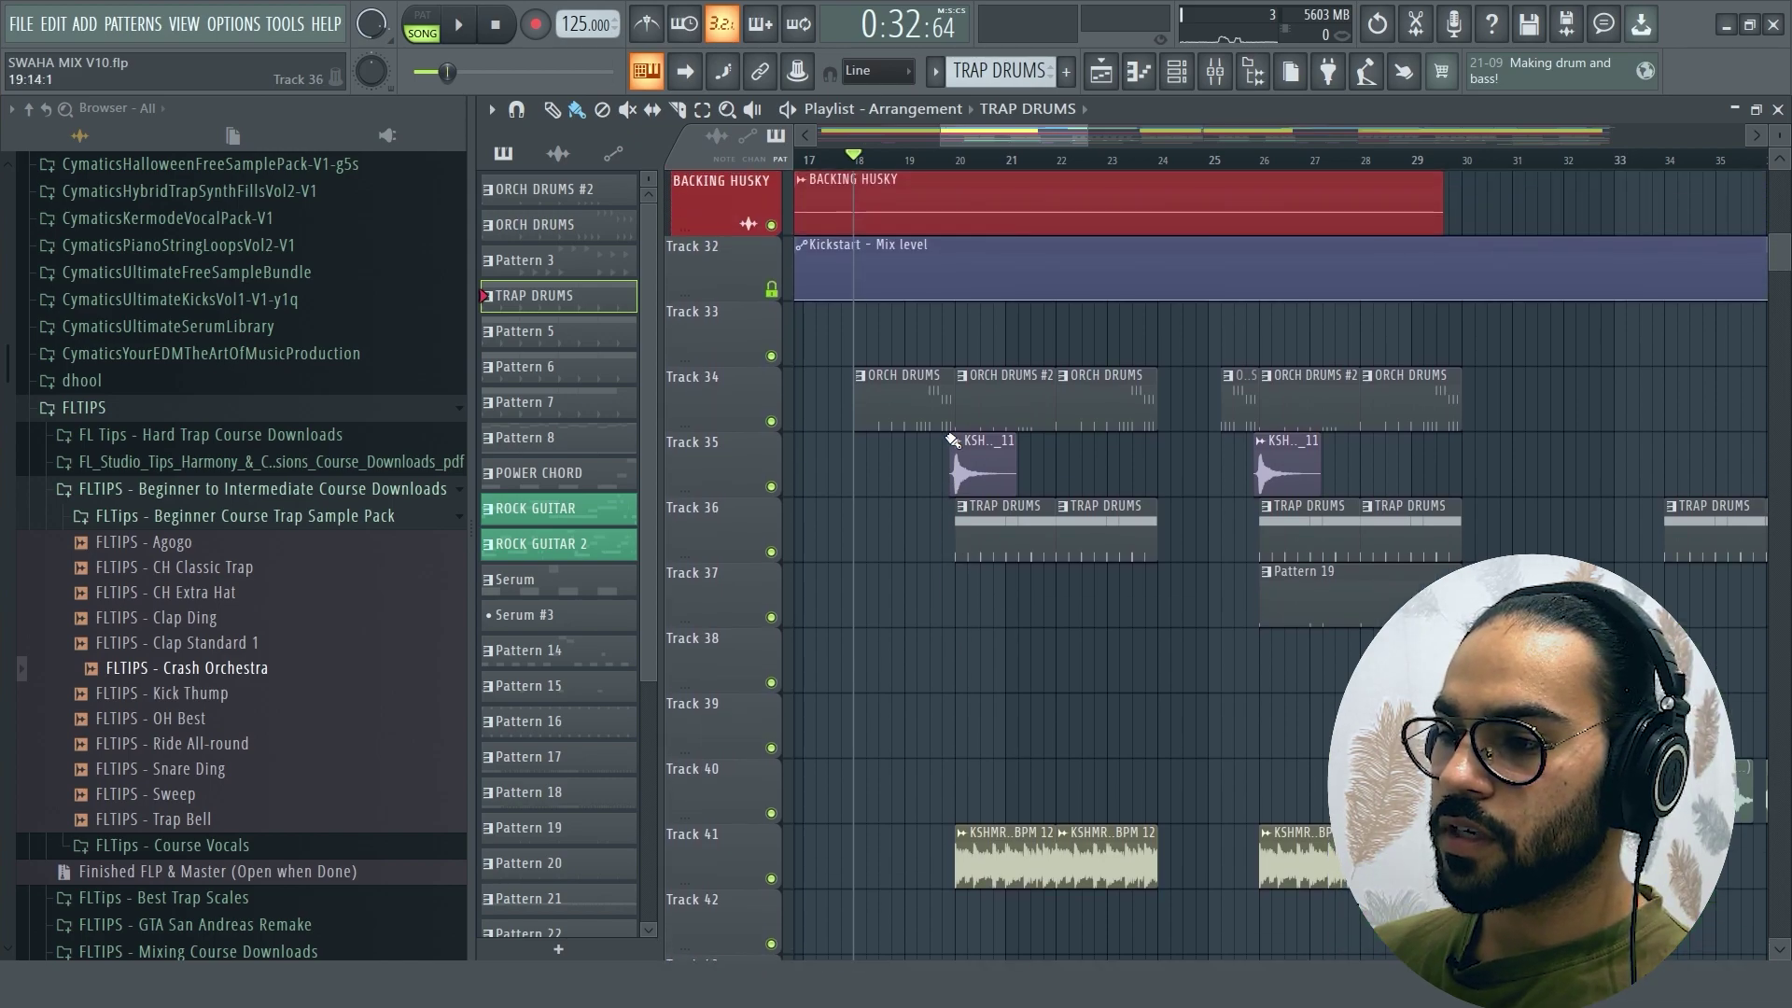
pyautogui.scroll(-1, 952, 440)
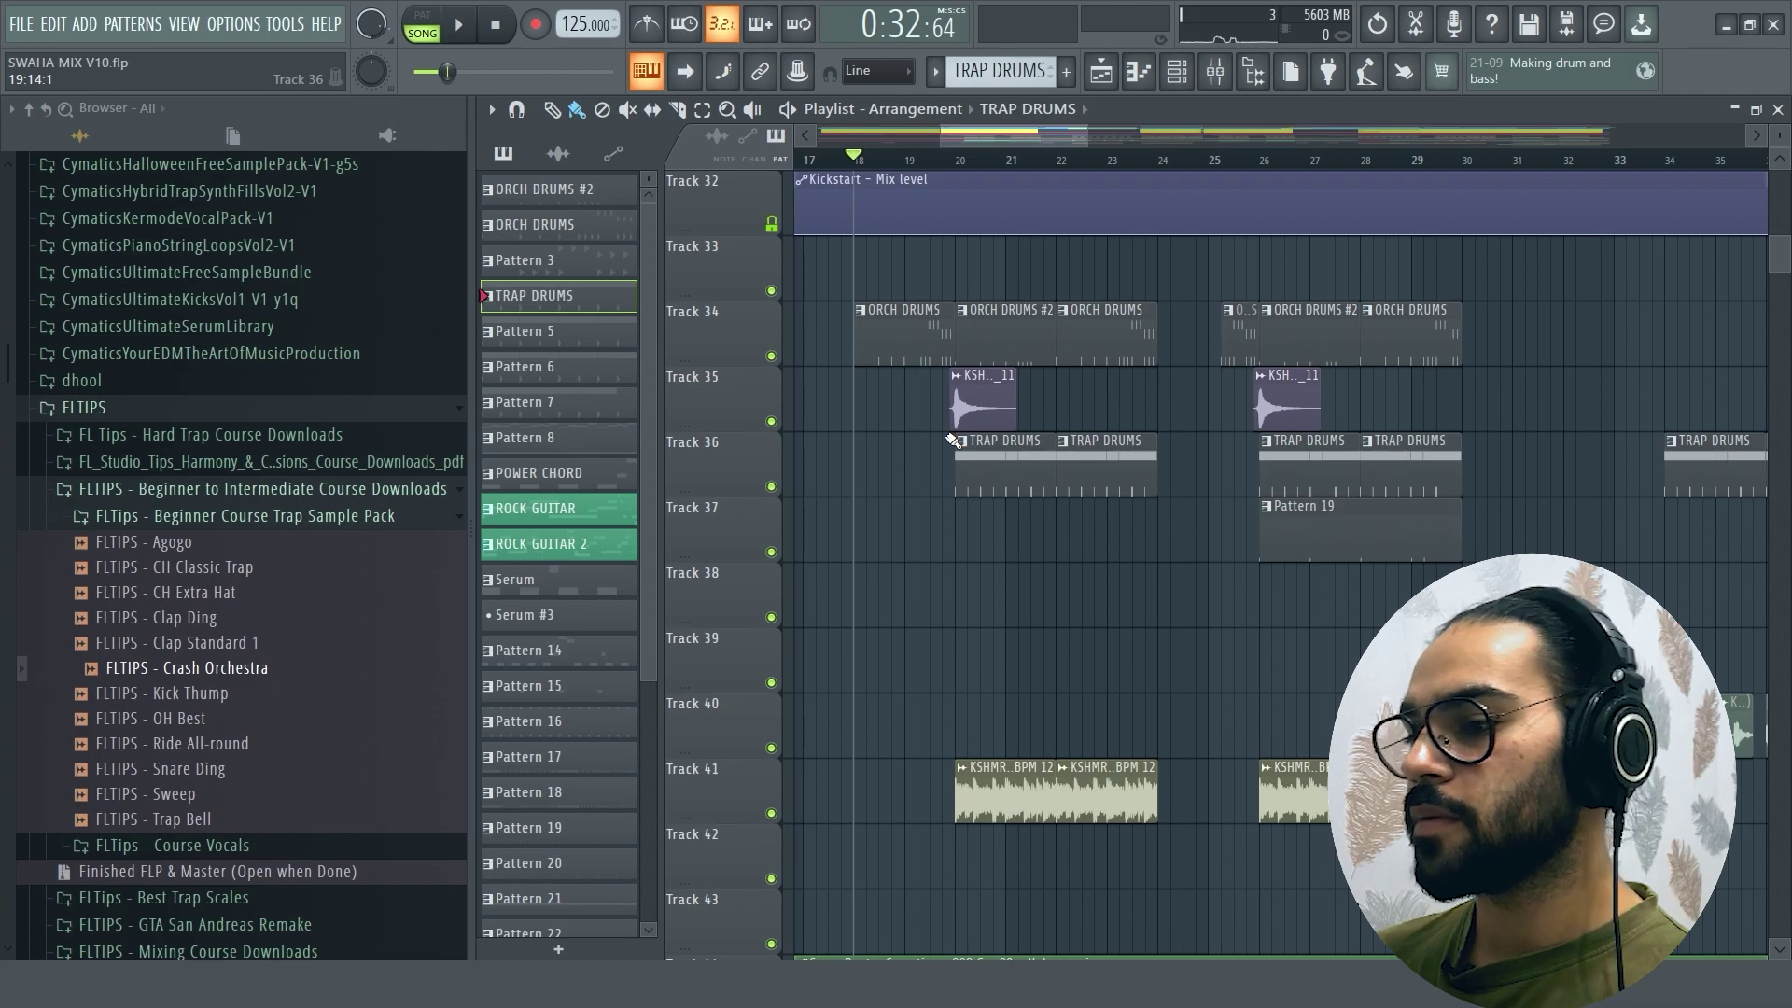
pyautogui.doubleClick(894, 339)
# Step: Close the Piano roll to reveal the ORCH DRUMS drum channels, then start playback
pyautogui.click(1777, 110)
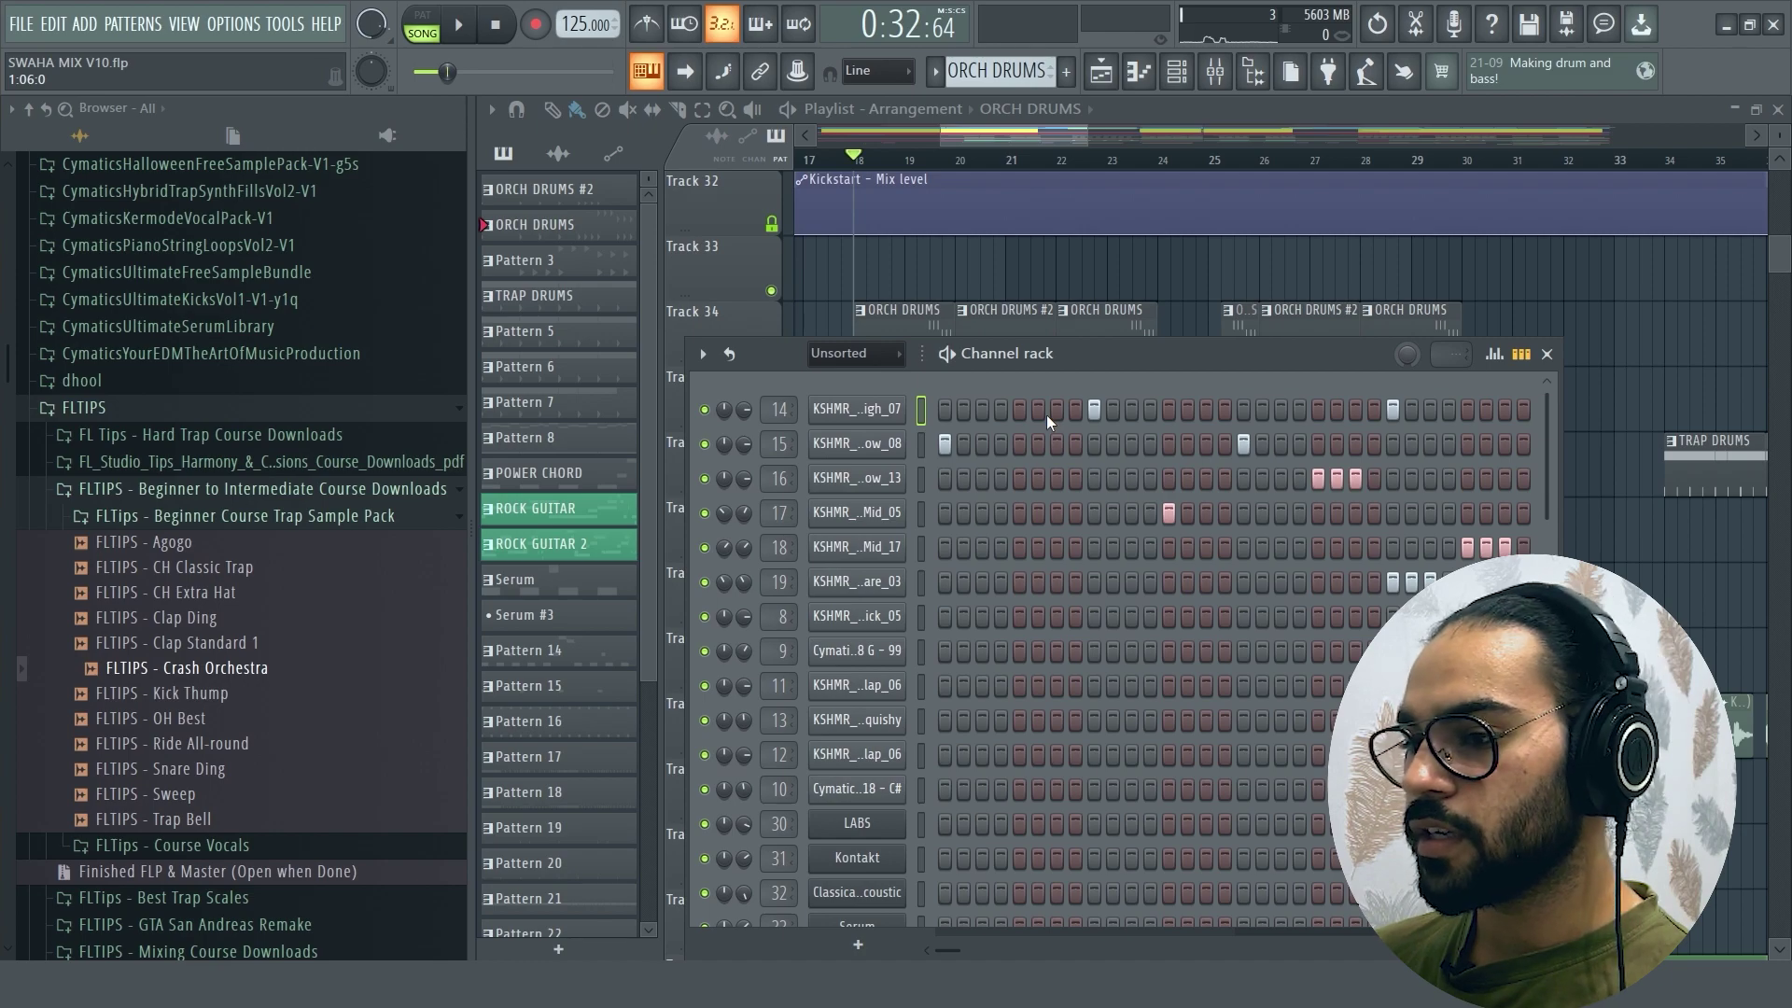
pyautogui.press('space')
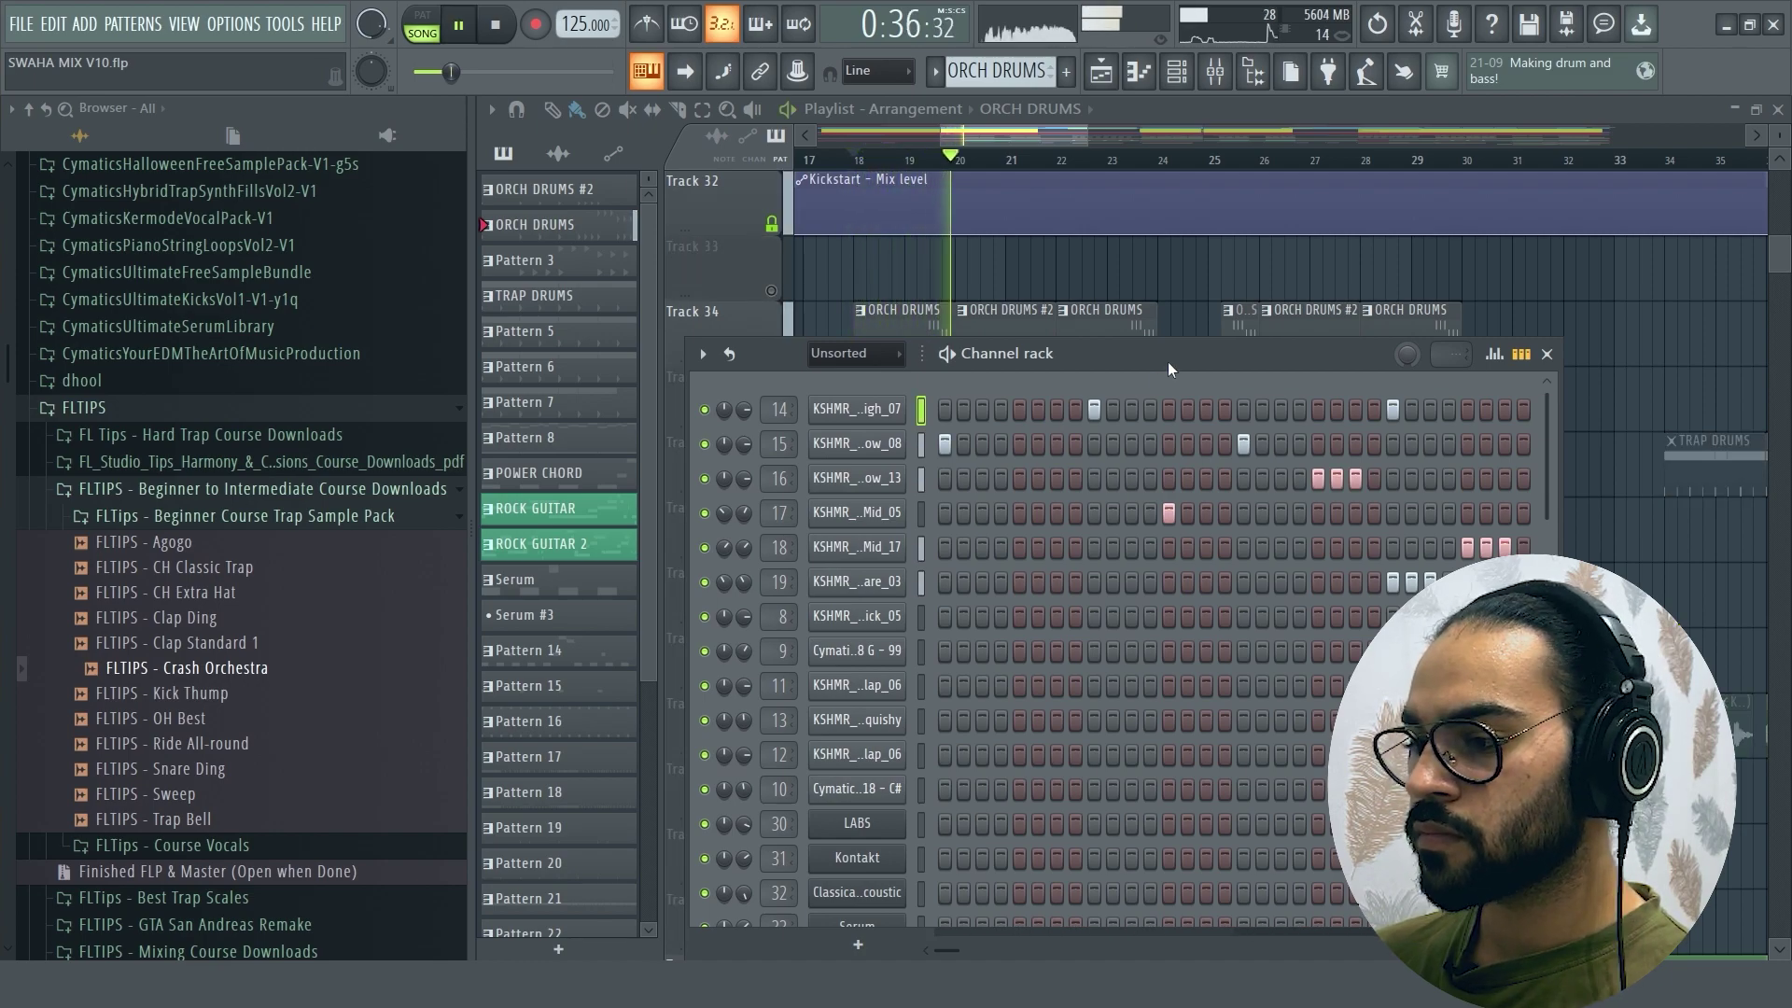
# Step: Stop playback, hide the Channel rack and solo Track 35
pyautogui.press('space')
pyautogui.press('F6')
pyautogui.rightClick(771, 421)
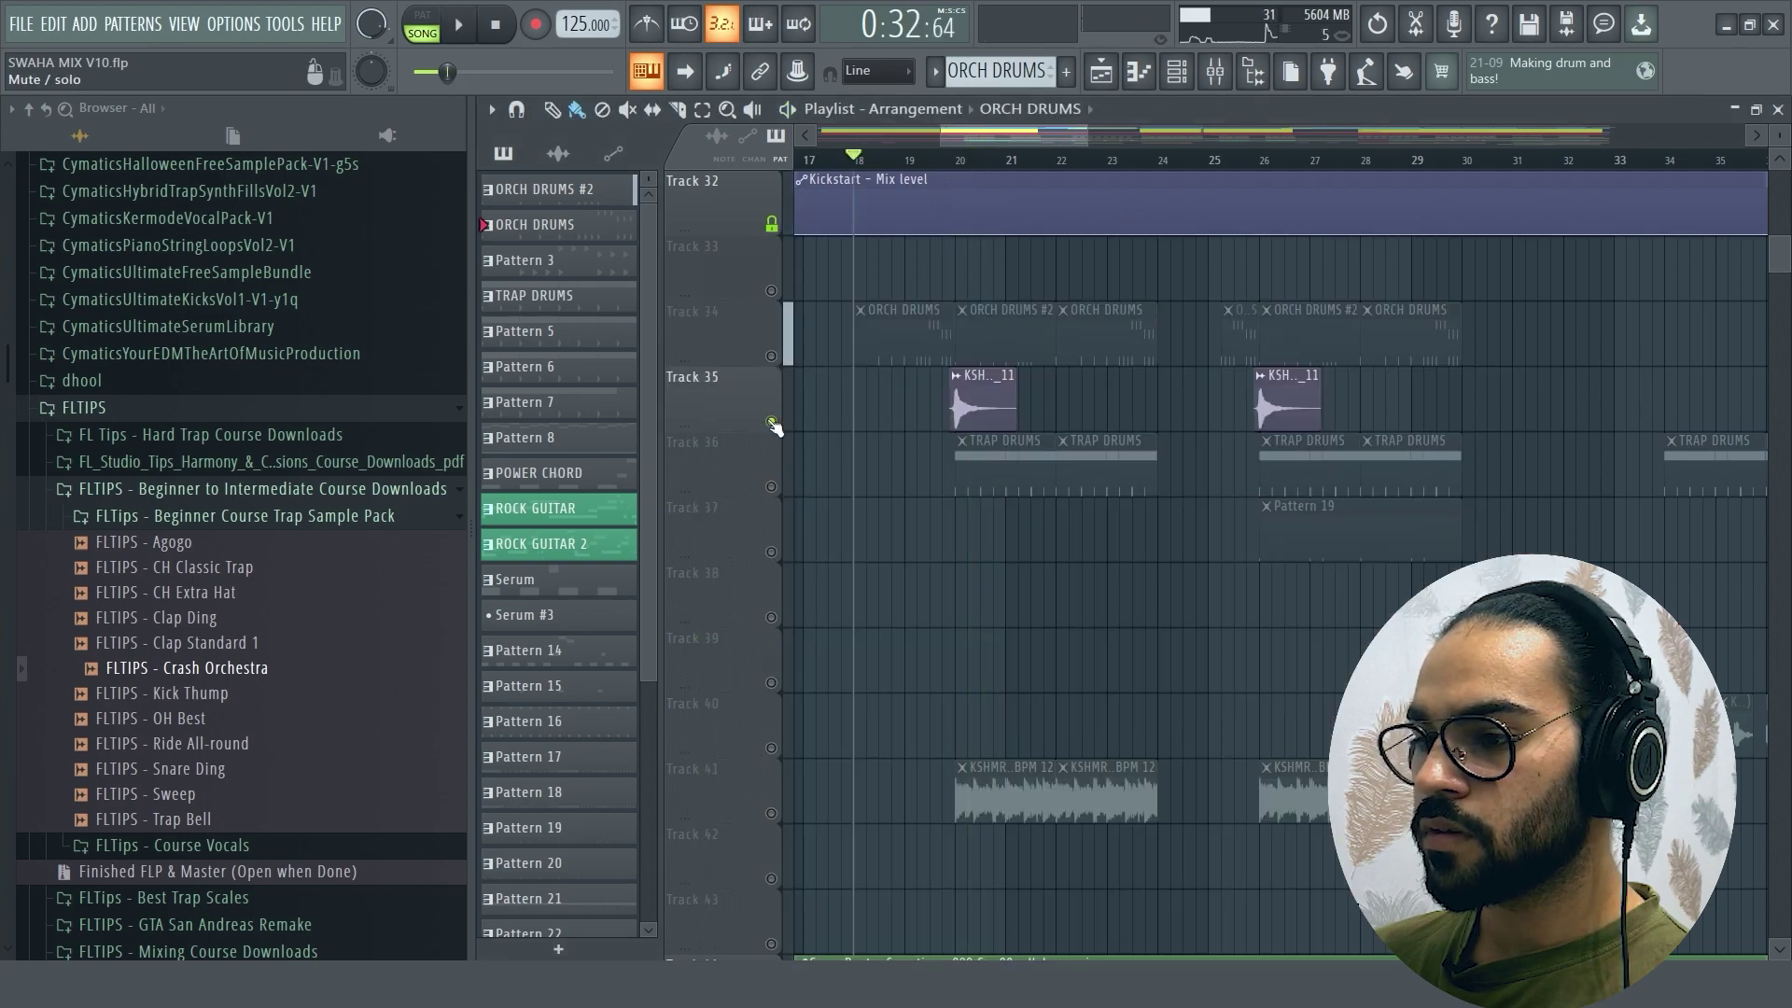
# Step: Audition from bar 20 with Track 34 added to Track 35, then solo Track 36
pyautogui.click(945, 160)
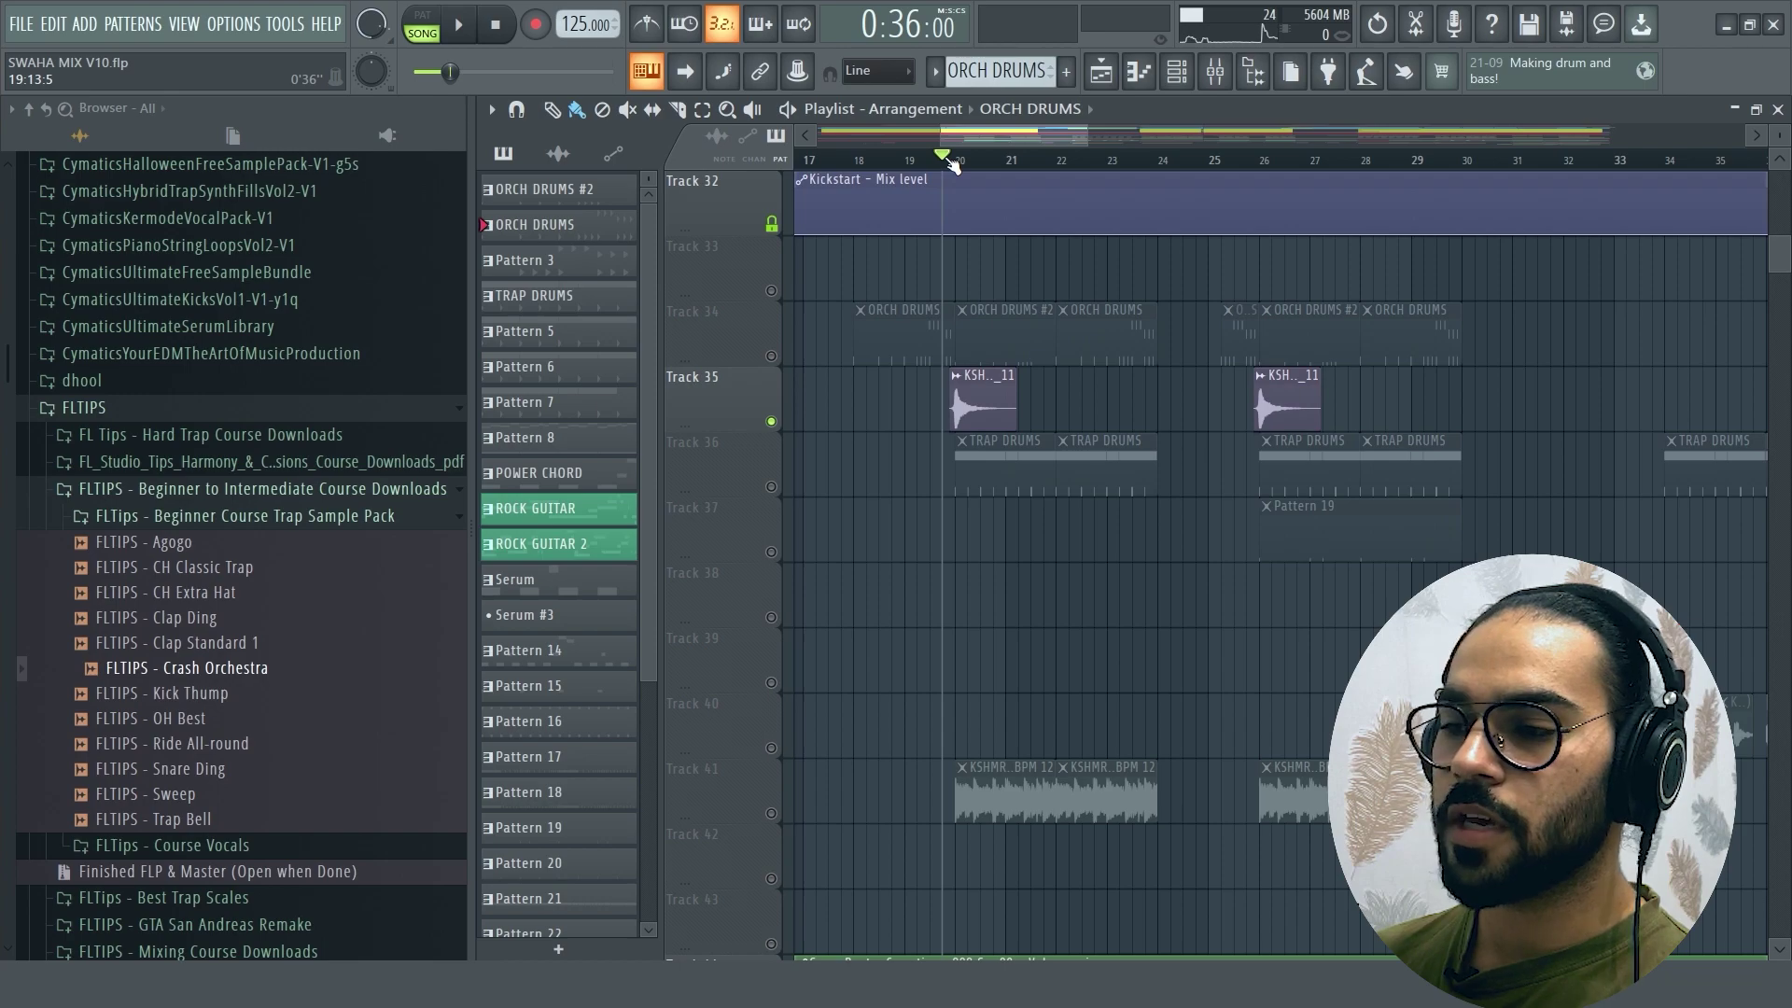
pyautogui.press('space')
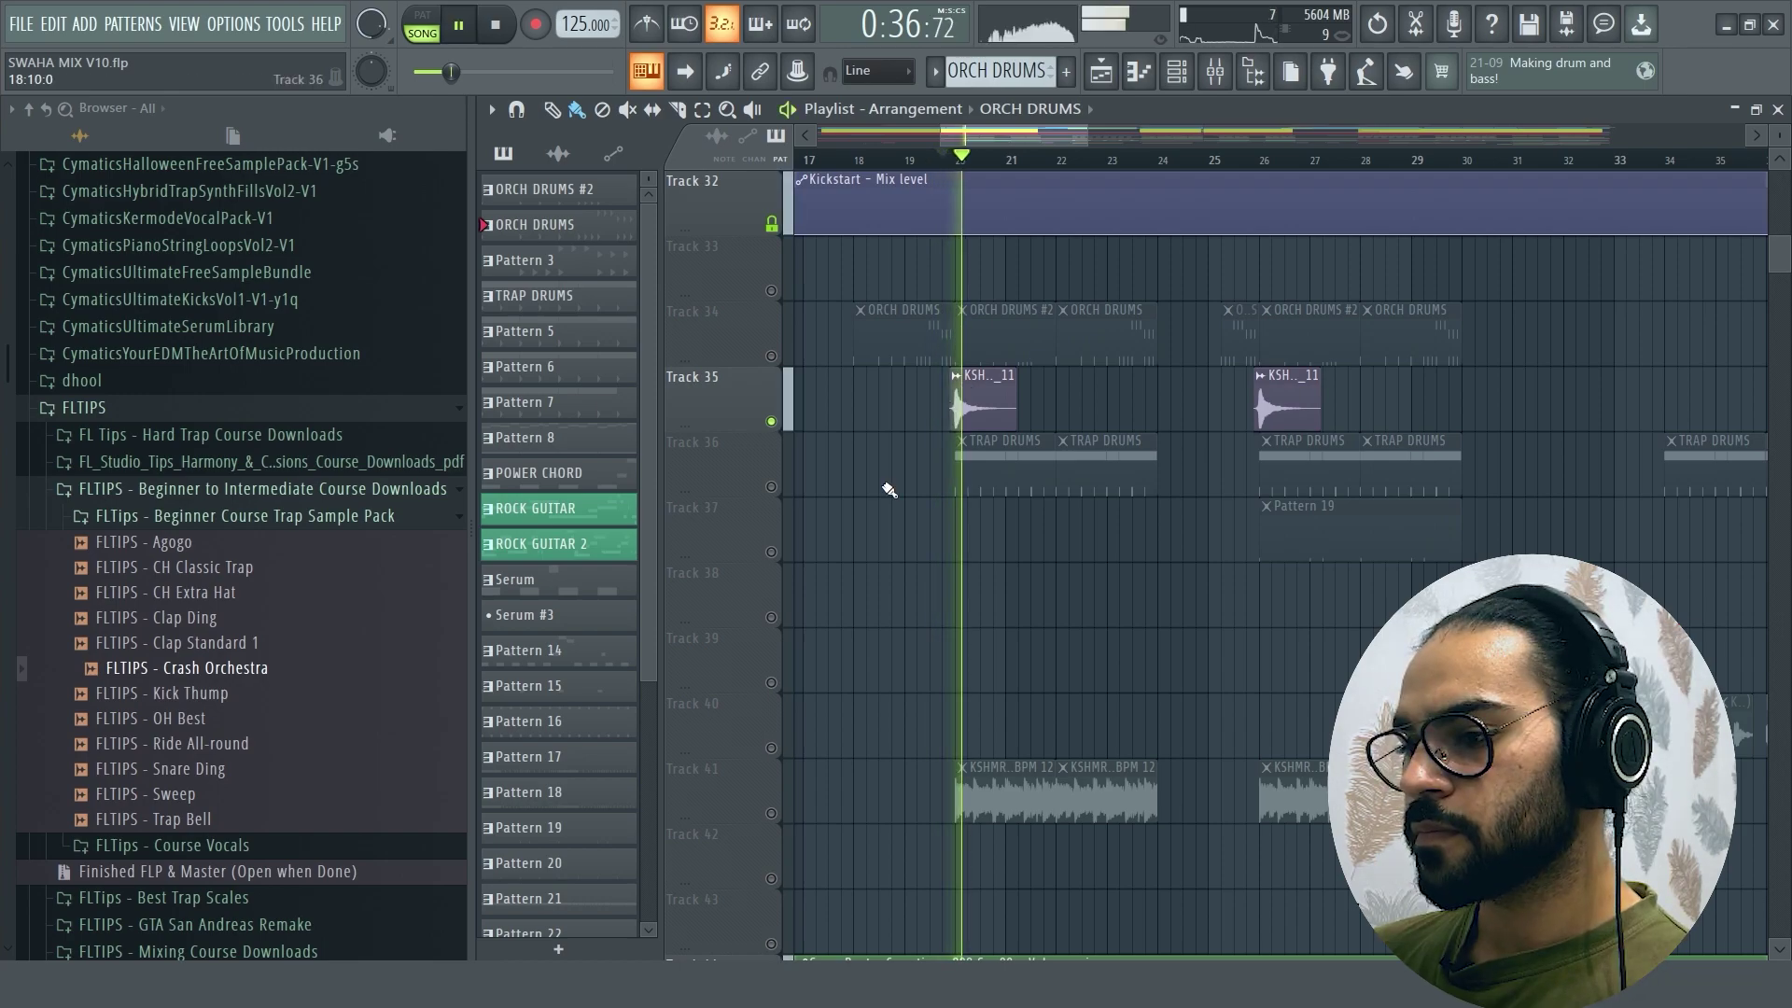
pyautogui.press('space')
pyautogui.click(781, 360)
pyautogui.press('space')
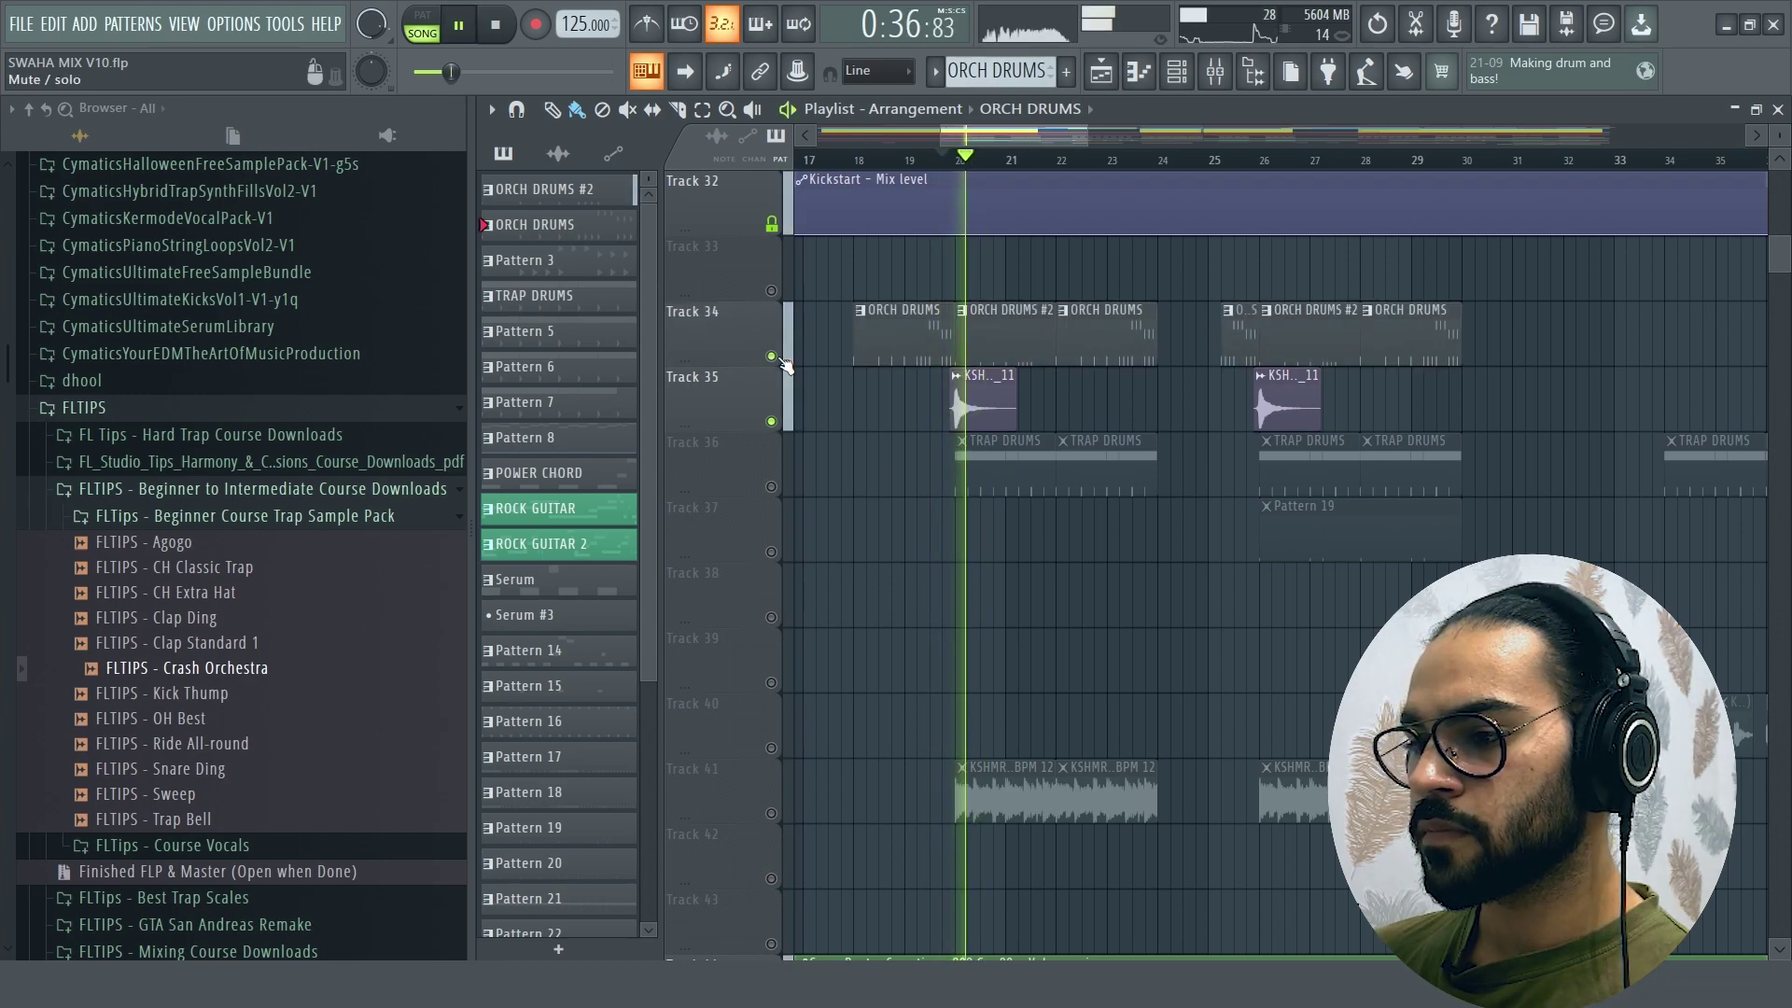
pyautogui.press('space')
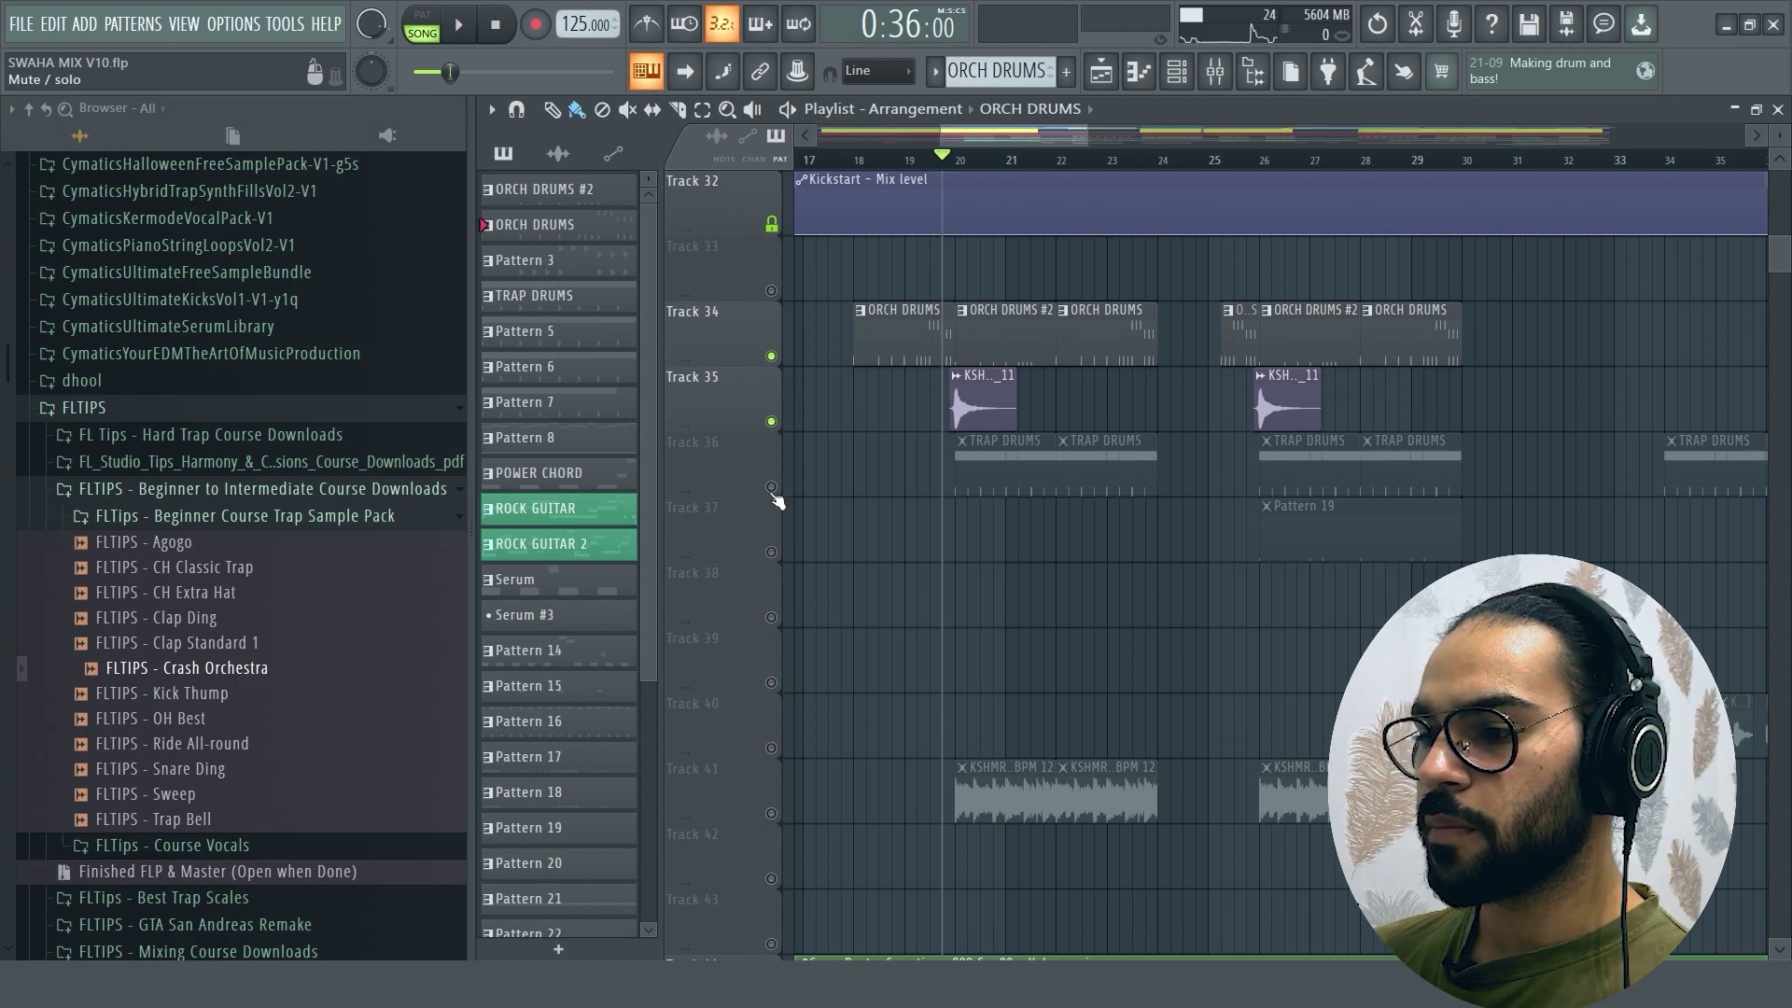
pyautogui.keyDown('ctrl'); pyautogui.click(772, 490); pyautogui.keyUp('ctrl')
# Step: Make TRAP DRUMS the current pattern and audition it, using undo to toggle Tracks 34–36 back and forth
pyautogui.click(991, 448)
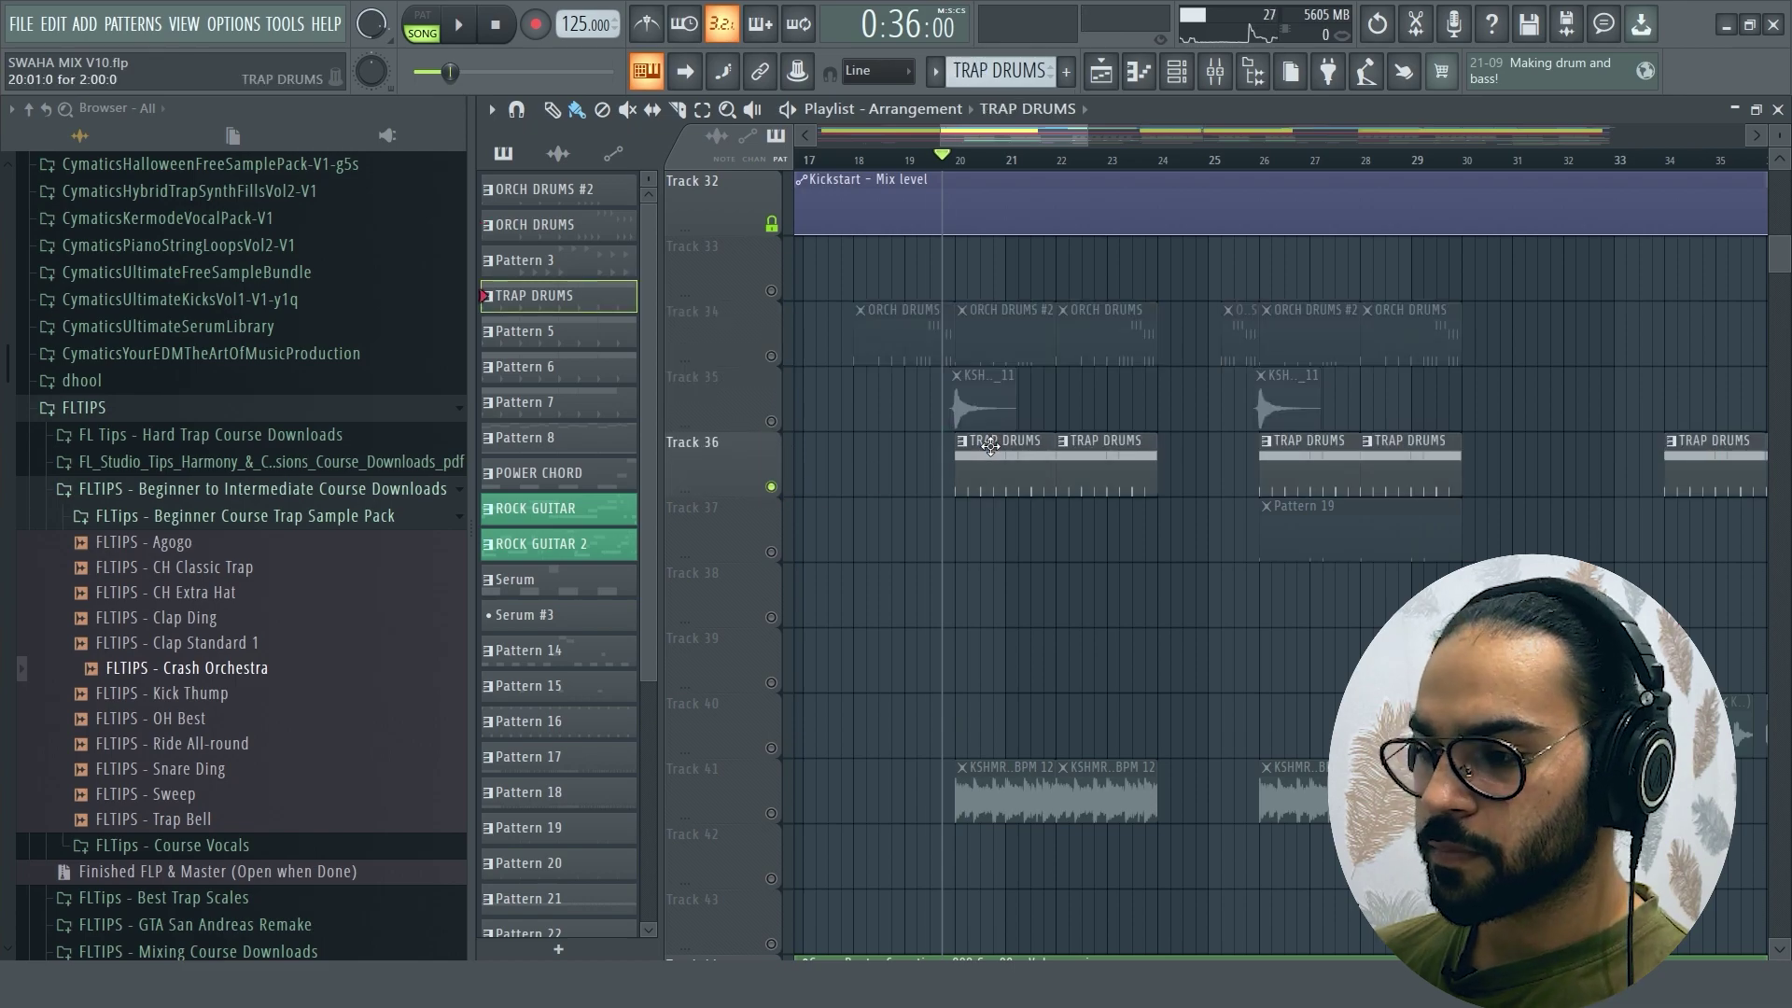
pyautogui.press('space')
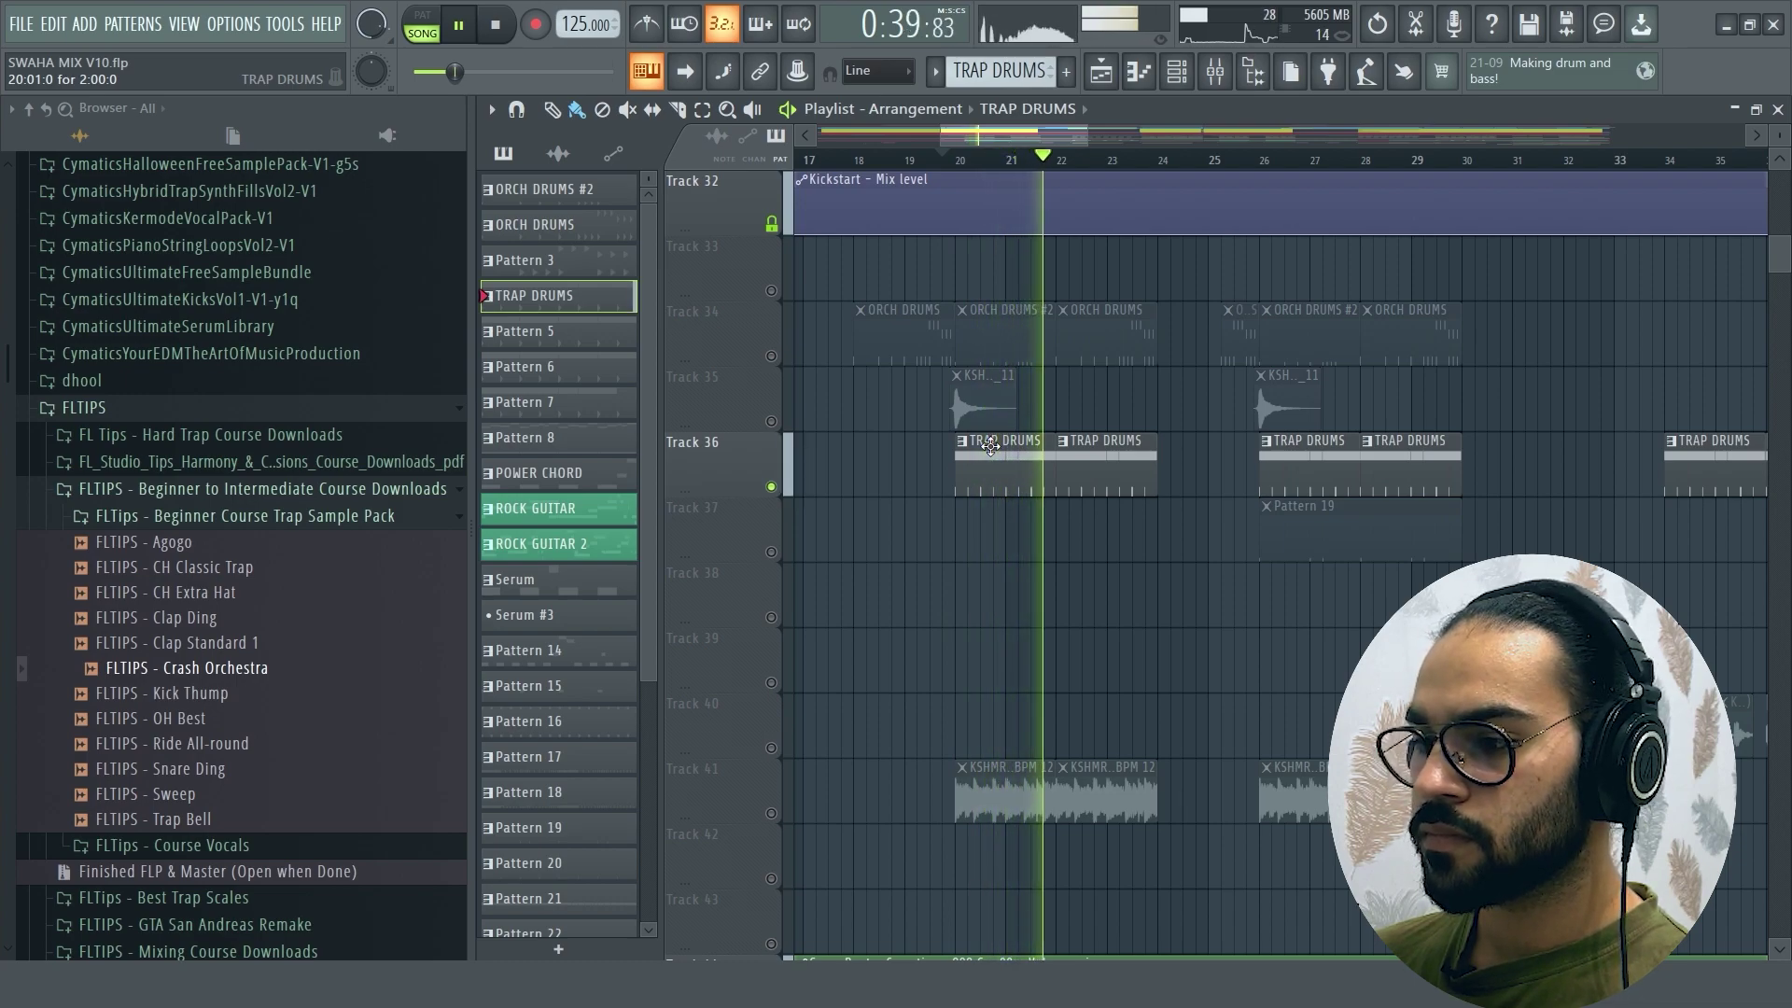
pyautogui.press('space')
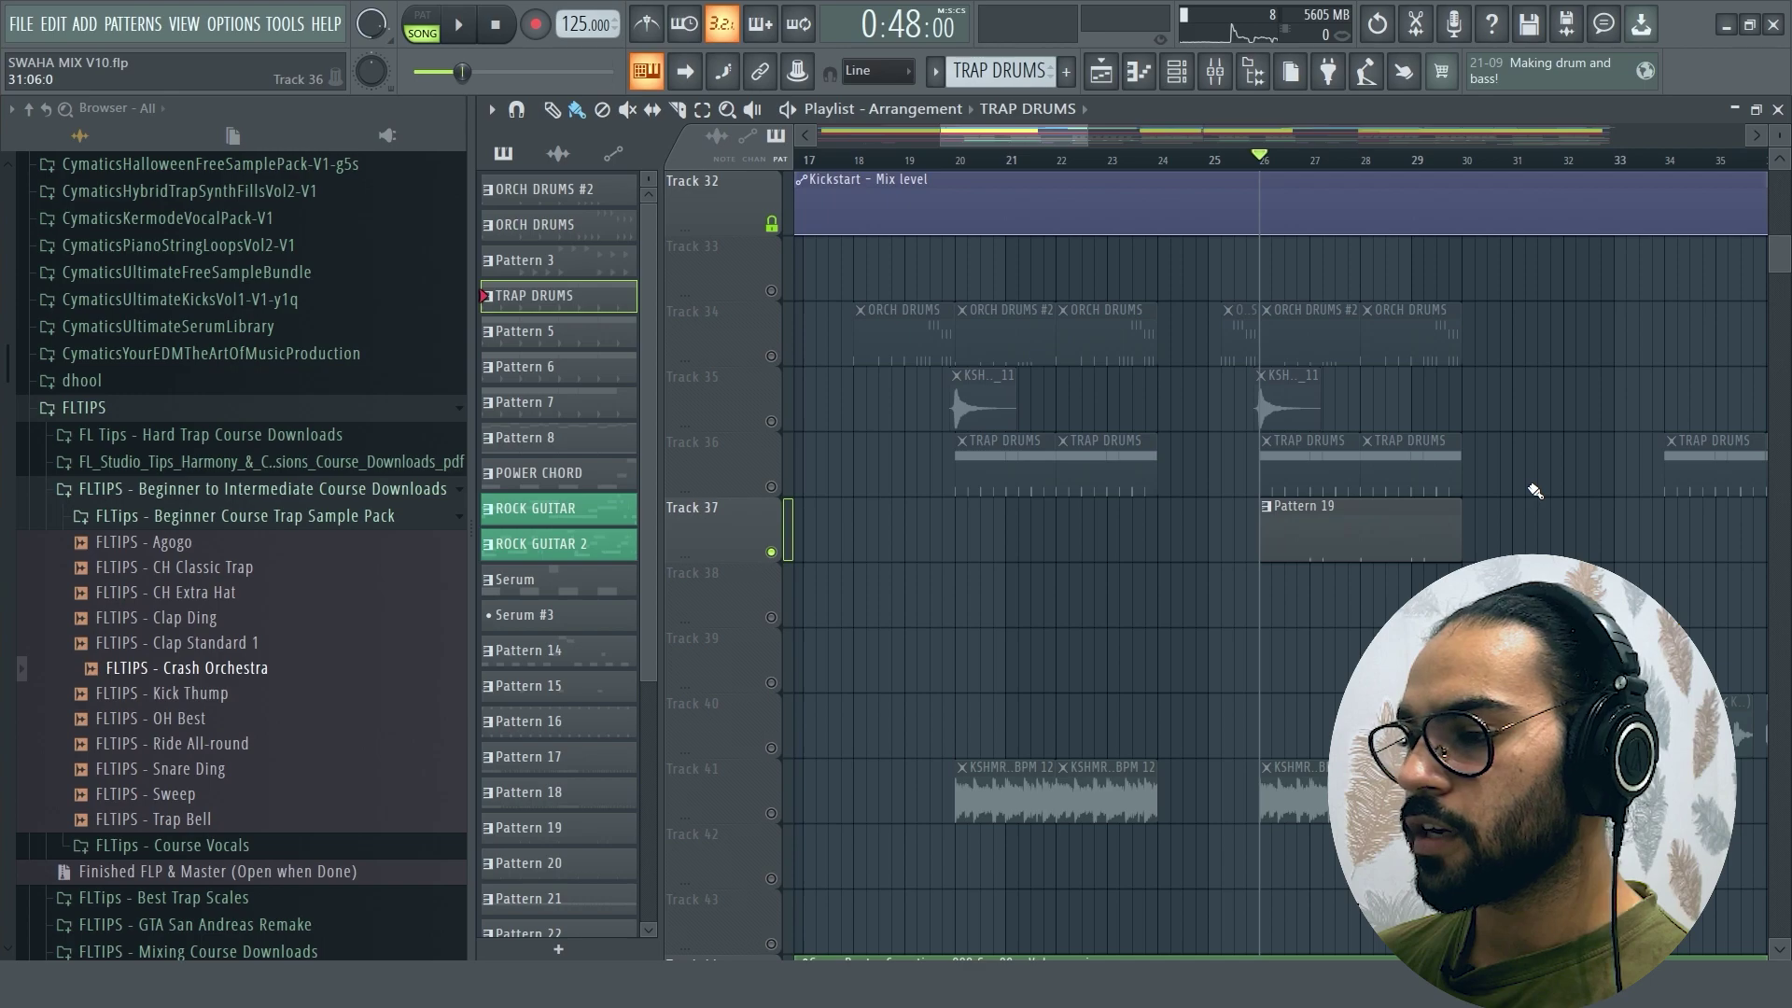
pyautogui.hotkey('ctrl', 'z')
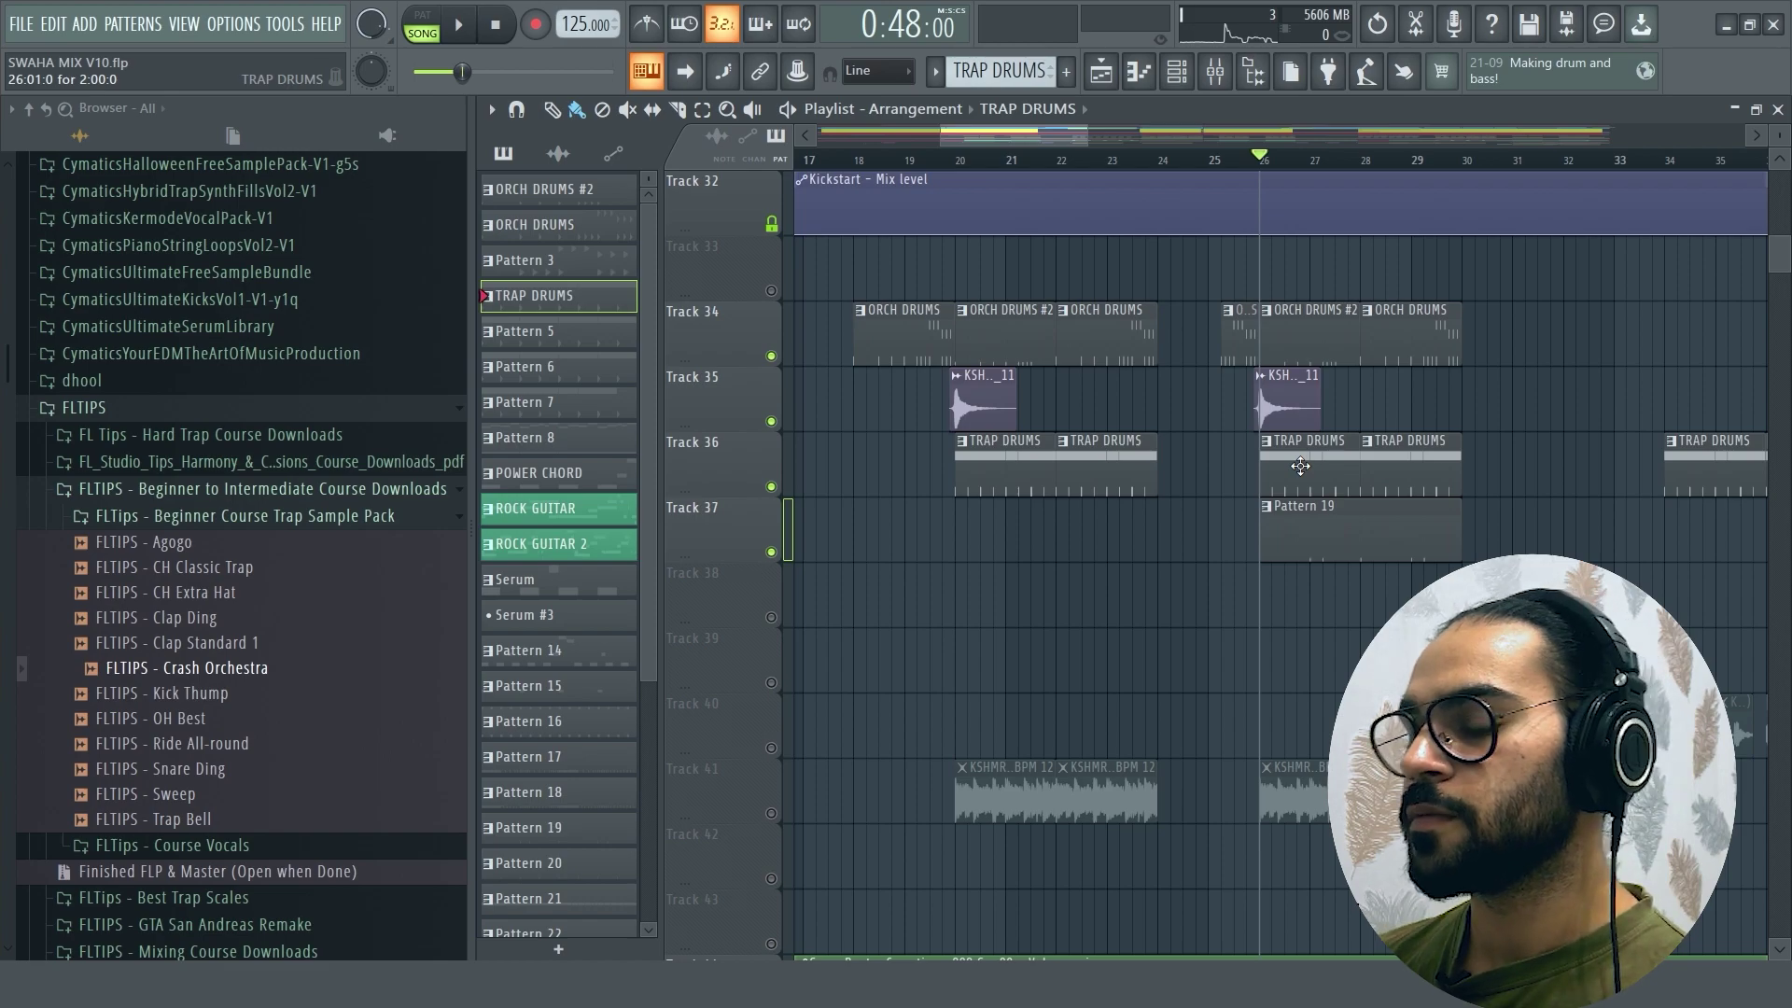
pyautogui.press('space')
pyautogui.scroll(-3, 1301, 466)
pyautogui.scroll(3, 1301, 466)
pyautogui.hotkey('ctrl', 'z')
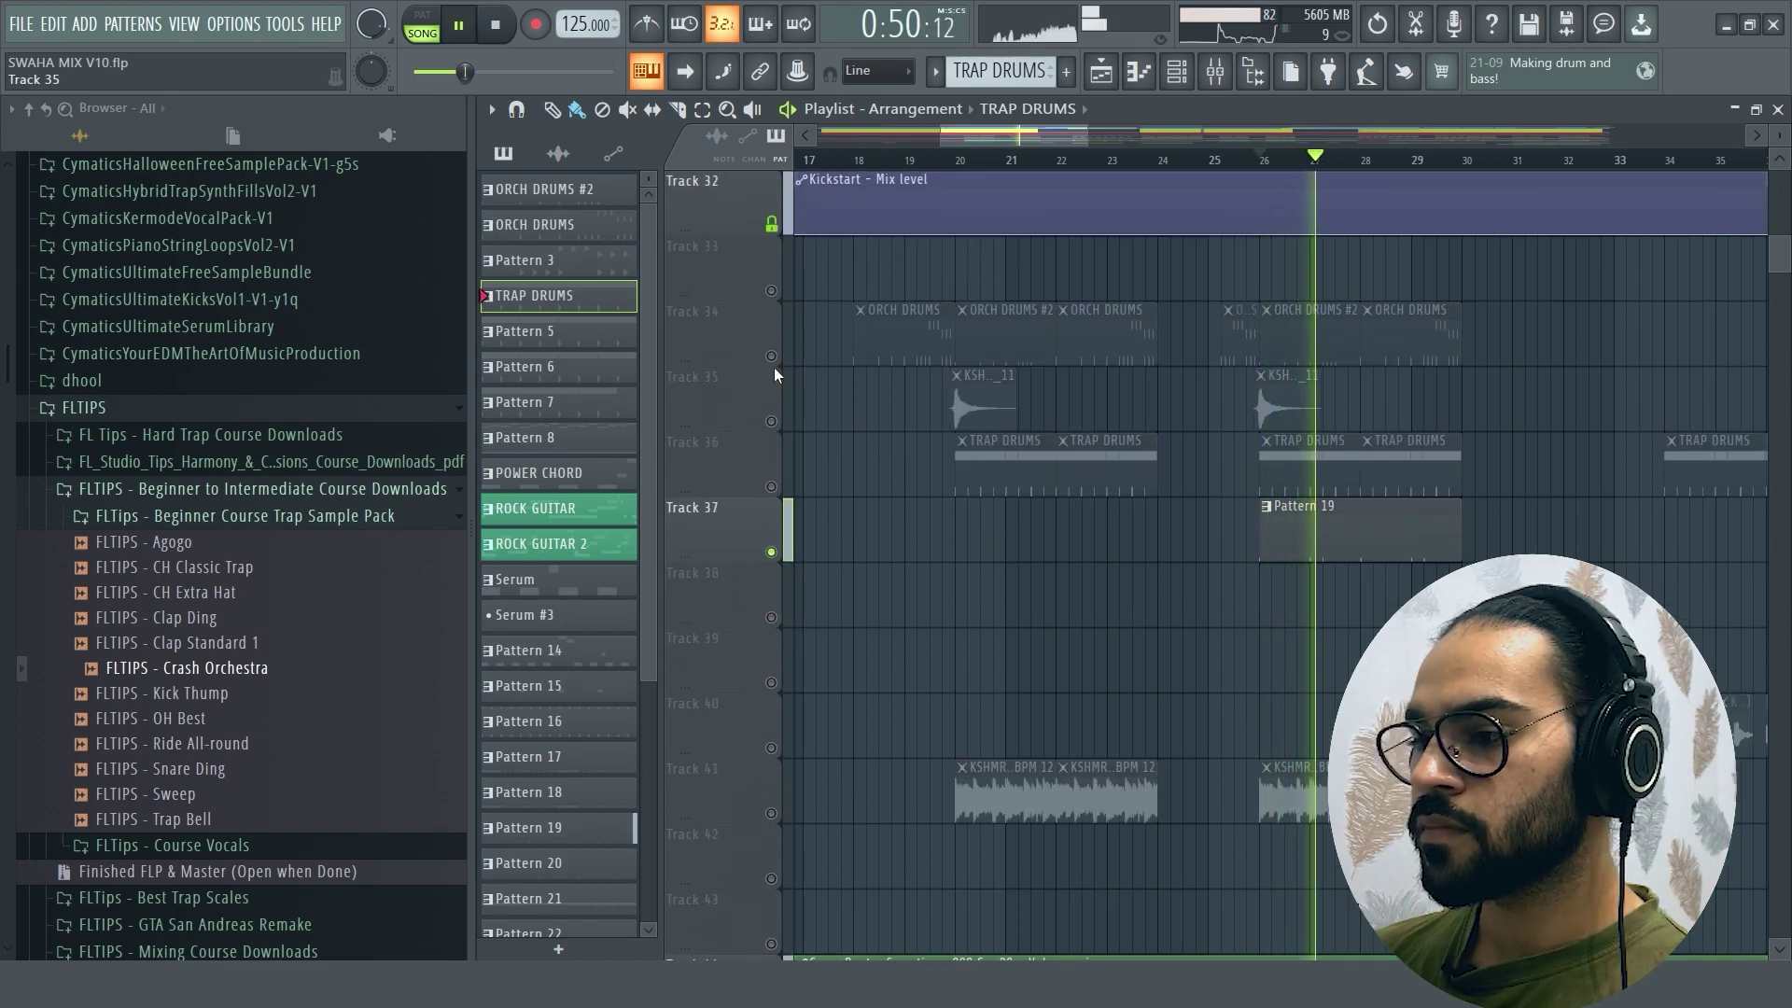
pyautogui.press('space')
# Step: Unmute Tracks 34, 35 and 36 and play them together
pyautogui.click(771, 356)
pyautogui.click(771, 421)
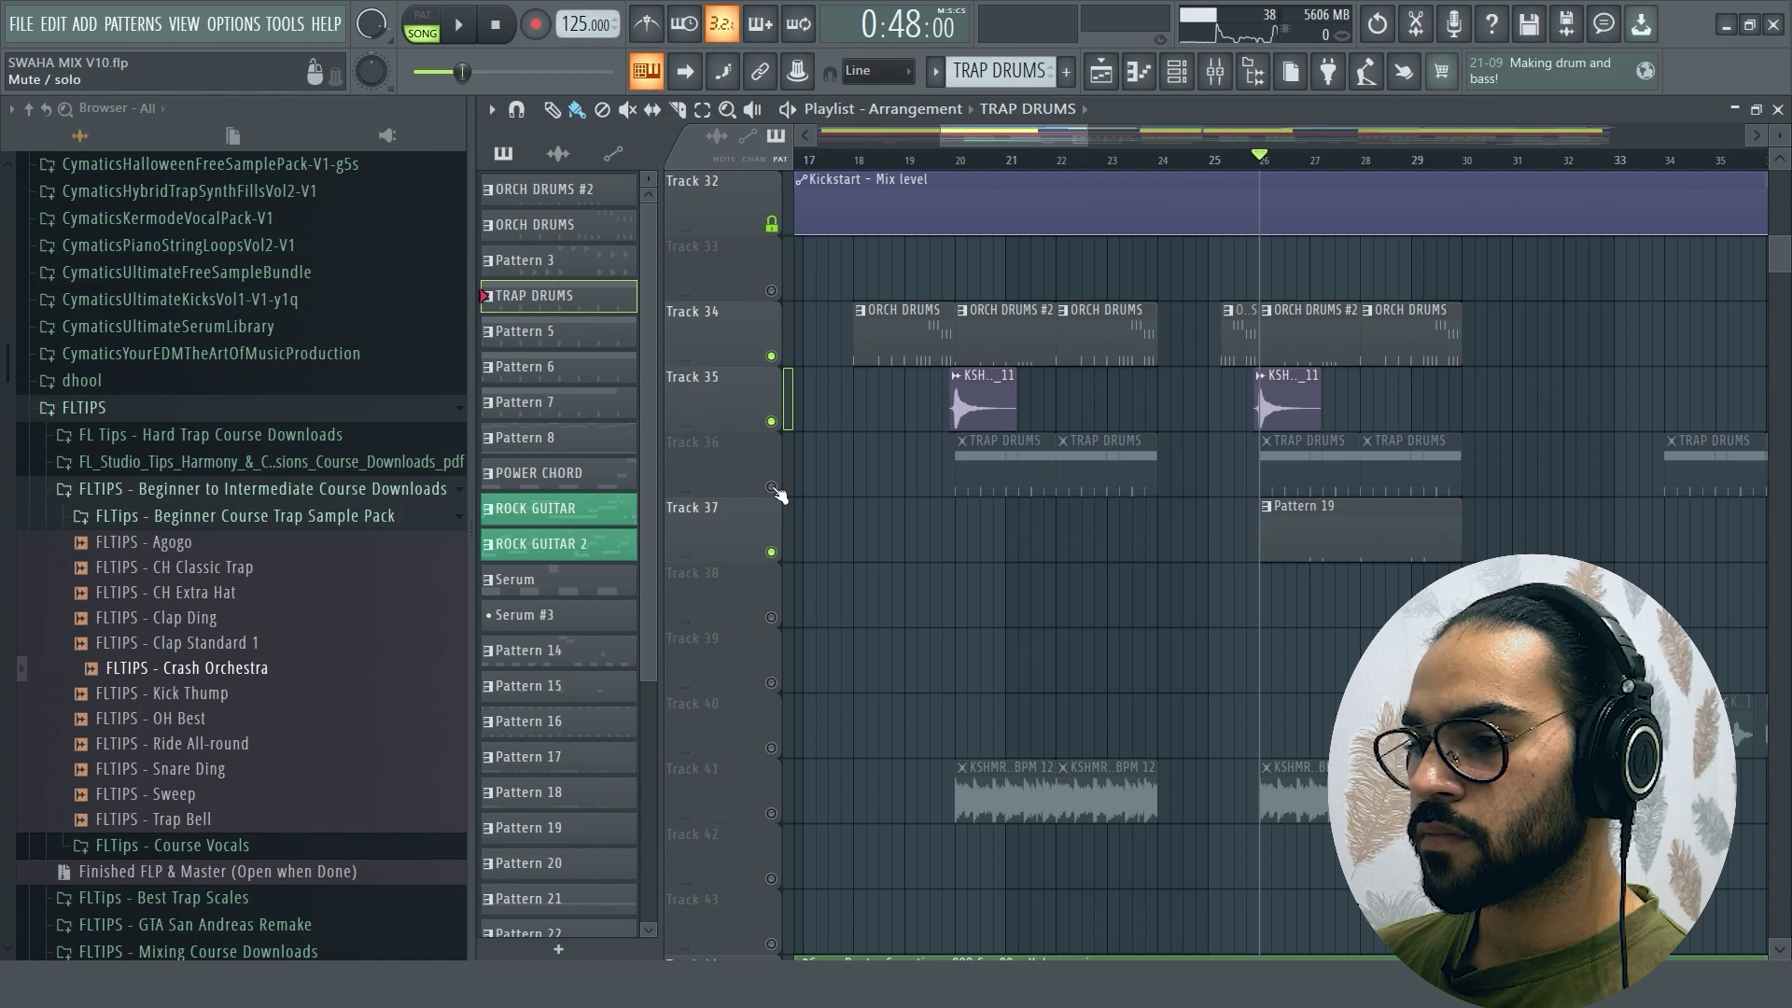
pyautogui.click(771, 486)
pyautogui.press('space')
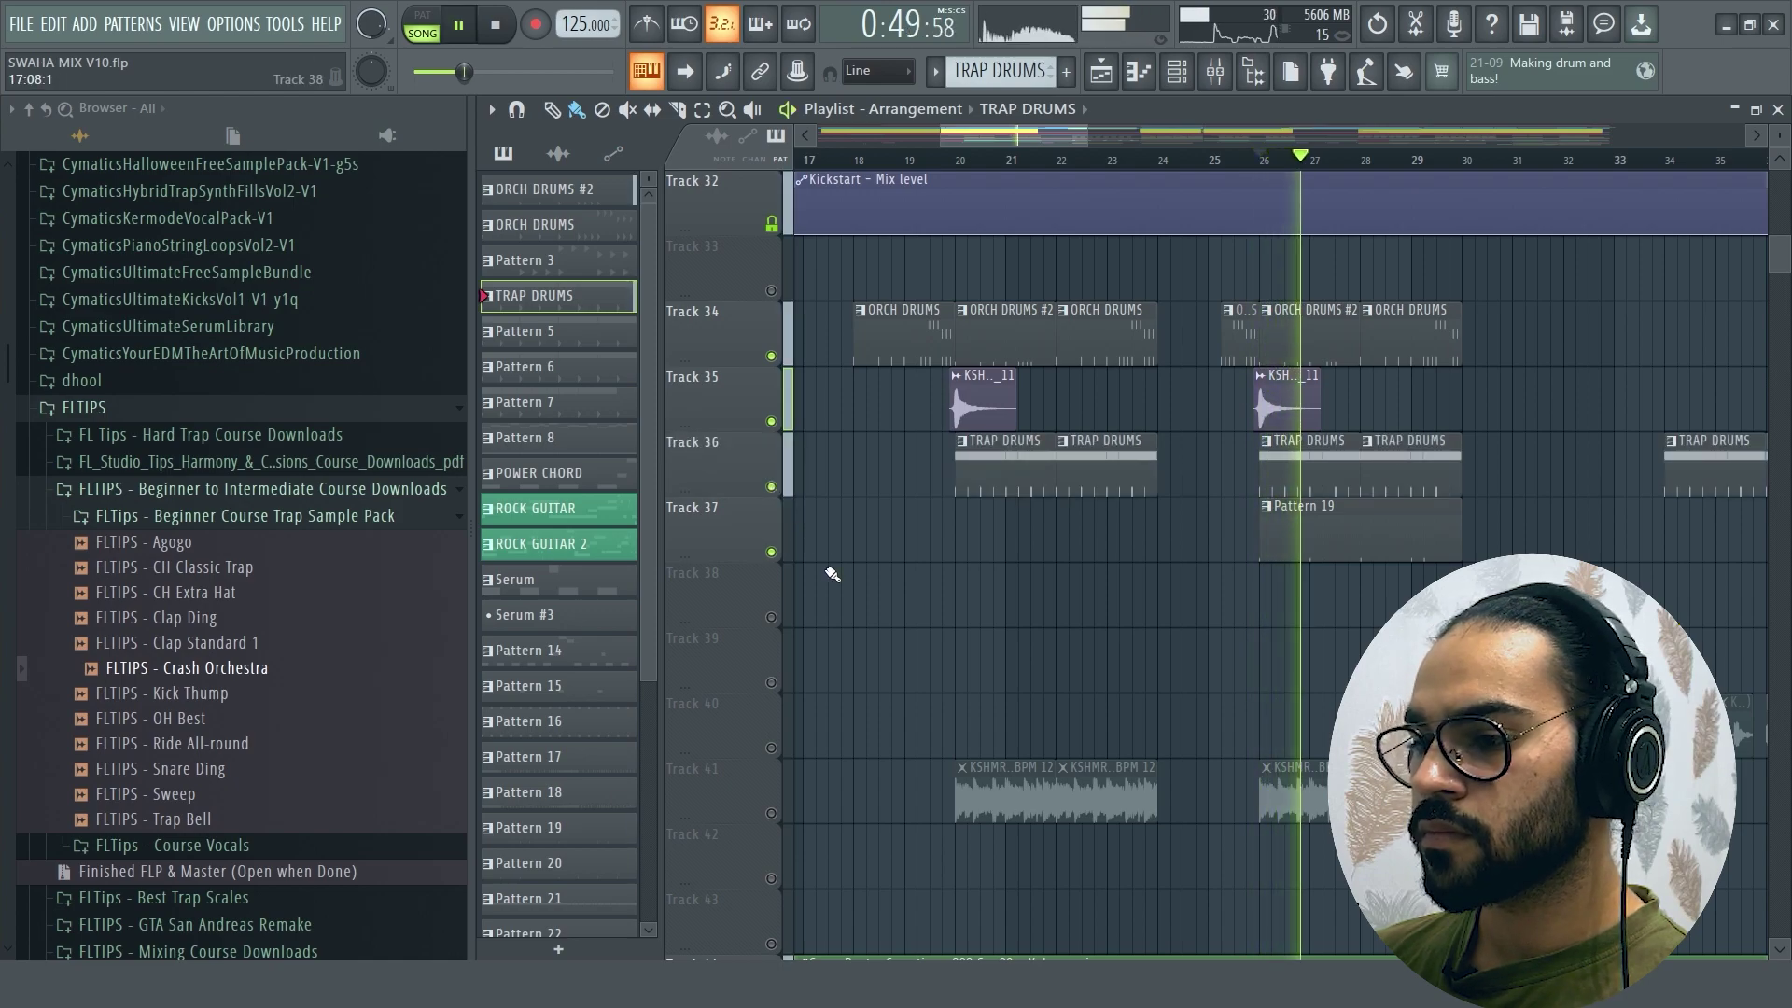
# Step: Unmute and solo Track 41, then audition it alone
pyautogui.scroll(-2, 784, 534)
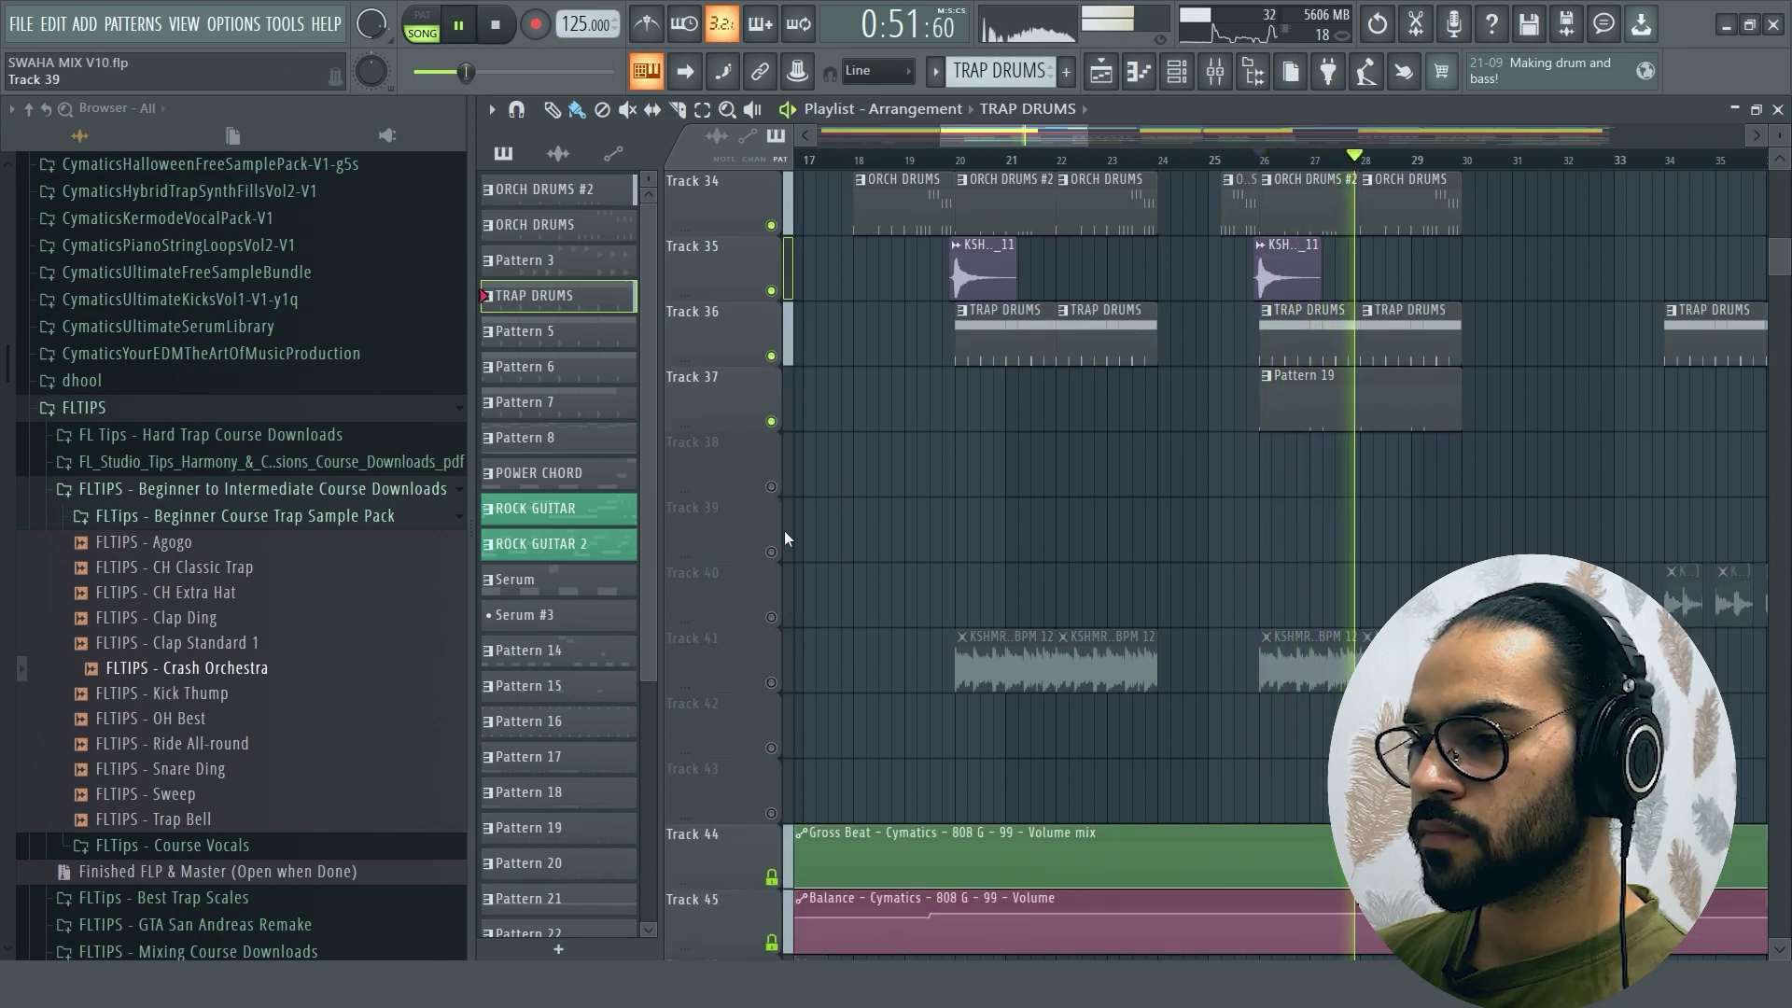
pyautogui.press('space')
pyautogui.scroll(-2, 1099, 149)
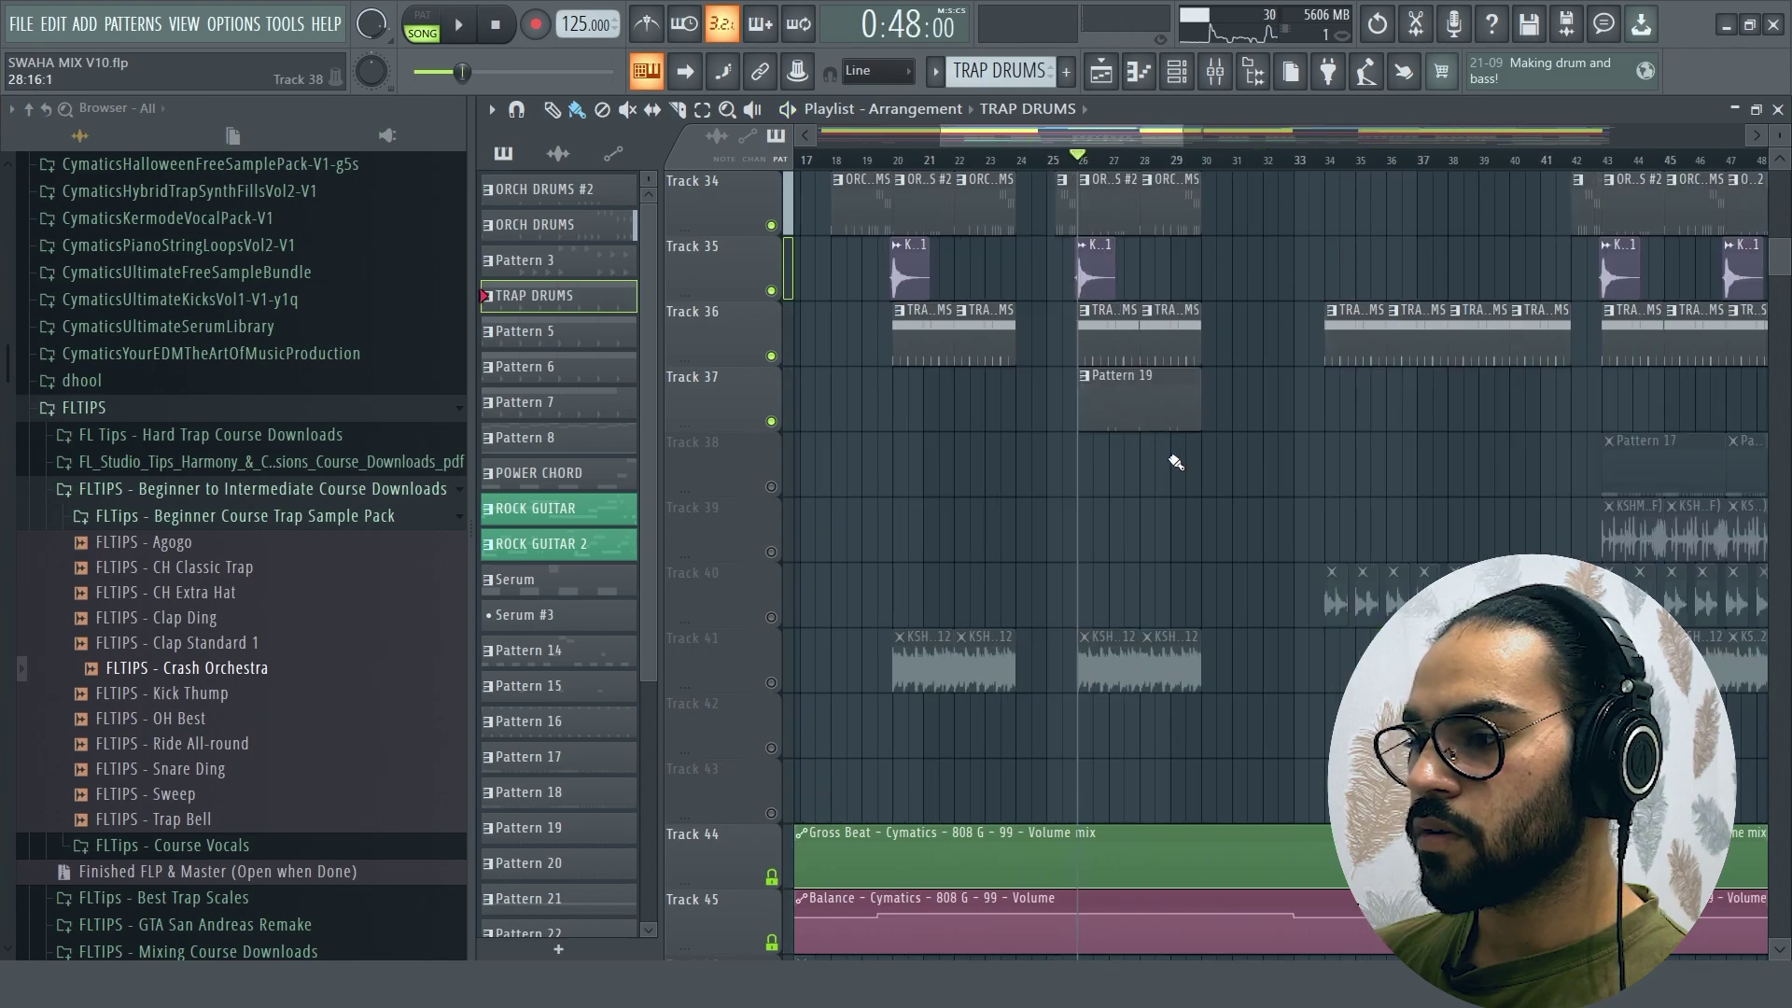
pyautogui.scroll(-1, 1176, 463)
pyautogui.click(771, 617)
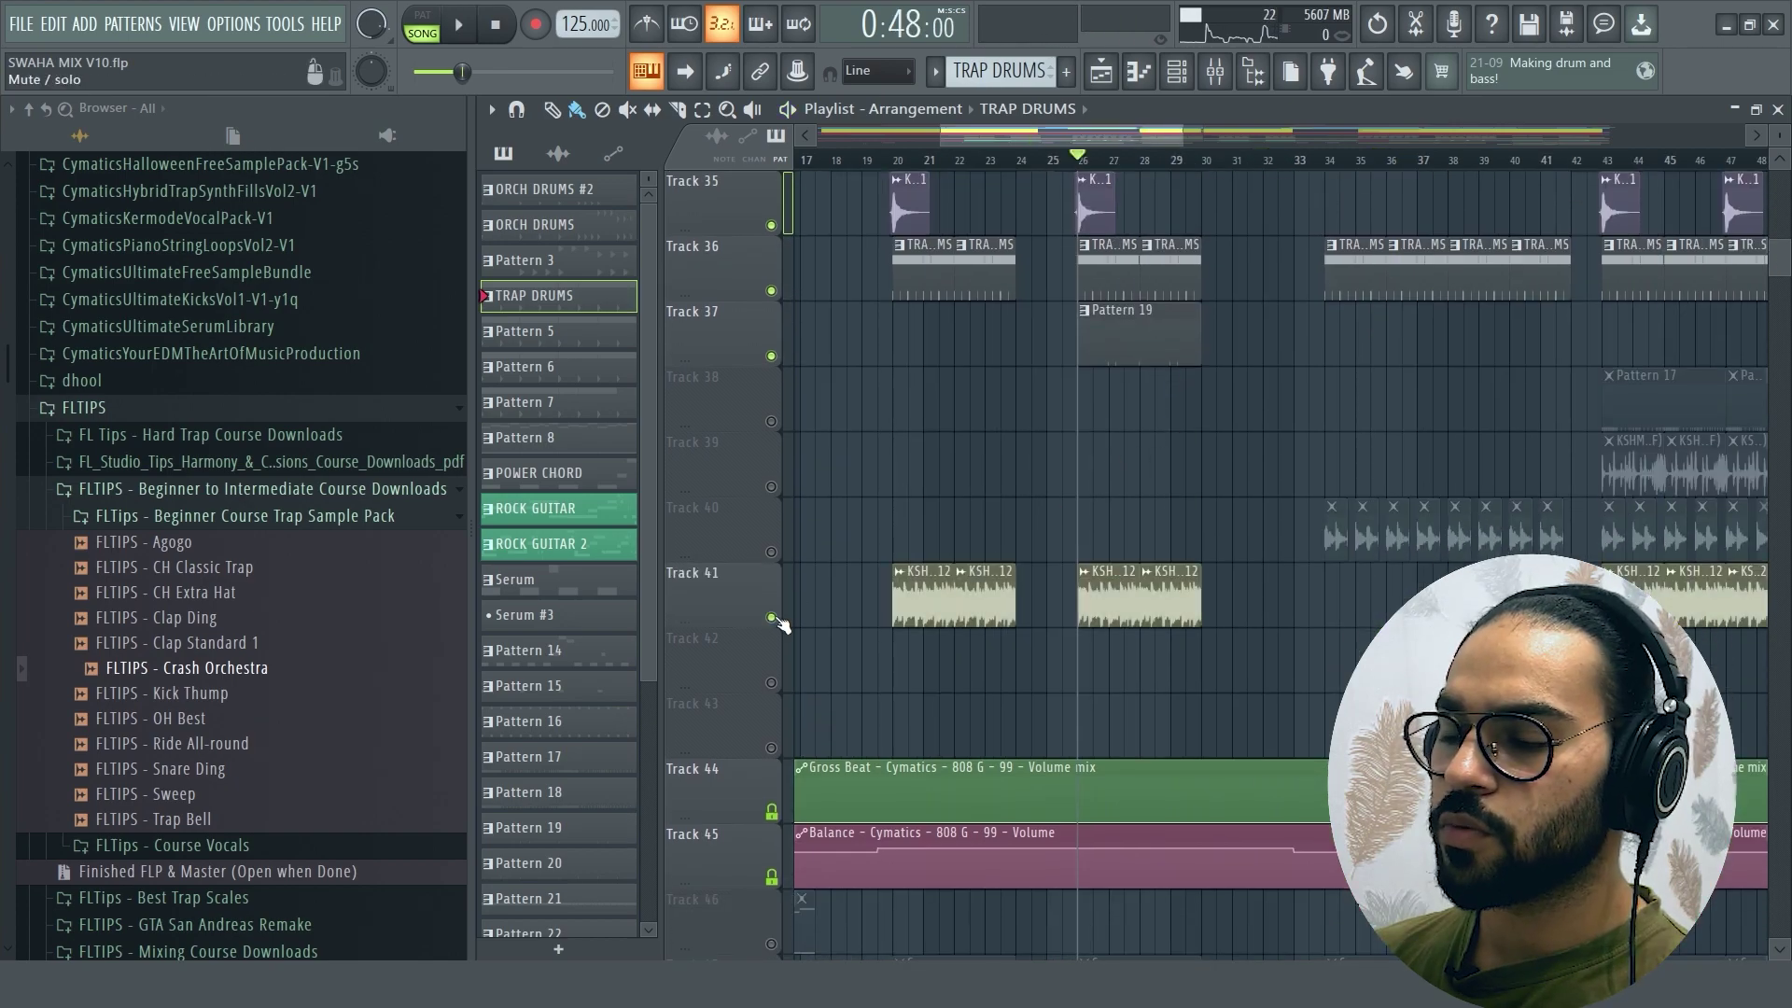
pyautogui.rightClick(771, 617)
pyautogui.press('space')
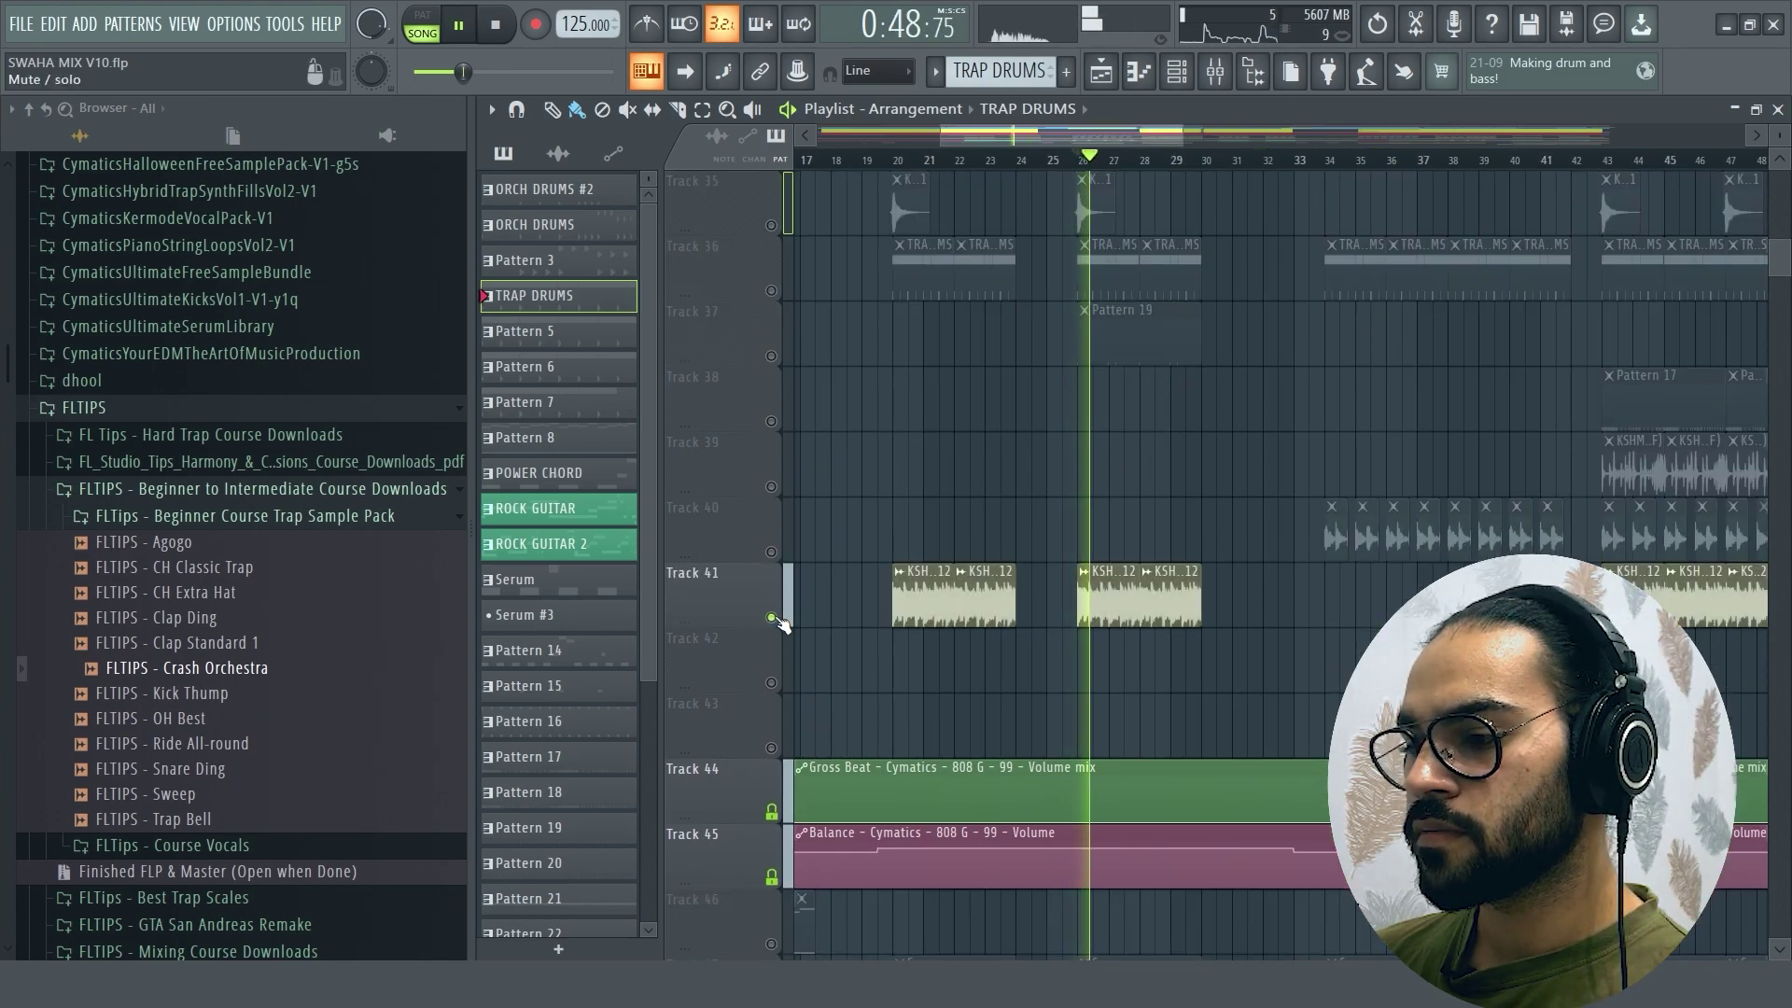
pyautogui.press('space')
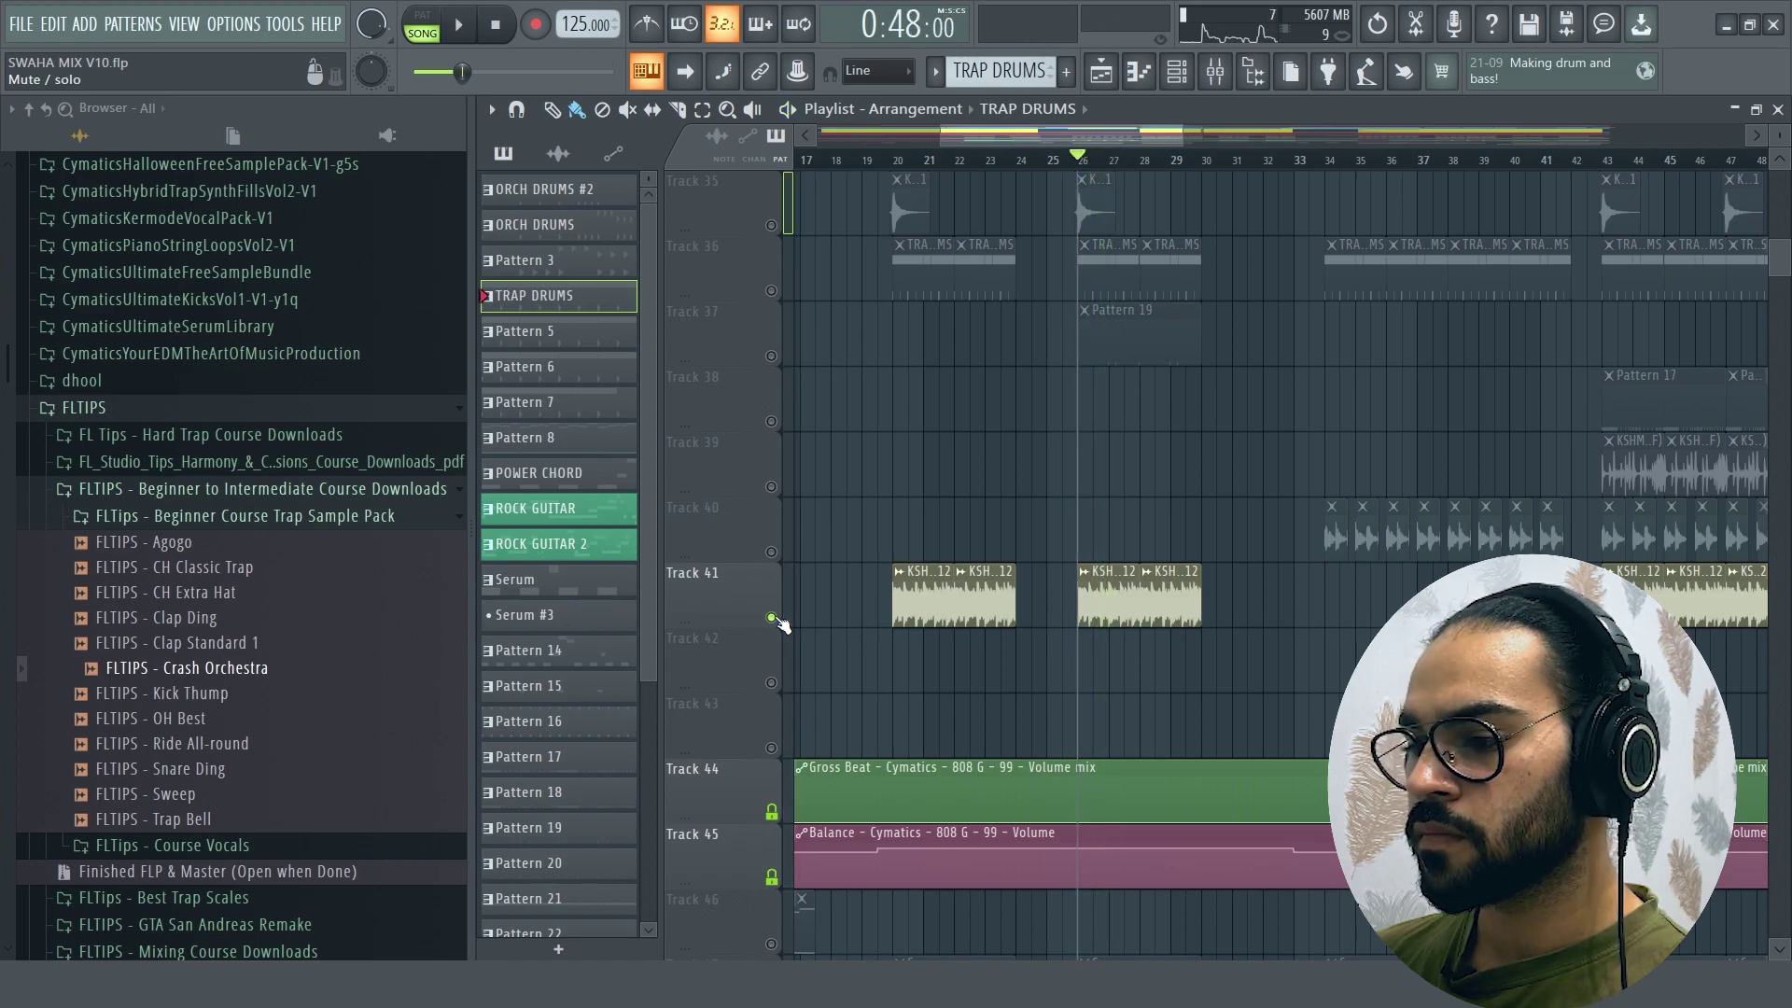
# Step: Unmute Tracks 34 through 37 and play the full drum arrangement
pyautogui.scroll(3, 758, 585)
pyautogui.click(772, 356)
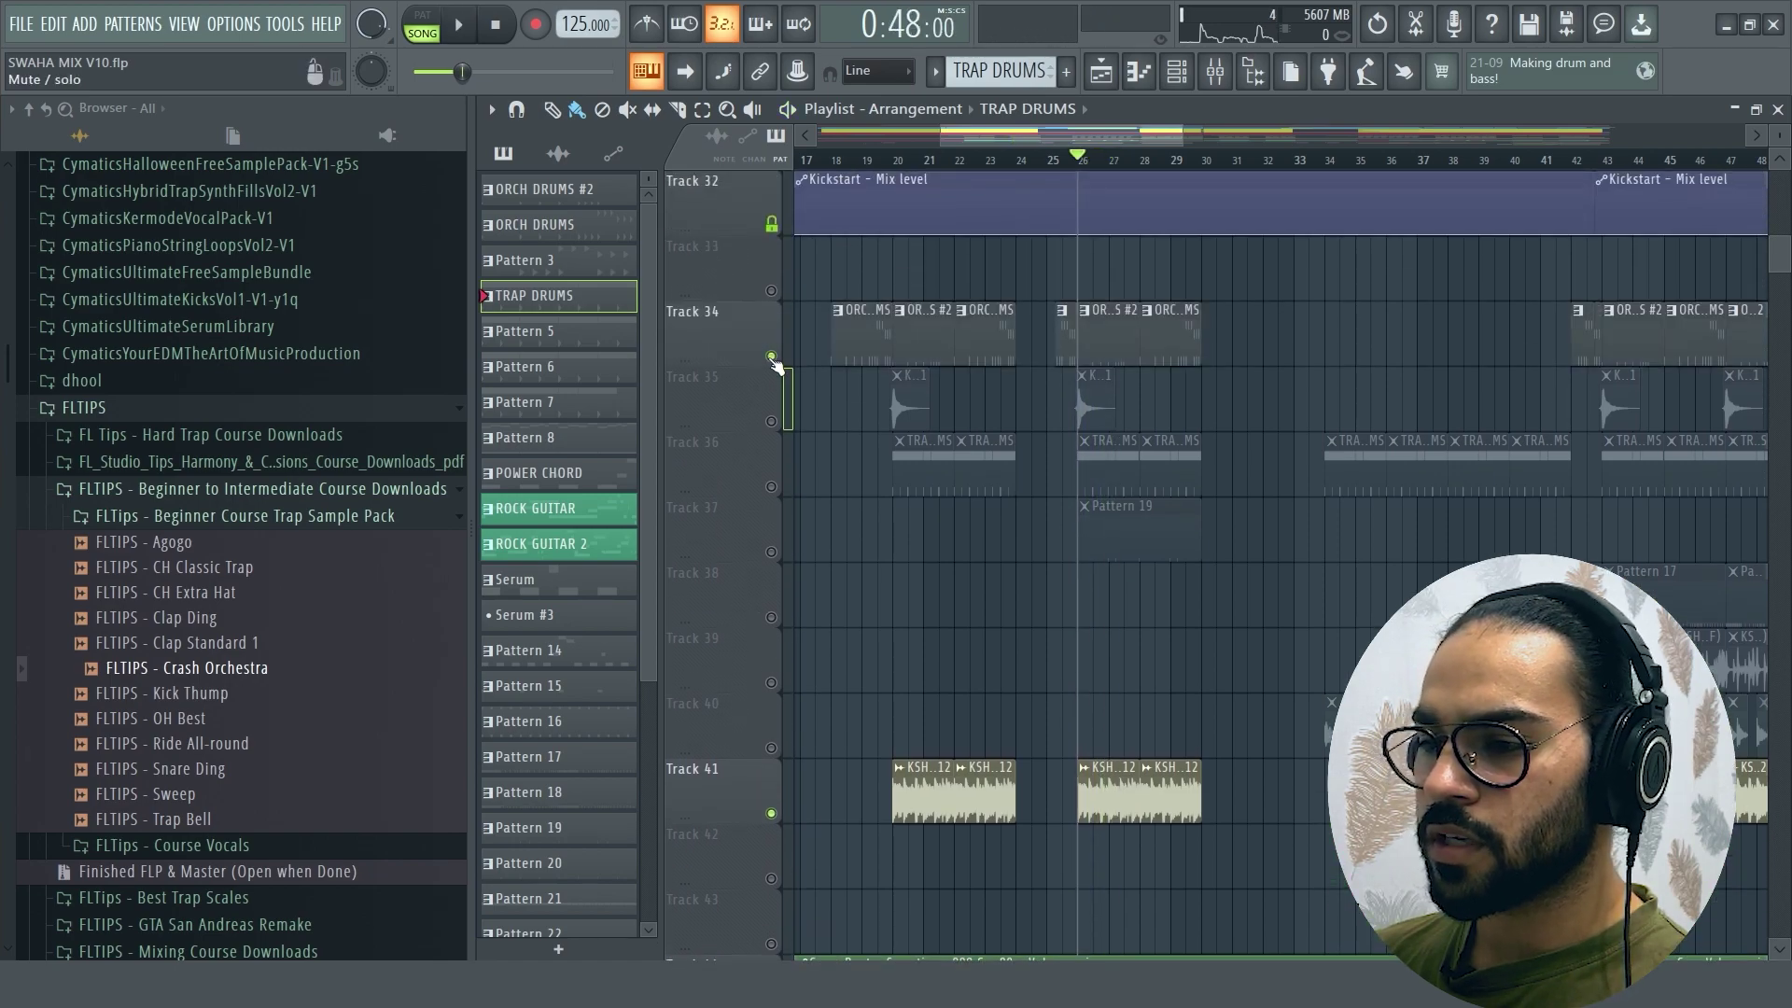
pyautogui.click(771, 421)
pyautogui.click(771, 486)
pyautogui.click(771, 552)
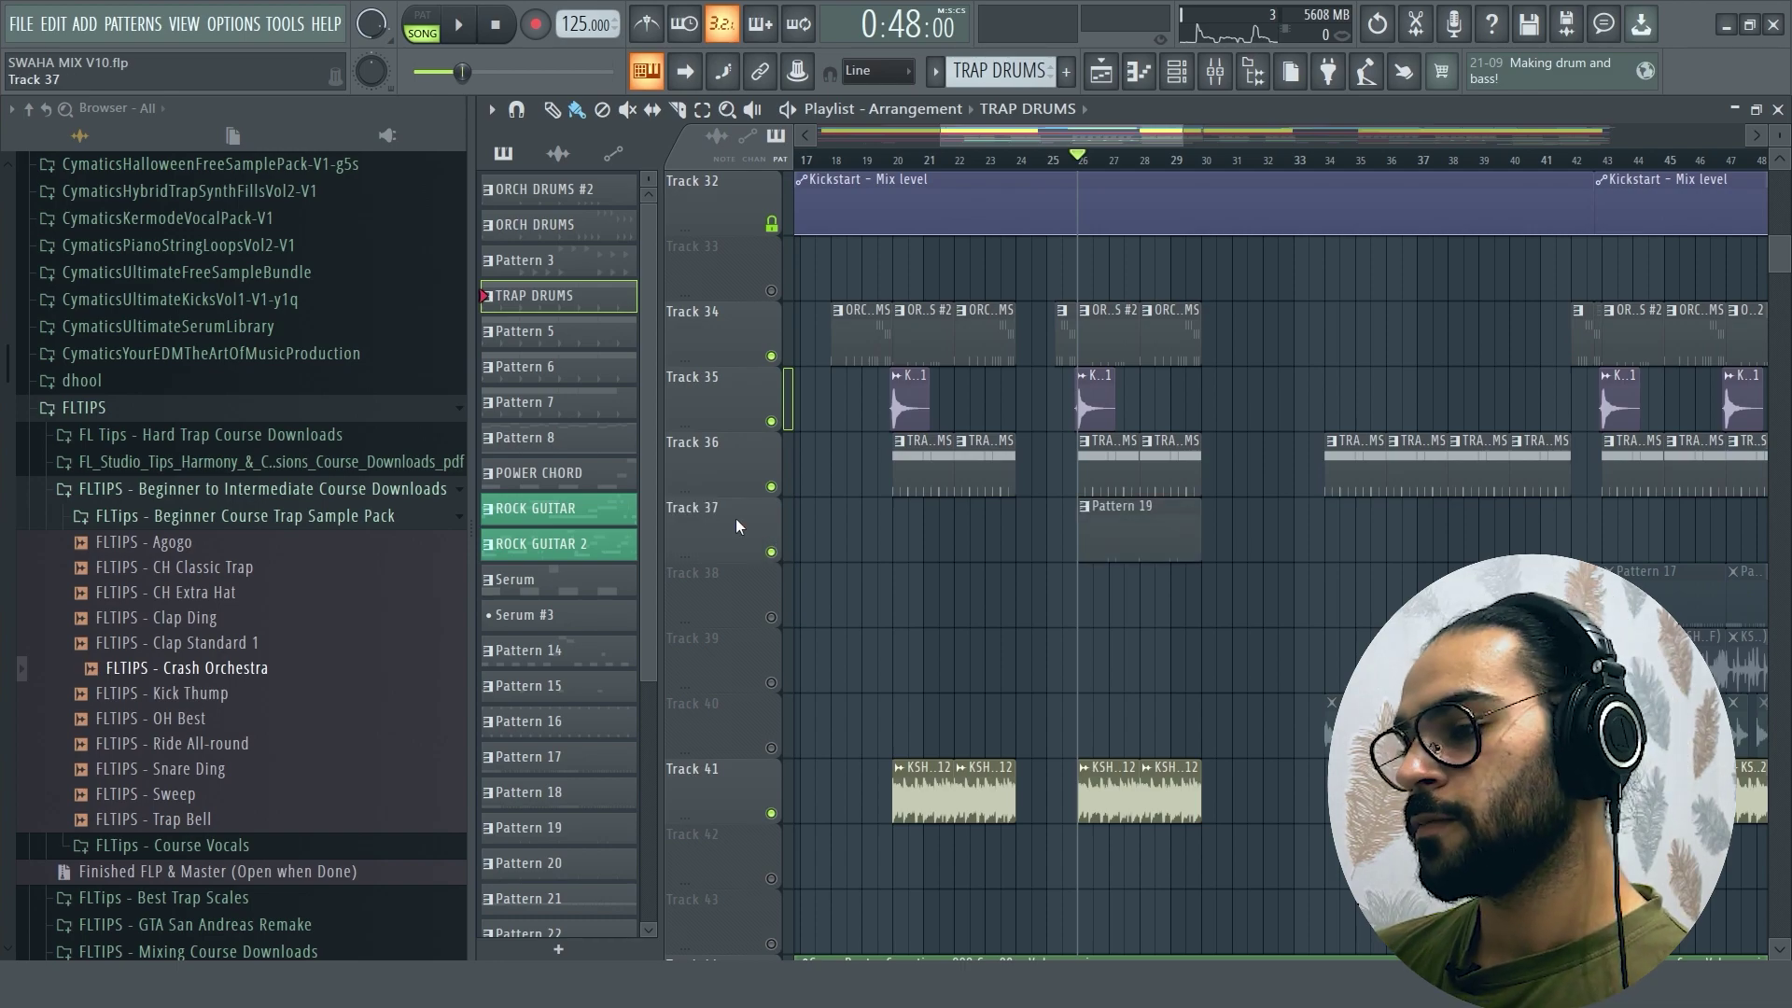
pyautogui.press('space')
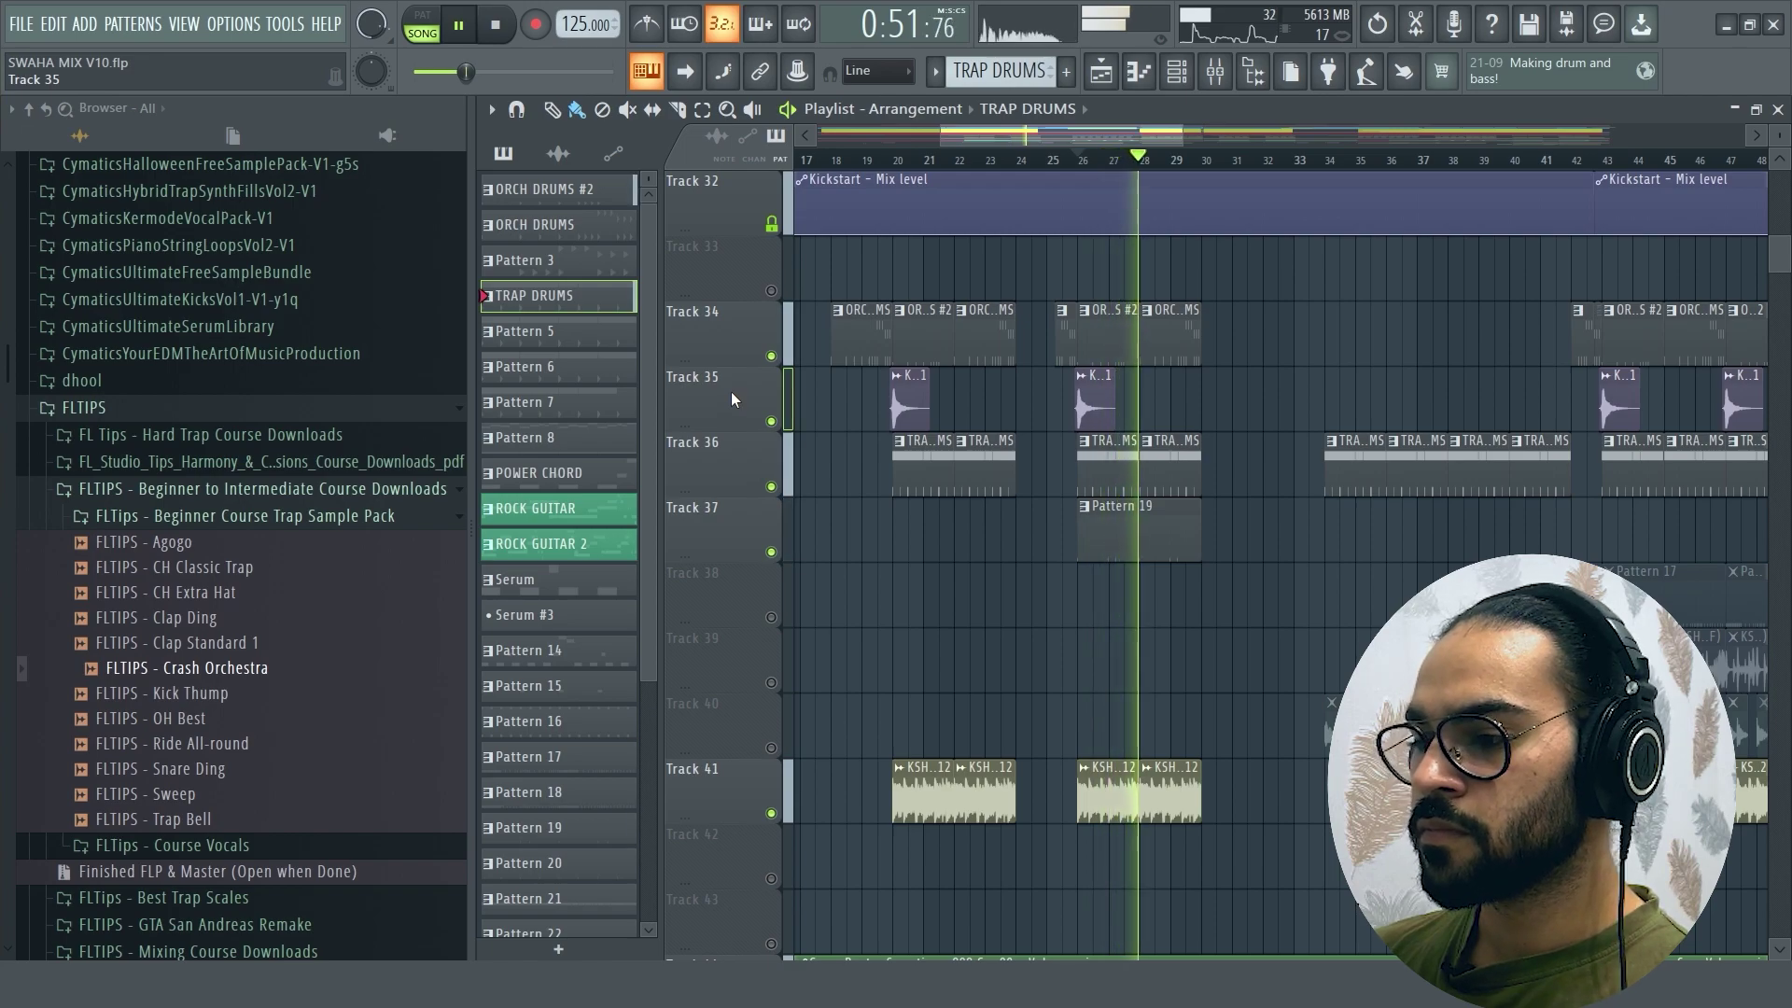
pyautogui.press('space')
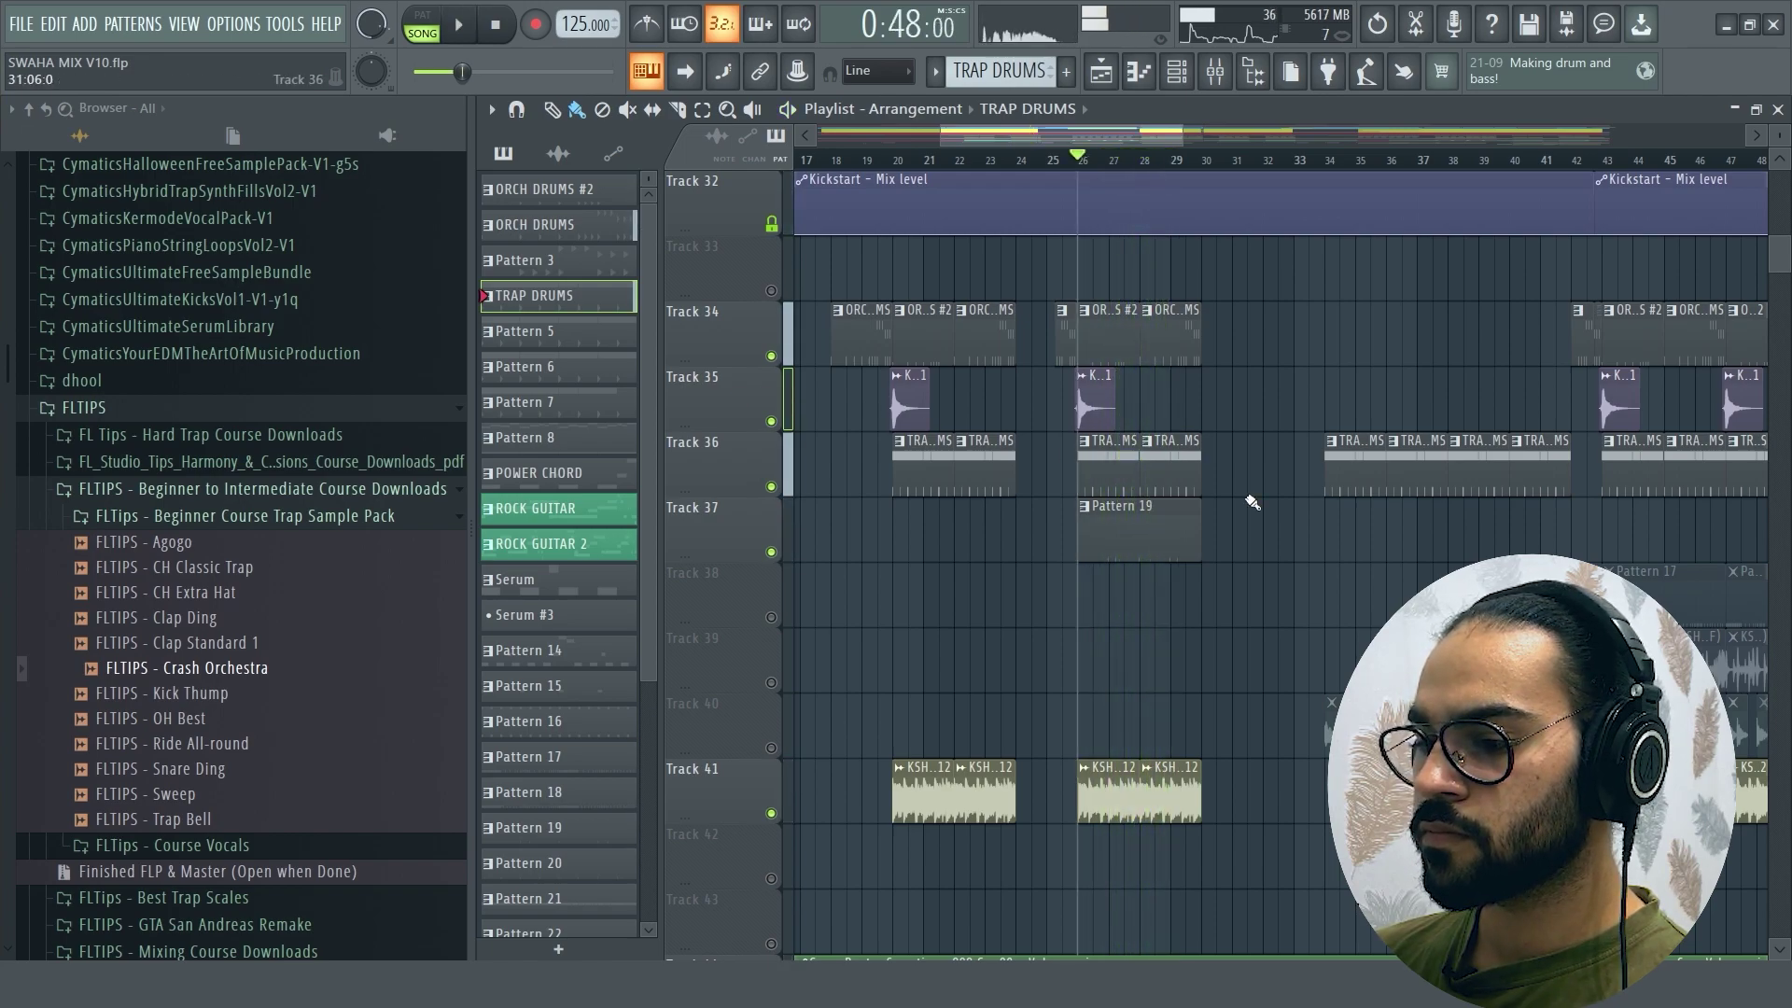
pyautogui.hscroll(5, 985, 256)
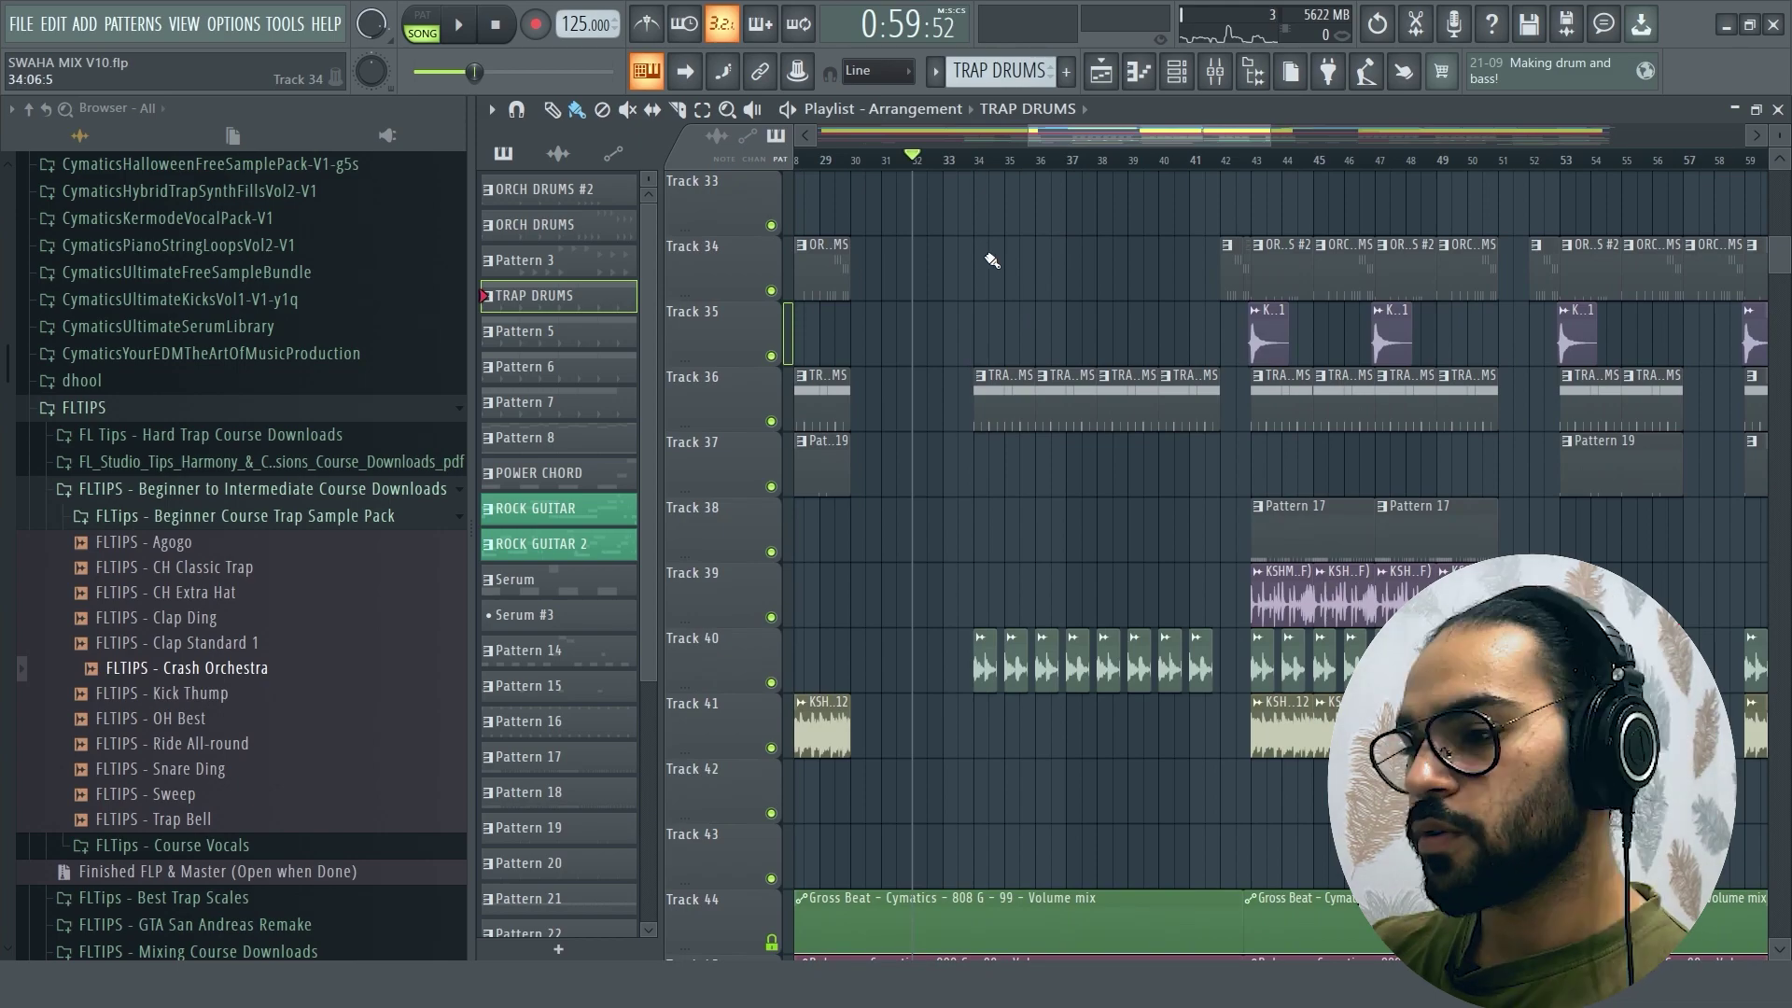
# Step: Play with Track 40 soloed, adding Track 36 back alongside it
pyautogui.press('space')
pyautogui.keyDown('ctrl'); pyautogui.click(772, 683); pyautogui.keyUp('ctrl')
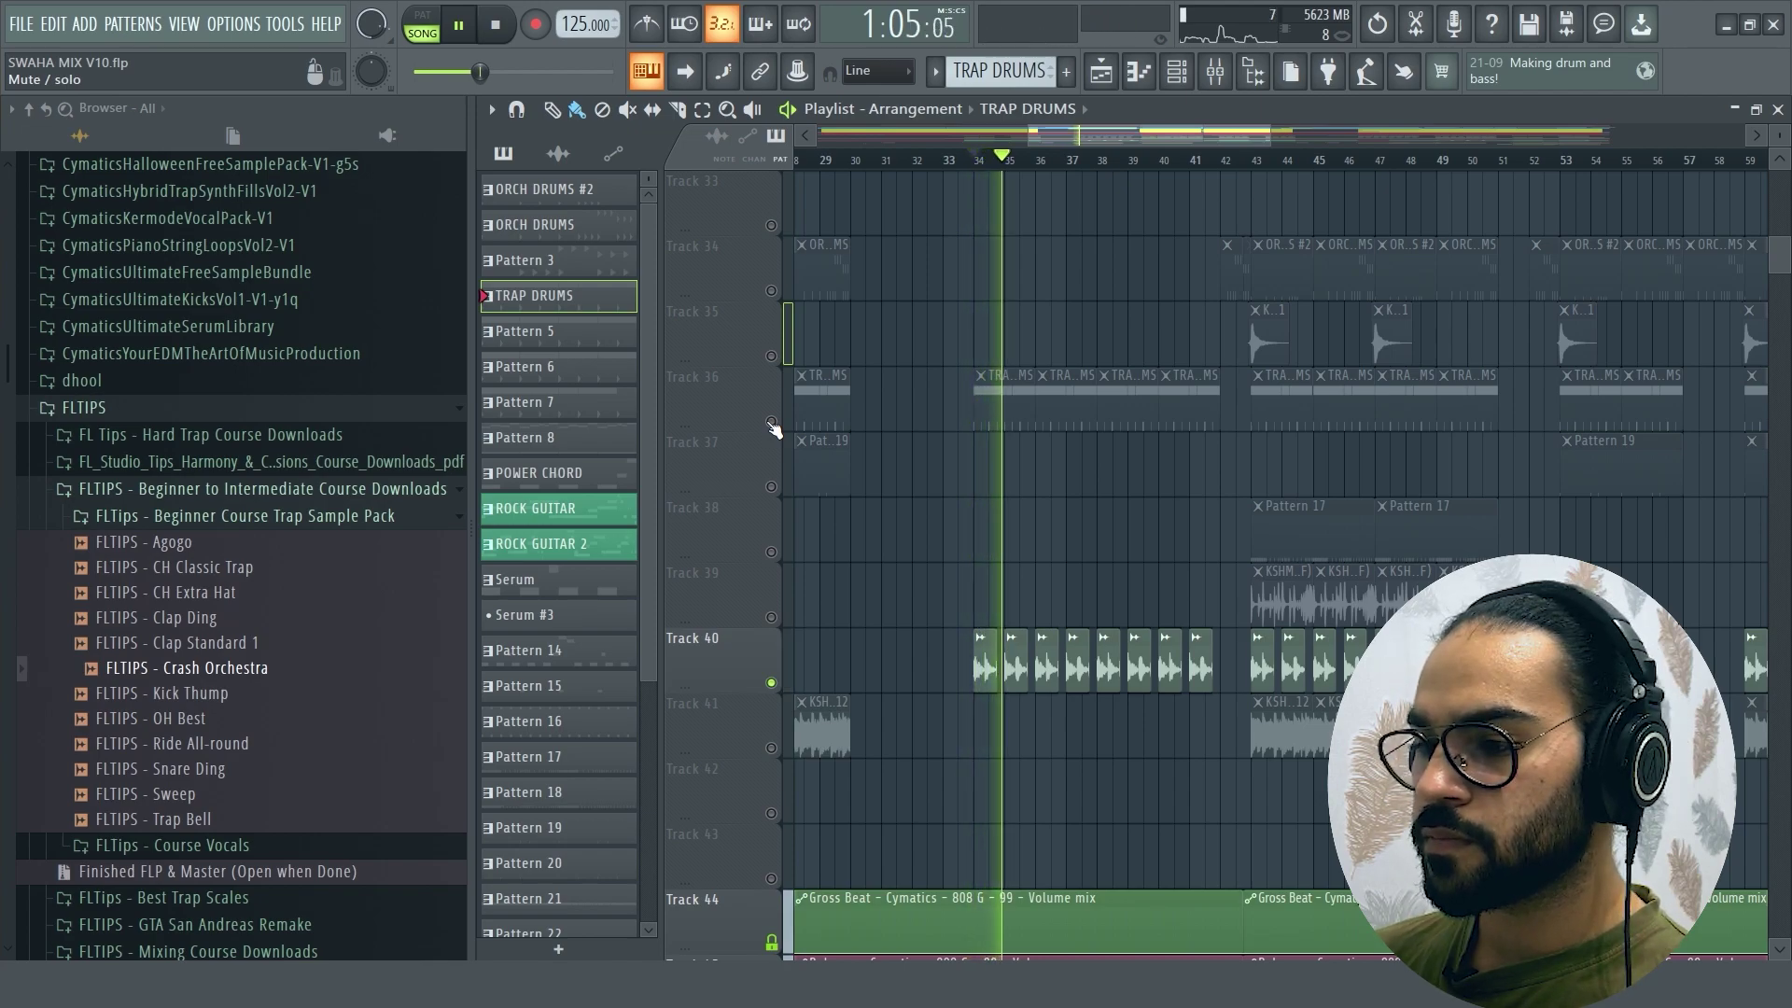
pyautogui.click(771, 421)
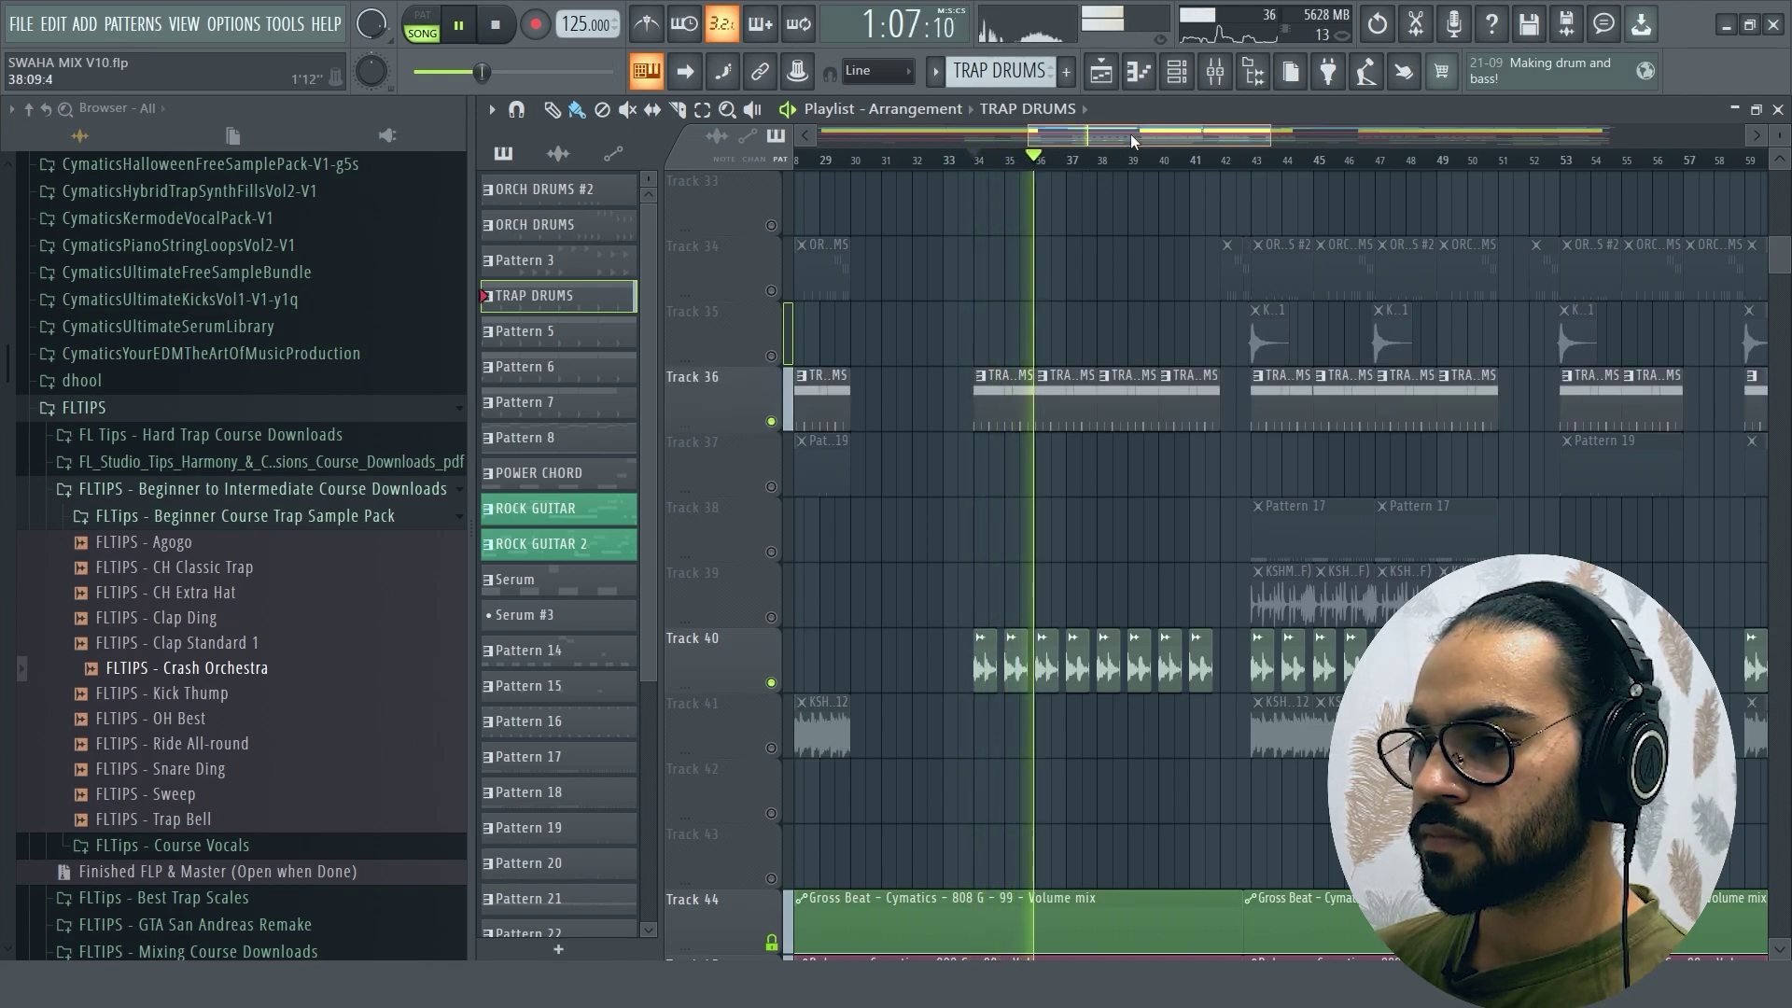
pyautogui.moveTo(1130, 133); pyautogui.dragTo(1184, 137)
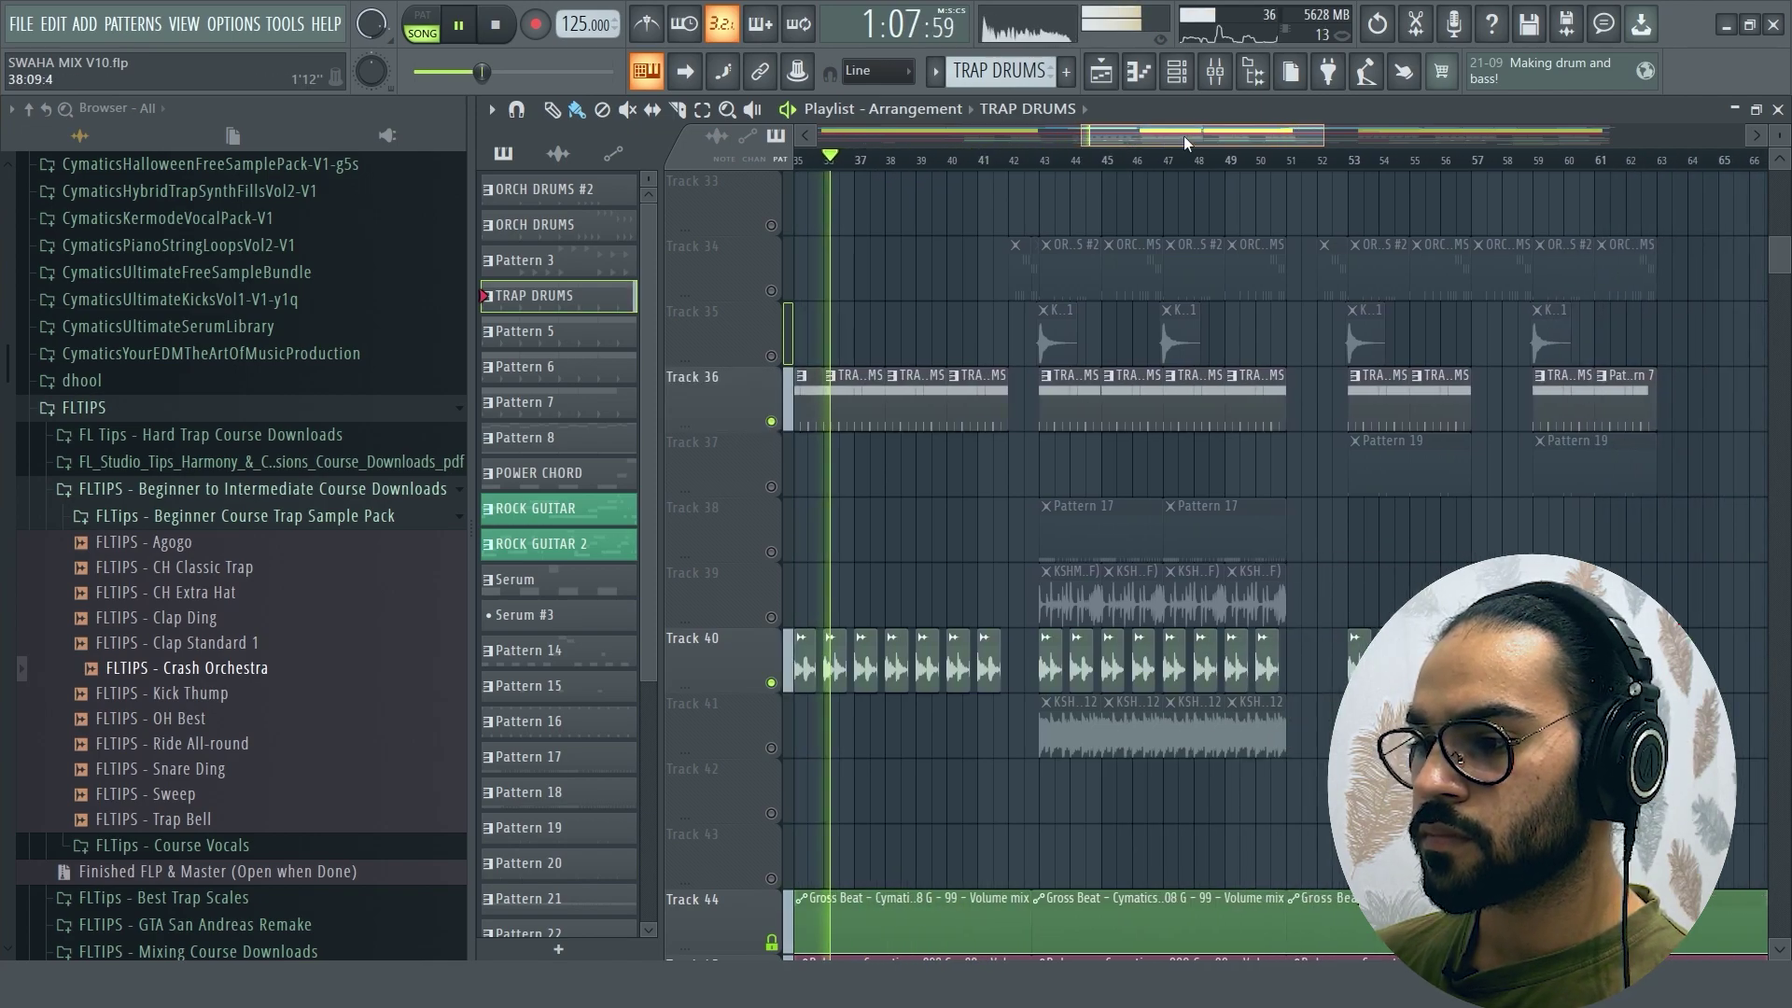
# Step: Set the playhead to bar 43, re-enable Track 38's Pattern 17 clips and audition from bar 43
pyautogui.click(1027, 158)
pyautogui.click(771, 551)
pyautogui.press('space')
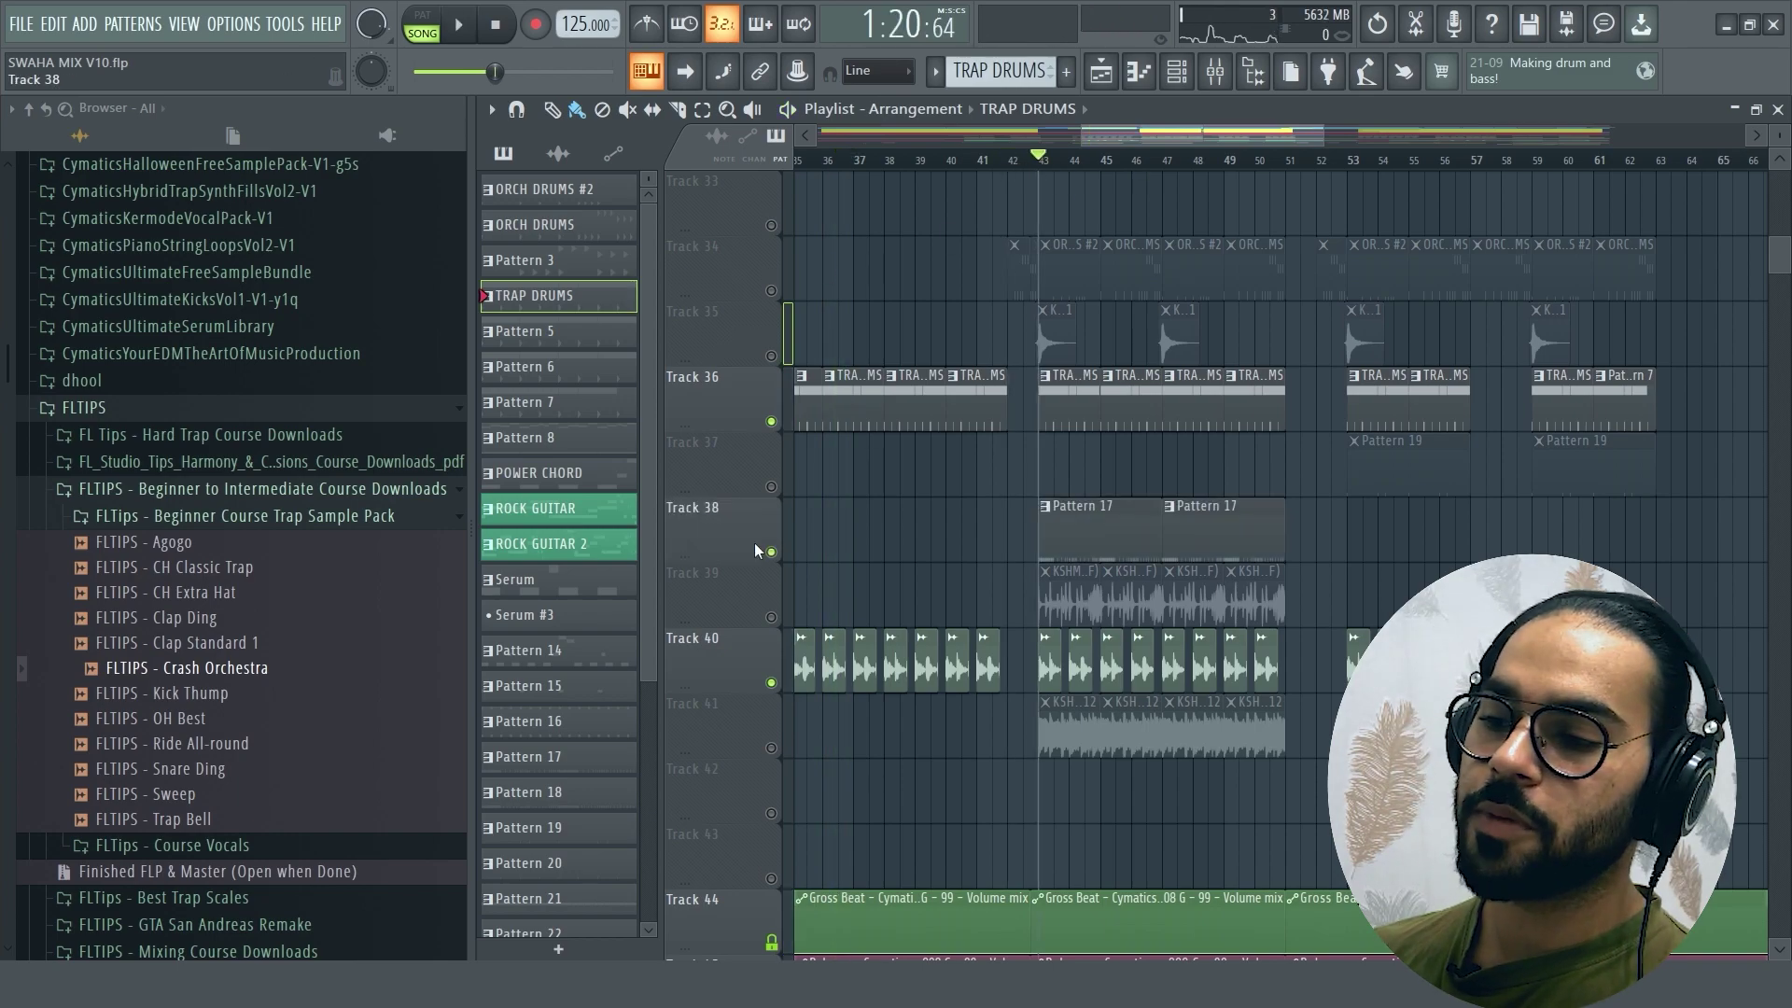
pyautogui.press('space')
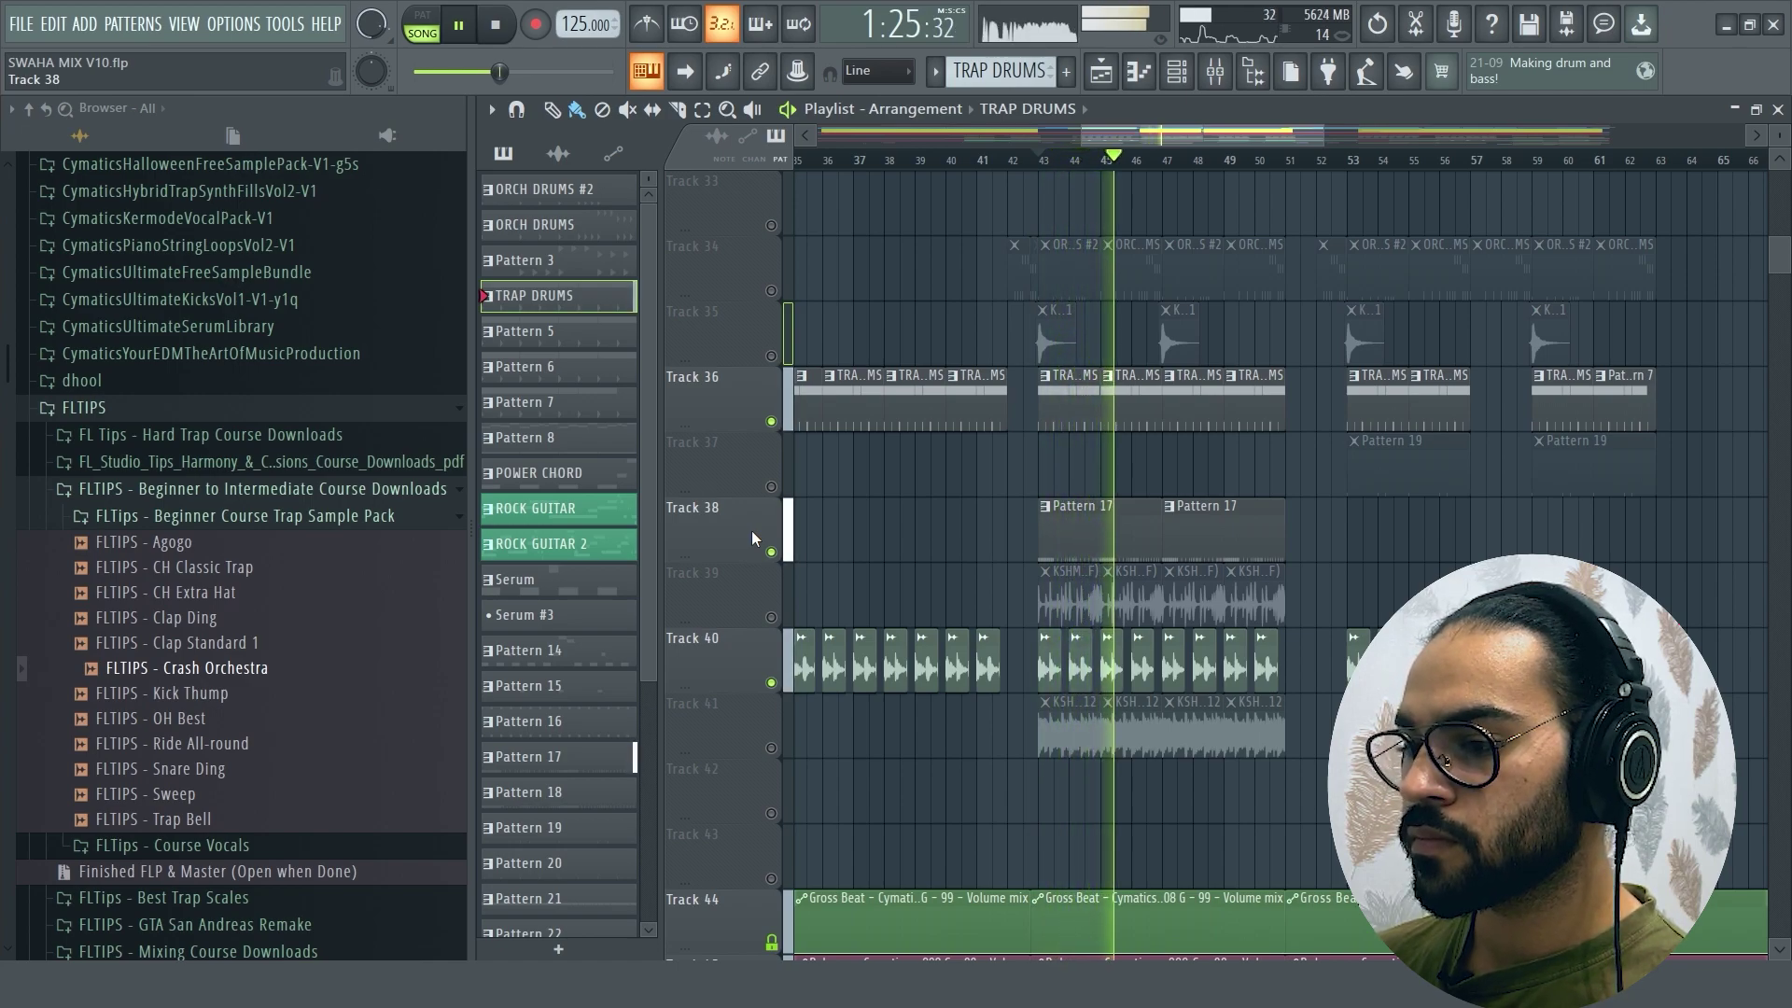
pyautogui.press('space')
# Step: Solo Track 39 and play it on its own
pyautogui.keyDown('ctrl'); pyautogui.click(771, 617); pyautogui.keyUp('ctrl')
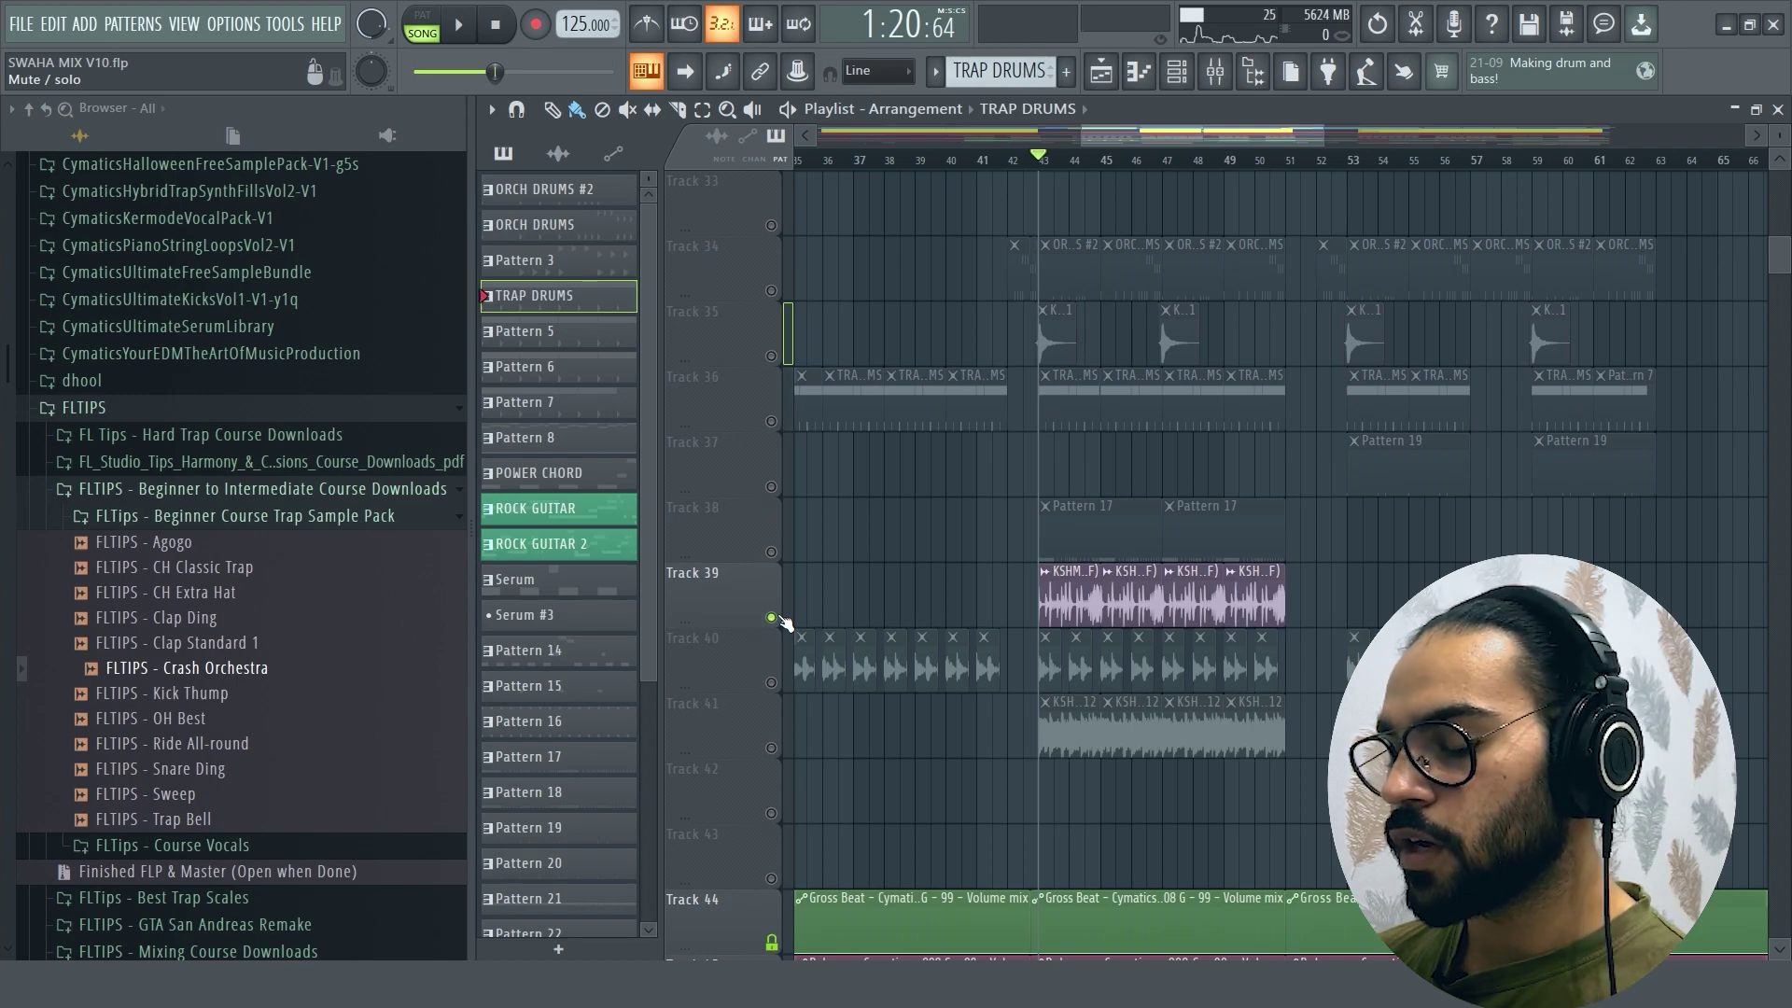
pyautogui.press('space')
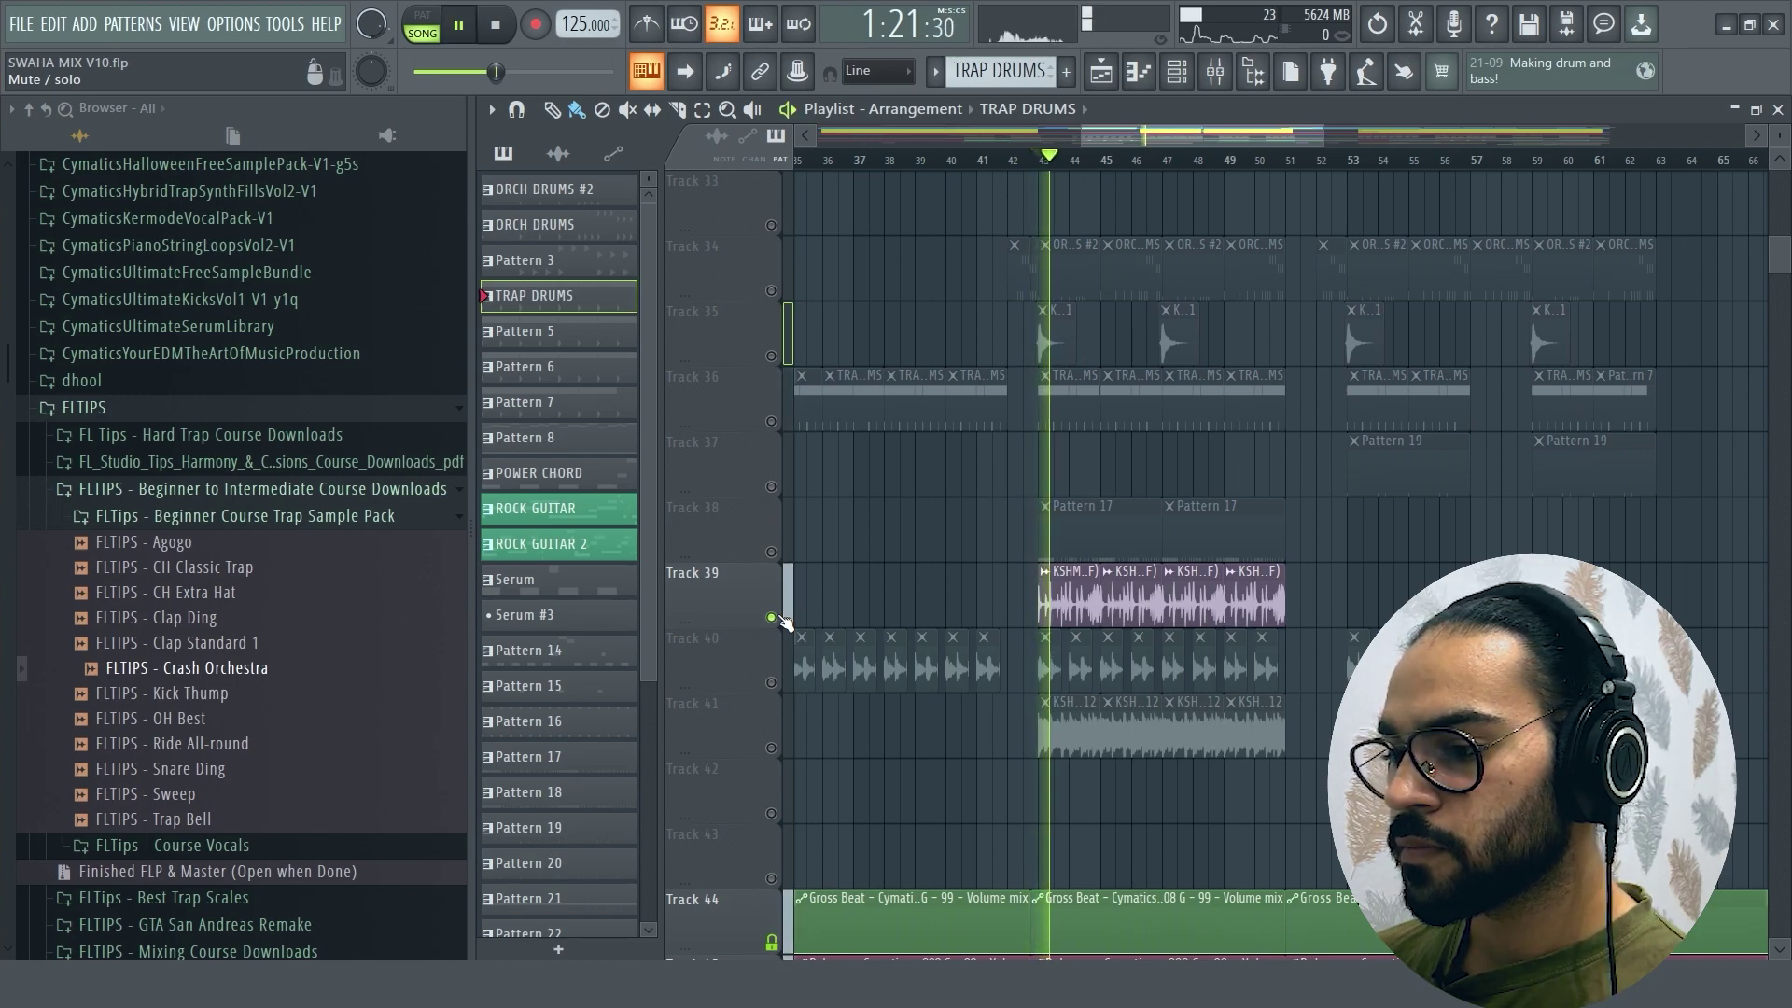
pyautogui.press('space')
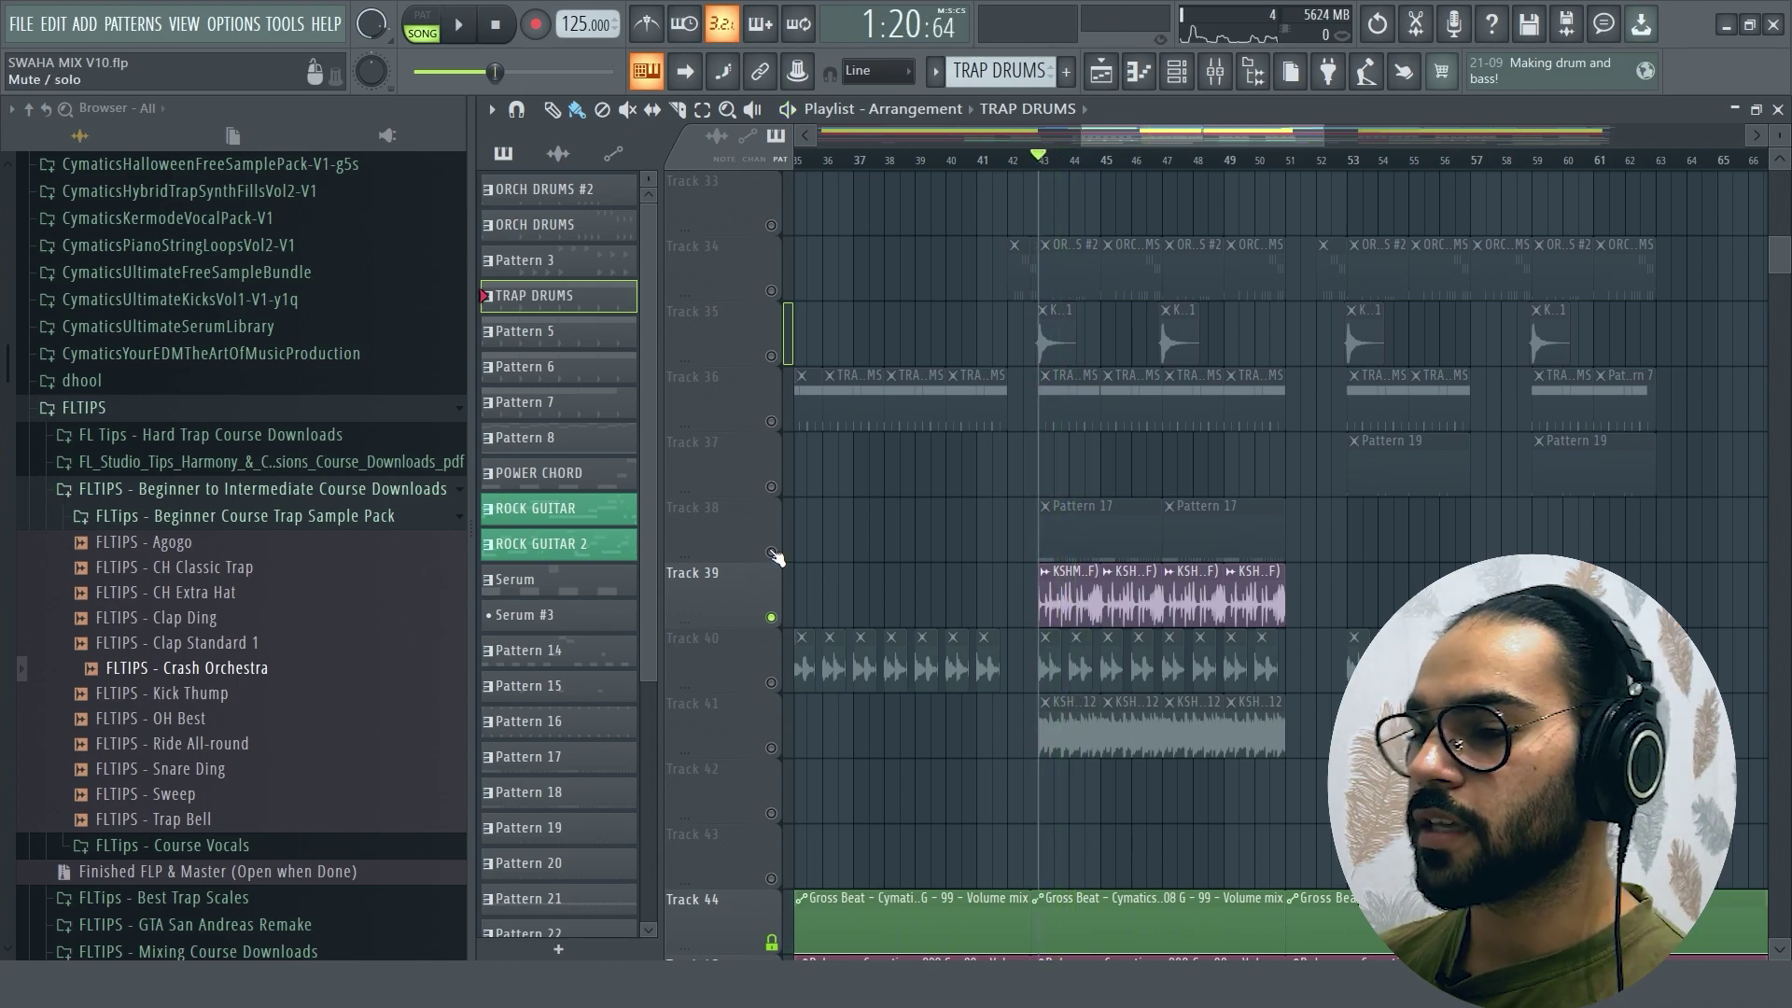
# Step: Play from bar 43 while bringing Tracks 38, 36, 37, 35 and 34 back in
pyautogui.click(771, 553)
pyautogui.press('space')
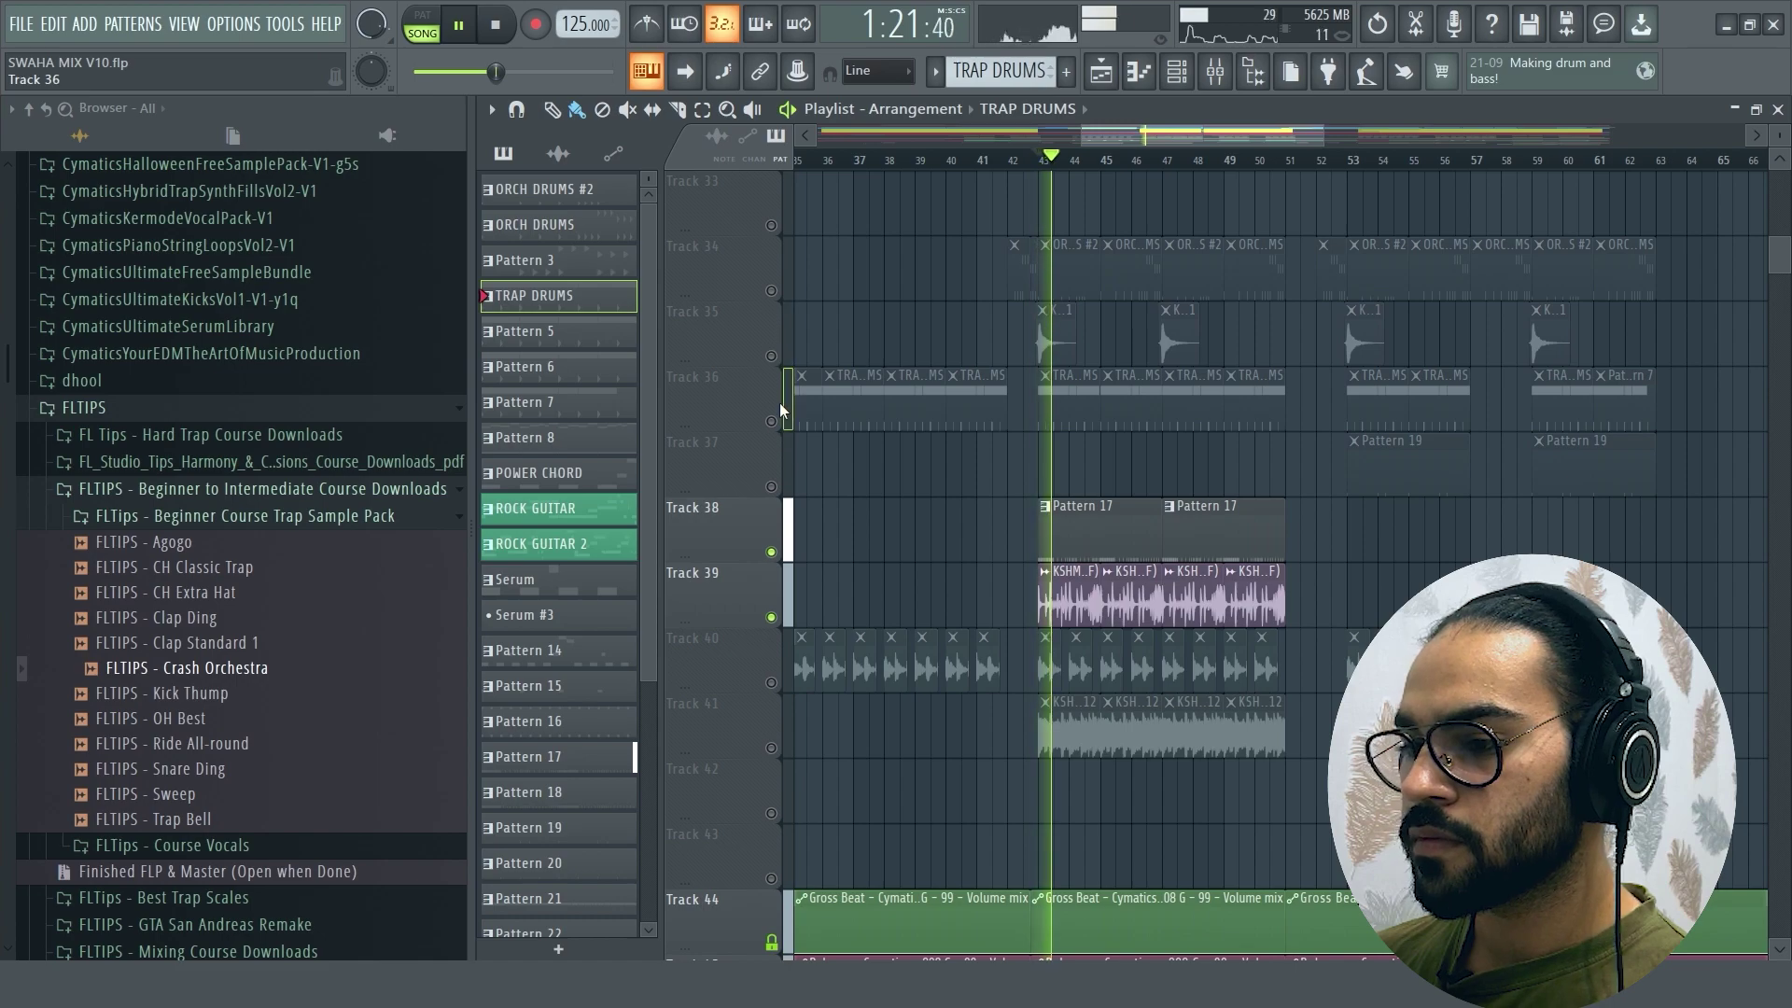
pyautogui.click(771, 421)
pyautogui.click(771, 487)
pyautogui.click(771, 356)
pyautogui.click(771, 291)
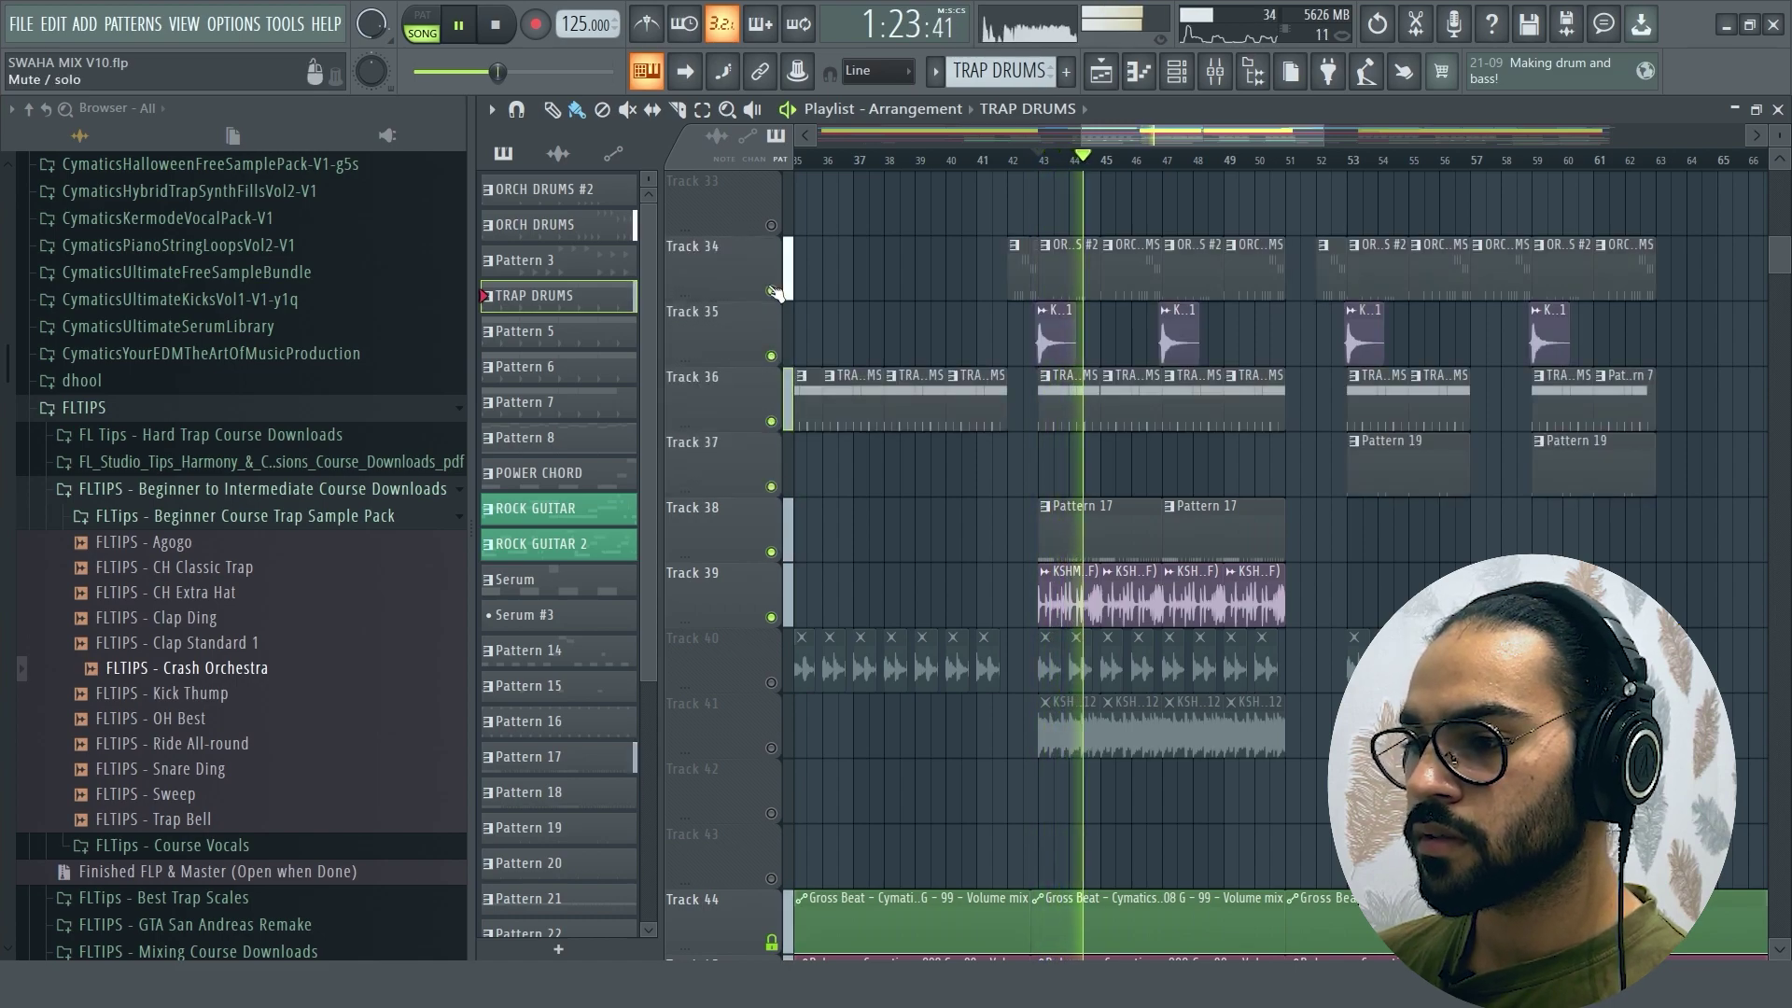
# Step: Bring Tracks 40 and 41 back into the mix, then stop playback
pyautogui.scroll(-4, 777, 422)
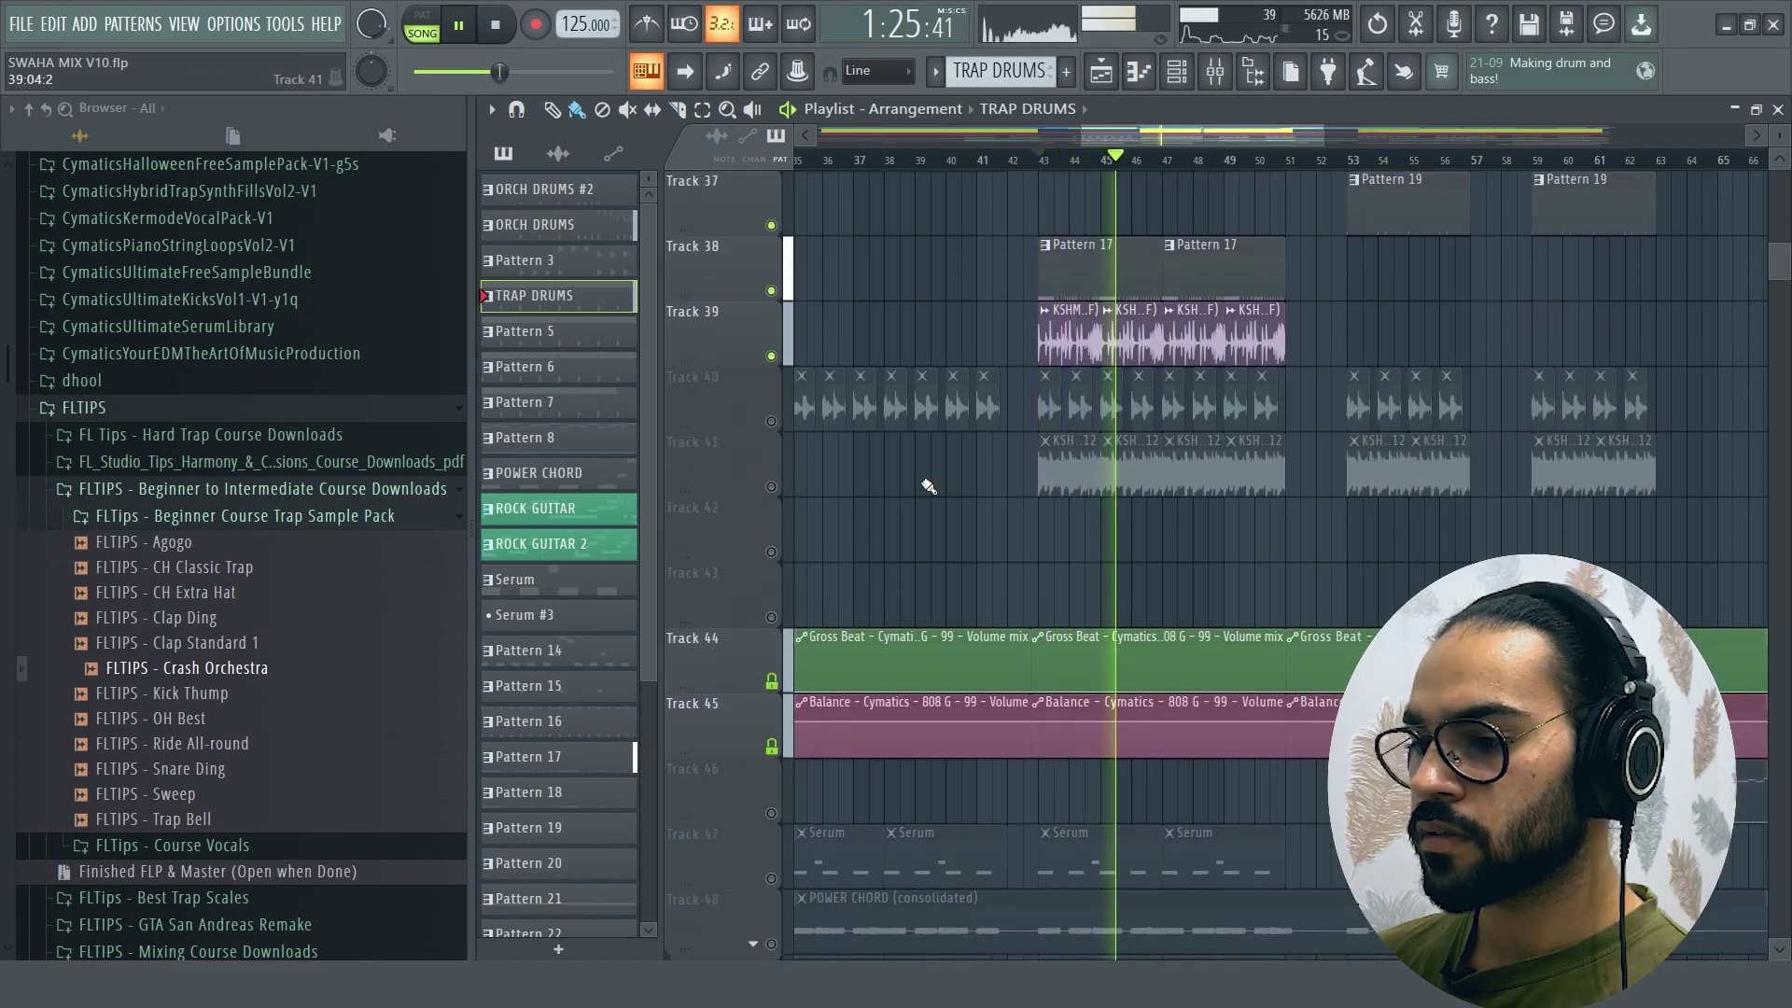
pyautogui.click(771, 421)
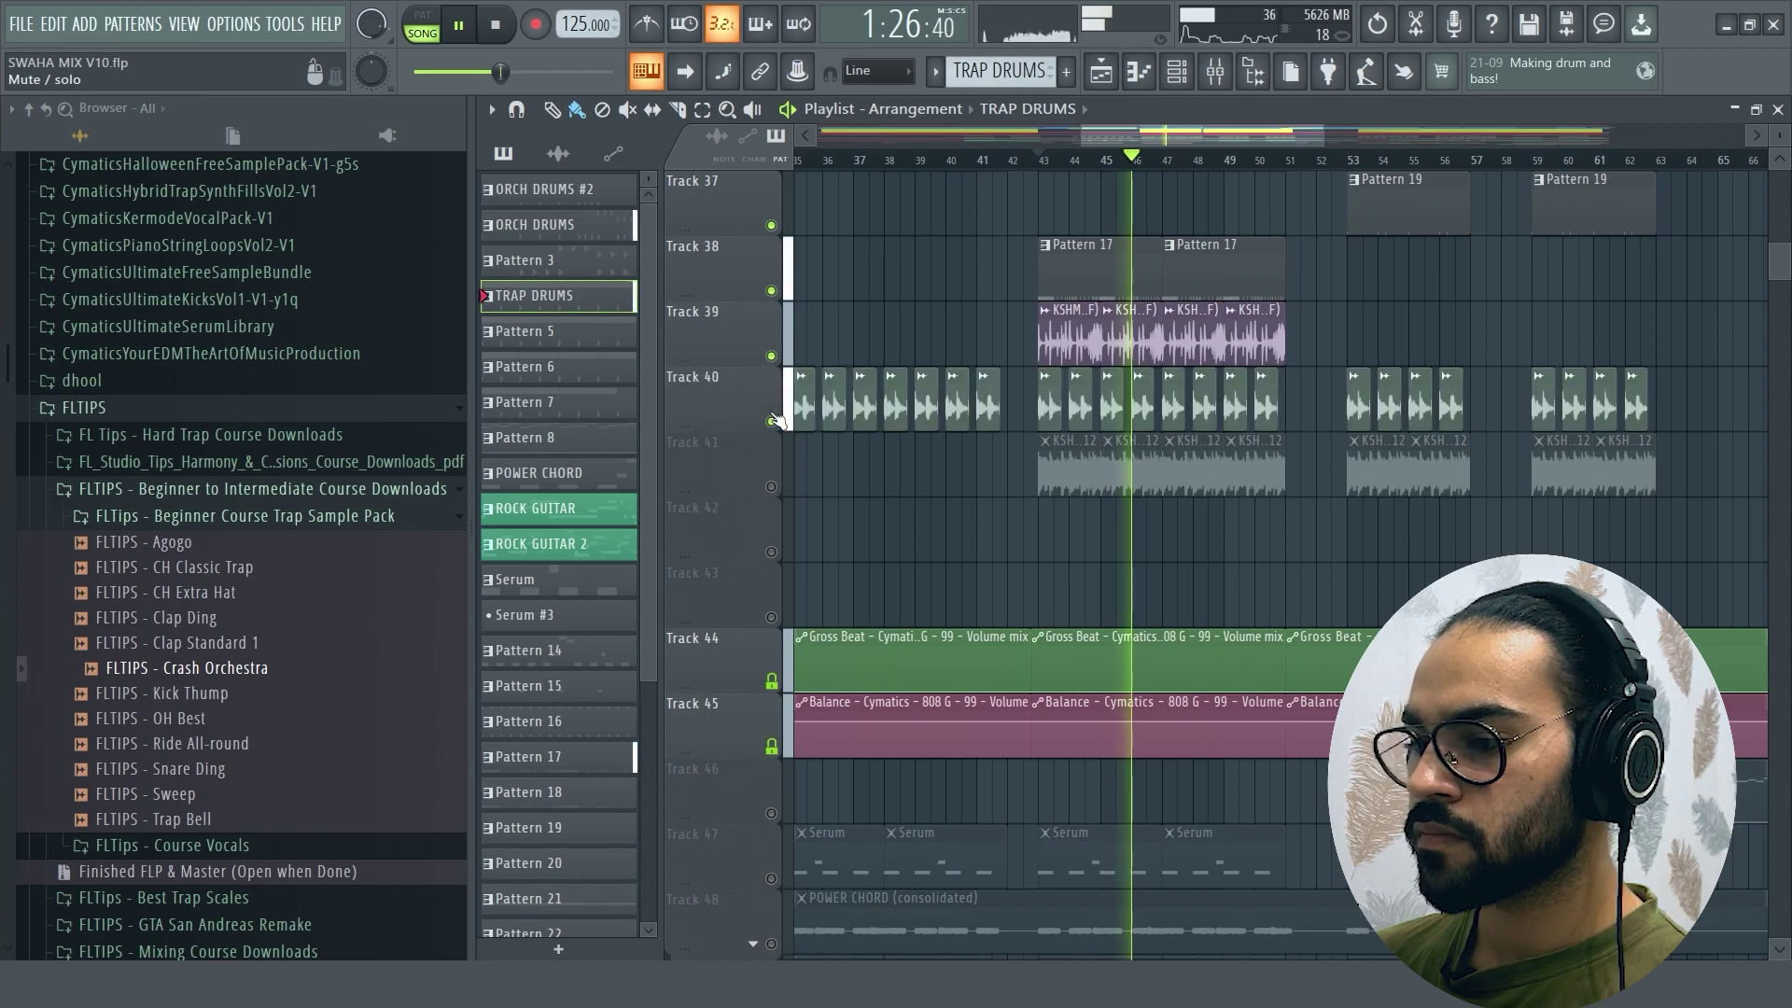
pyautogui.click(771, 487)
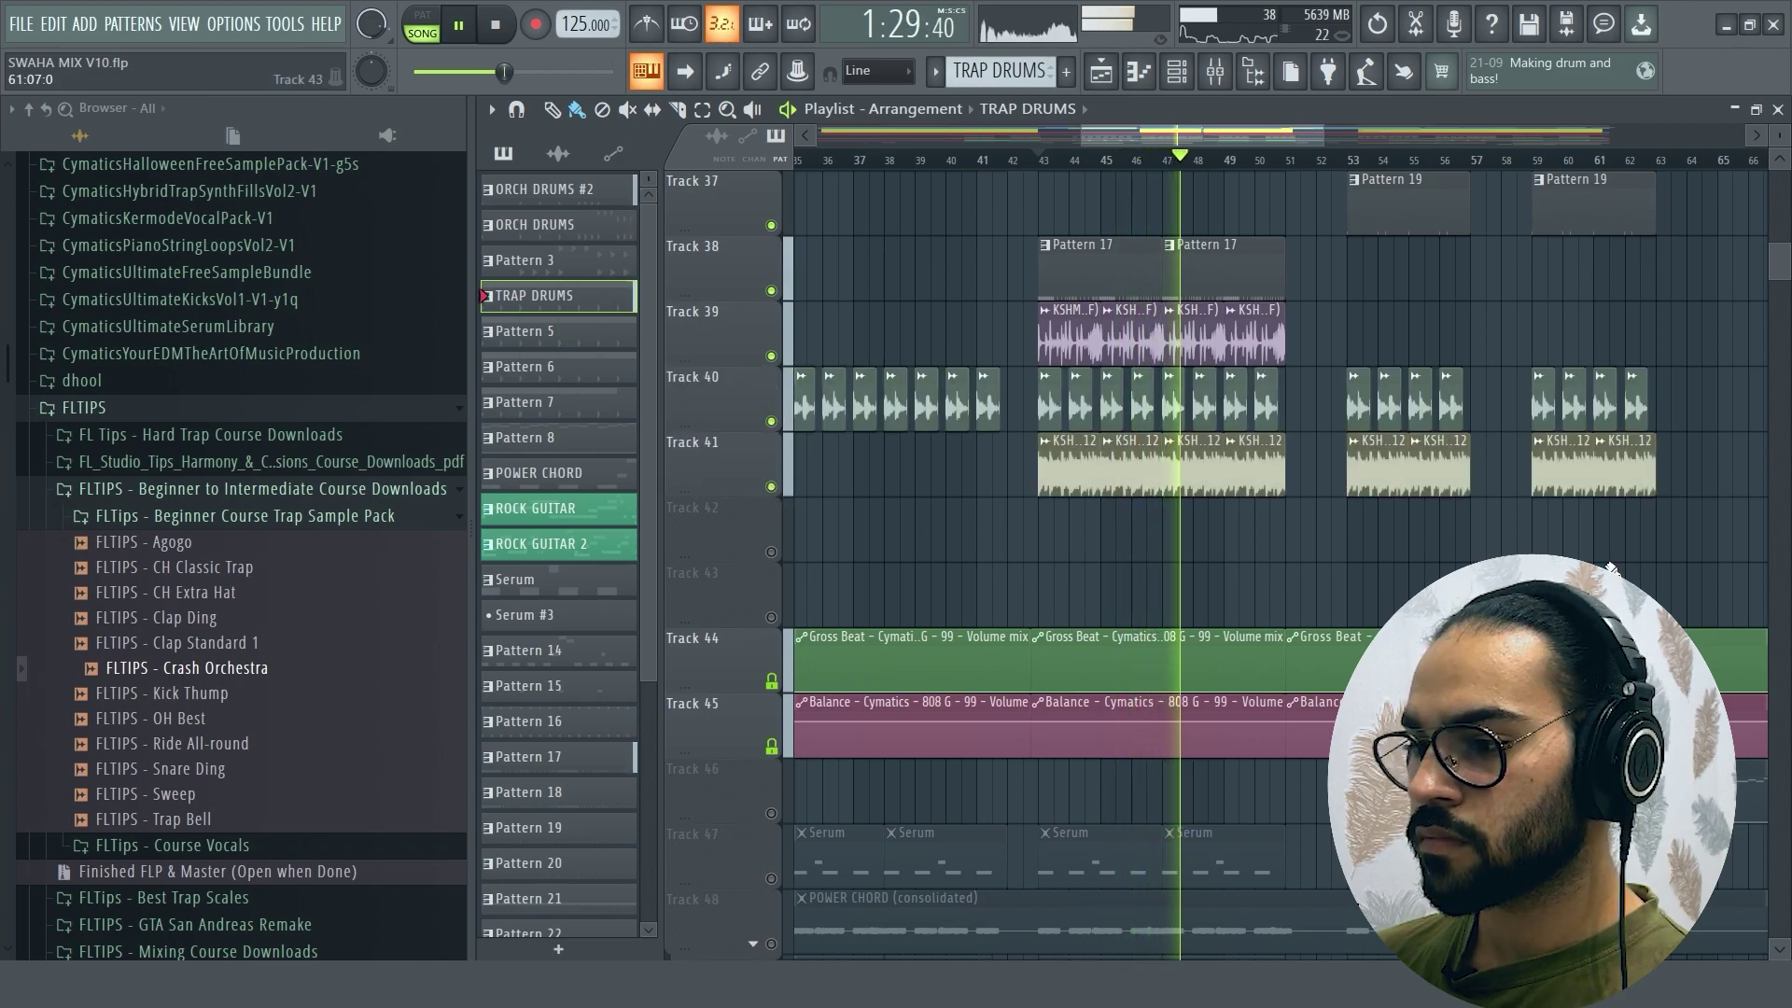
pyautogui.scroll(3, 771, 486)
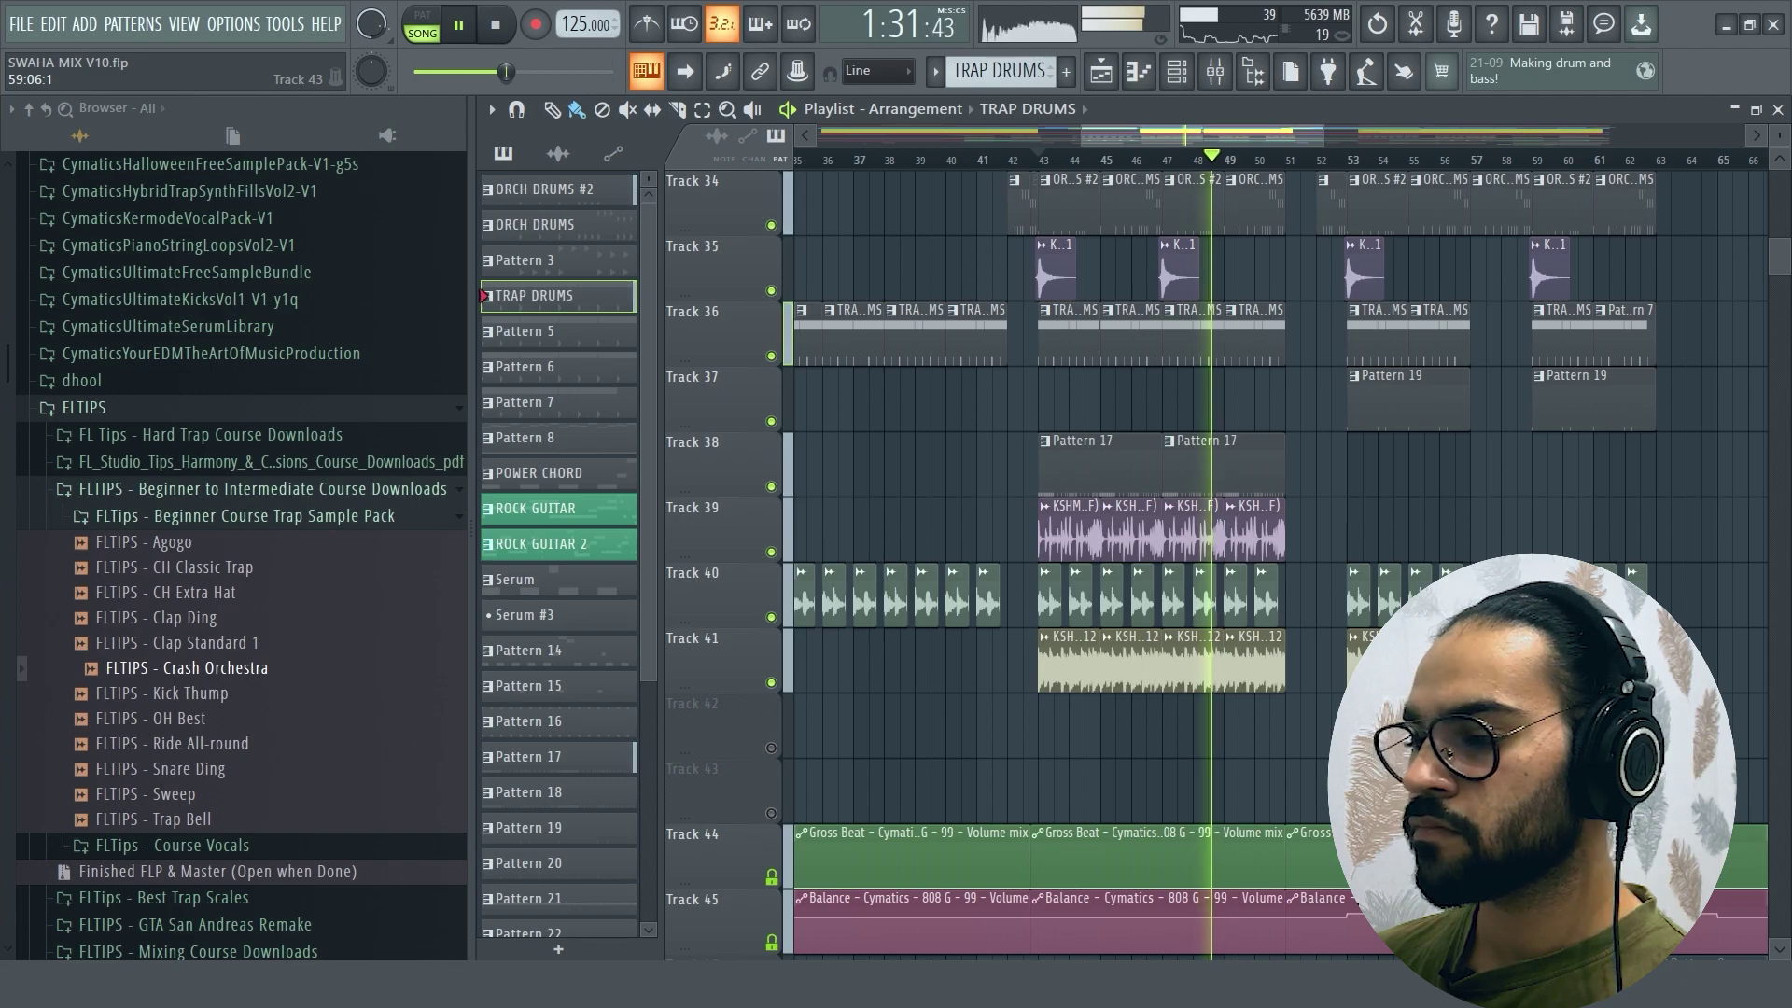
pyautogui.scroll(-2, 771, 487)
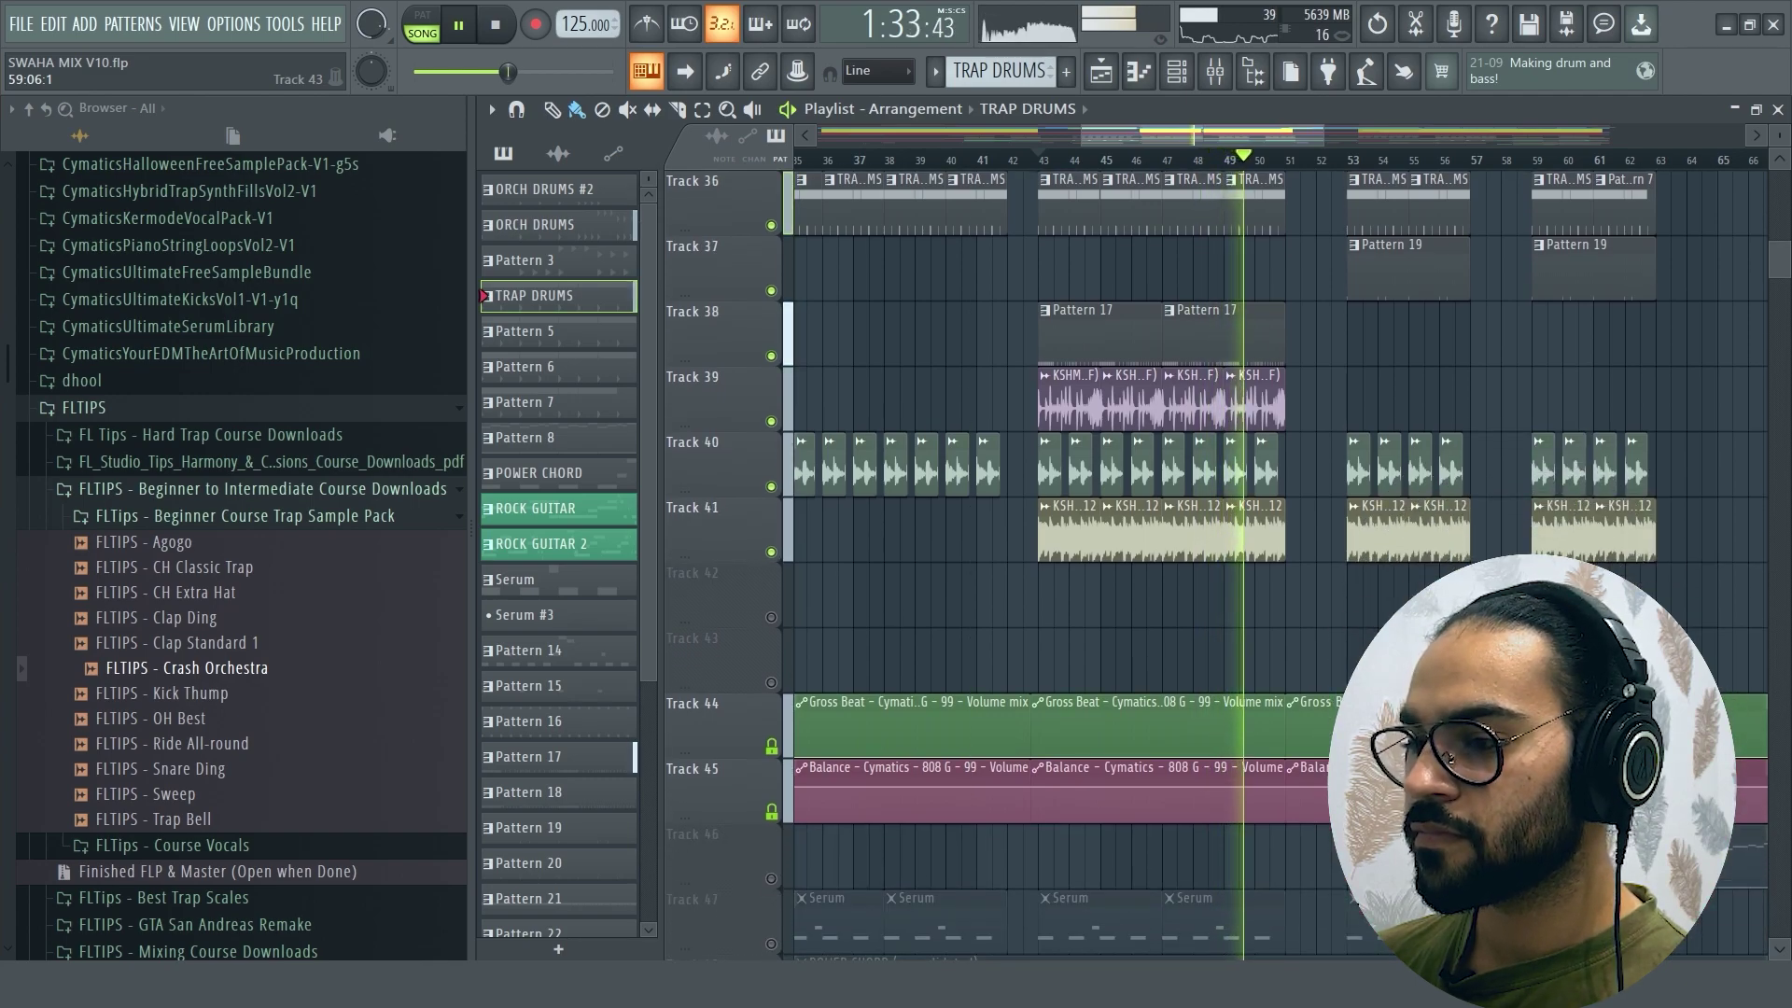
pyautogui.press('space')
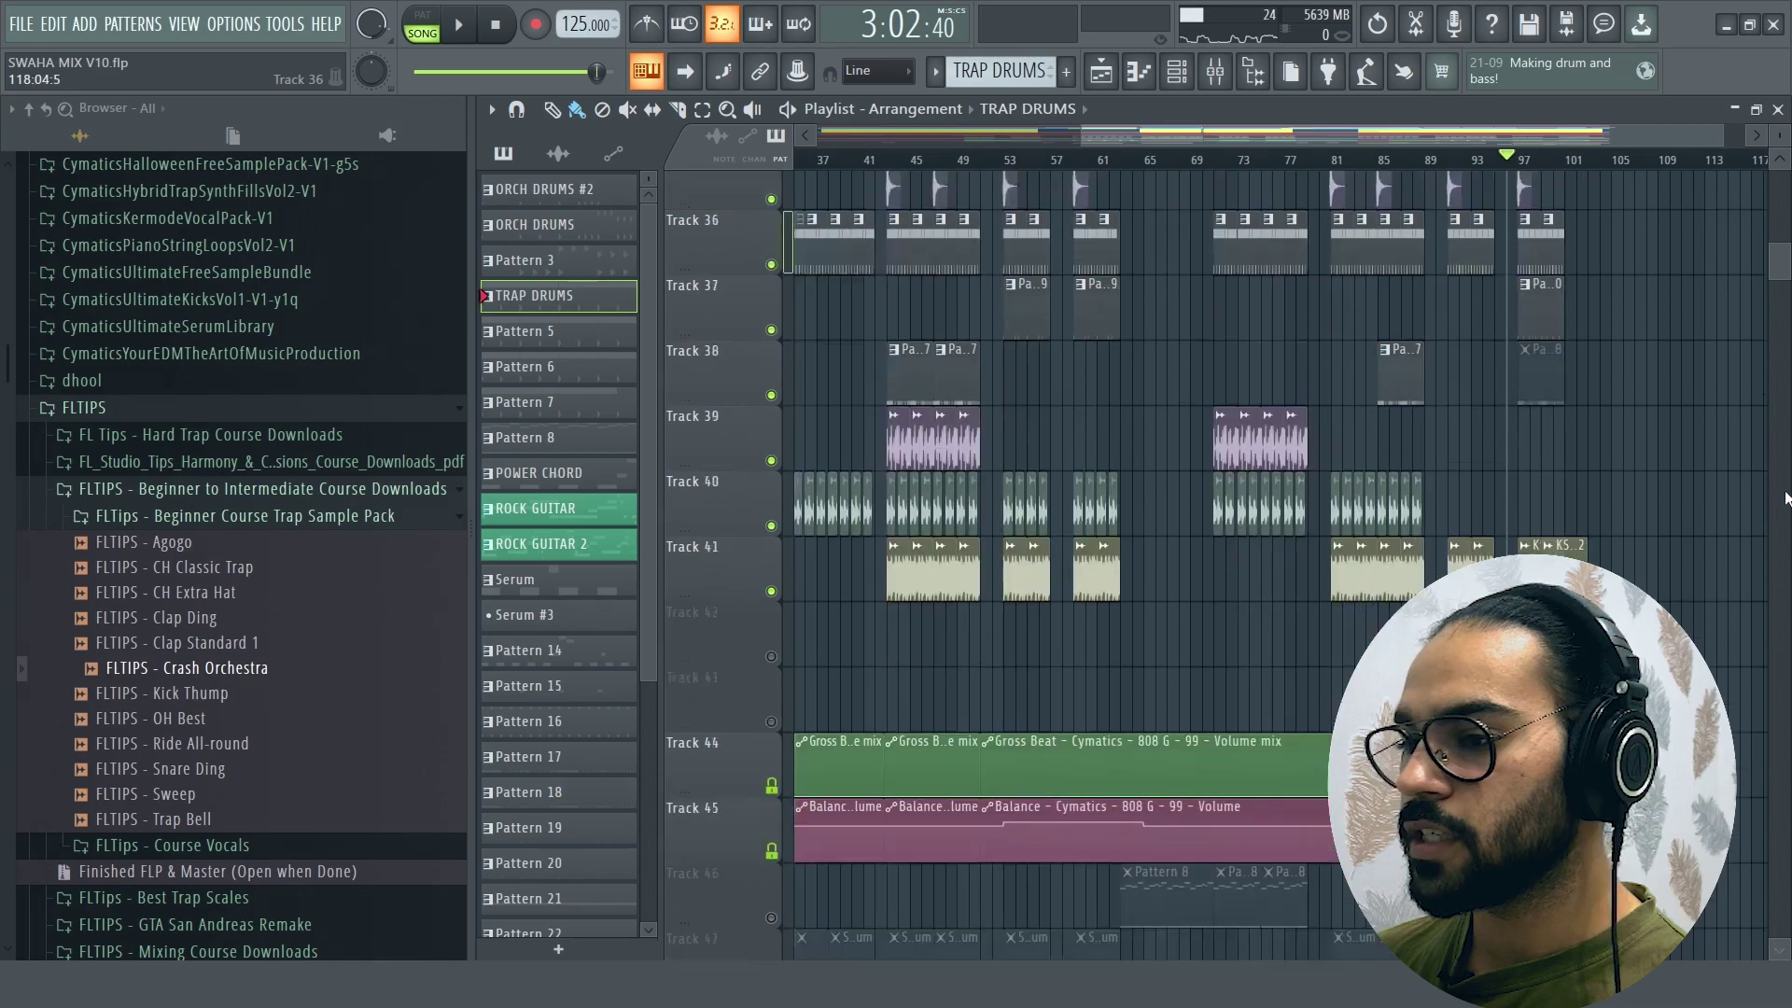
pyautogui.scroll(-1, 1785, 498)
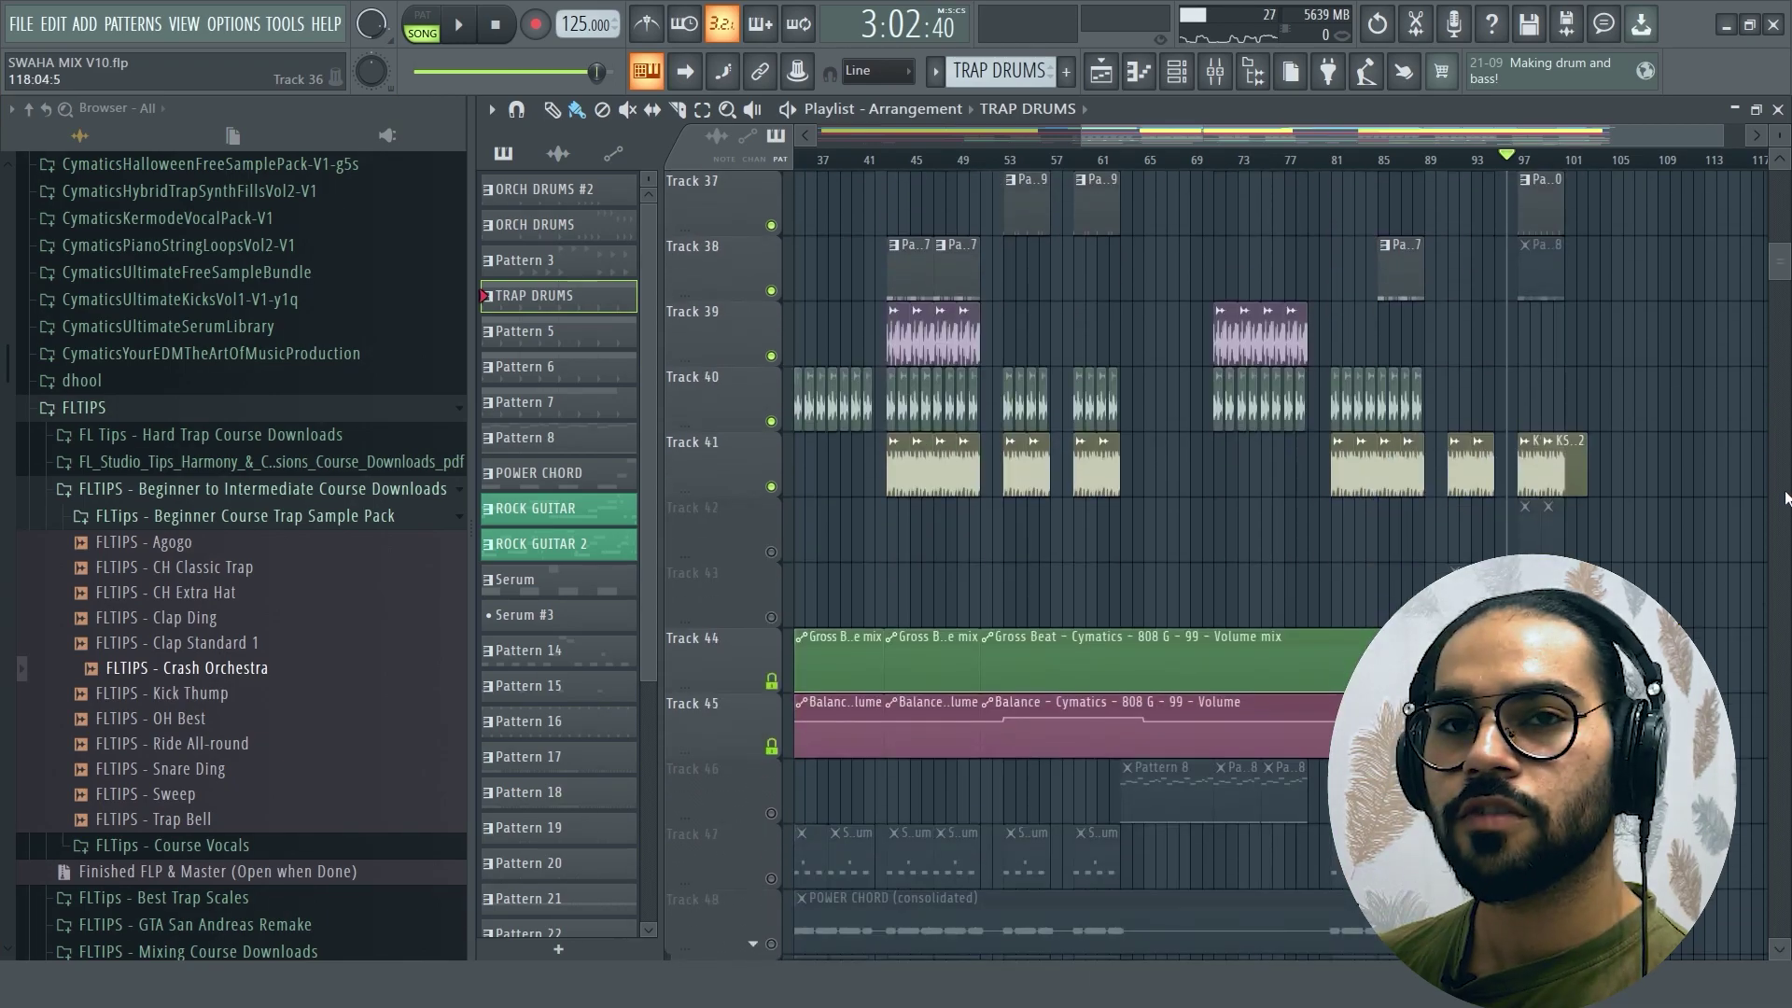
# Step: Zoom the playlist in and audition the passage from bar 97
pyautogui.scroll(5, 1519, 183)
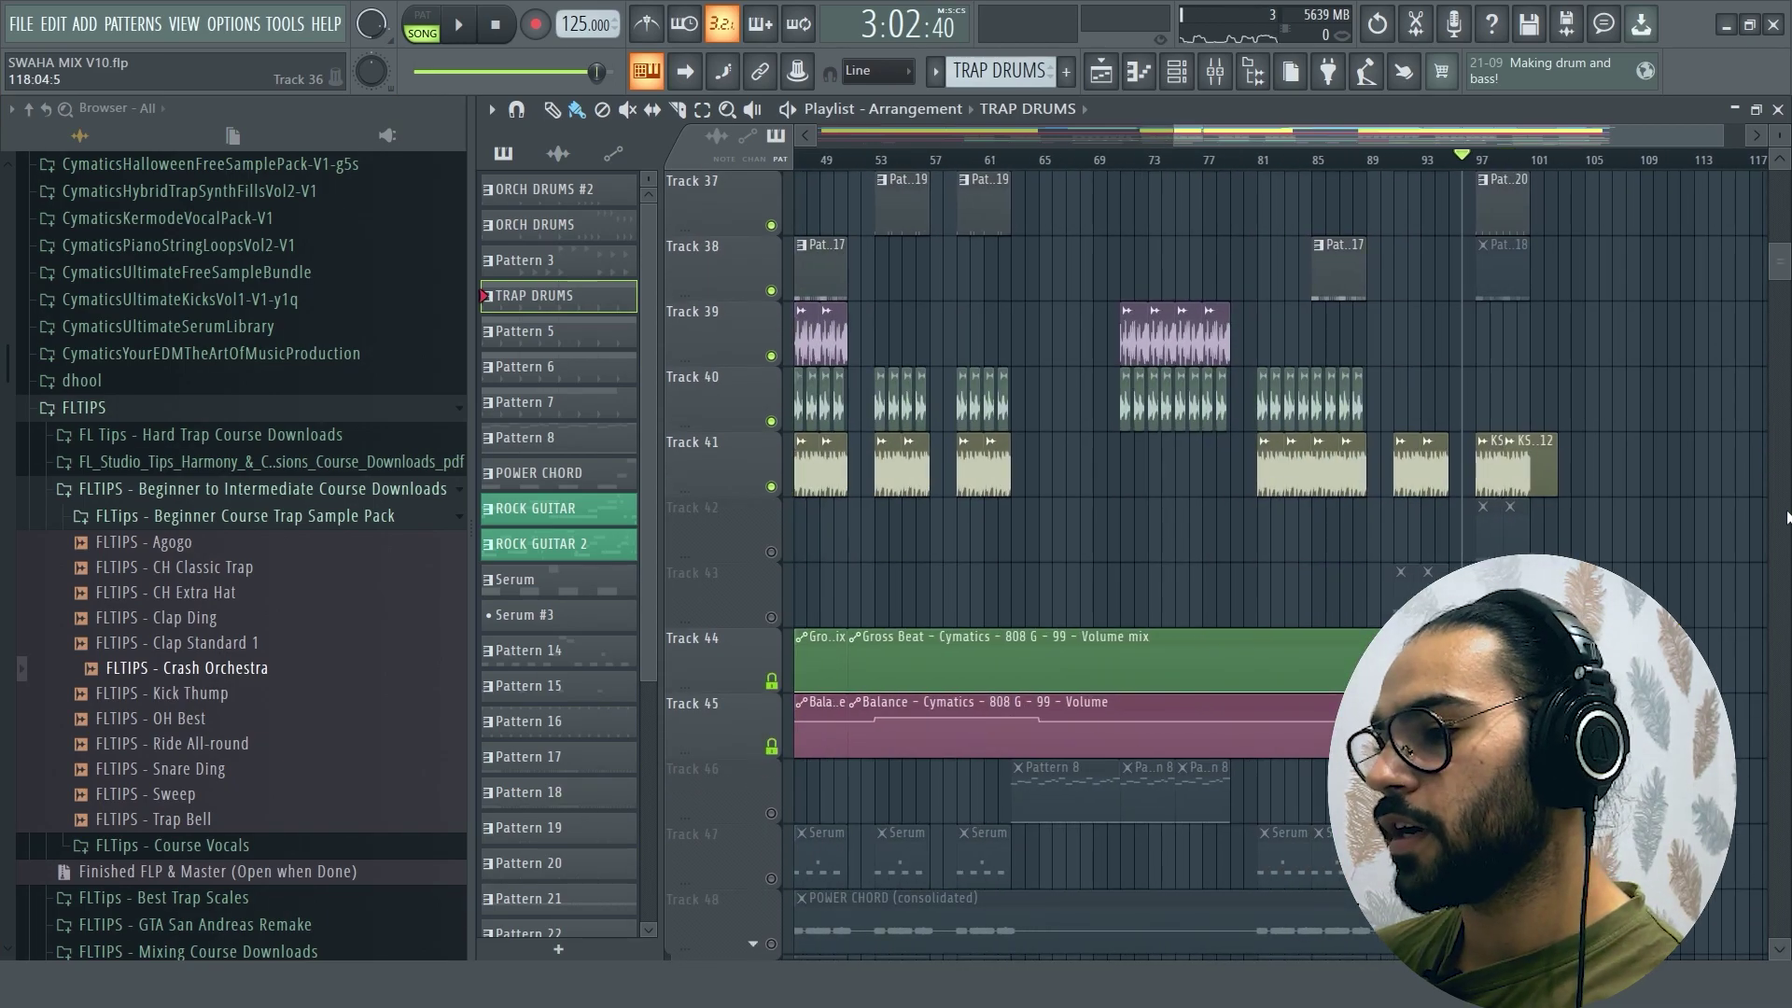
pyautogui.moveTo(1584, 133); pyautogui.dragTo(1552, 164)
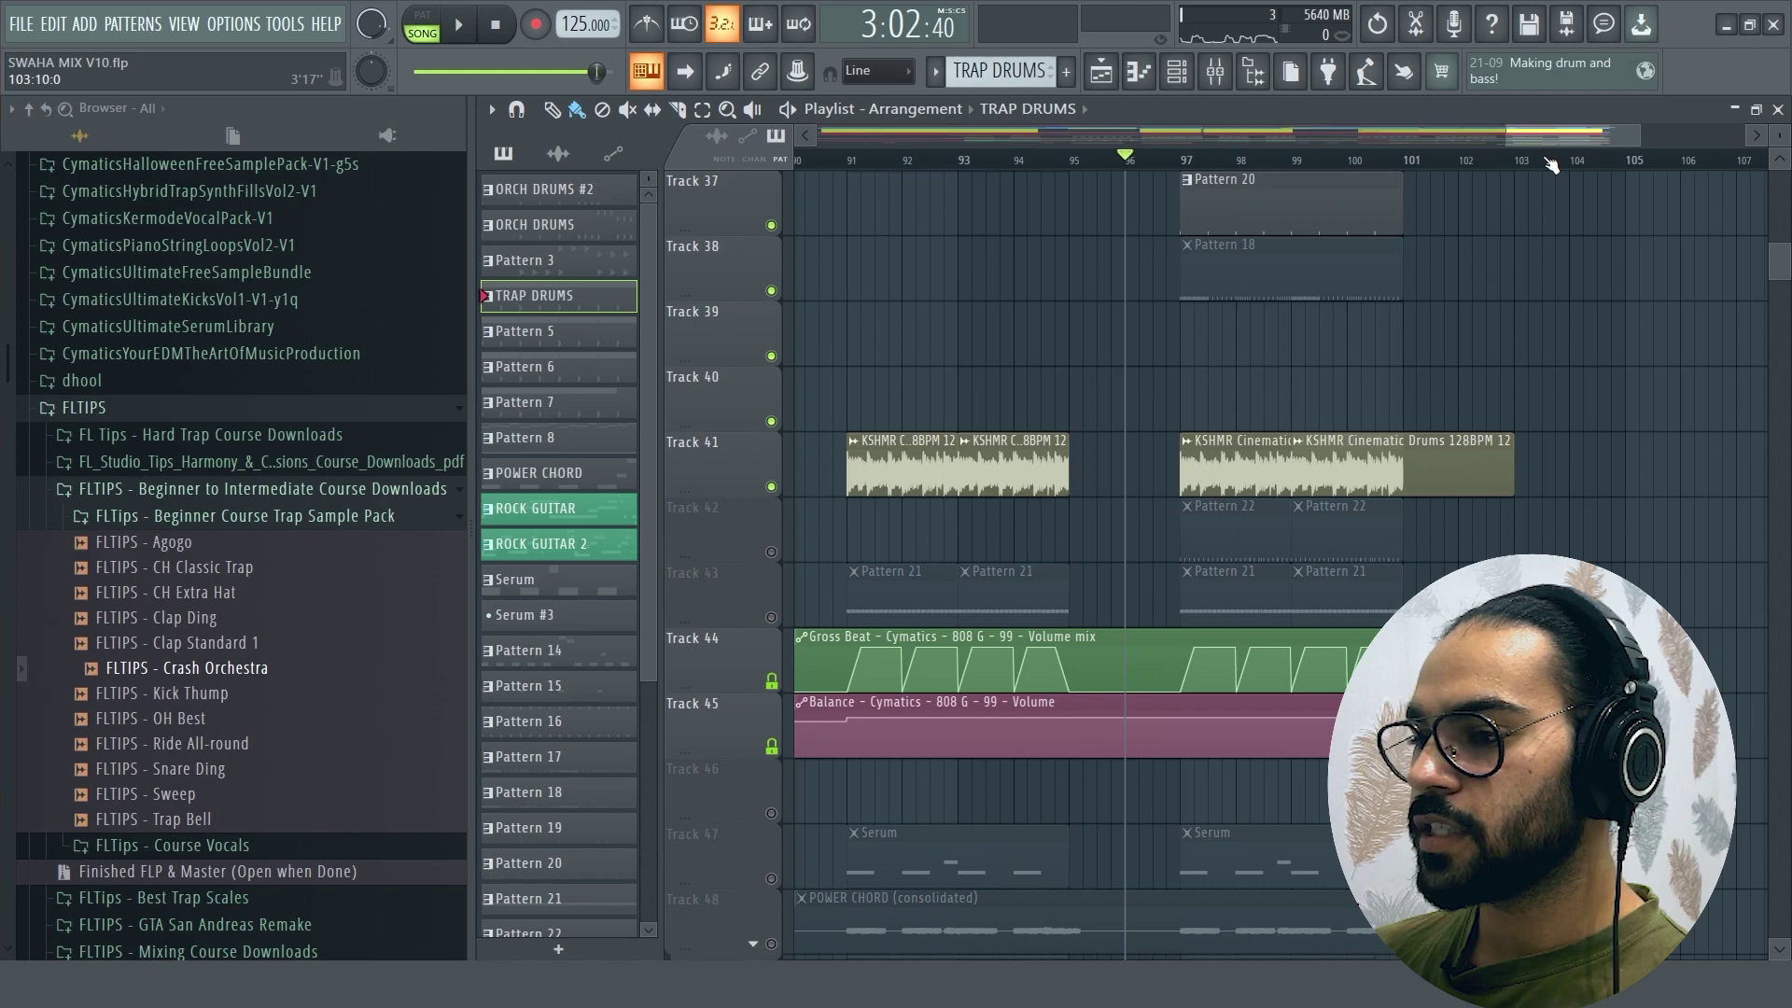
pyautogui.click(1162, 162)
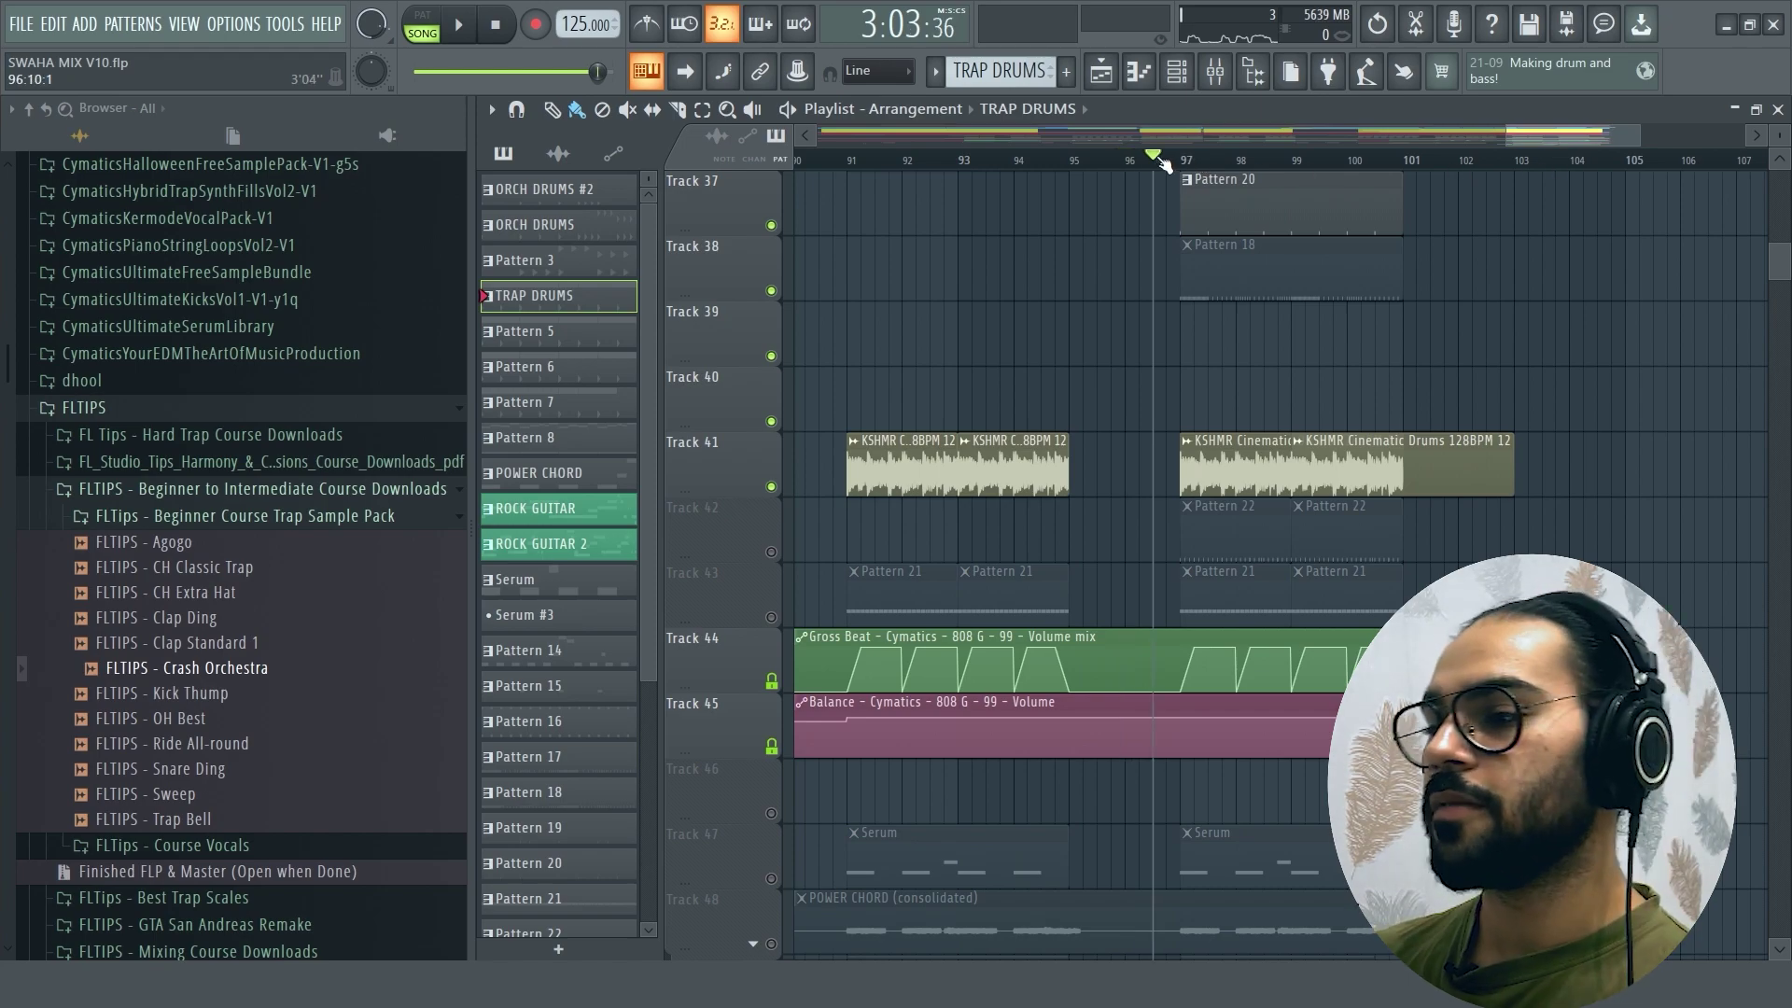
pyautogui.press('space')
pyautogui.scroll(3, 1344, 472)
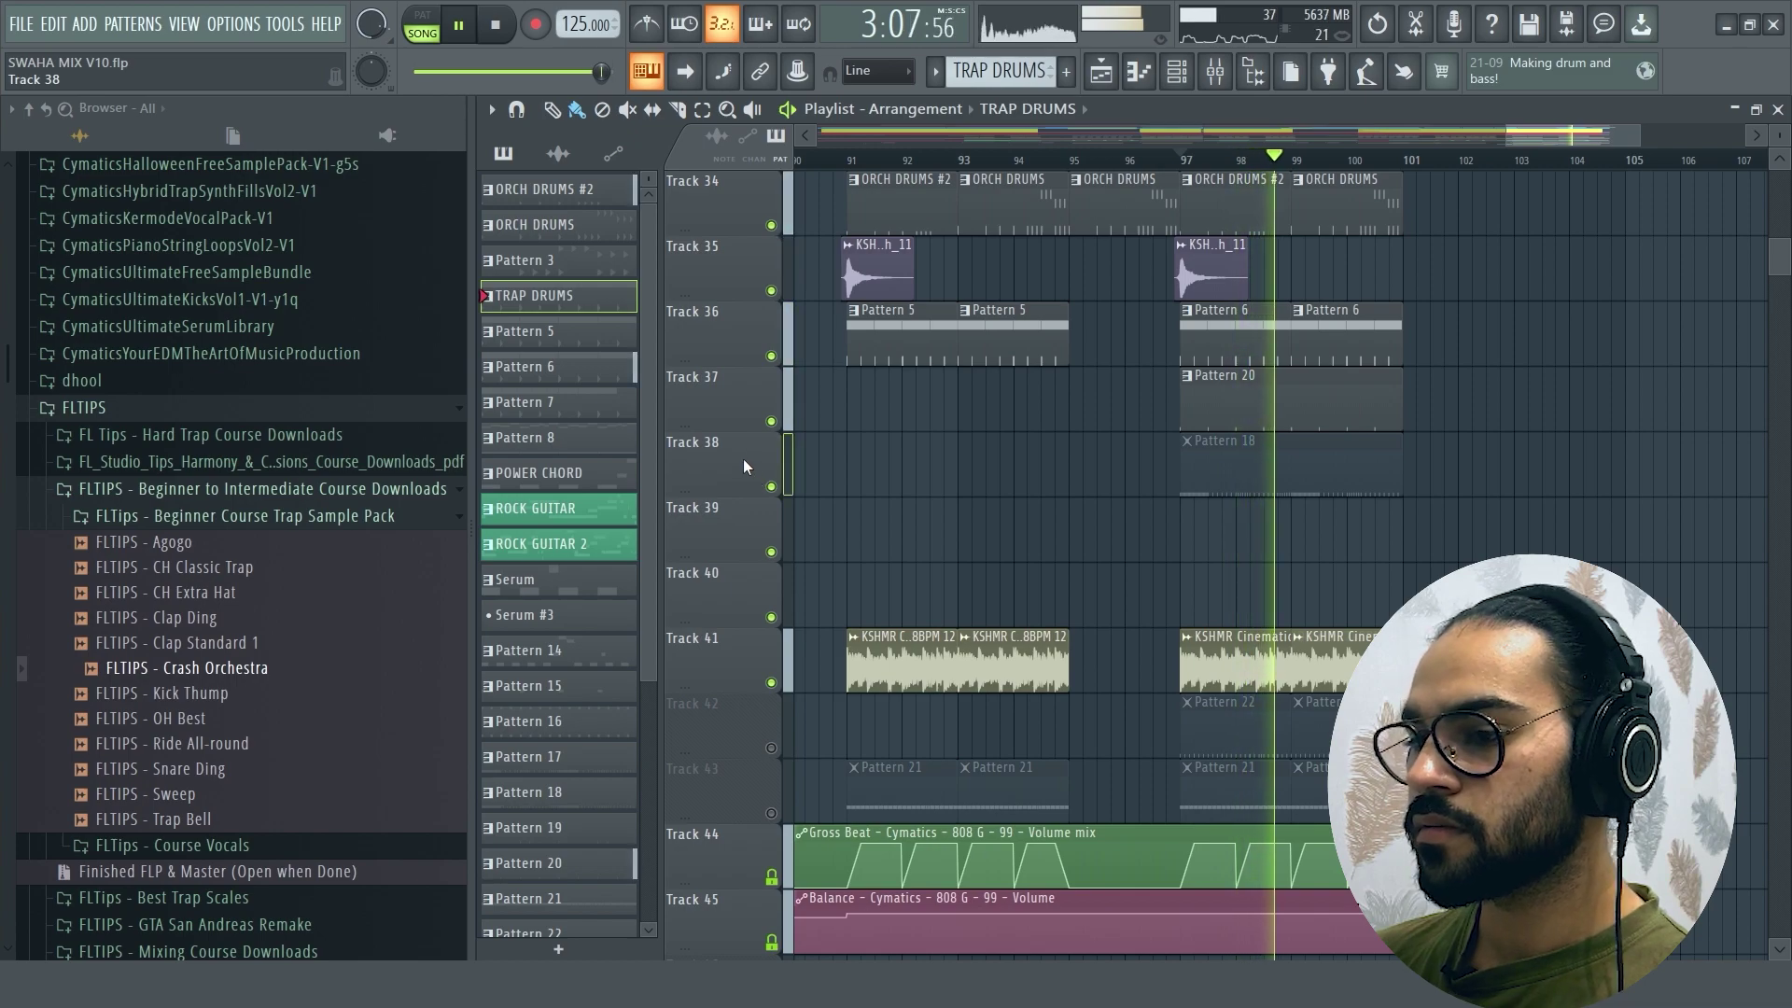
pyautogui.press('space')
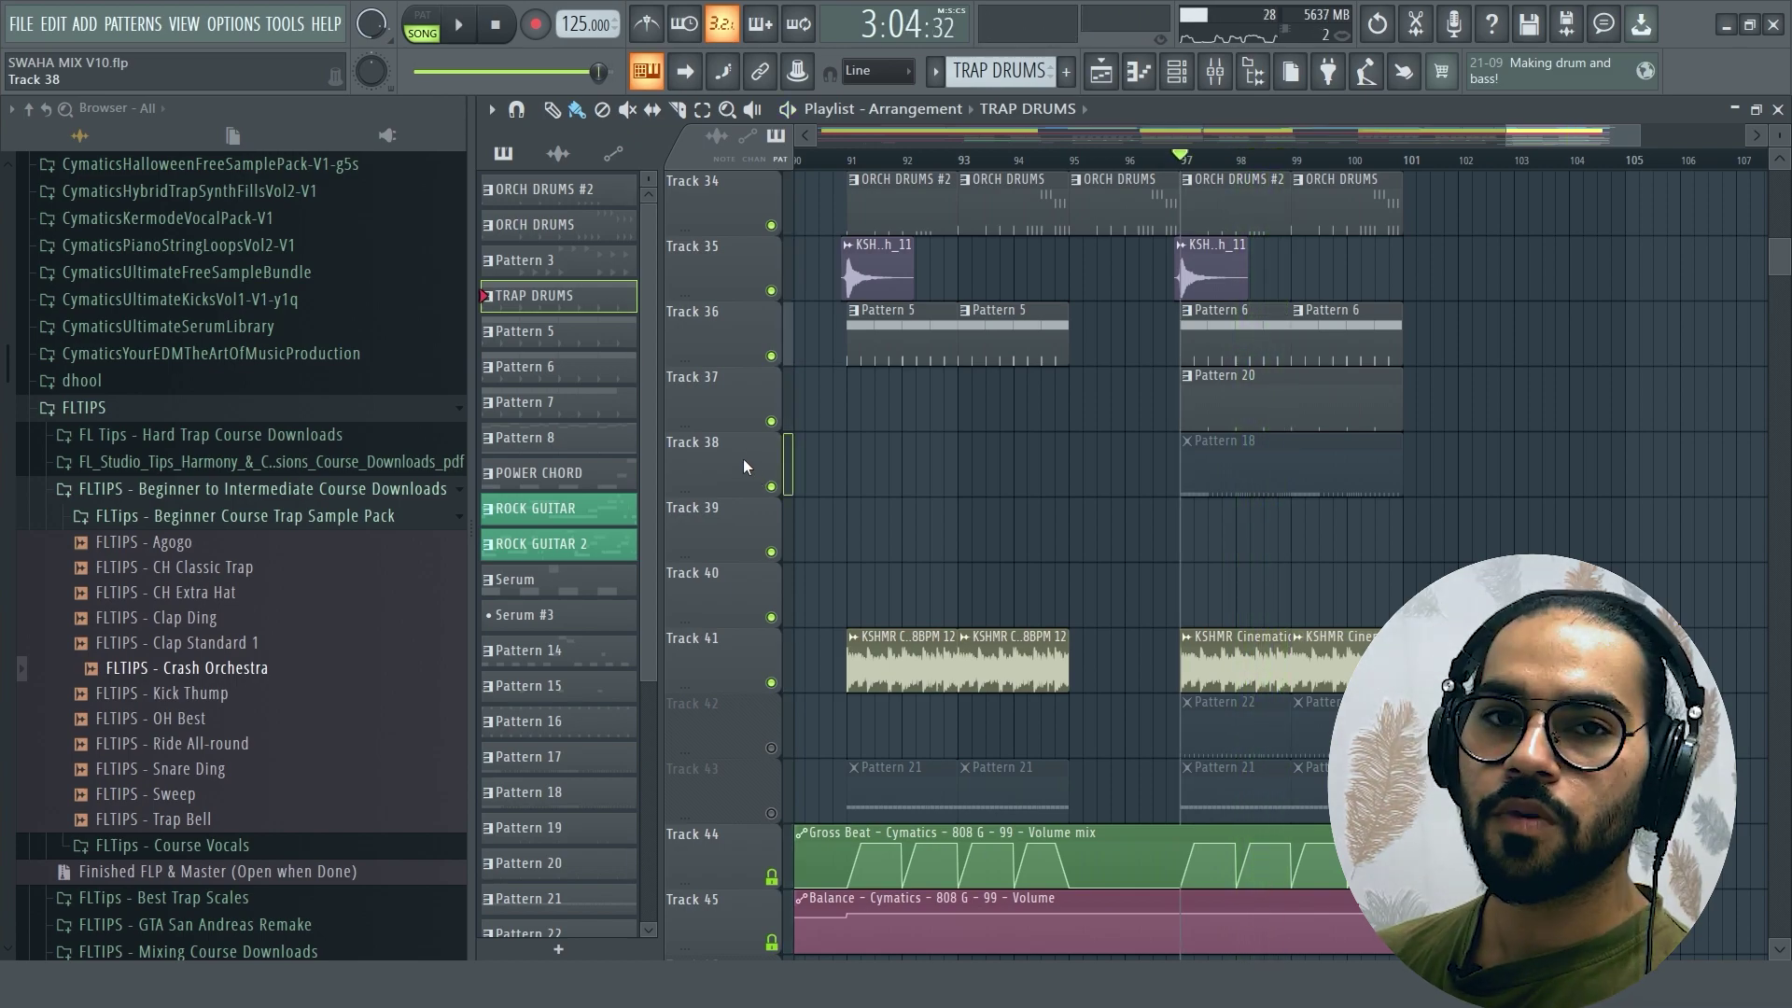
# Step: Solo Track 42, then Track 43, playing each alone from bar 97
pyautogui.scroll(-3, 756, 504)
pyautogui.rightClick(771, 552)
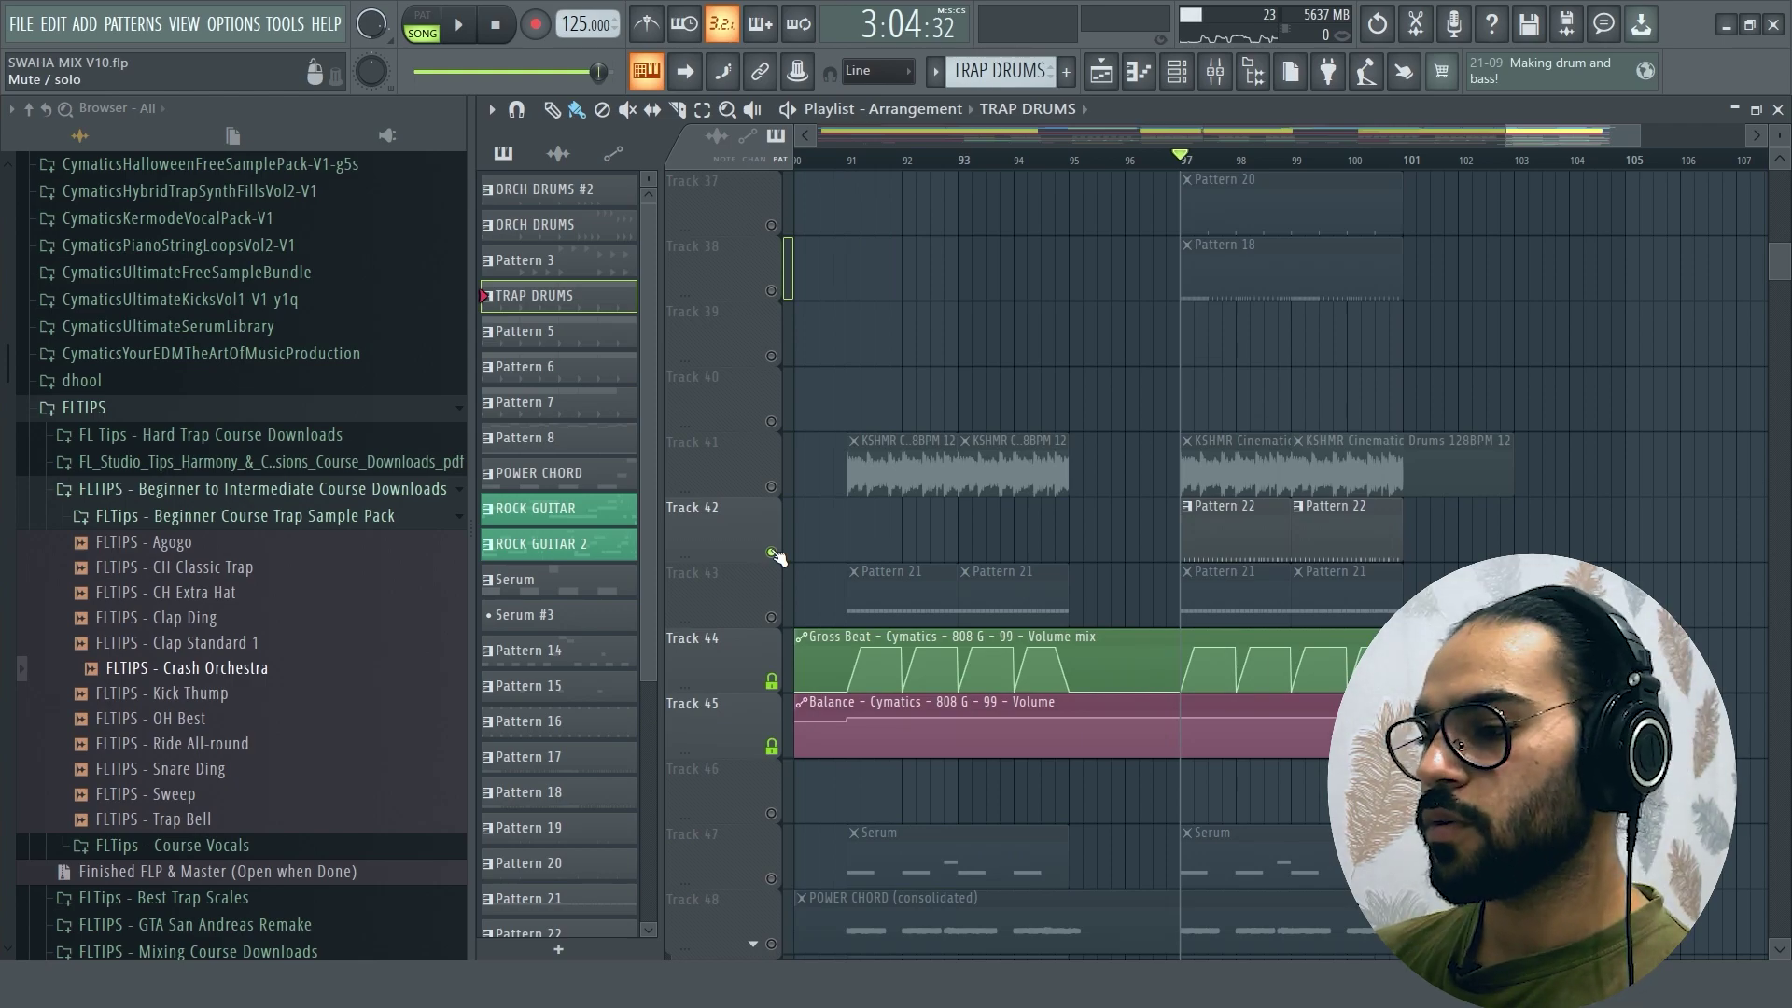
pyautogui.press('space')
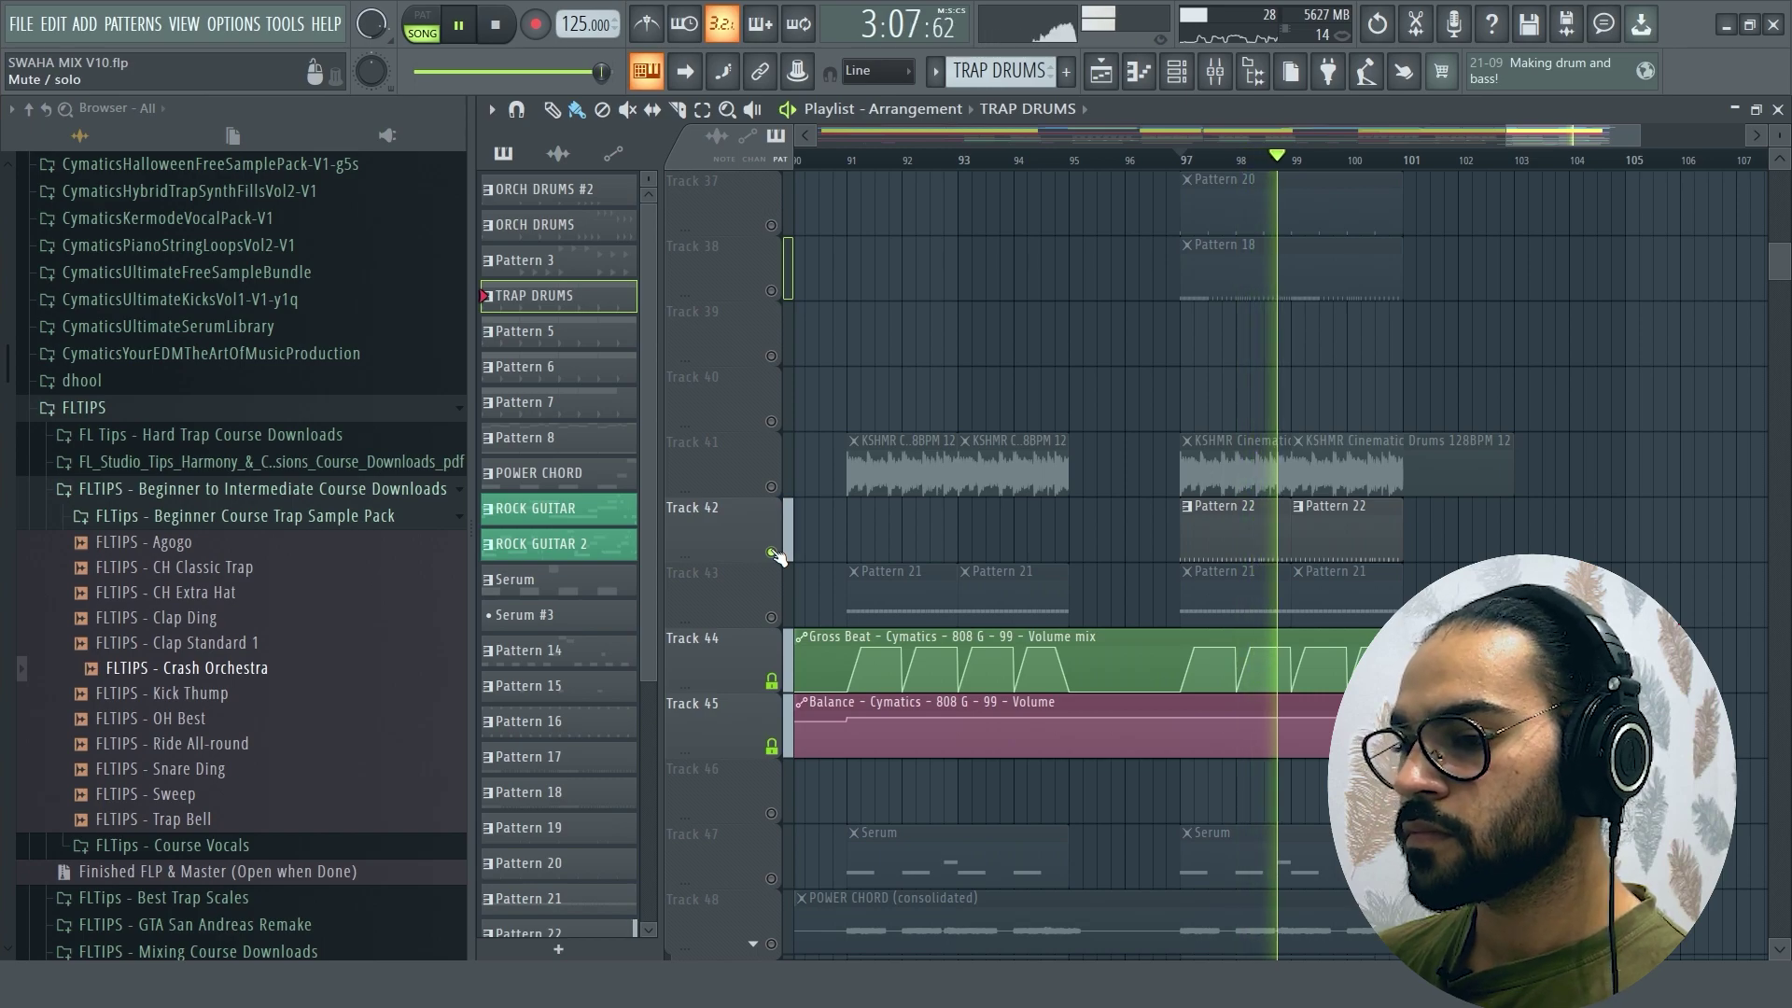
pyautogui.press('space')
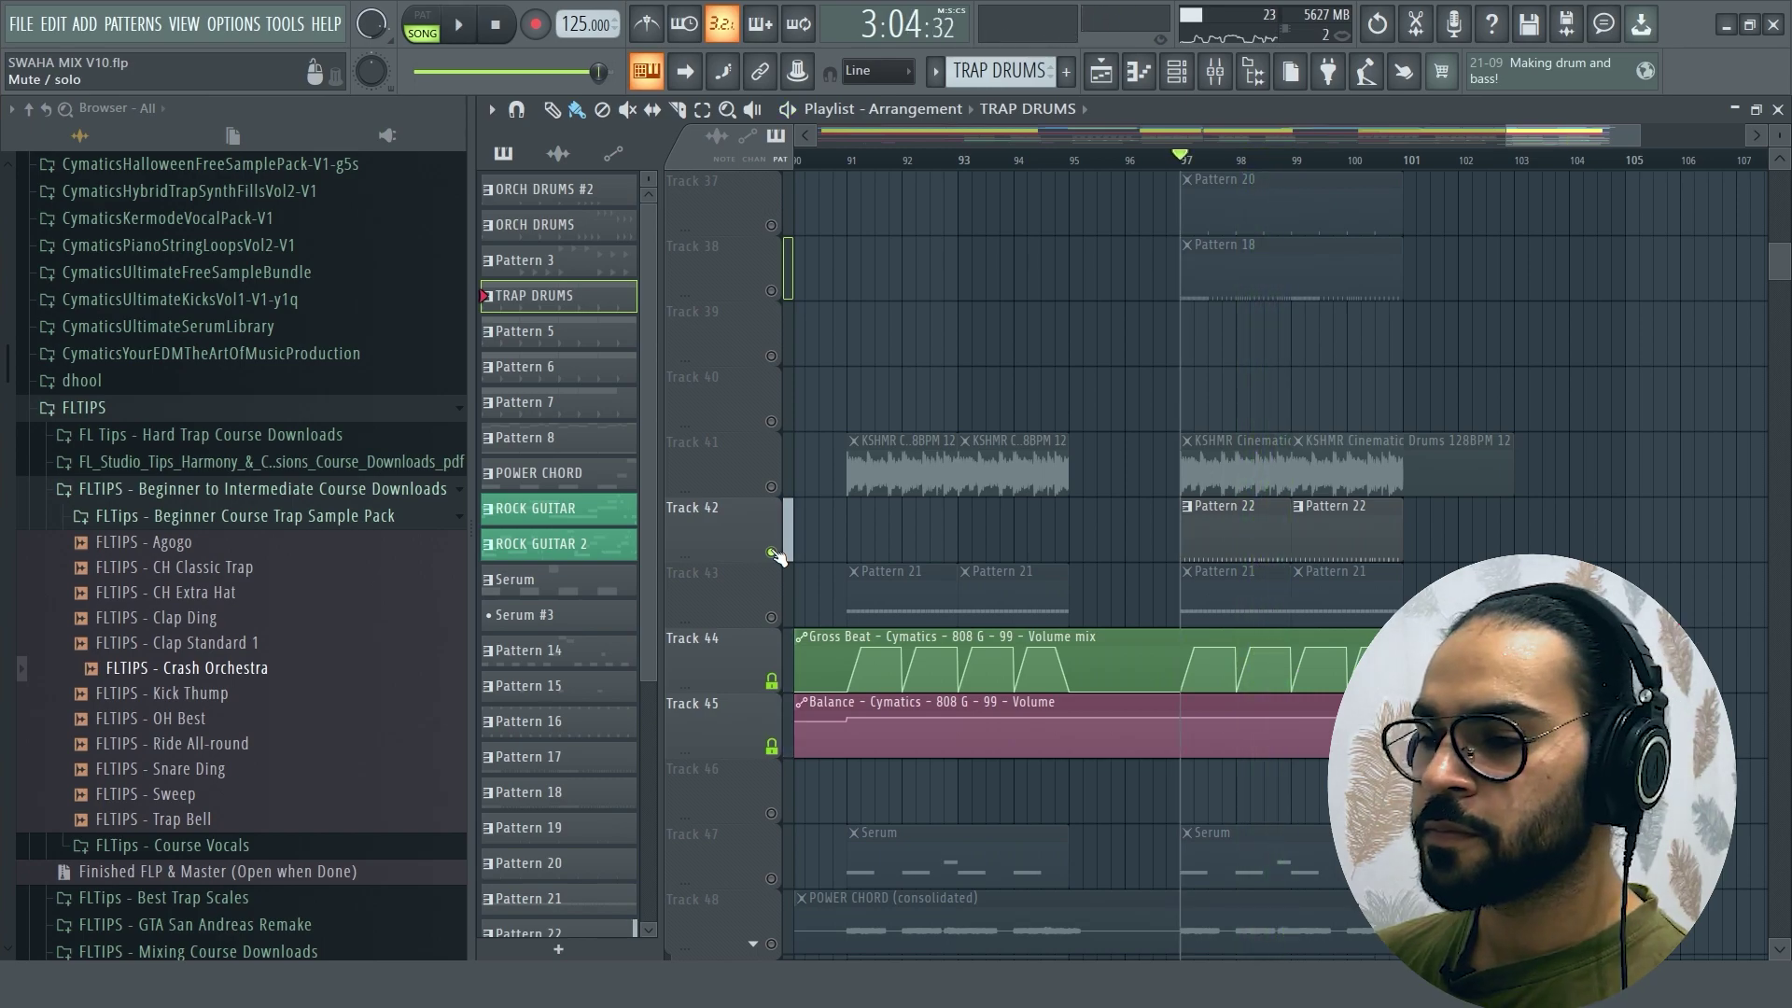
pyautogui.rightClick(771, 617)
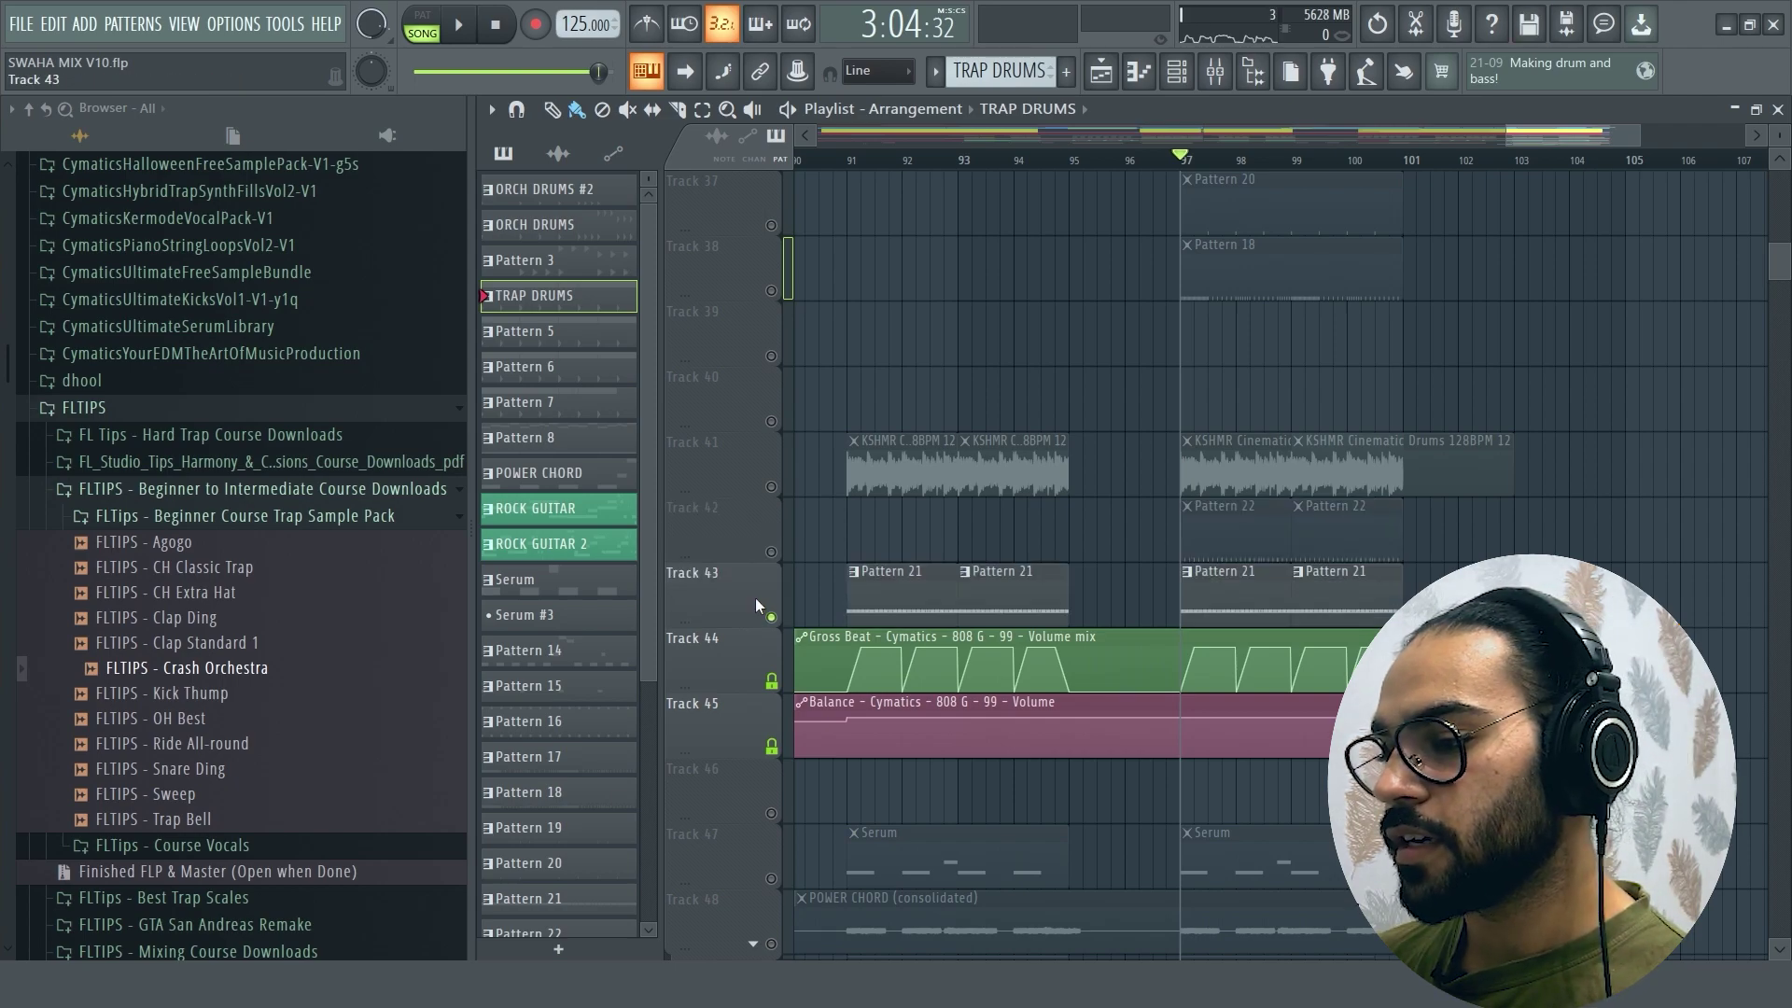
pyautogui.press('space')
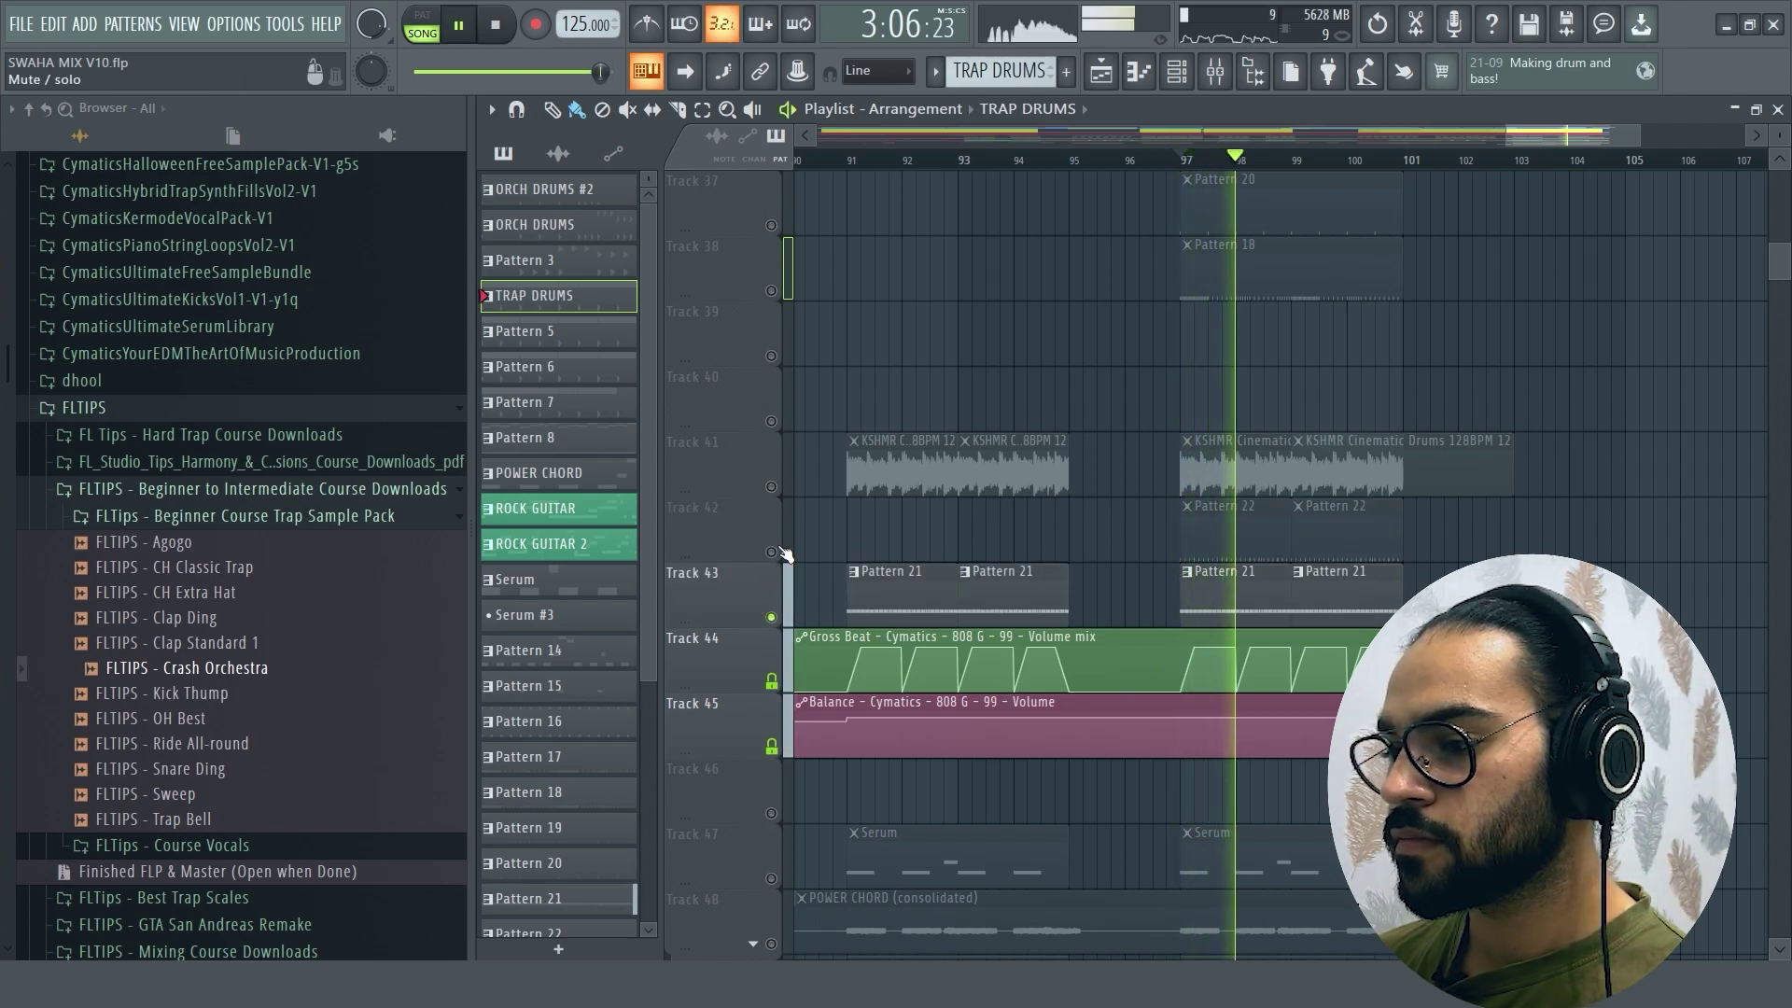
pyautogui.press('space')
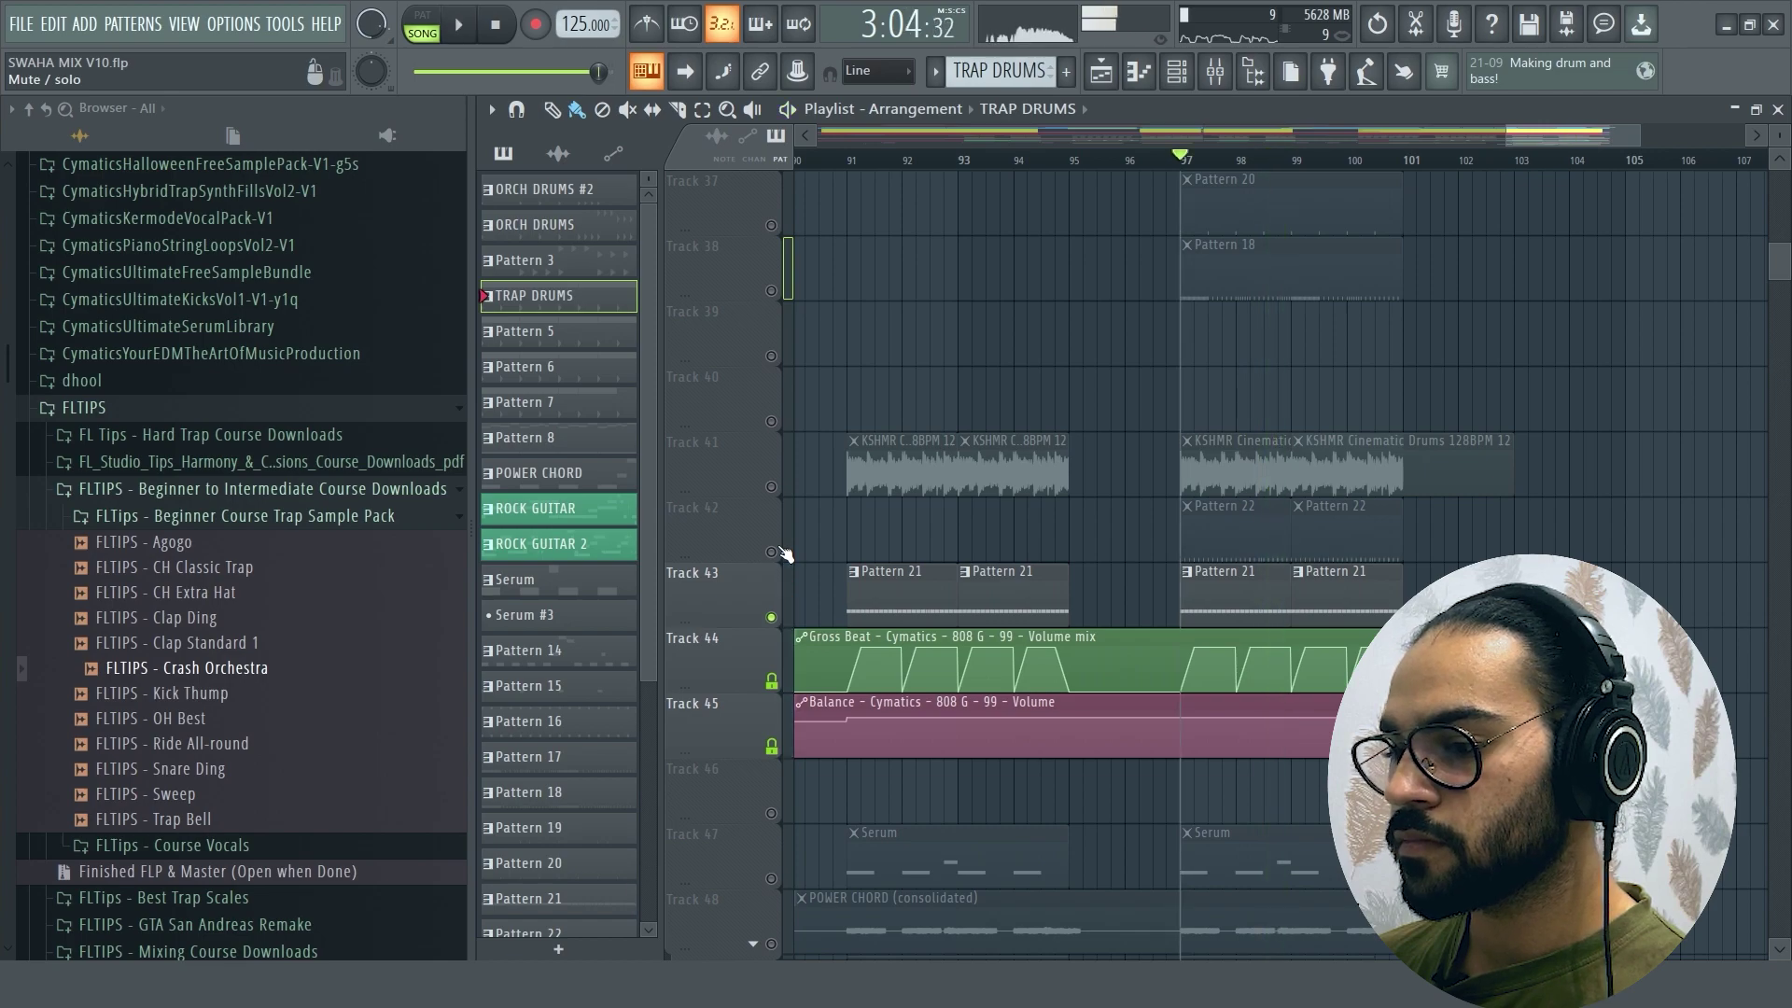
# Step: Clear the solo and play the full arrangement from bar 97
pyautogui.rightClick(771, 551)
pyautogui.rightClick(771, 552)
pyautogui.scroll(3, 726, 631)
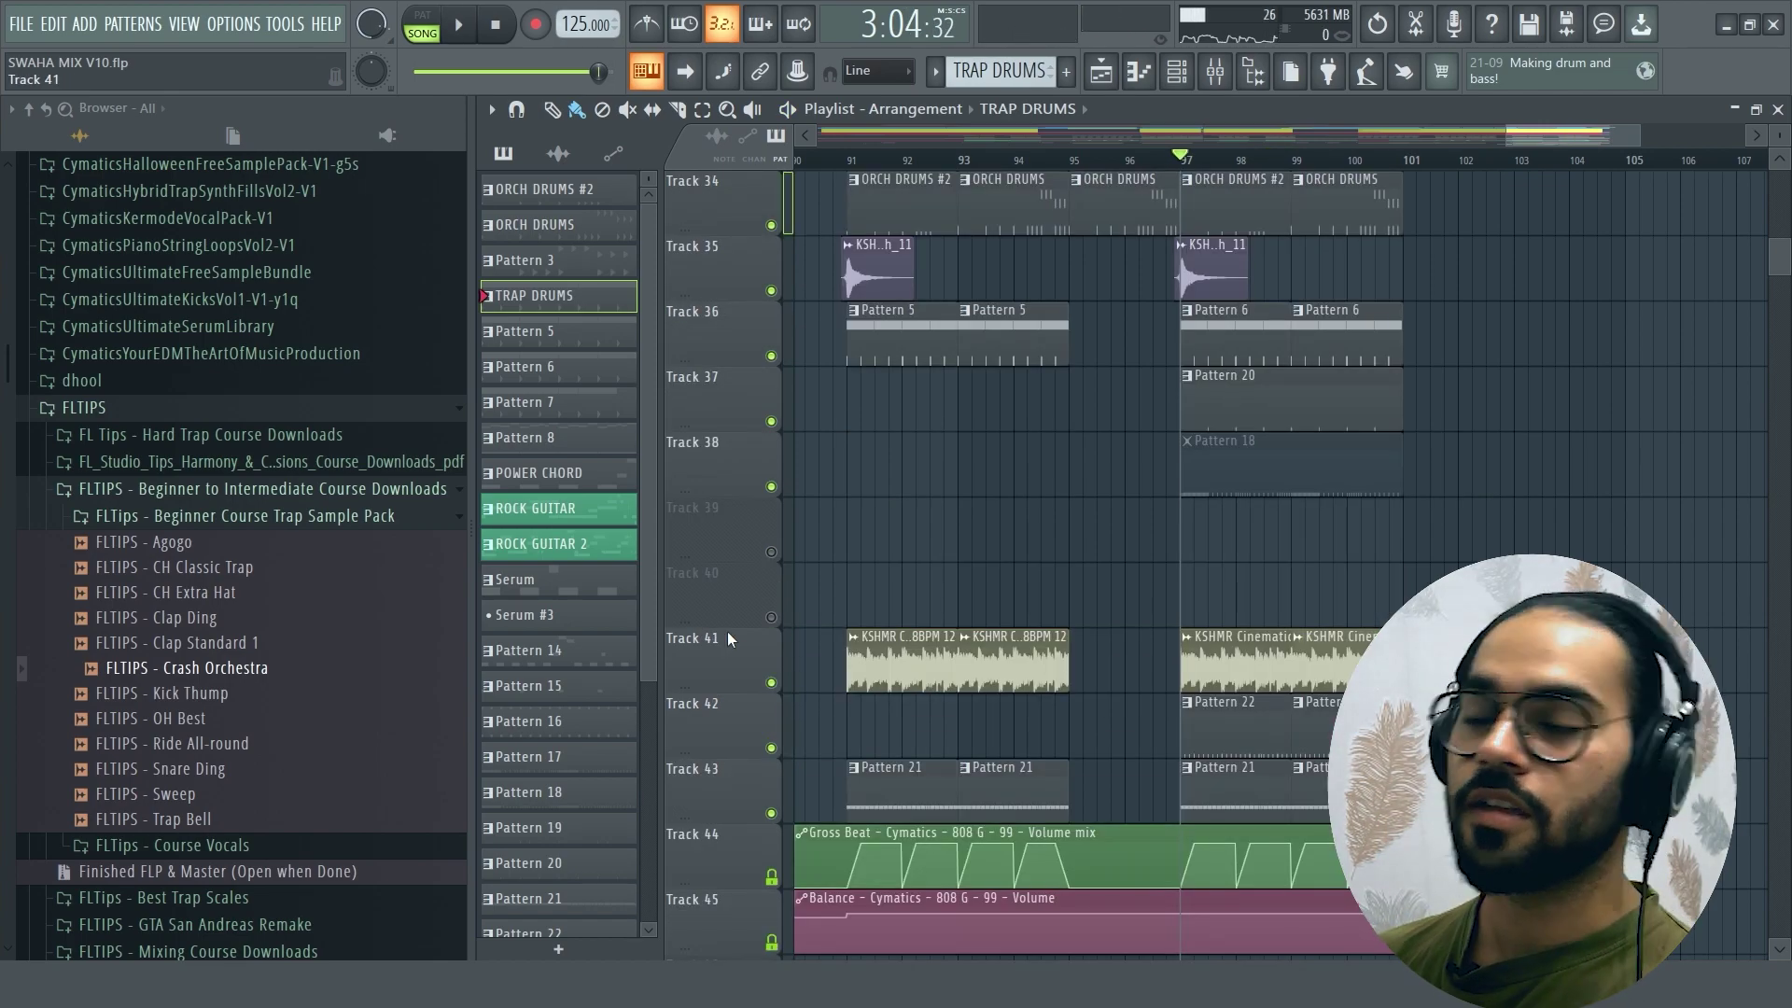
pyautogui.press('space')
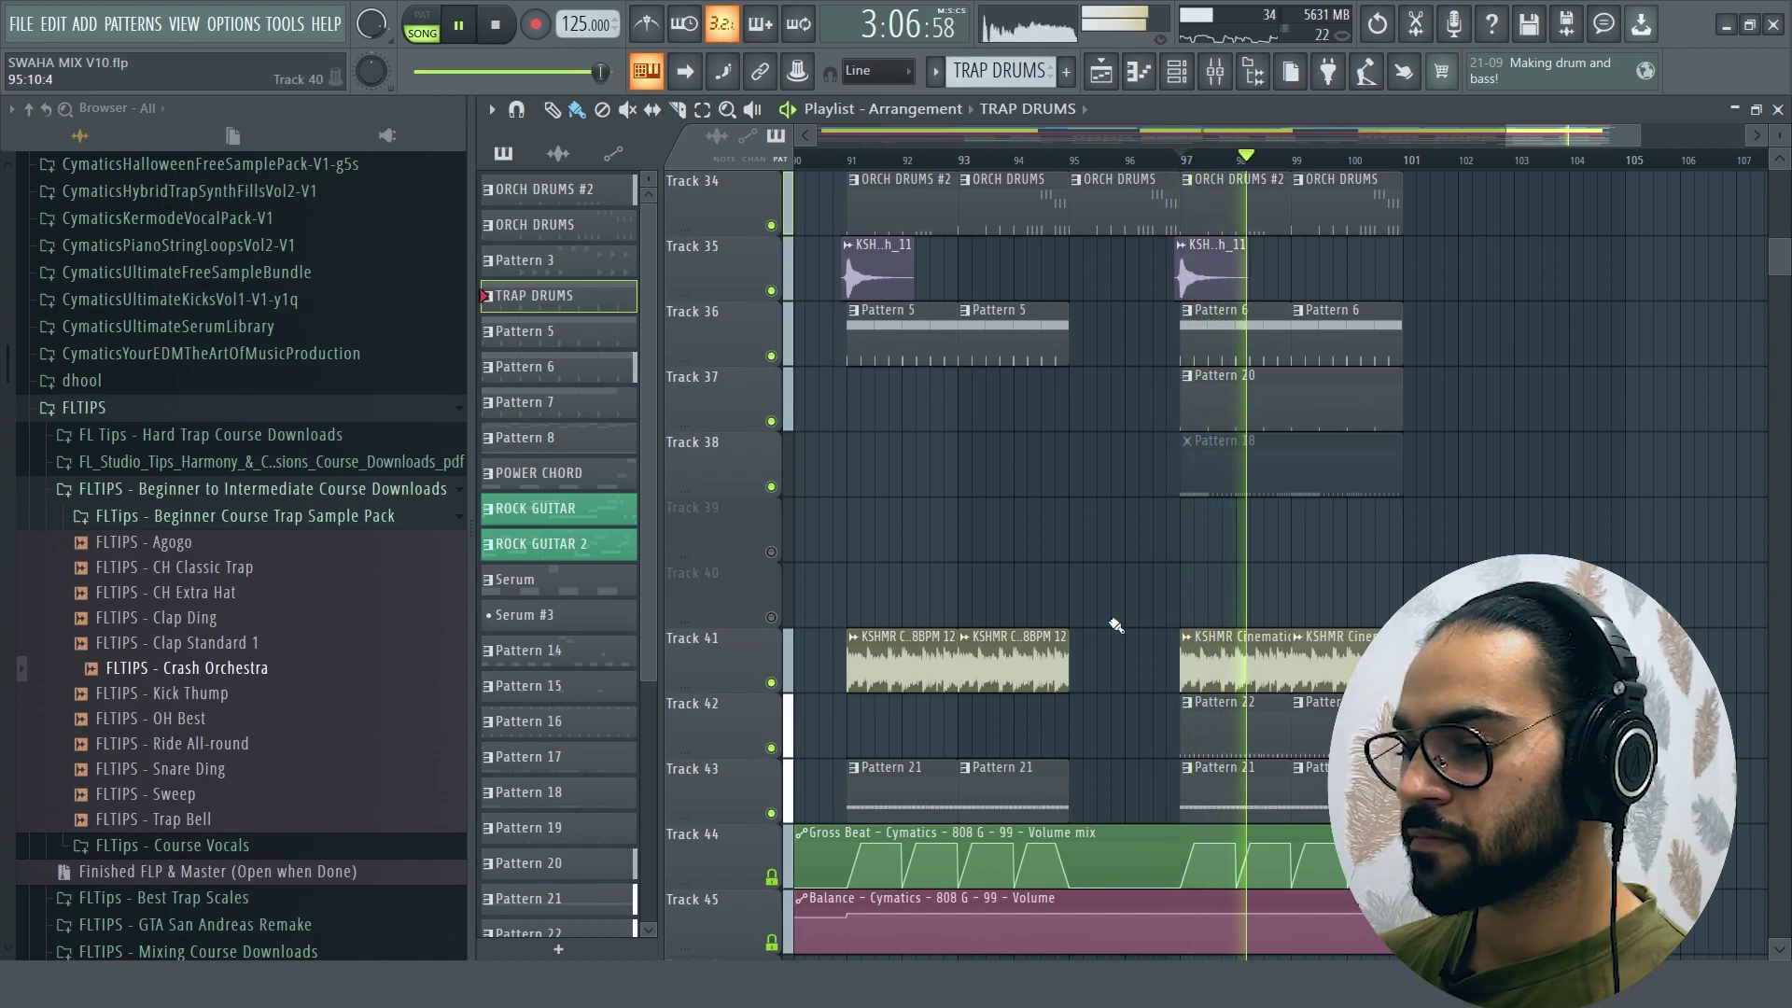
# Step: Stop playback, solo Track 46 and play it from the start of the song
pyautogui.scroll(-1, 1388, 560)
pyautogui.scroll(-6, 1388, 560)
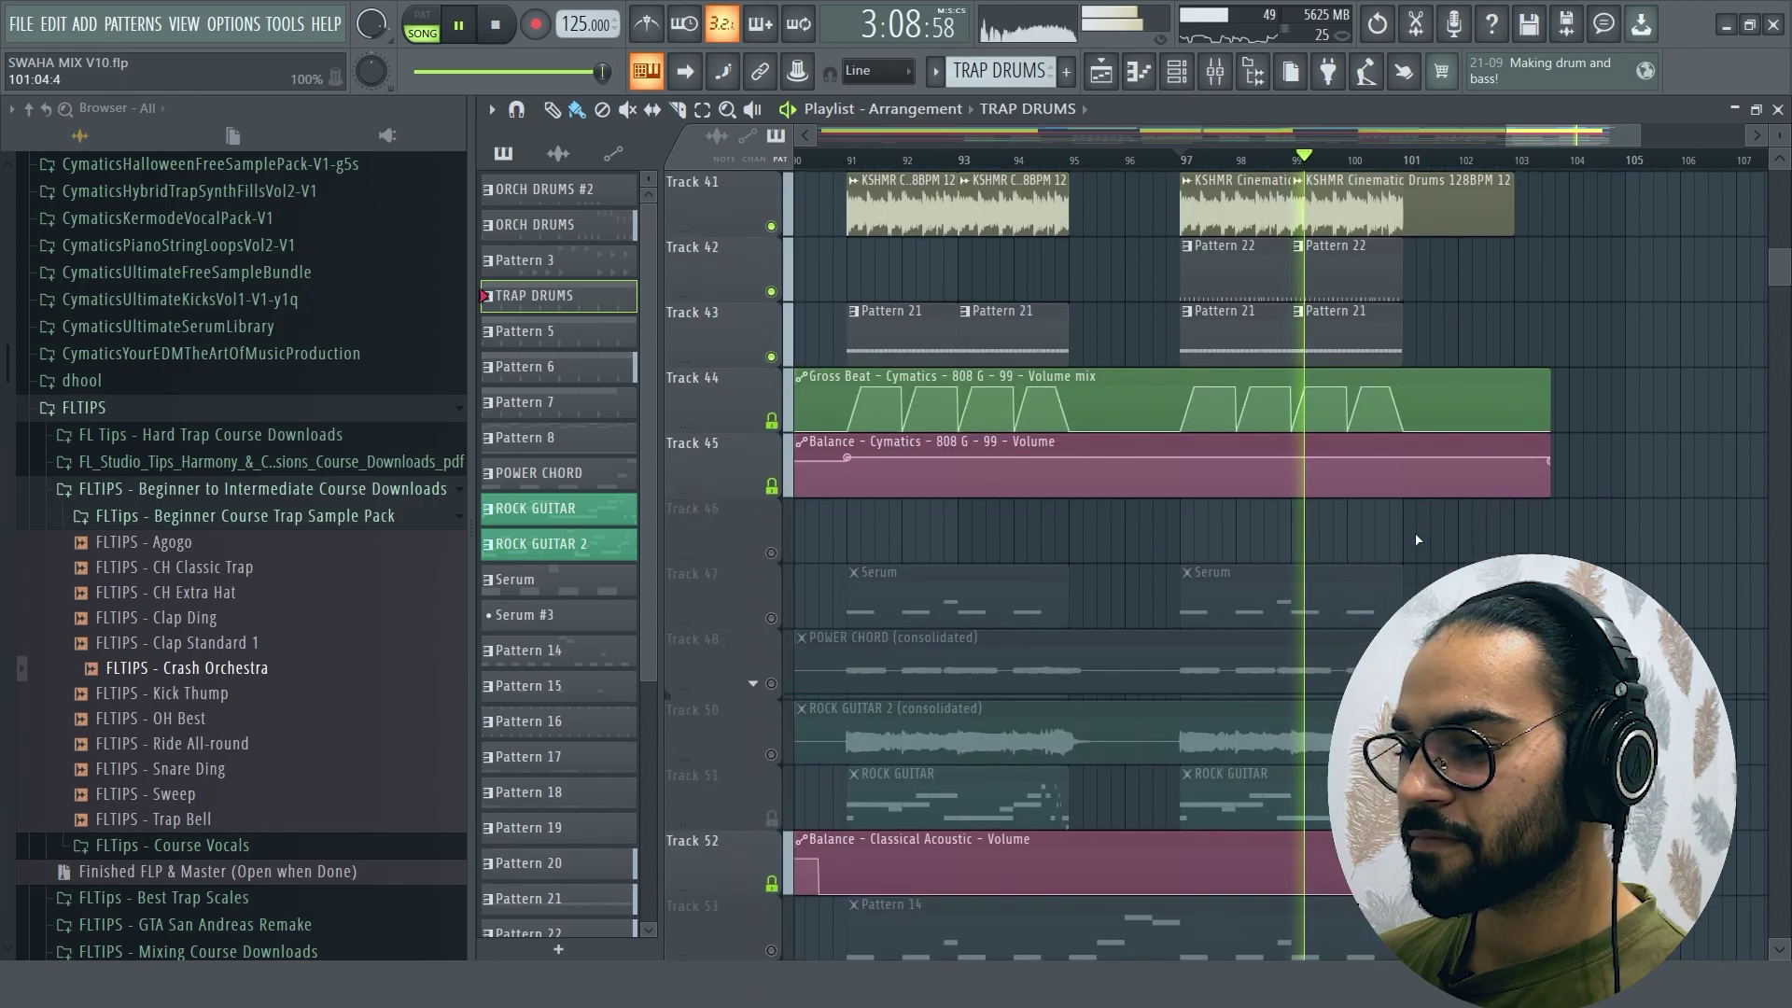
pyautogui.moveTo(1509, 137); pyautogui.dragTo(821, 137)
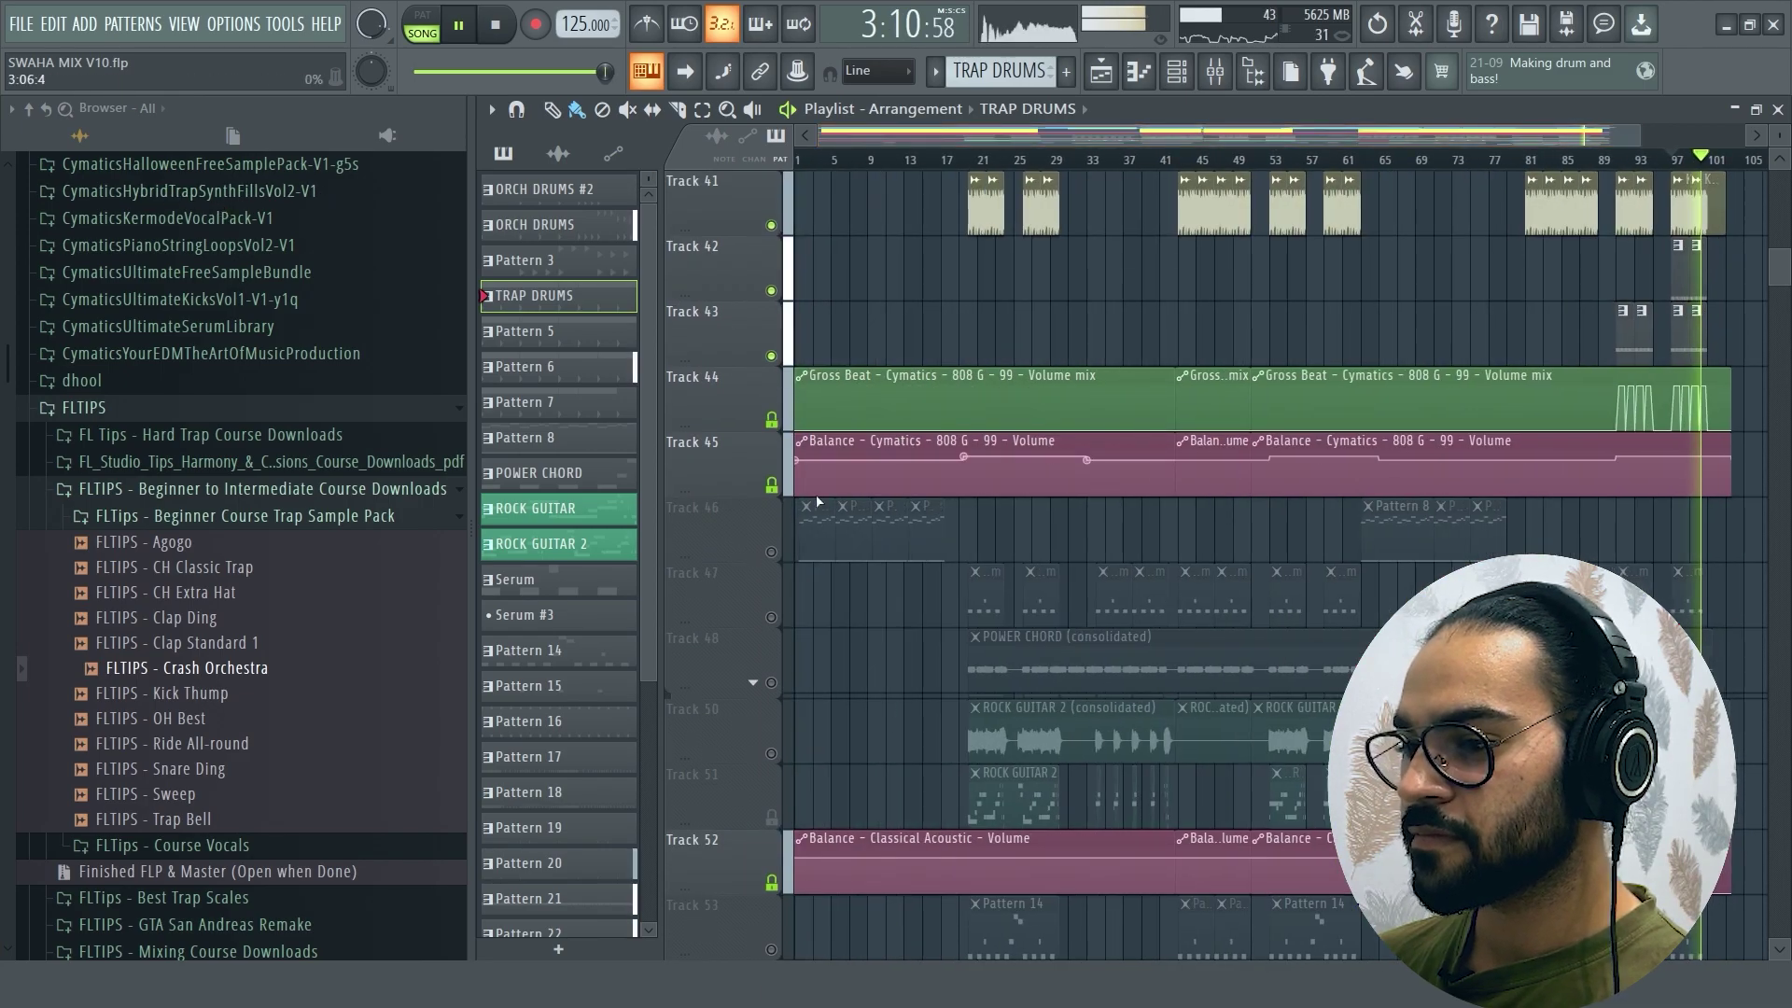
pyautogui.scroll(3, 1016, 661)
pyautogui.press('space')
pyautogui.scroll(2, 1017, 661)
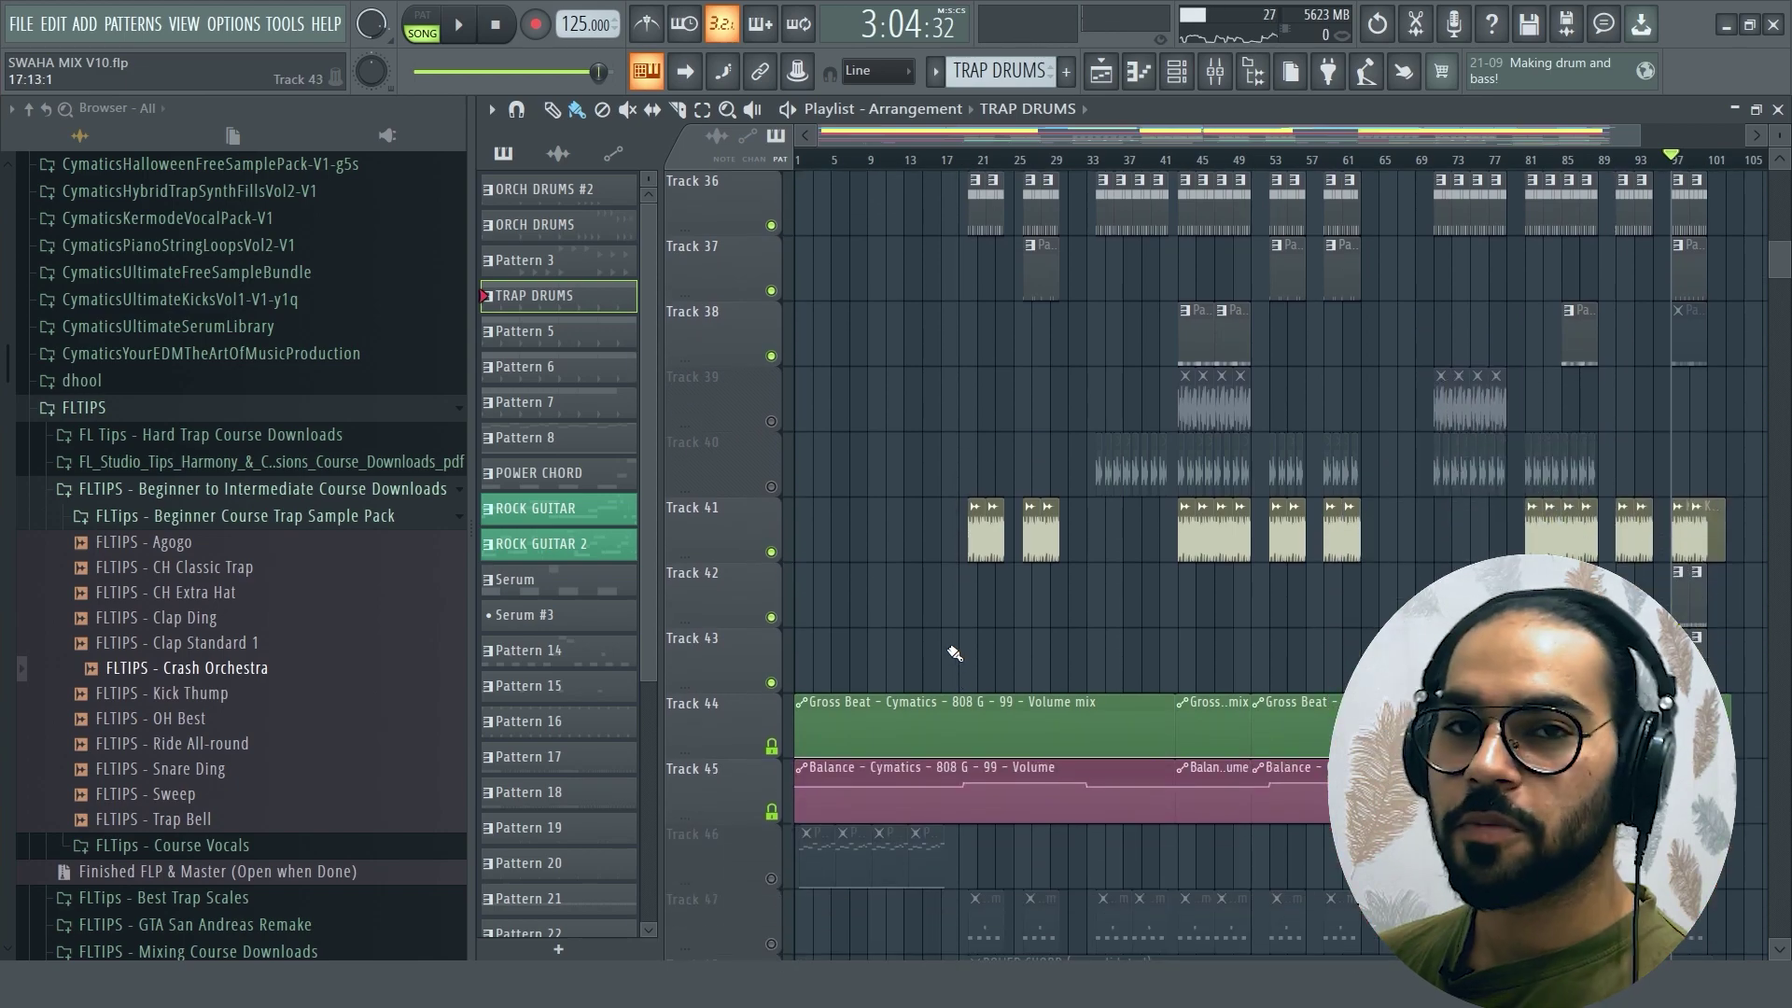
pyautogui.scroll(-5, 954, 653)
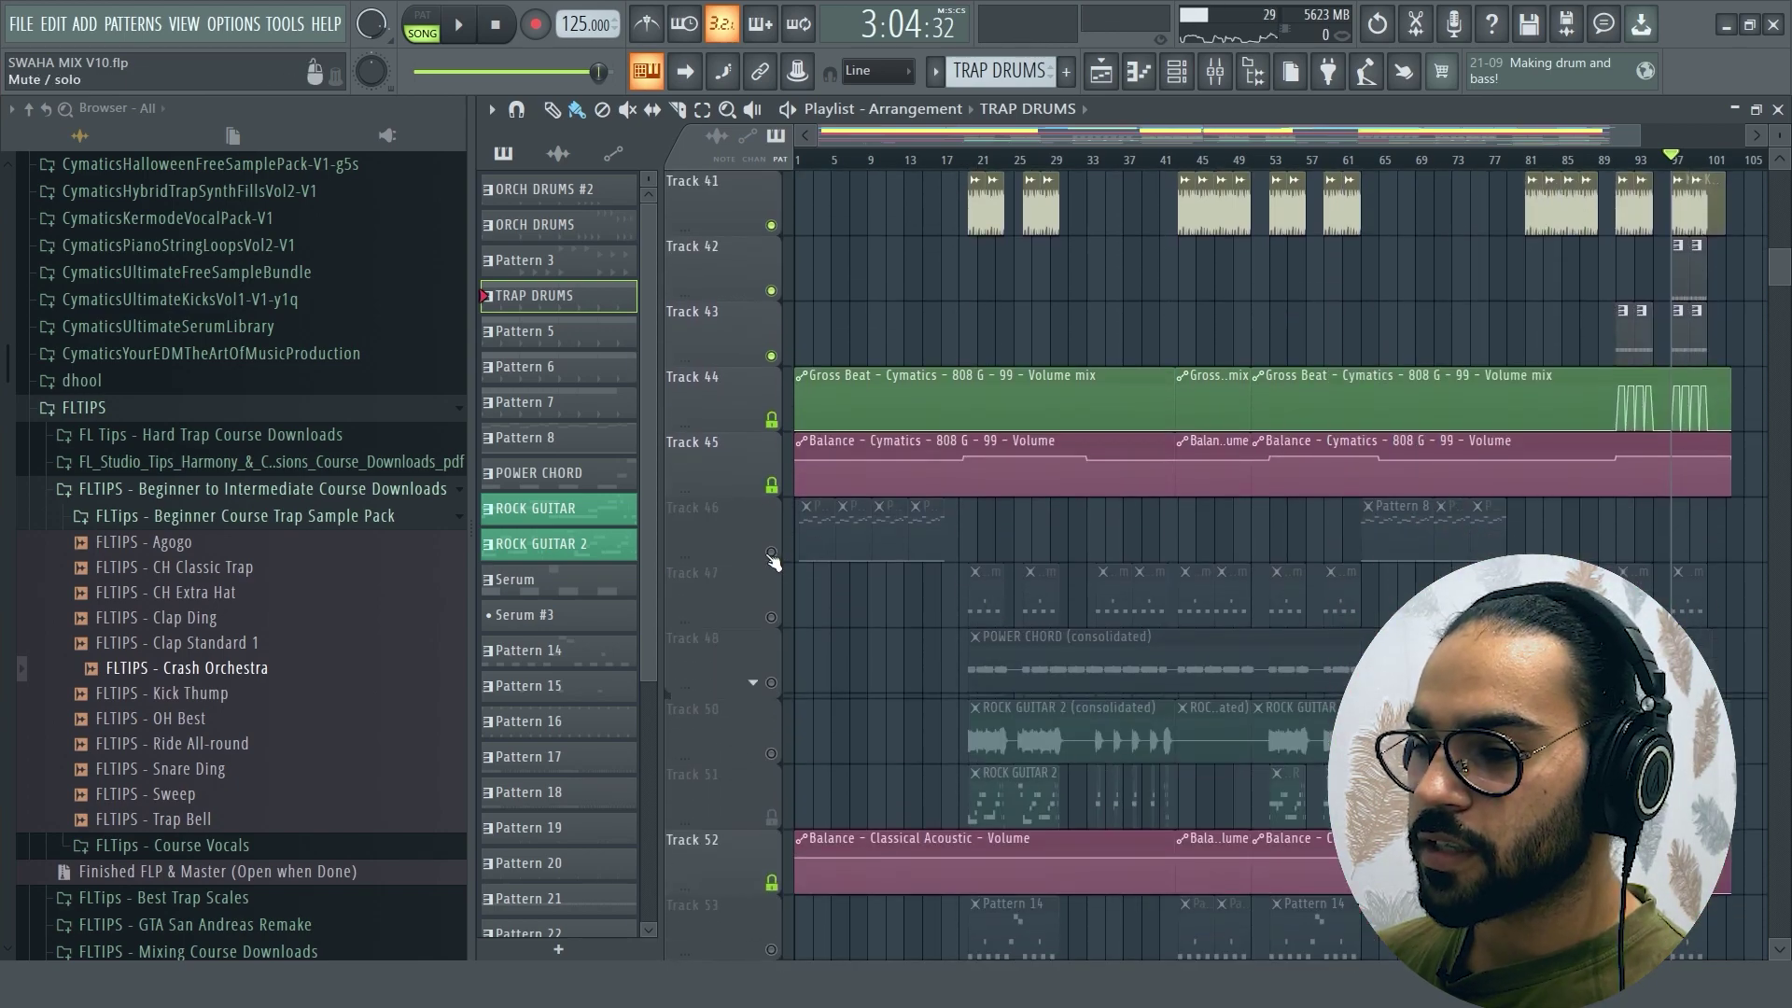
pyautogui.rightClick(771, 553)
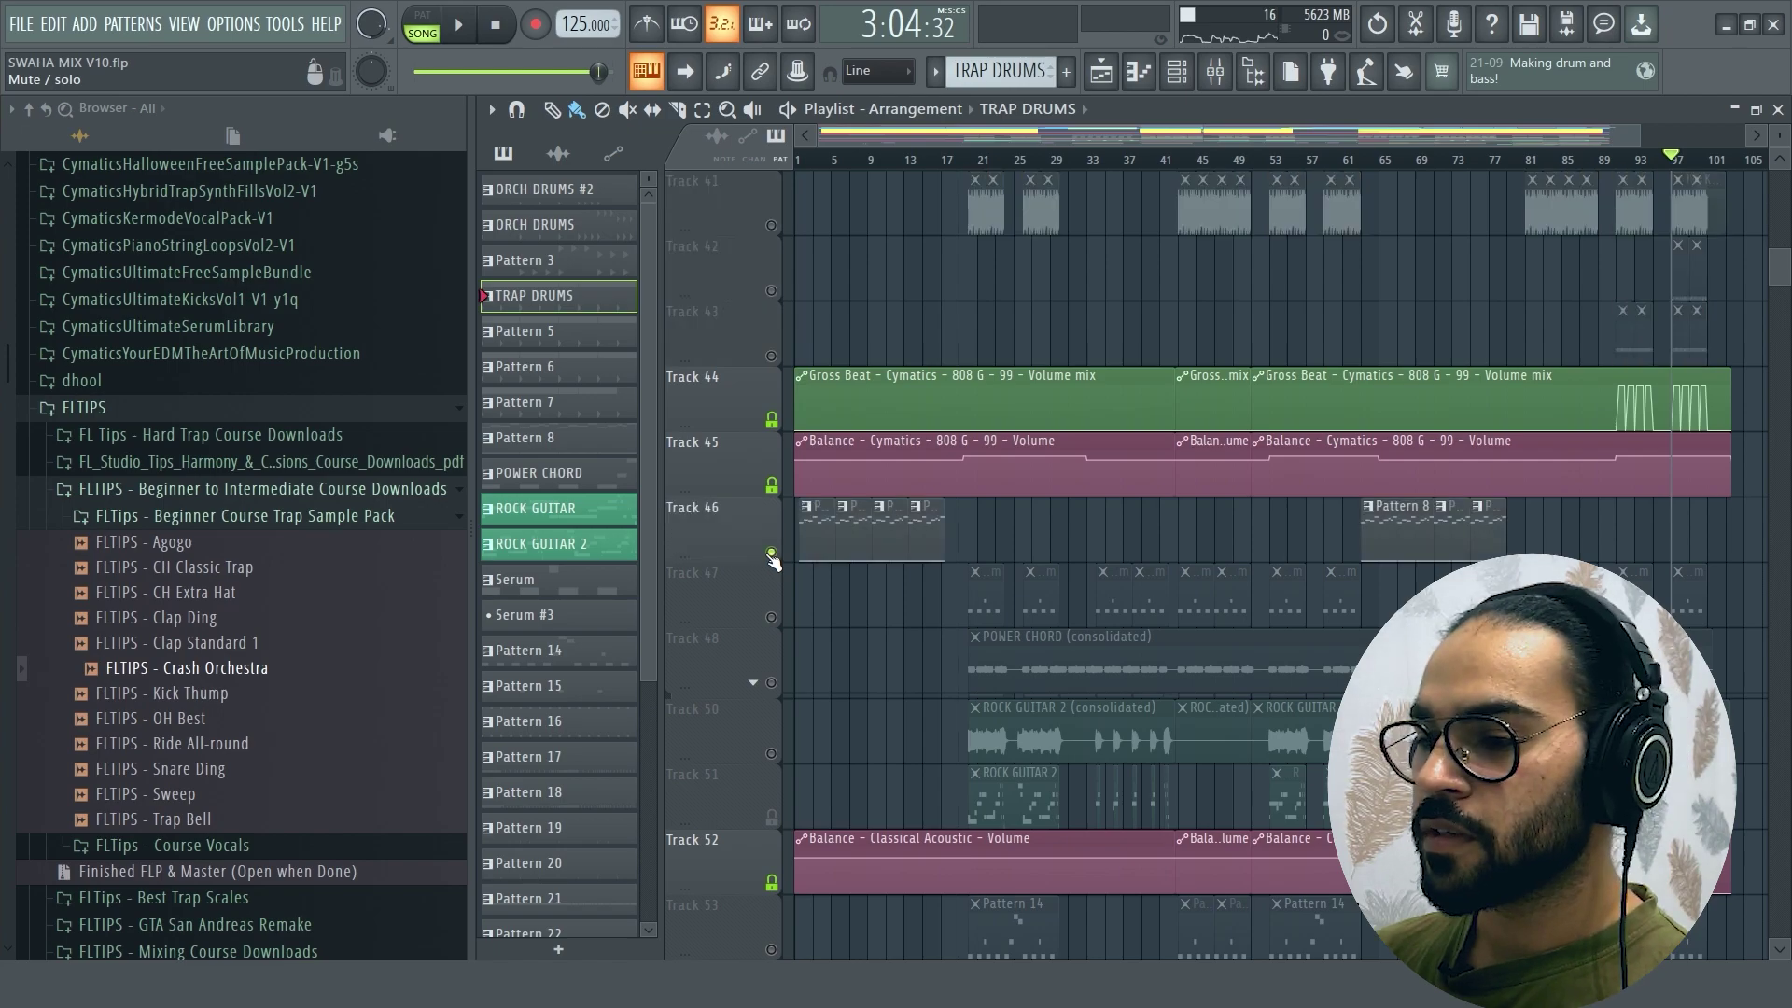
pyautogui.click(803, 165)
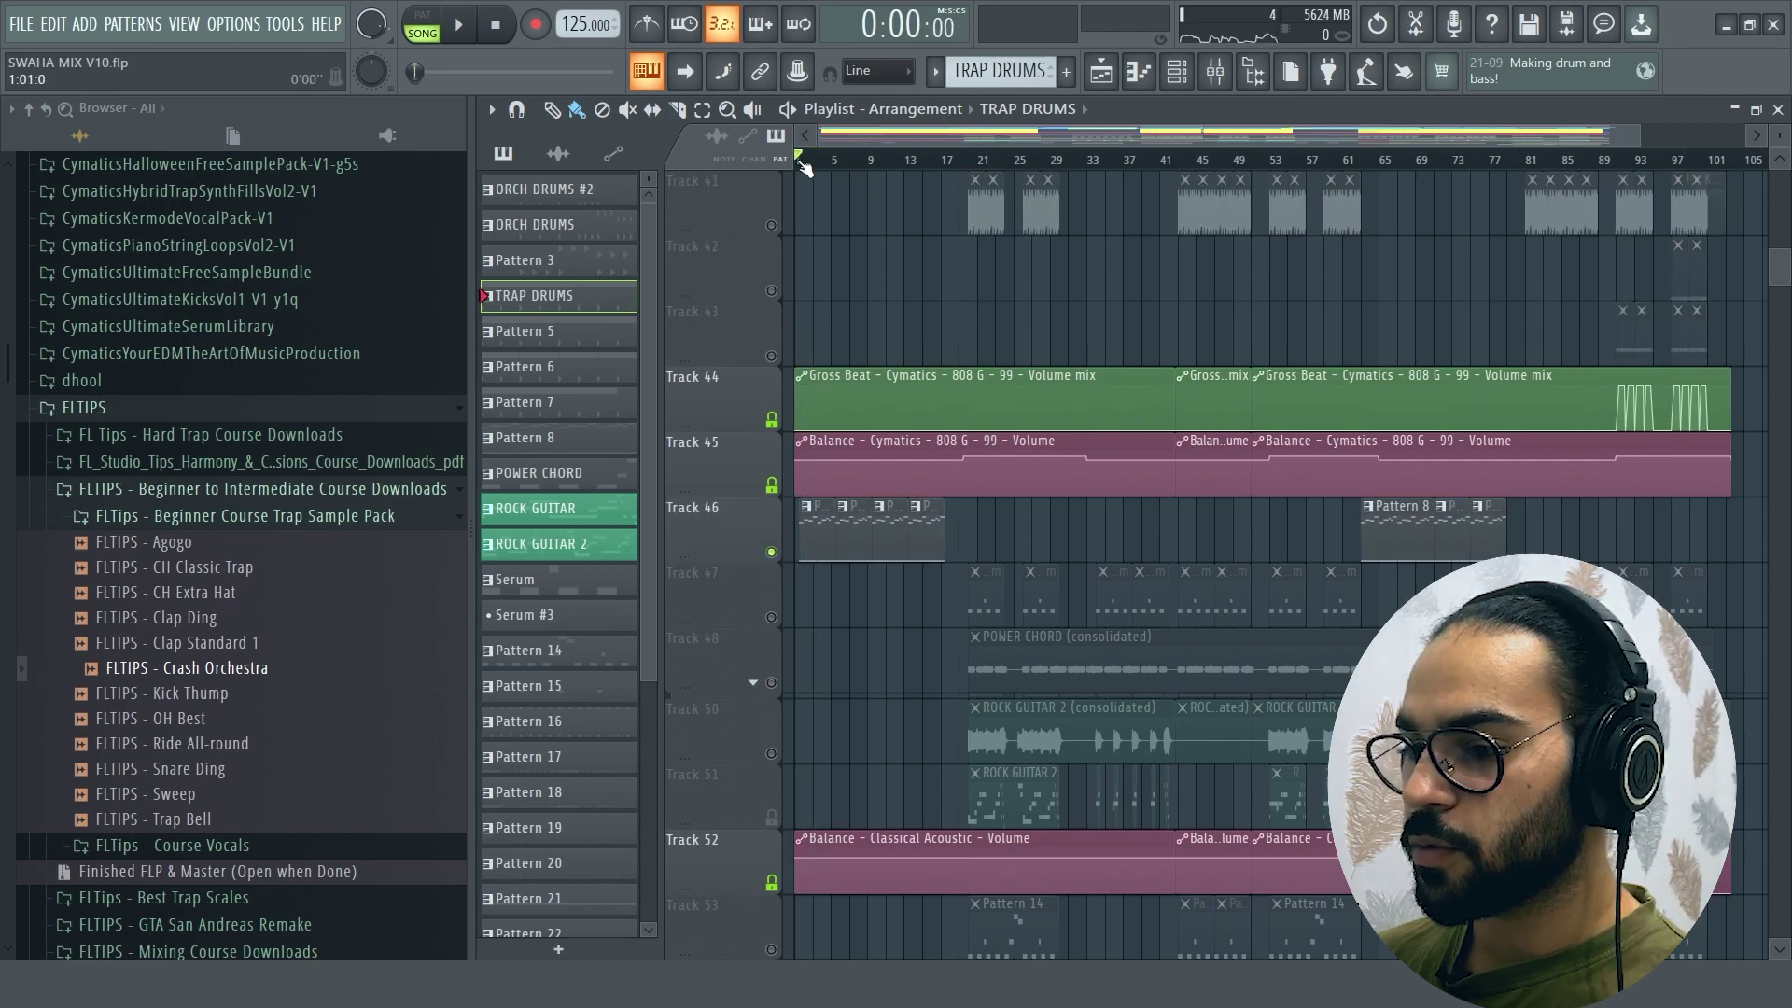
pyautogui.press('space')
pyautogui.scroll(4, 804, 166)
# Step: Make Pattern 8 current, zoom out to bars 1–77 and play the Serum part from 0:36:48
pyautogui.click(856, 548)
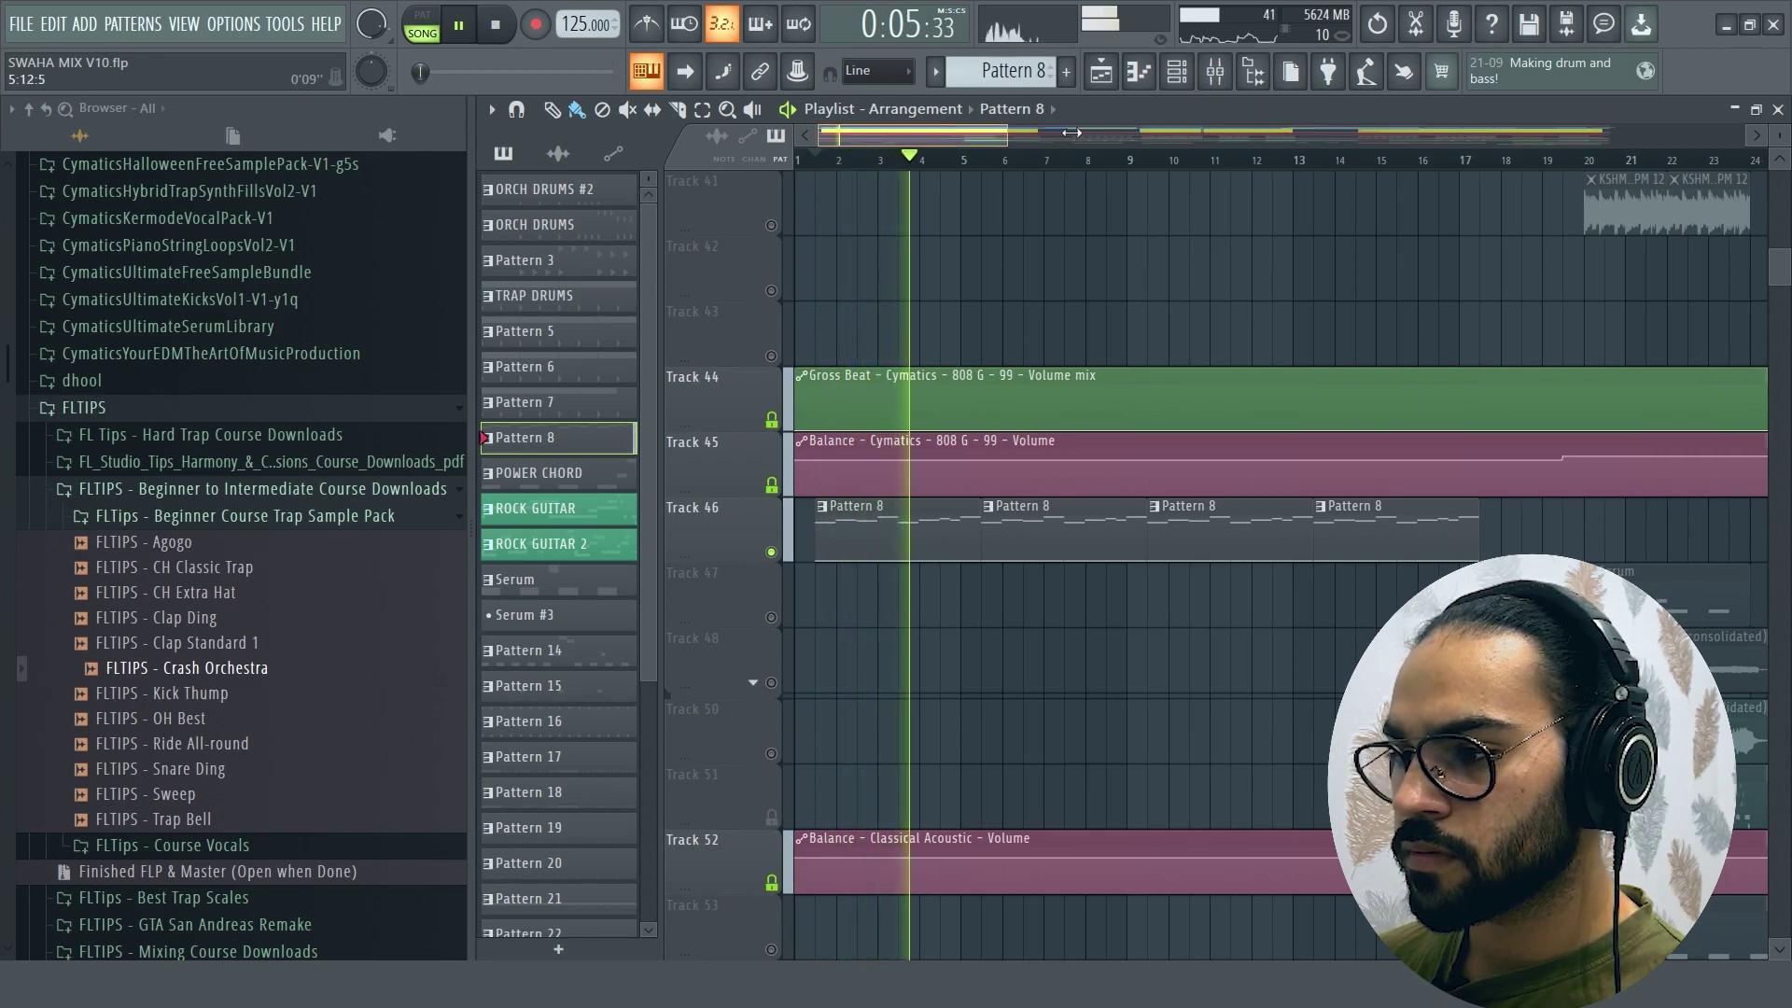
pyautogui.moveTo(997, 134); pyautogui.dragTo(1420, 133)
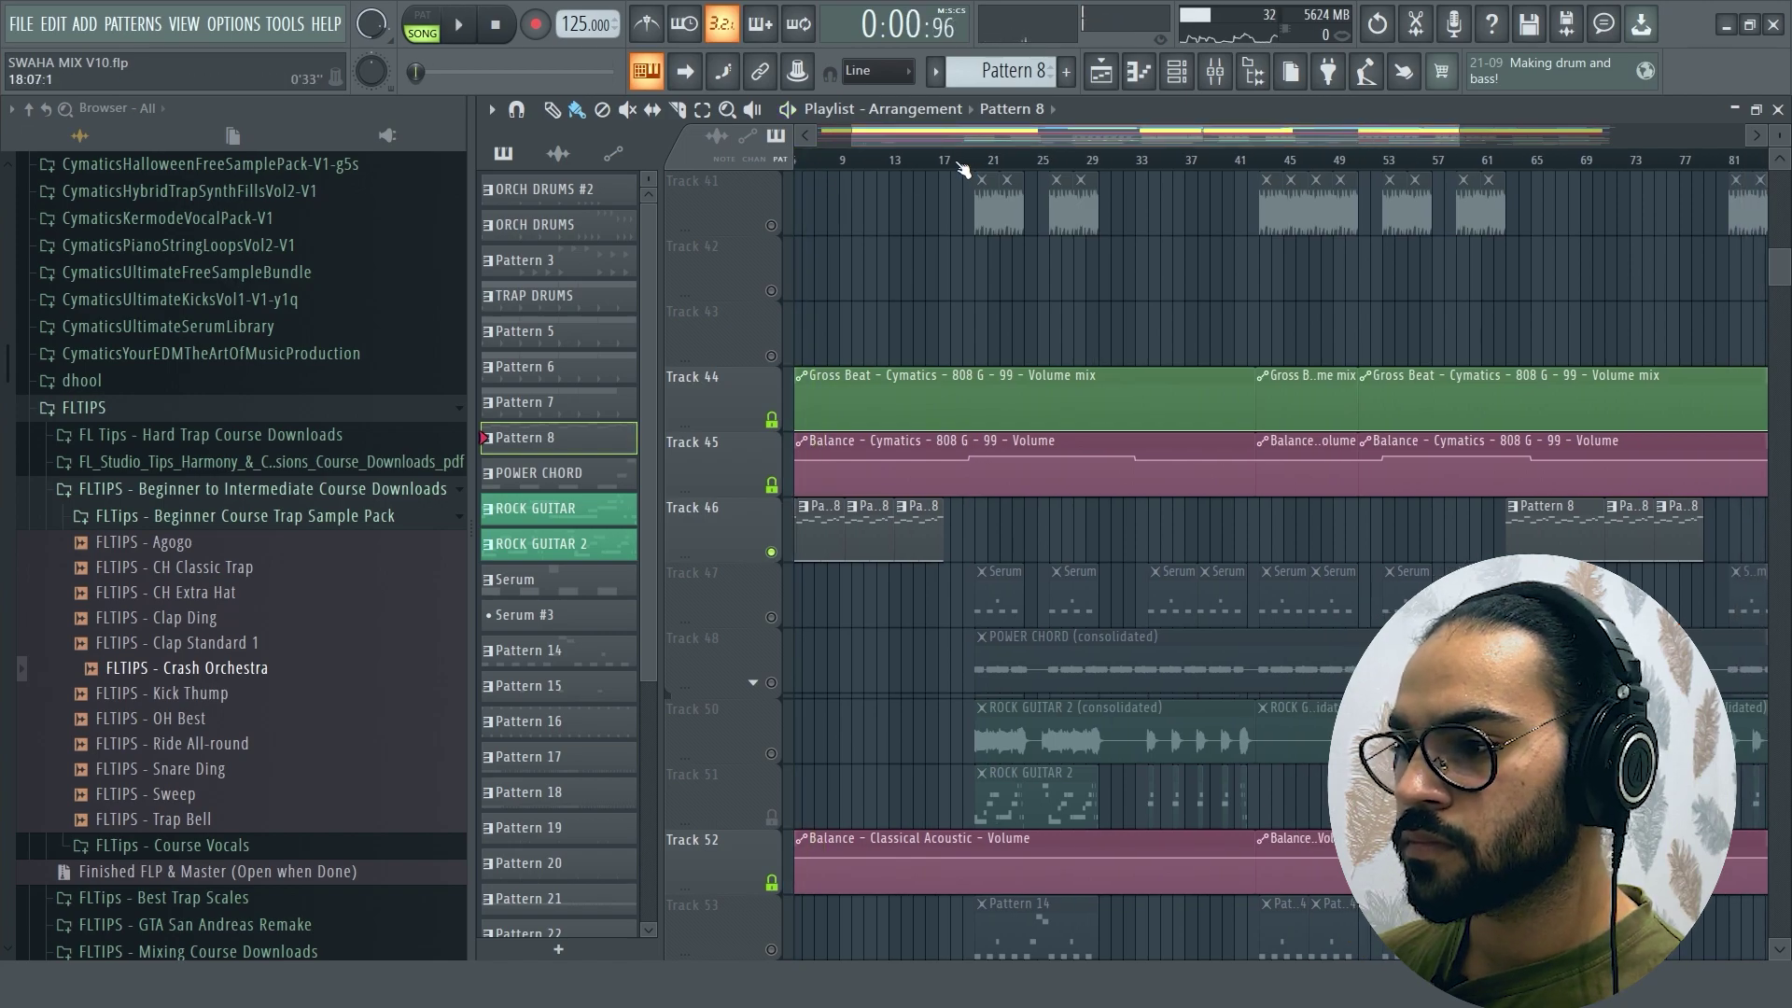
pyautogui.click(1078, 513)
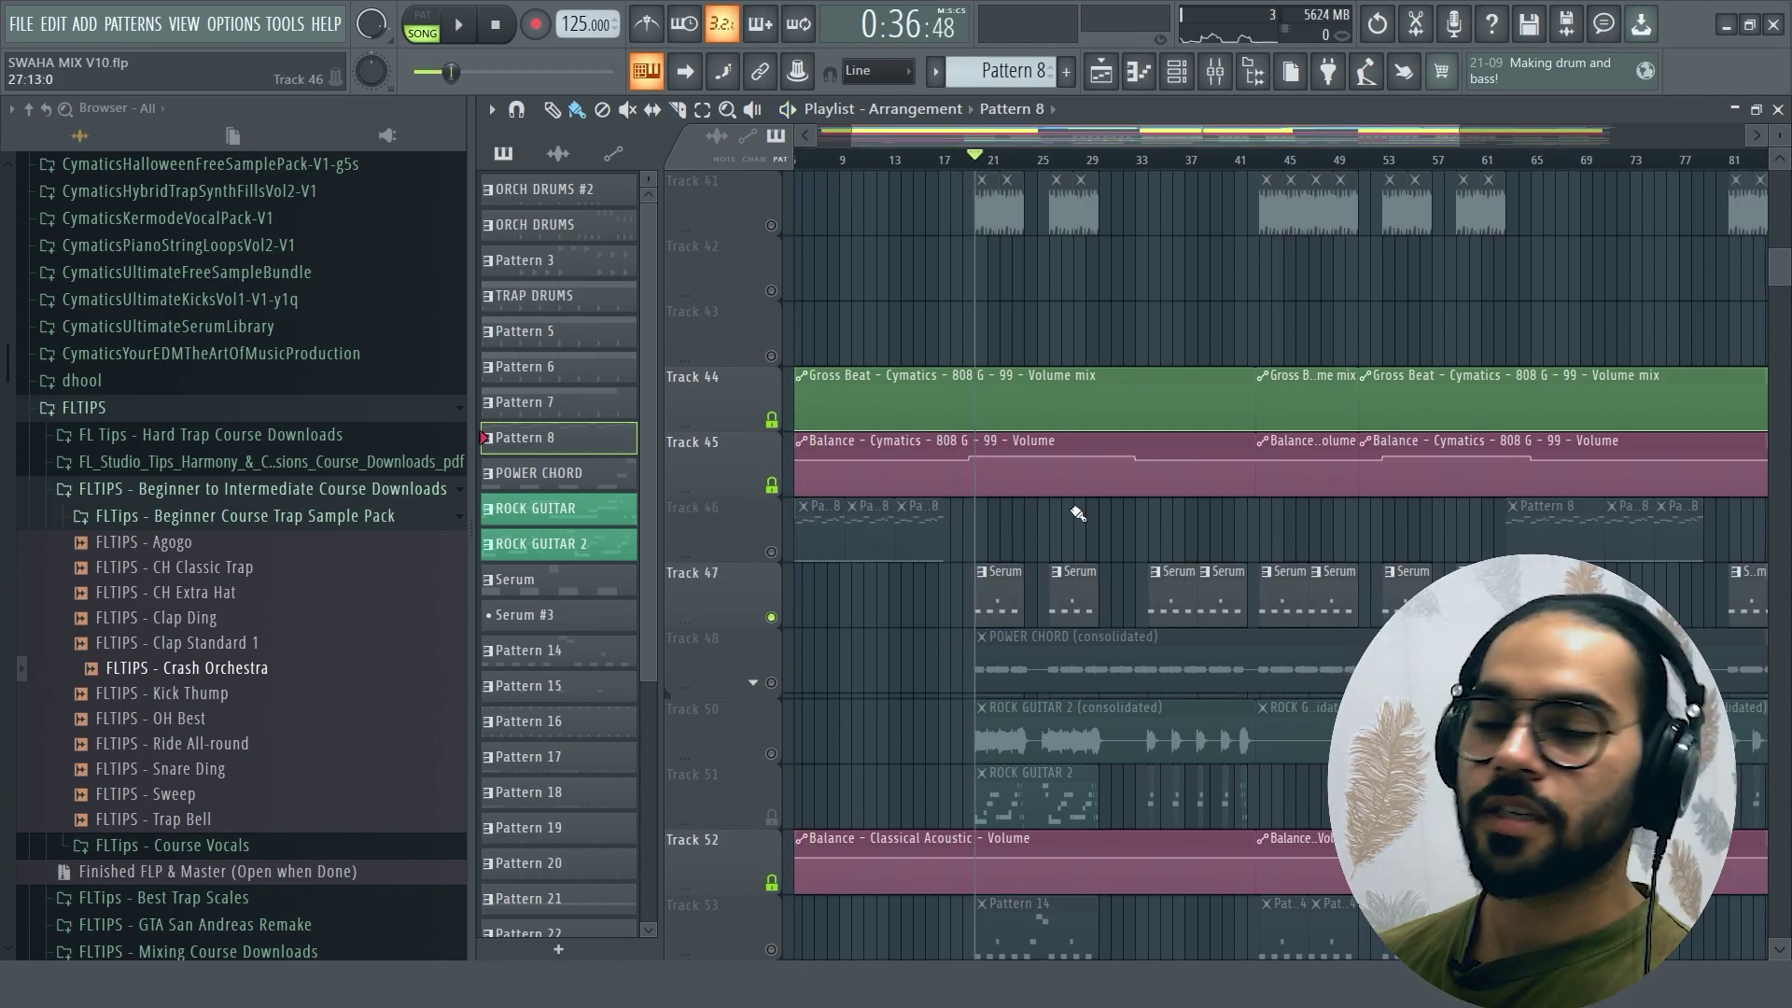
pyautogui.press('space')
pyautogui.press('space')
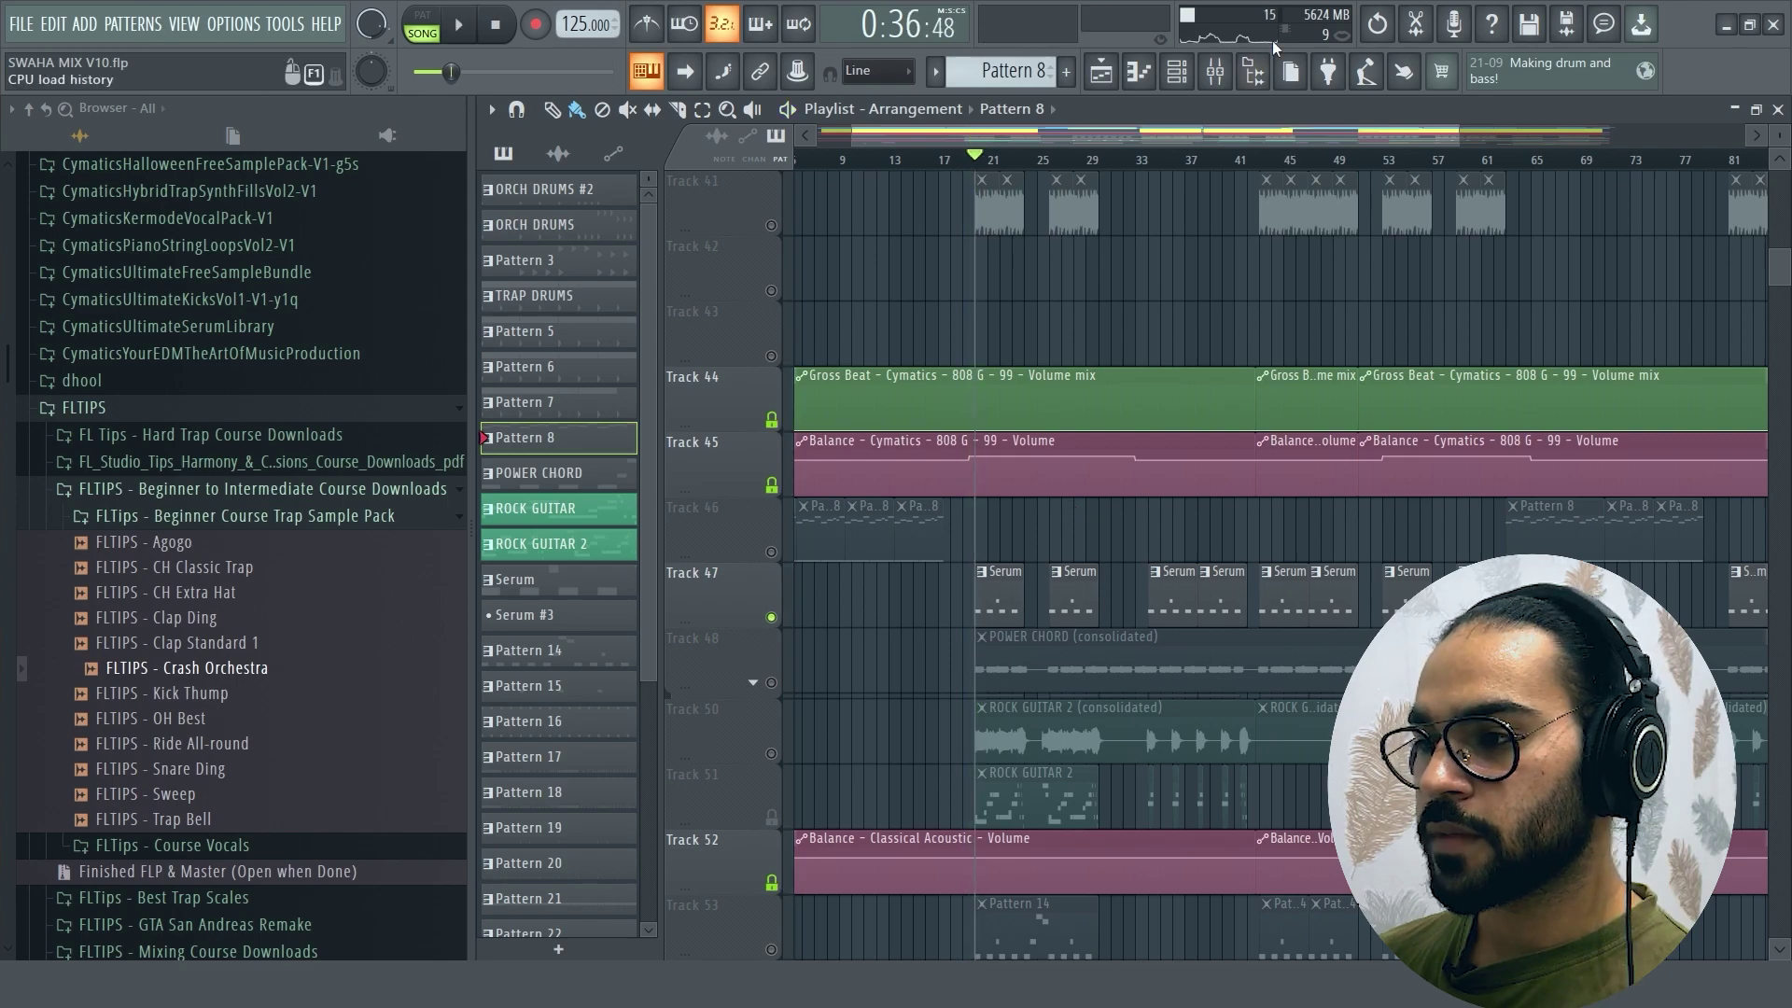
# Step: Open the Mixer on insert 33 Serum, inspect its Patcher effect window, then resume playback
pyautogui.press('F9')
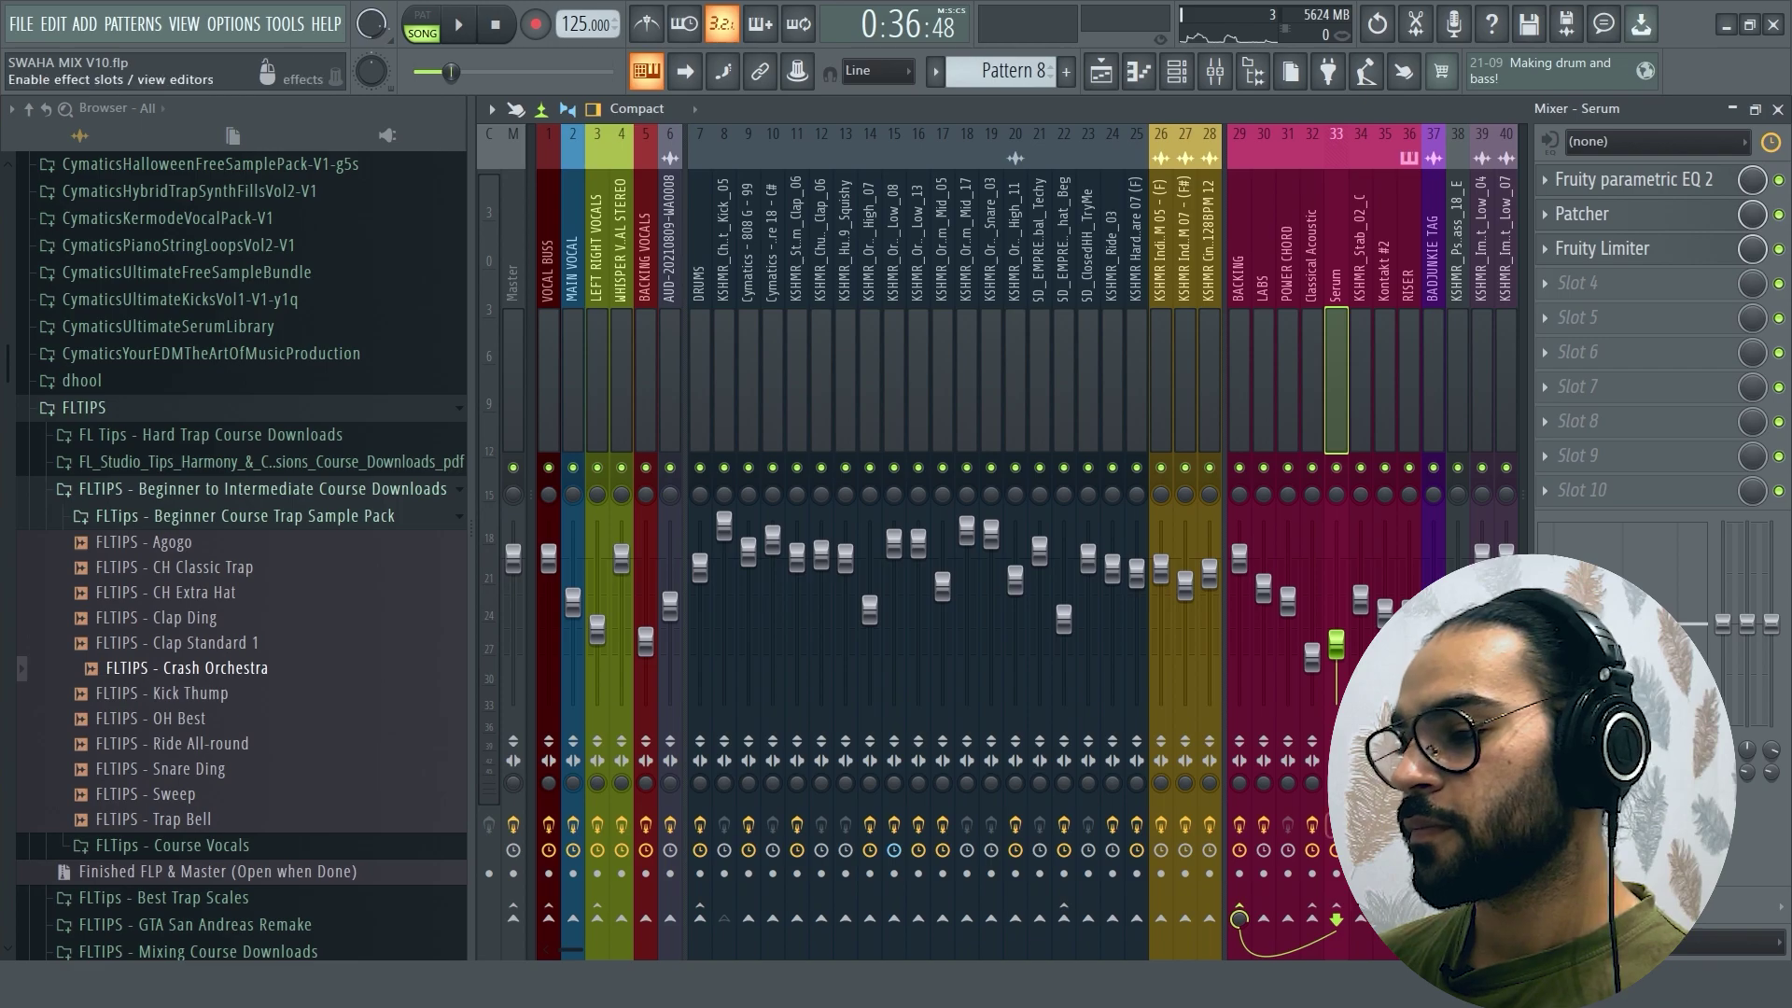
pyautogui.press('space')
pyautogui.press('space')
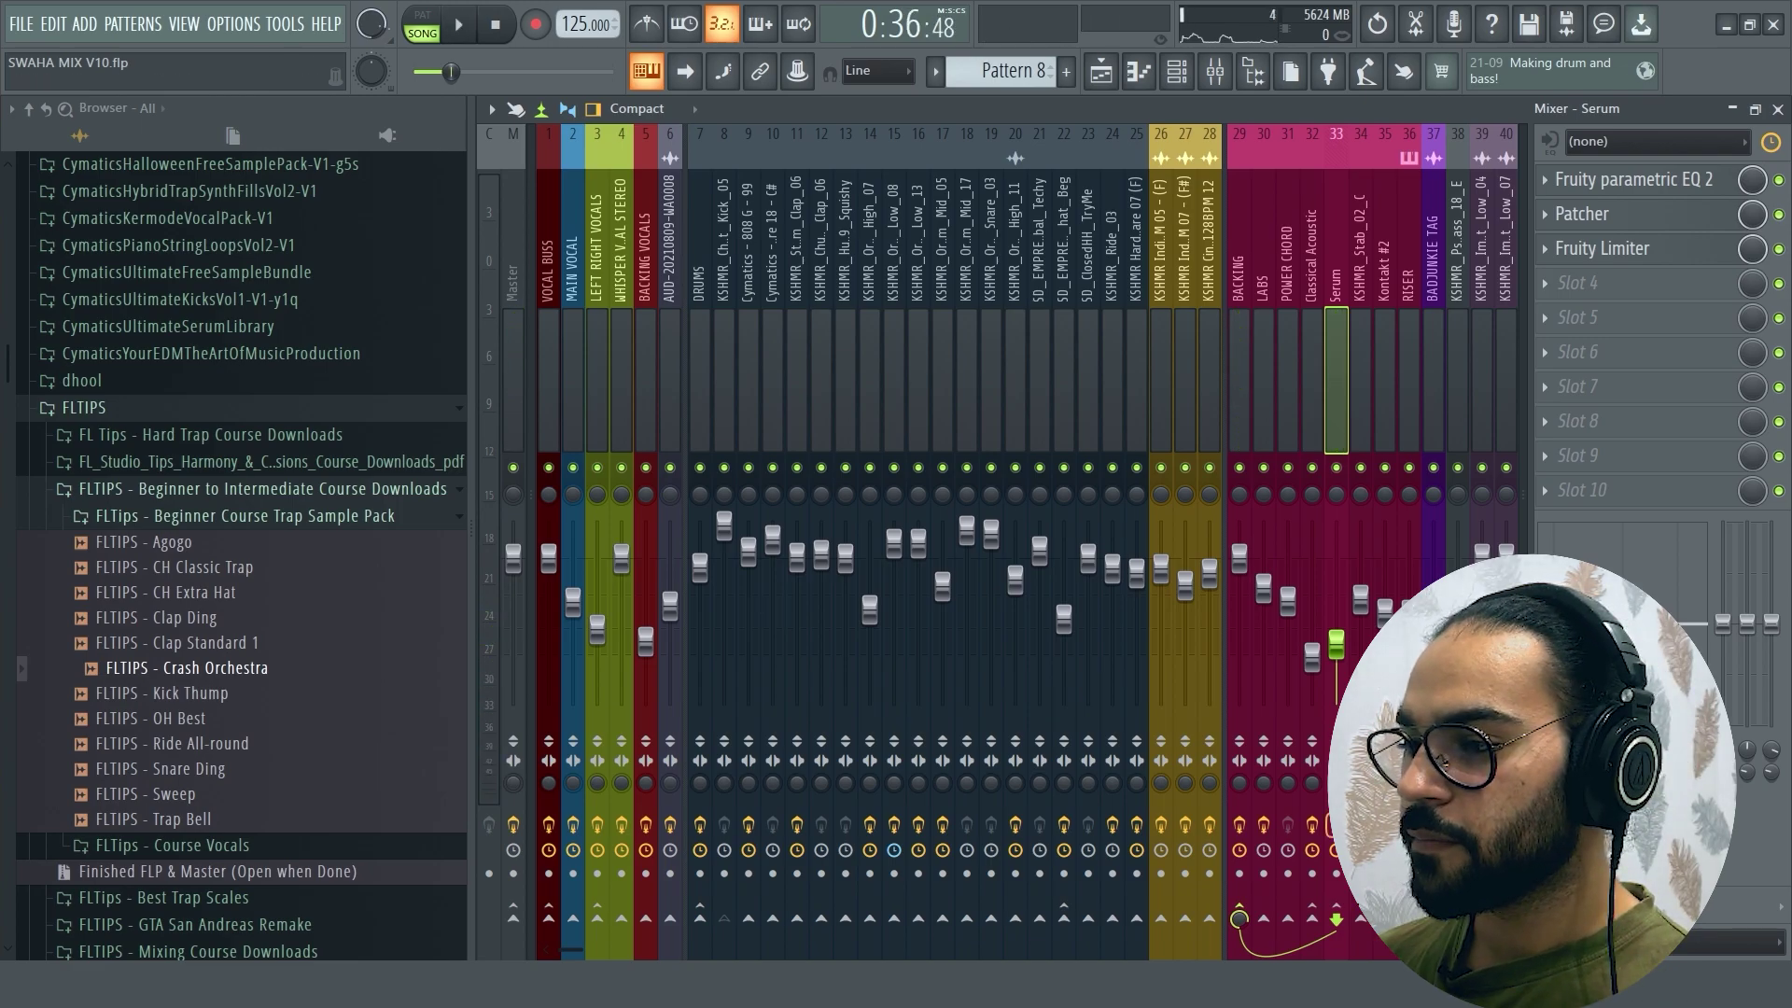
pyautogui.click(1627, 224)
pyautogui.moveTo(1292, 203); pyautogui.dragTo(1082, 288)
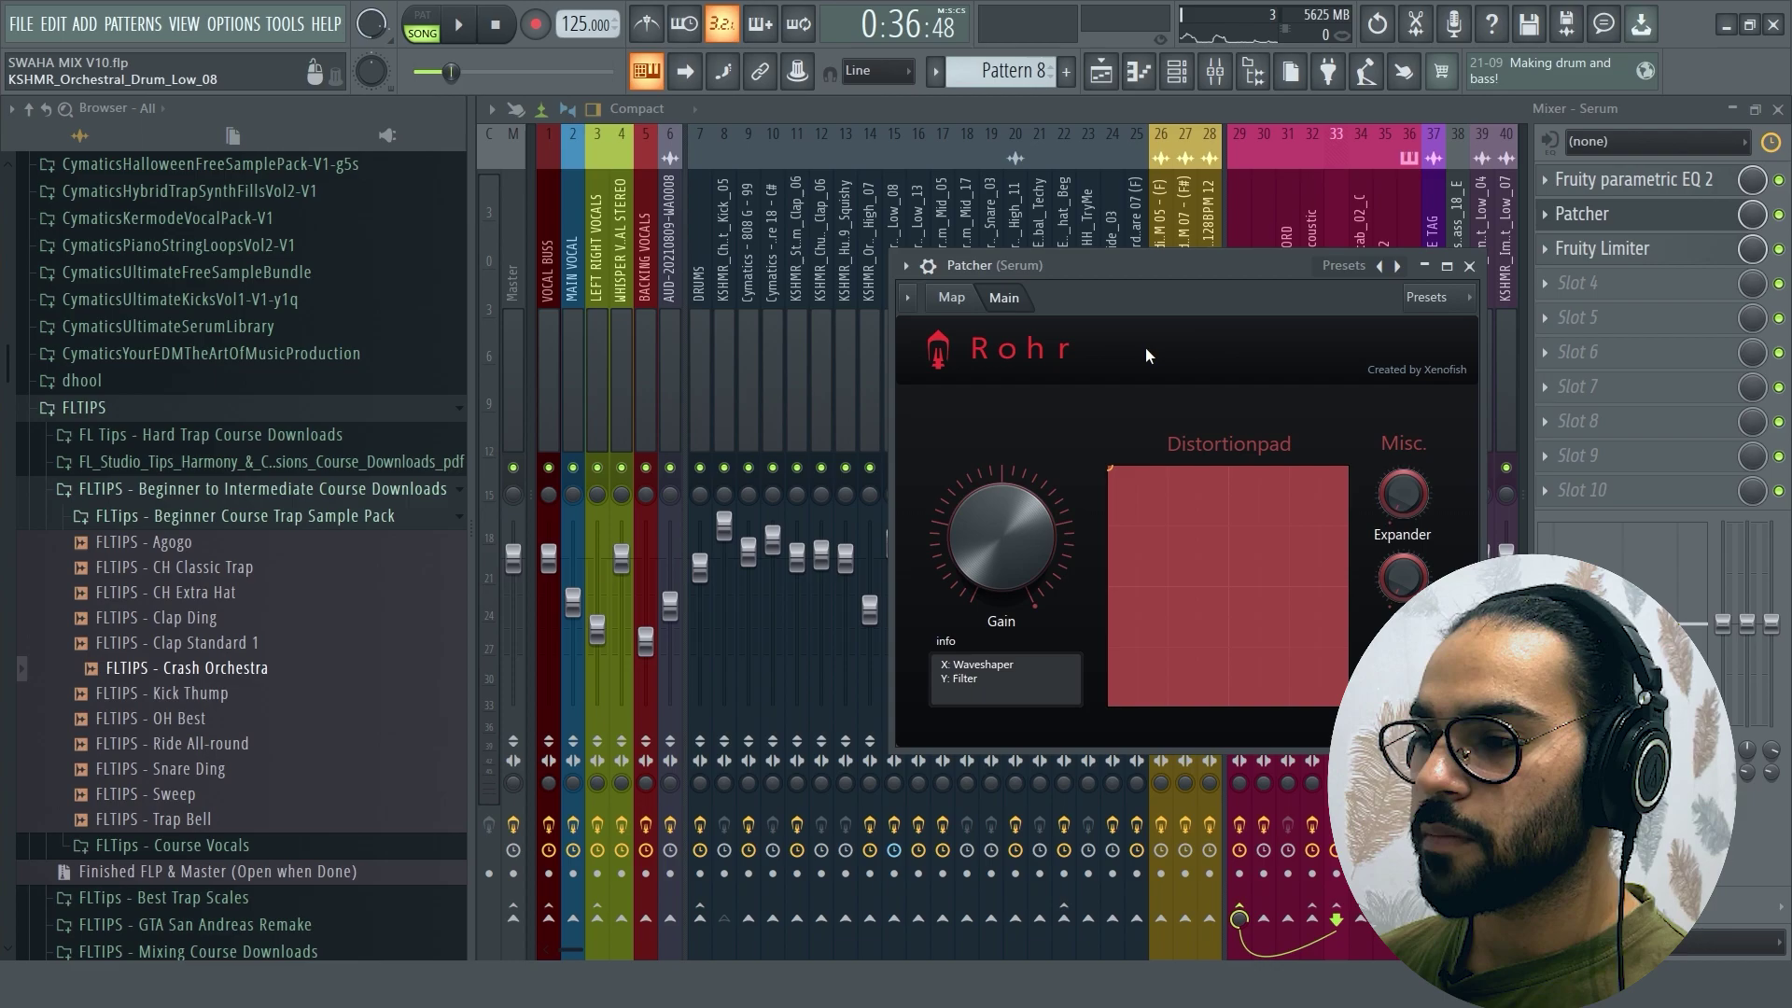
pyautogui.click(1477, 268)
pyautogui.press('space')
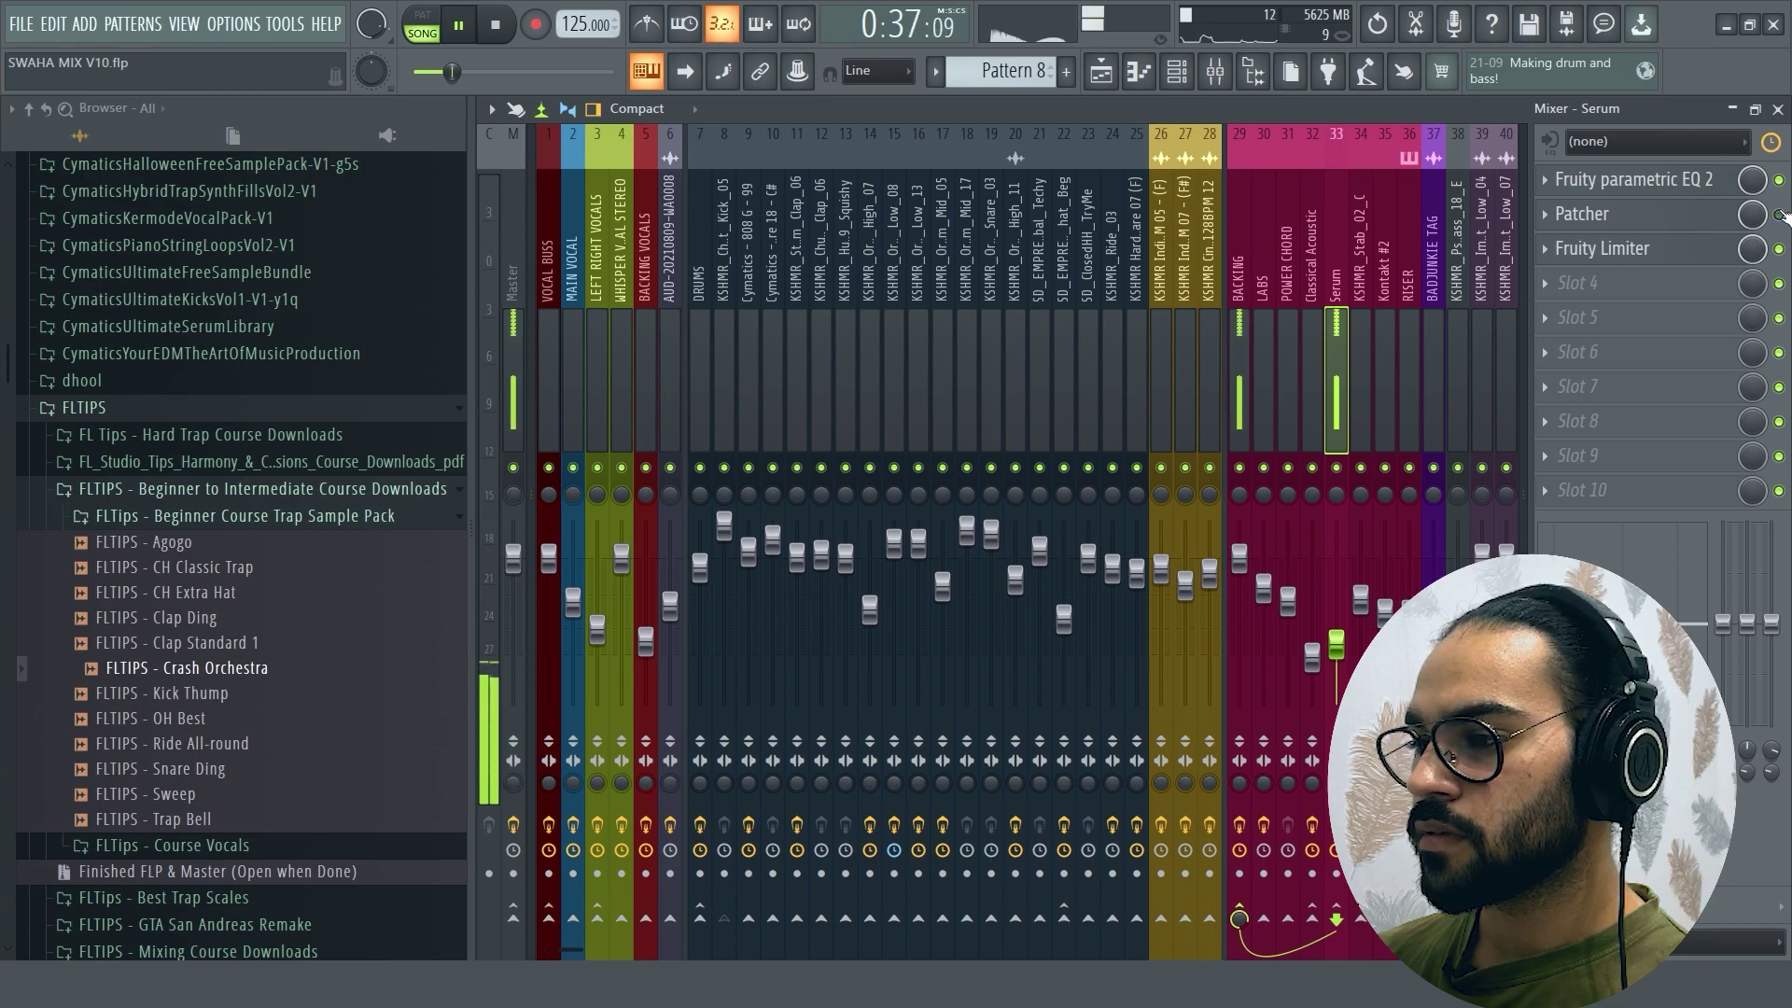
# Step: Close the mixer, mute Serum Track 47, and play POWER CHORD Track 48 soloed
pyautogui.click(1778, 108)
pyautogui.press('space')
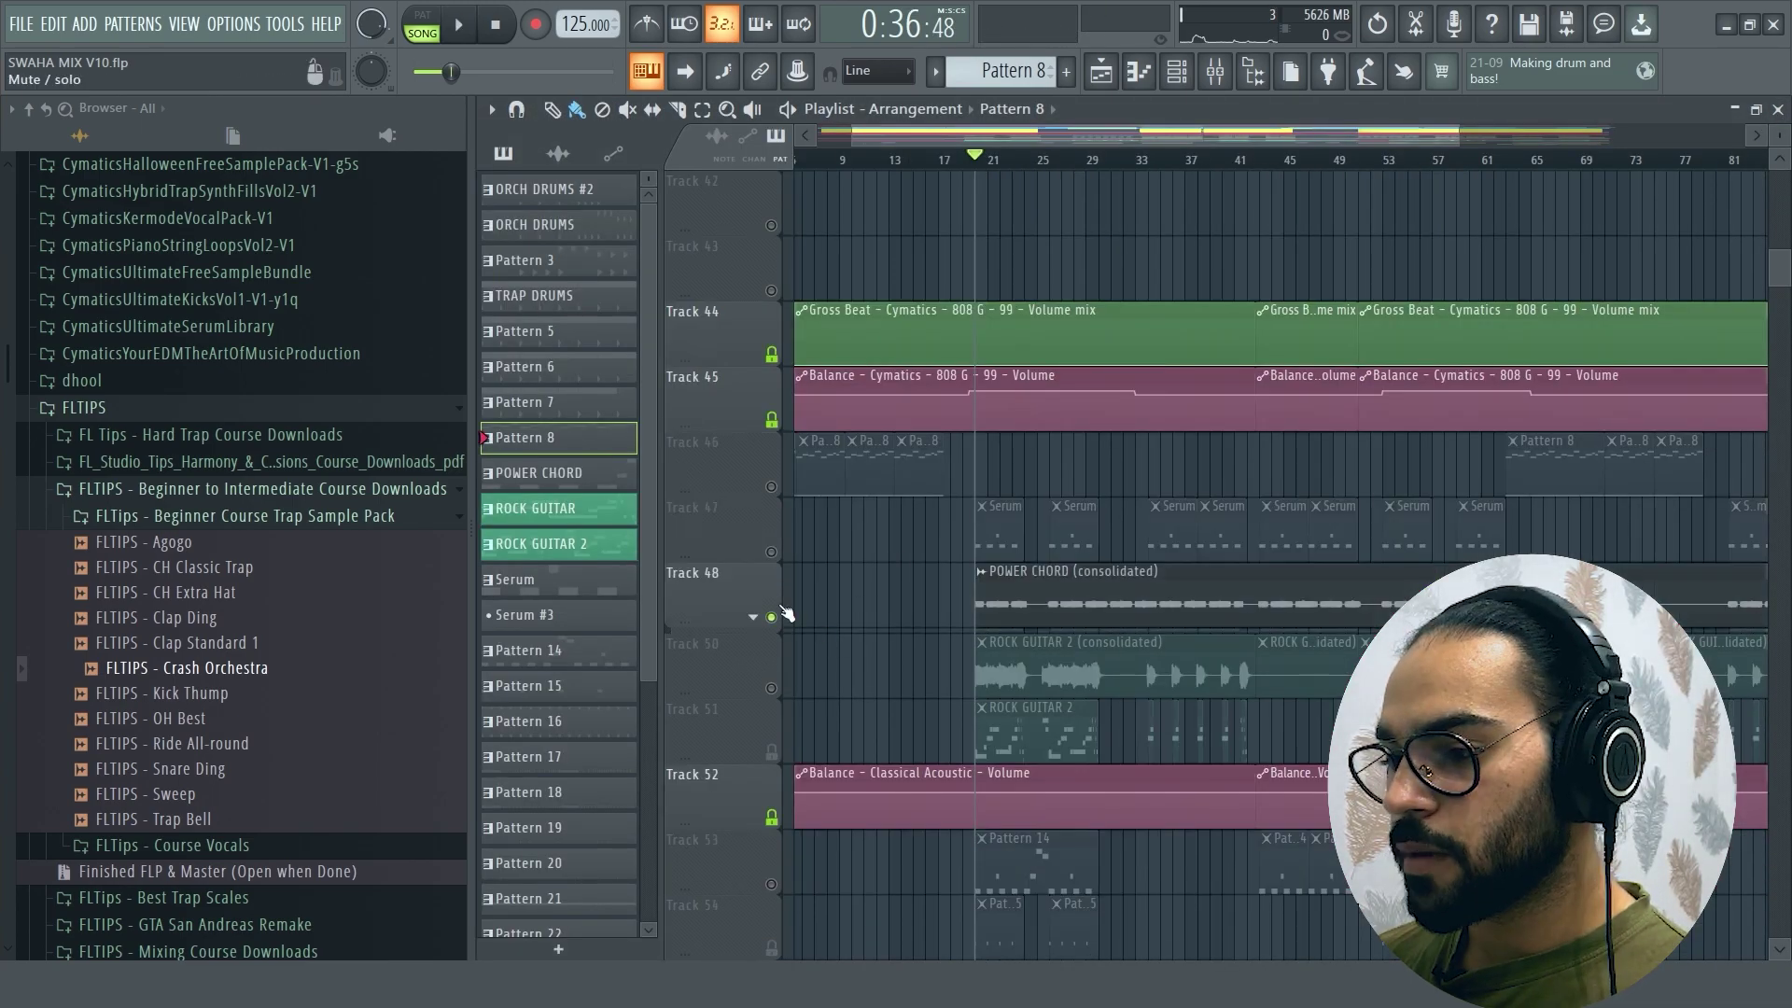
pyautogui.click(771, 552)
pyautogui.click(771, 617)
pyautogui.moveTo(1094, 132); pyautogui.dragTo(1085, 131)
pyautogui.press('space')
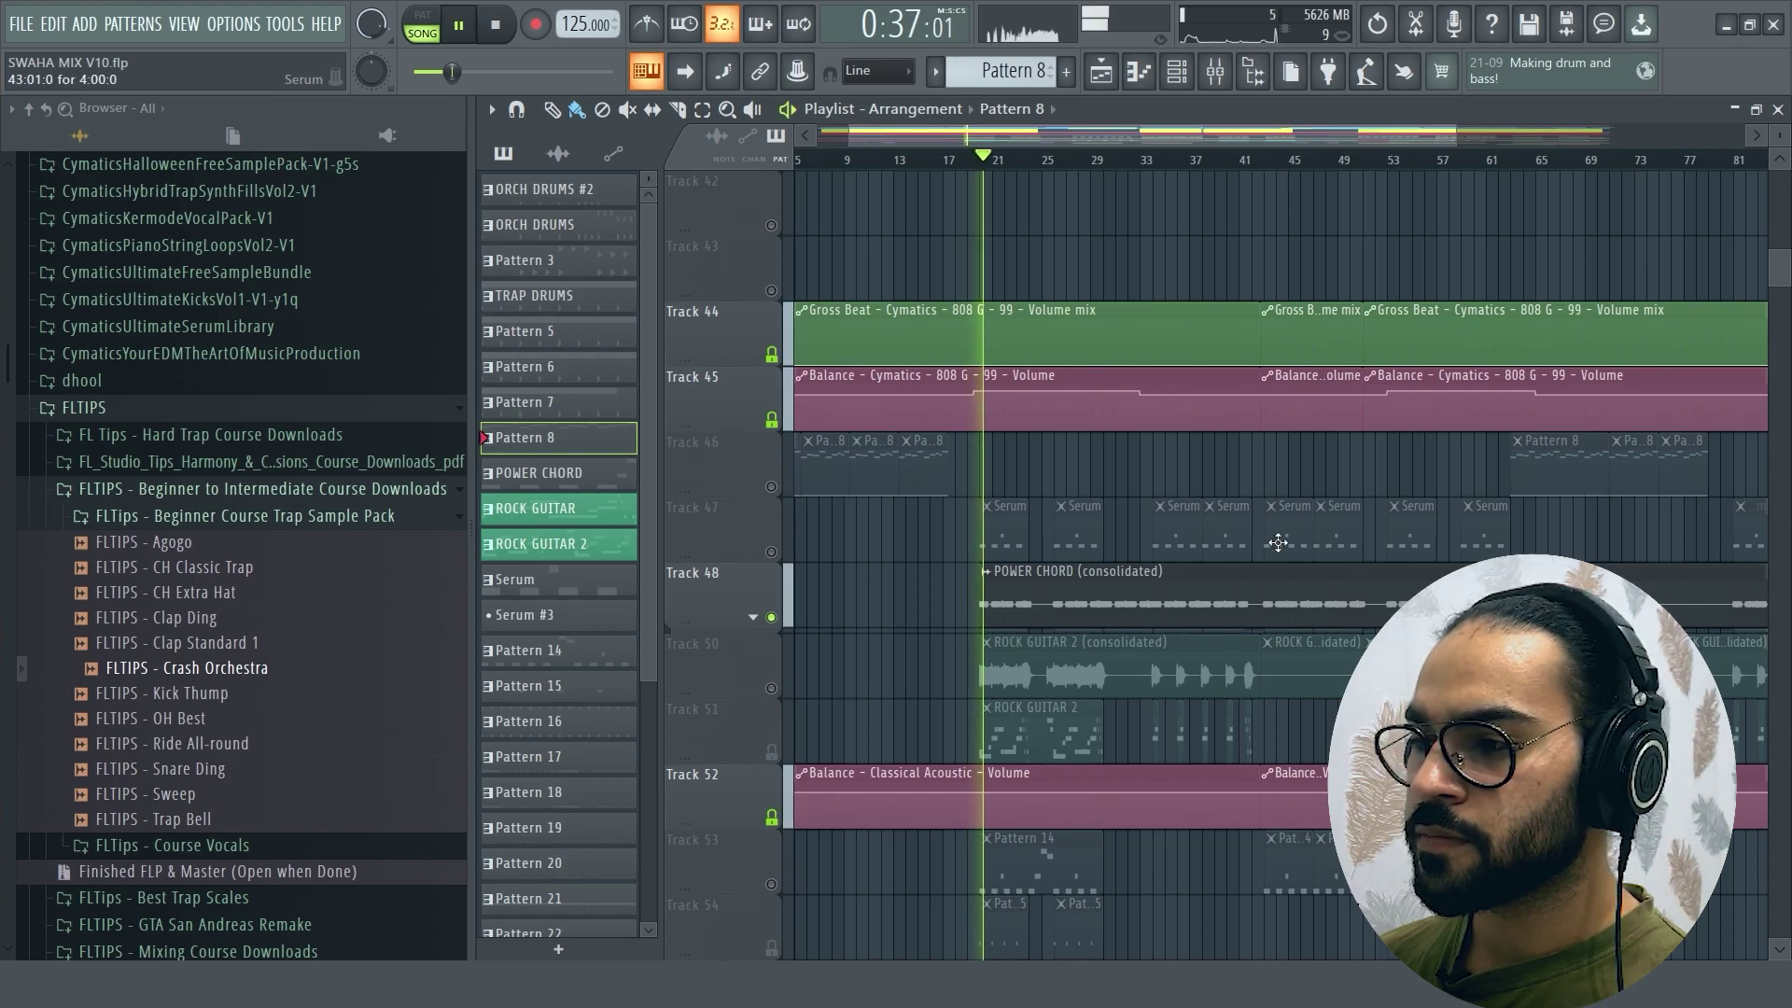
# Step: Zoom the arrangement out to bars 5–113 and play Track 51's ROCK GUITAR 2 soloed
pyautogui.scroll(-2, 1255, 537)
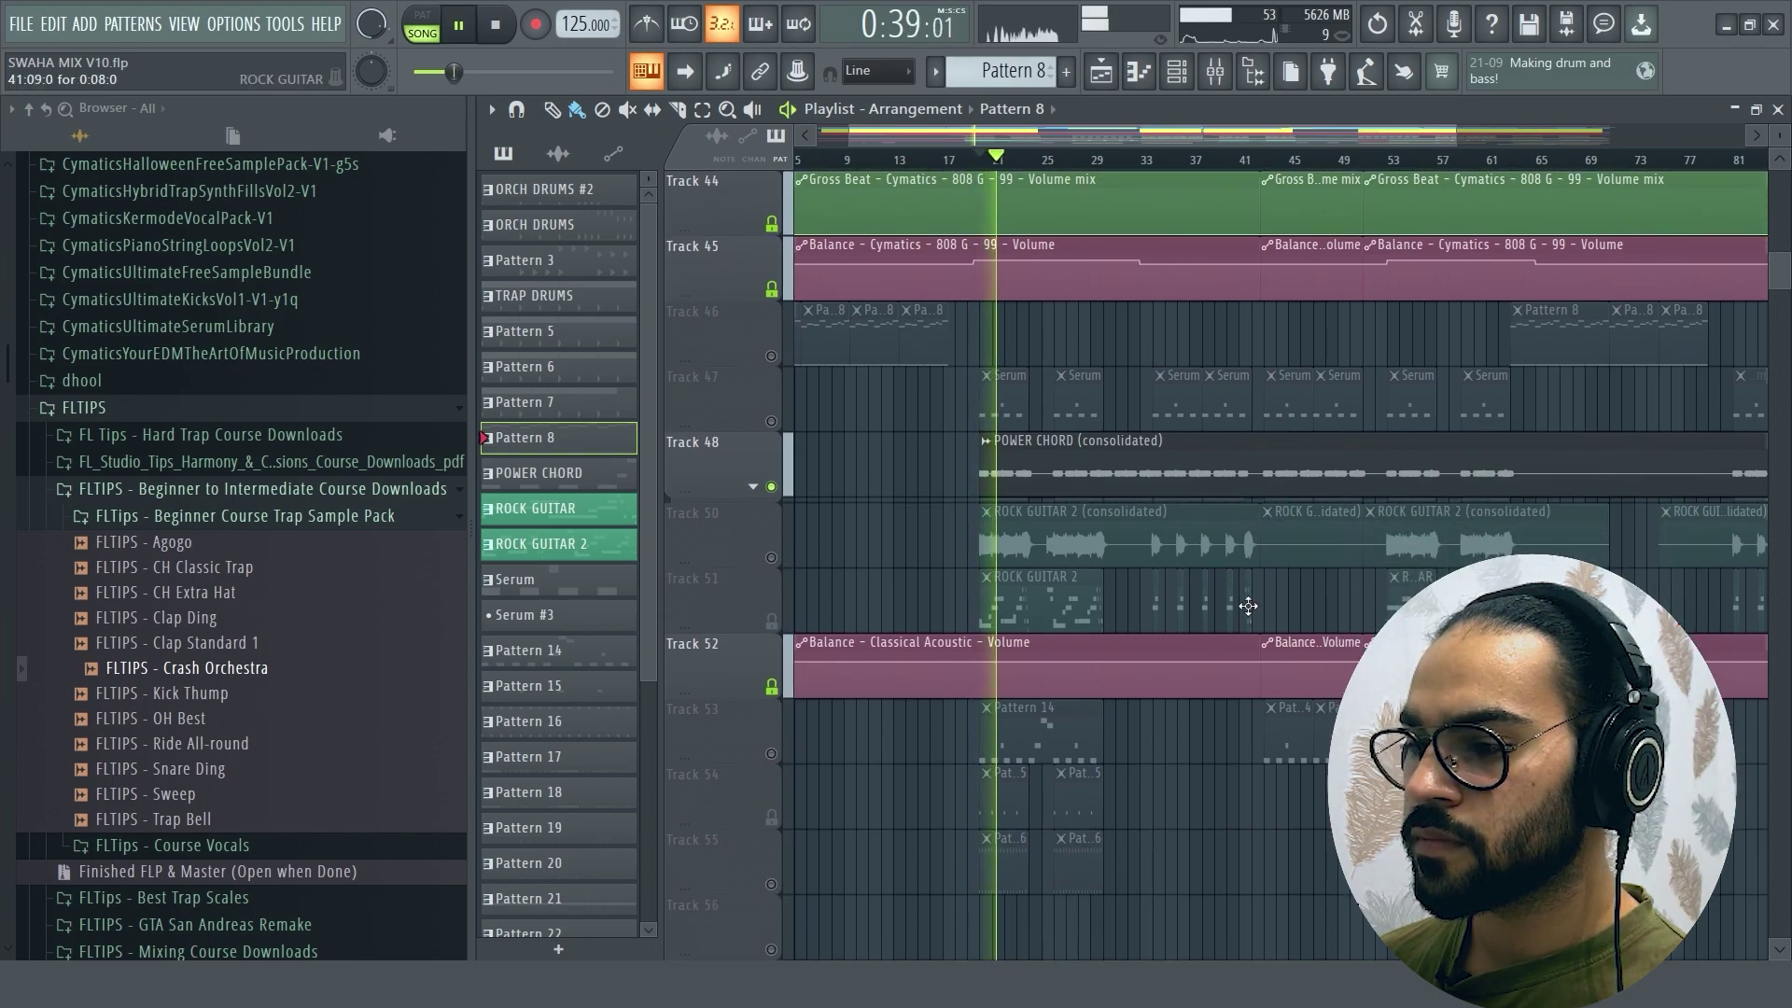
pyautogui.moveTo(1608, 136); pyautogui.dragTo(1753, 136)
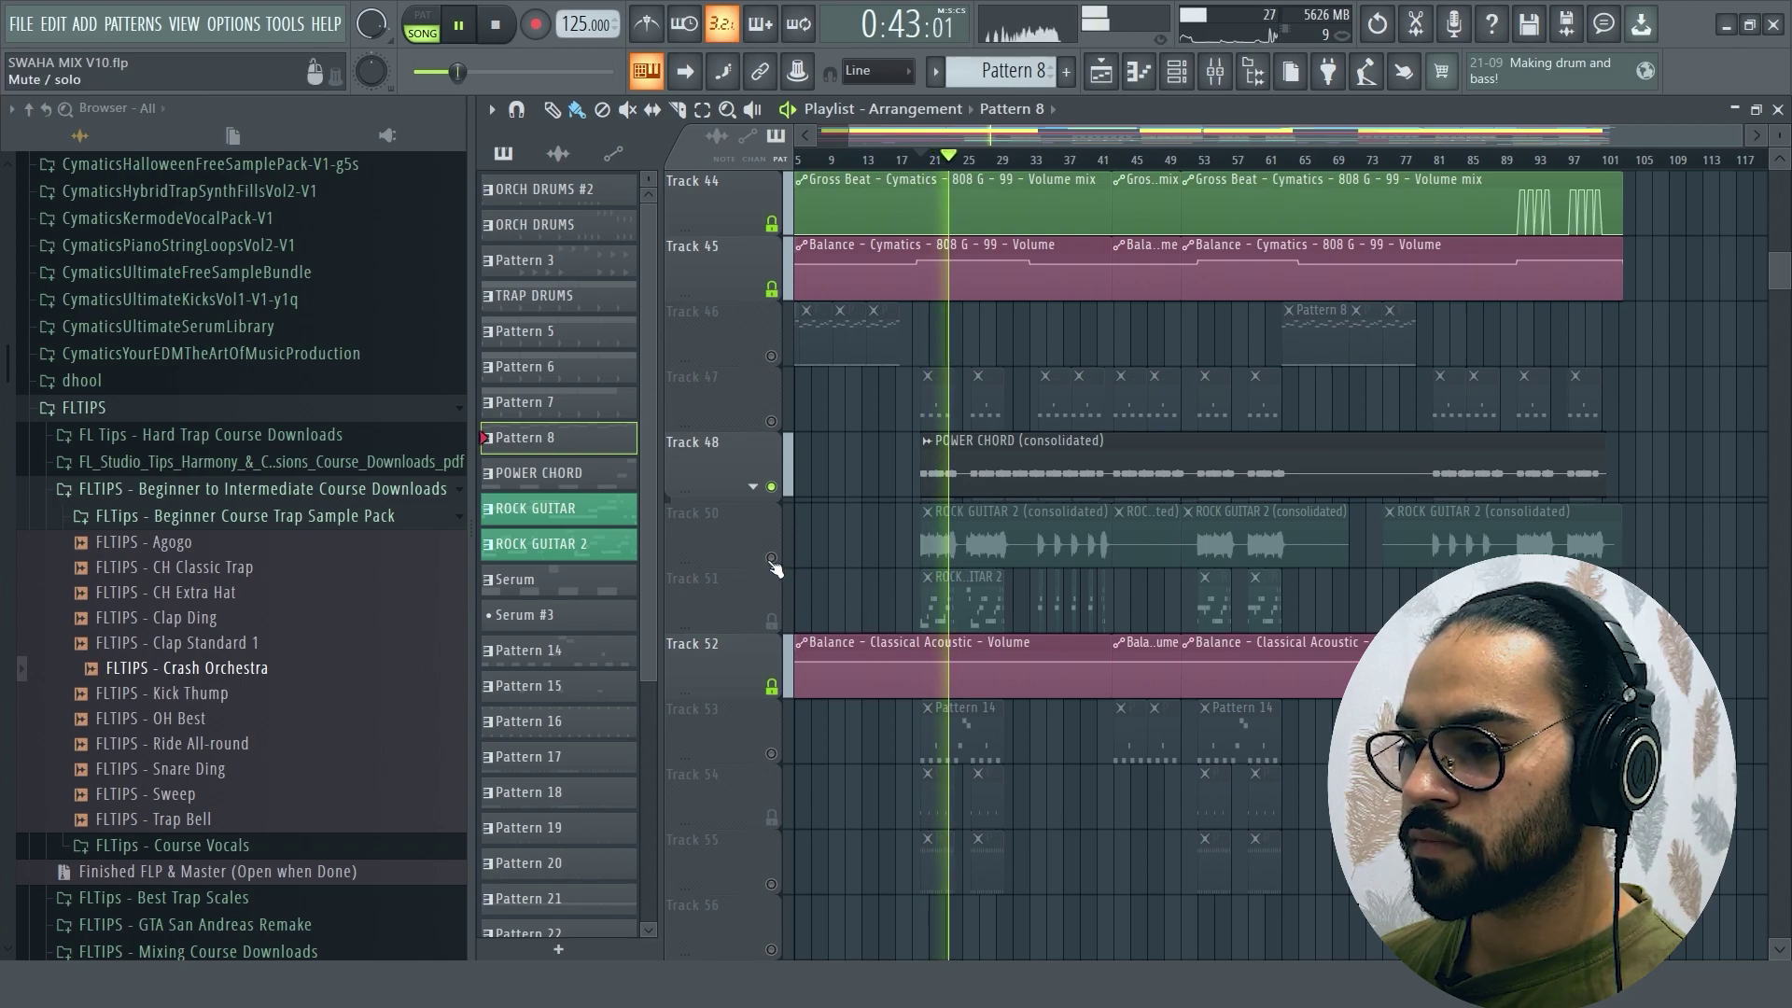
pyautogui.press('space')
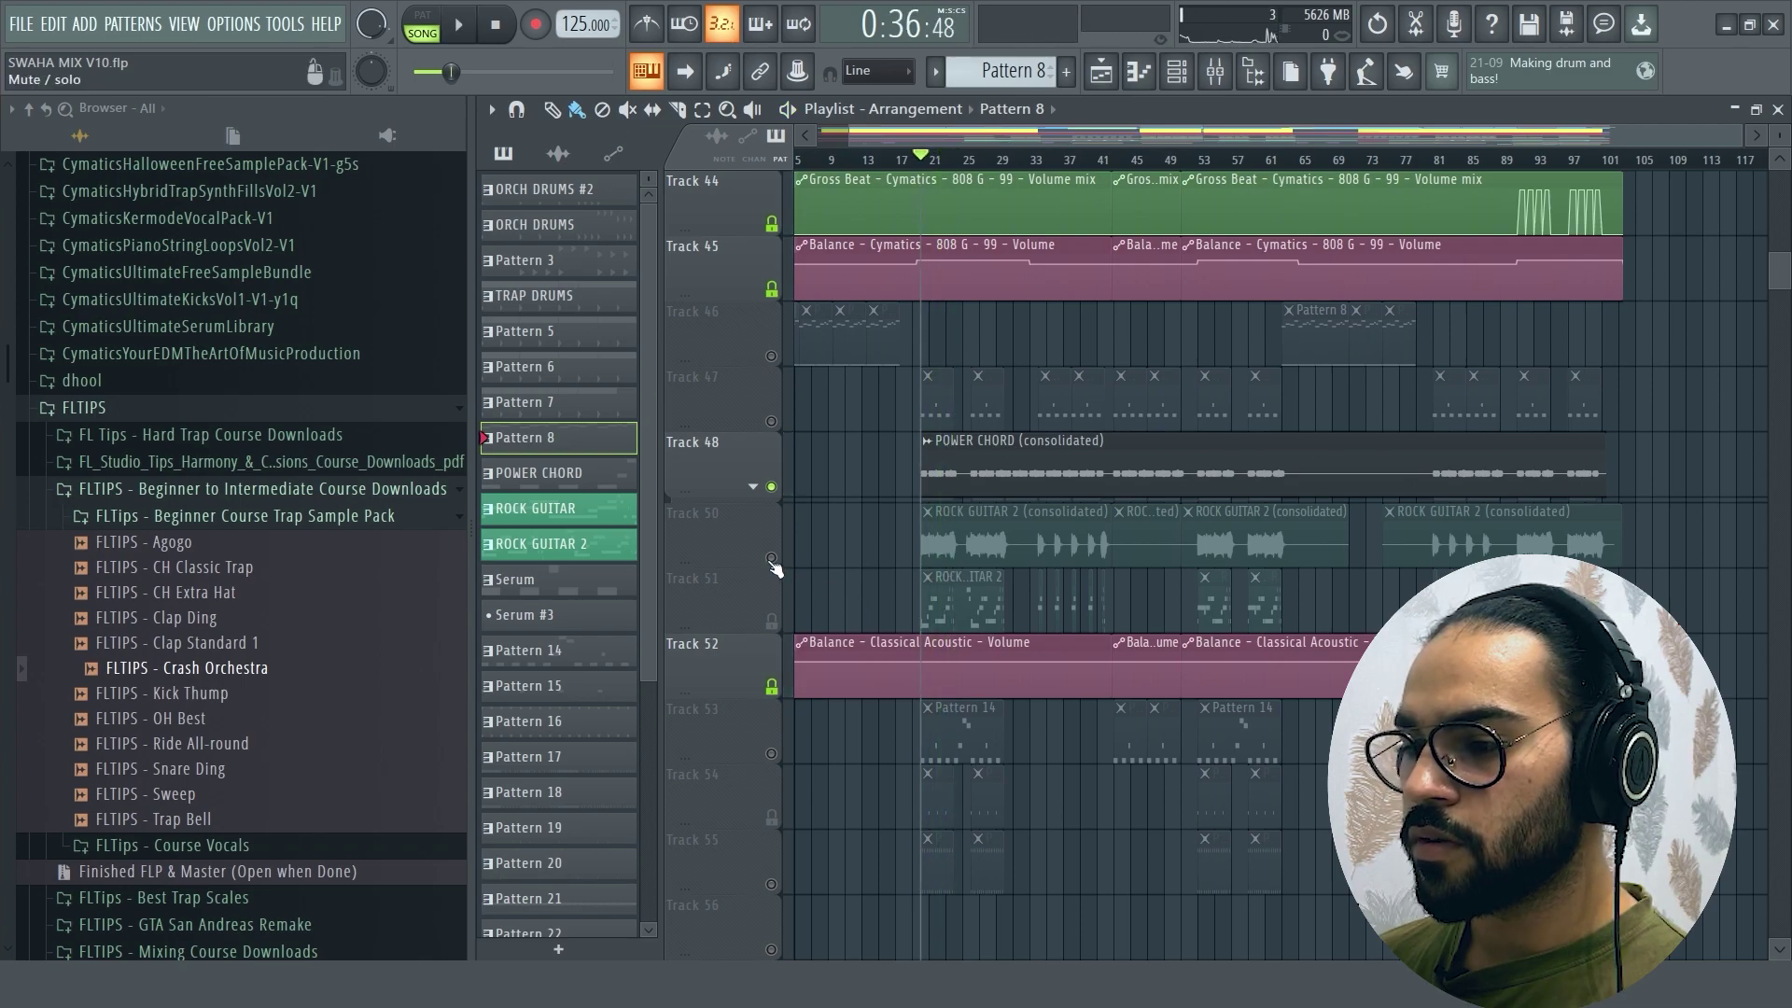
pyautogui.keyDown('ctrl'); pyautogui.click(772, 621); pyautogui.keyUp('ctrl')
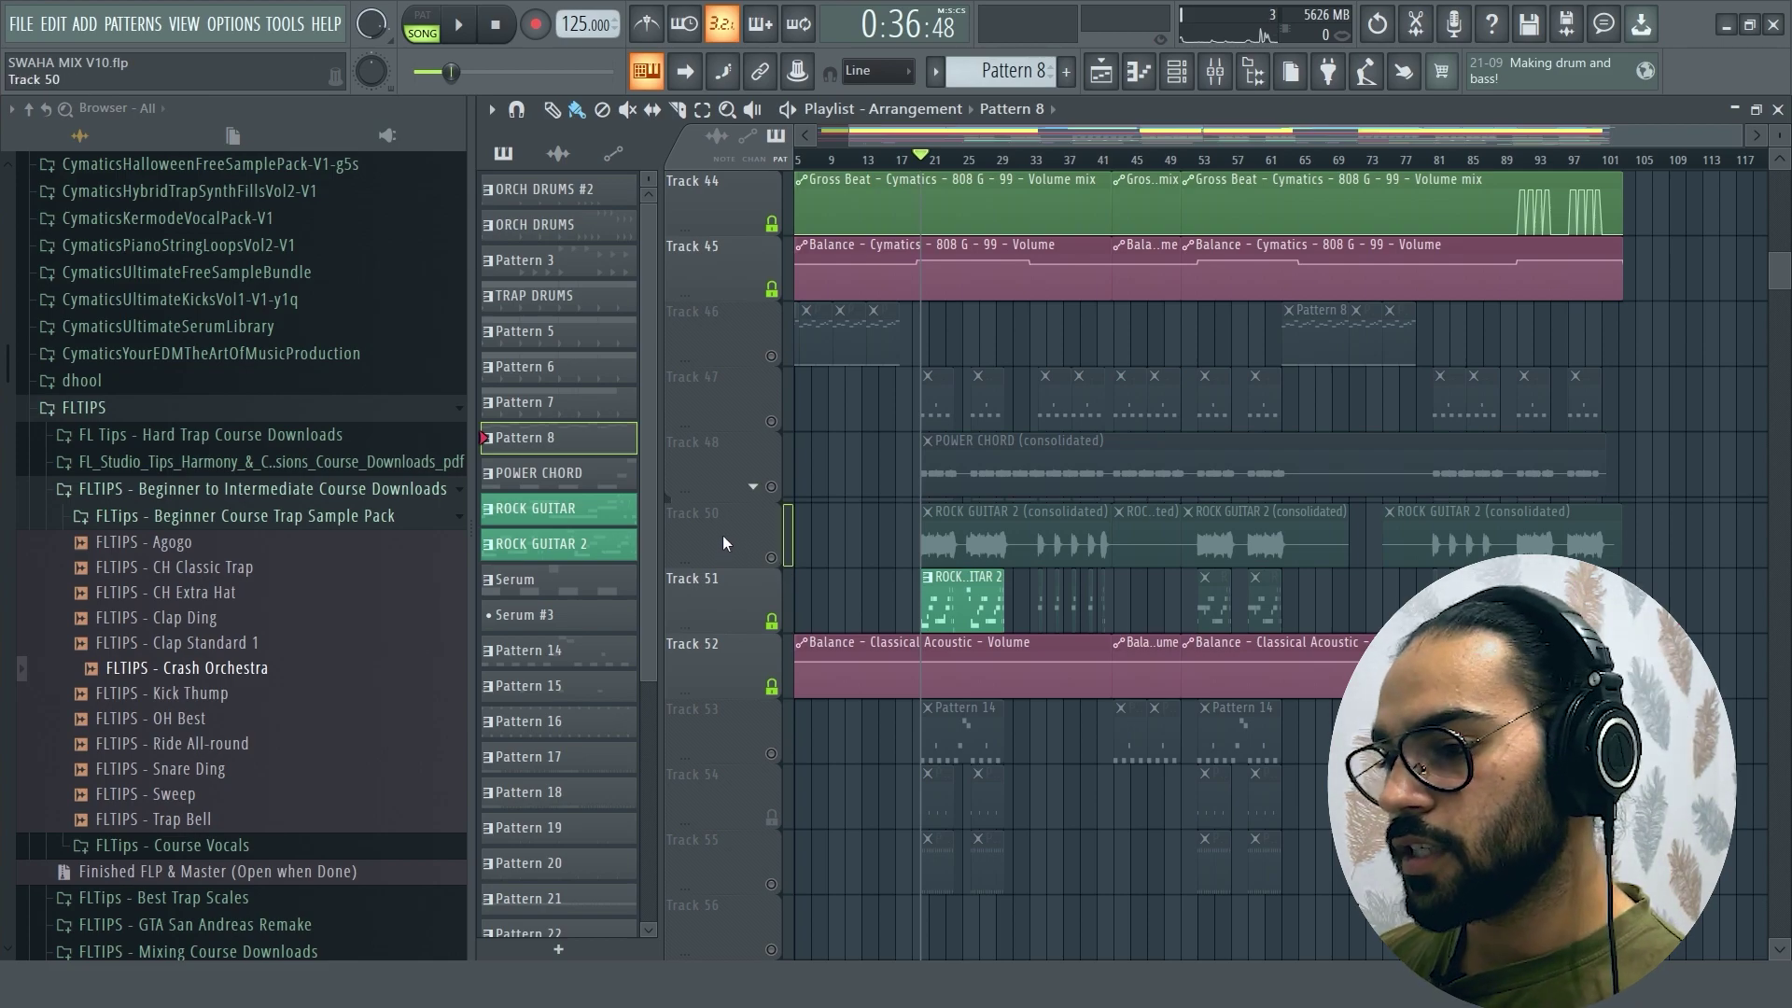
pyautogui.hscroll(-1, 1073, 158)
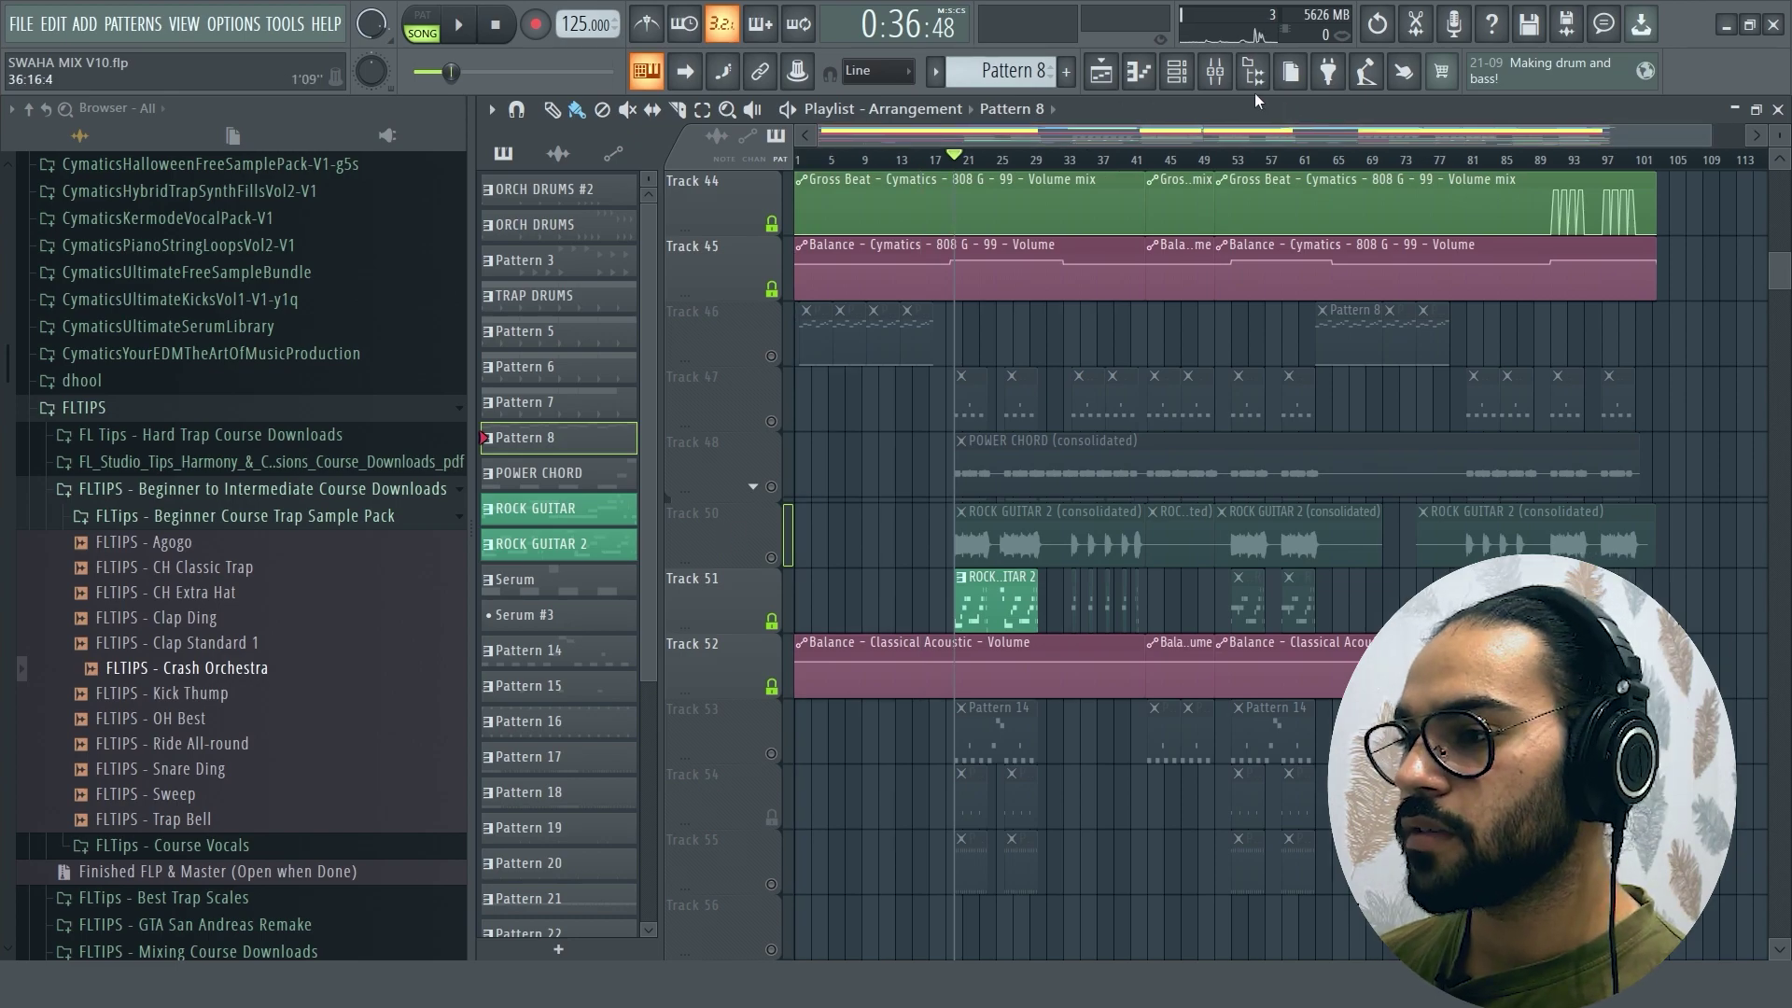
pyautogui.click(1229, 83)
pyautogui.click(1229, 82)
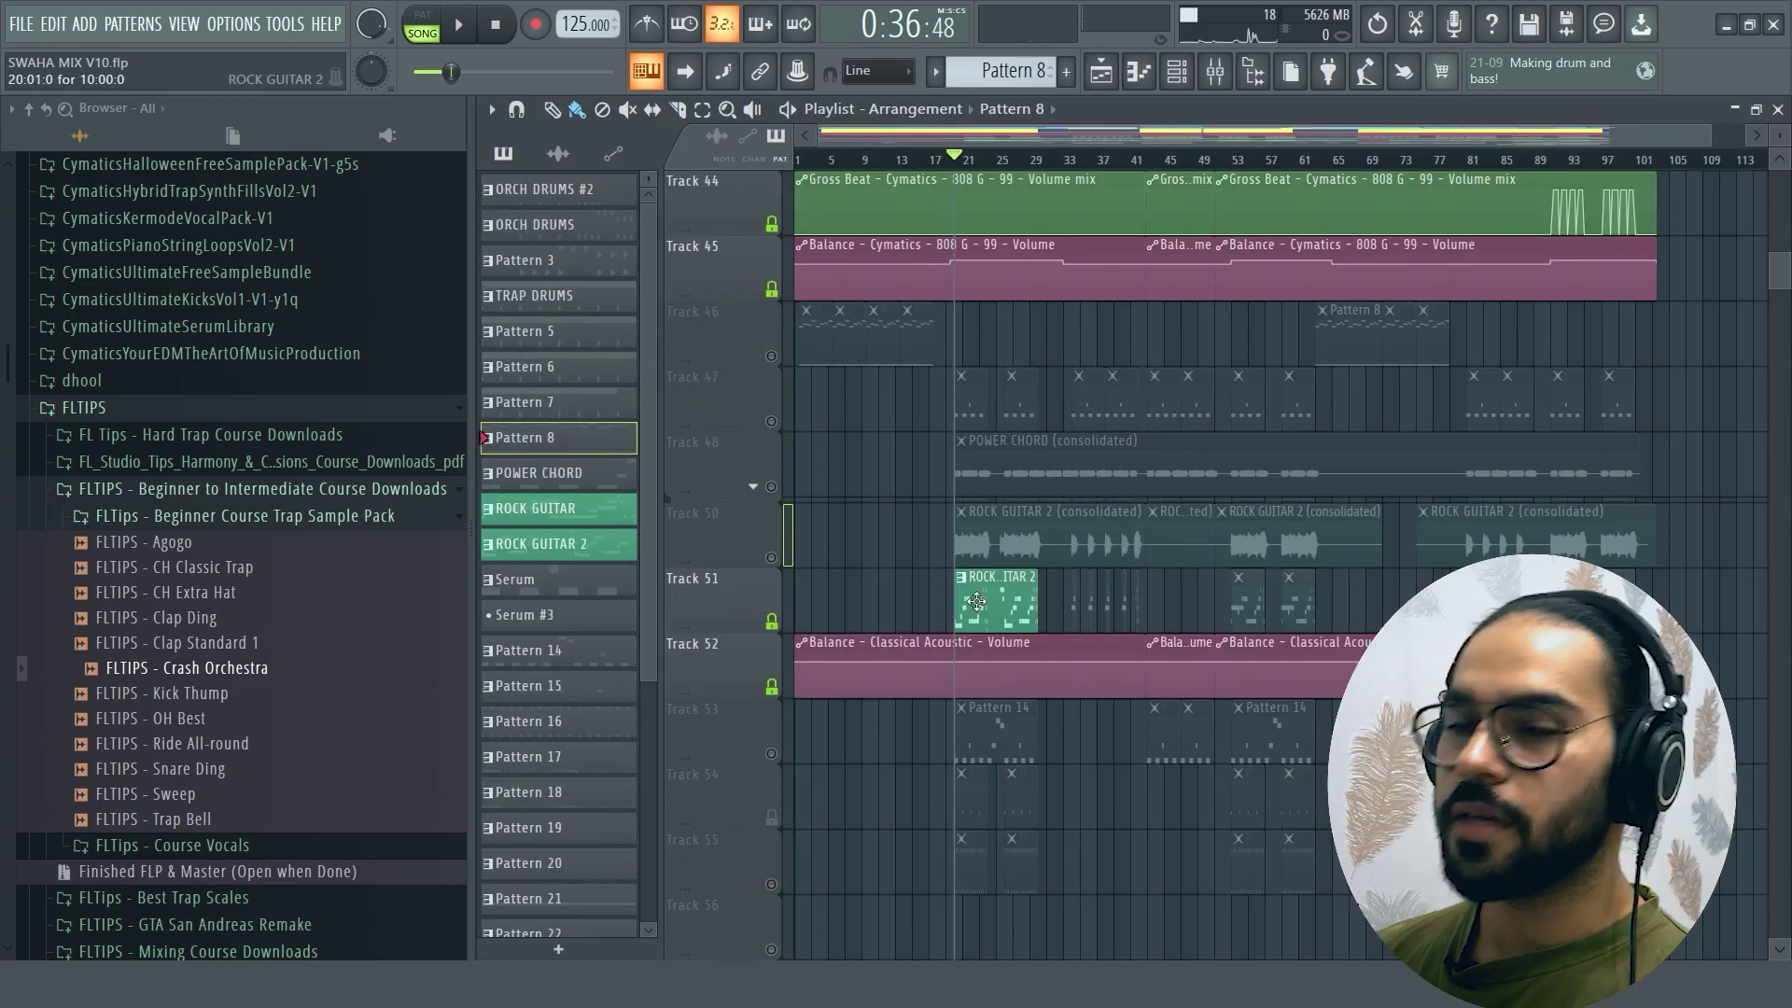
pyautogui.press('space')
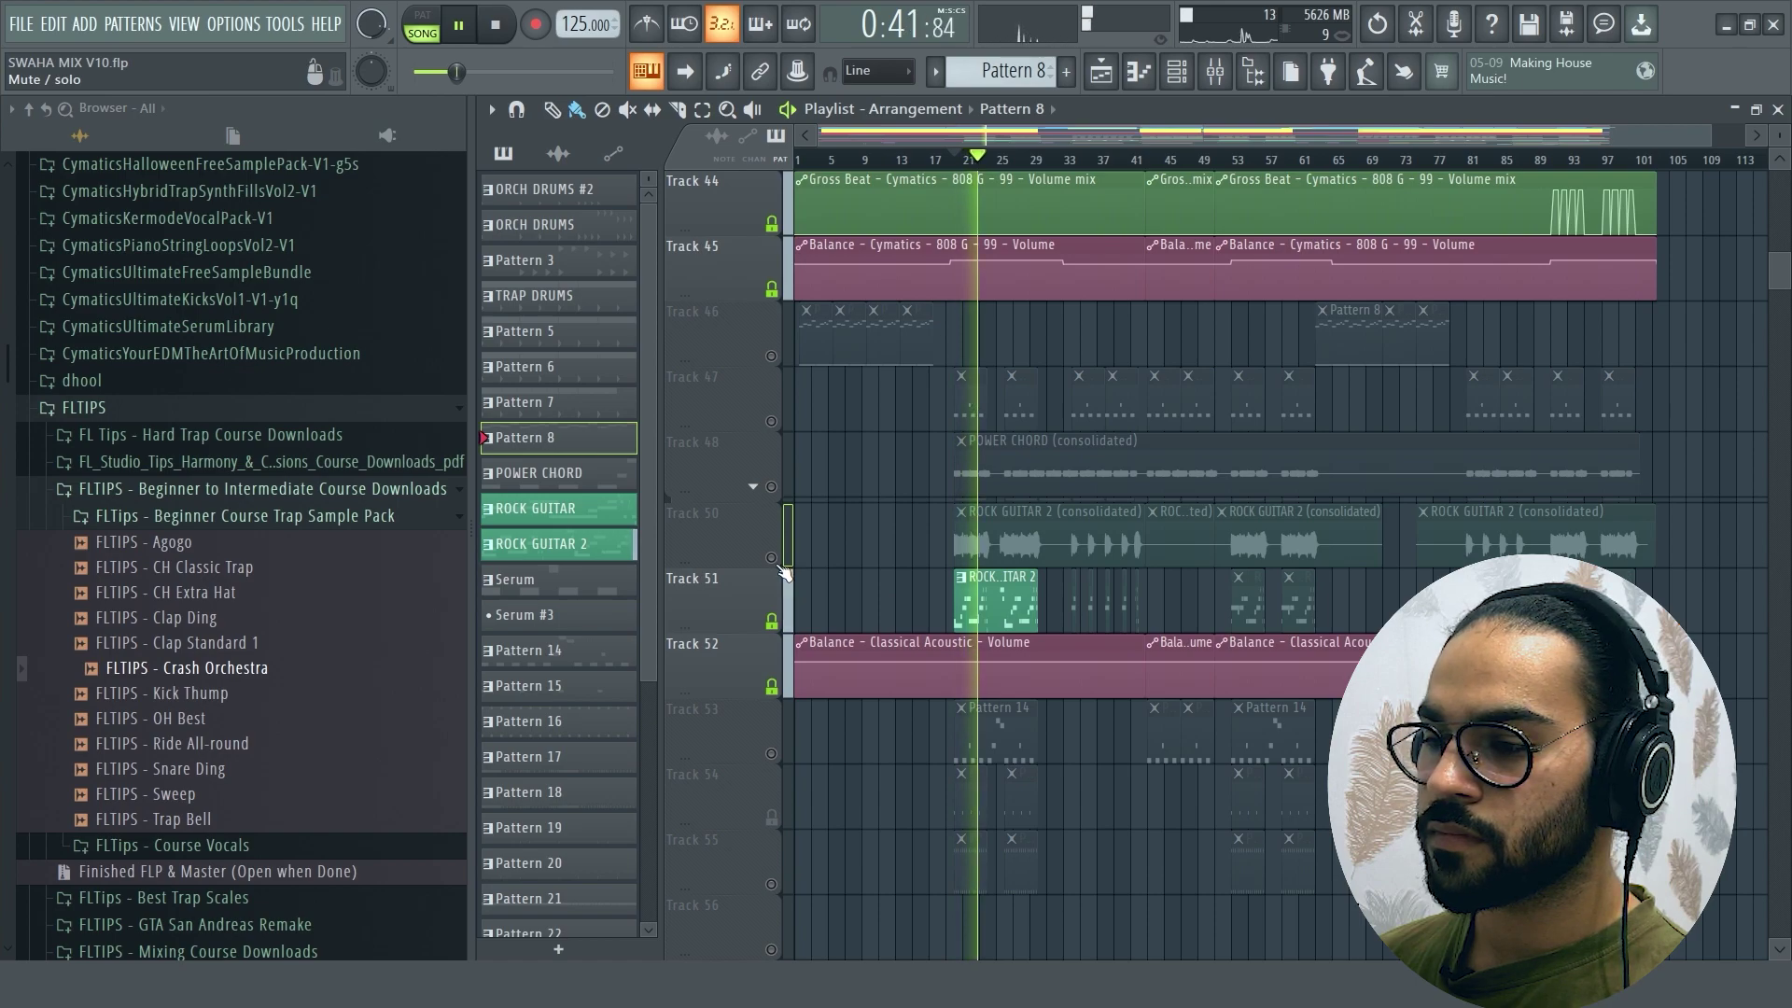
# Step: Unmute Track 50's ROCK GUITAR 2 clips and play Track 50 soloed instead
pyautogui.press('space')
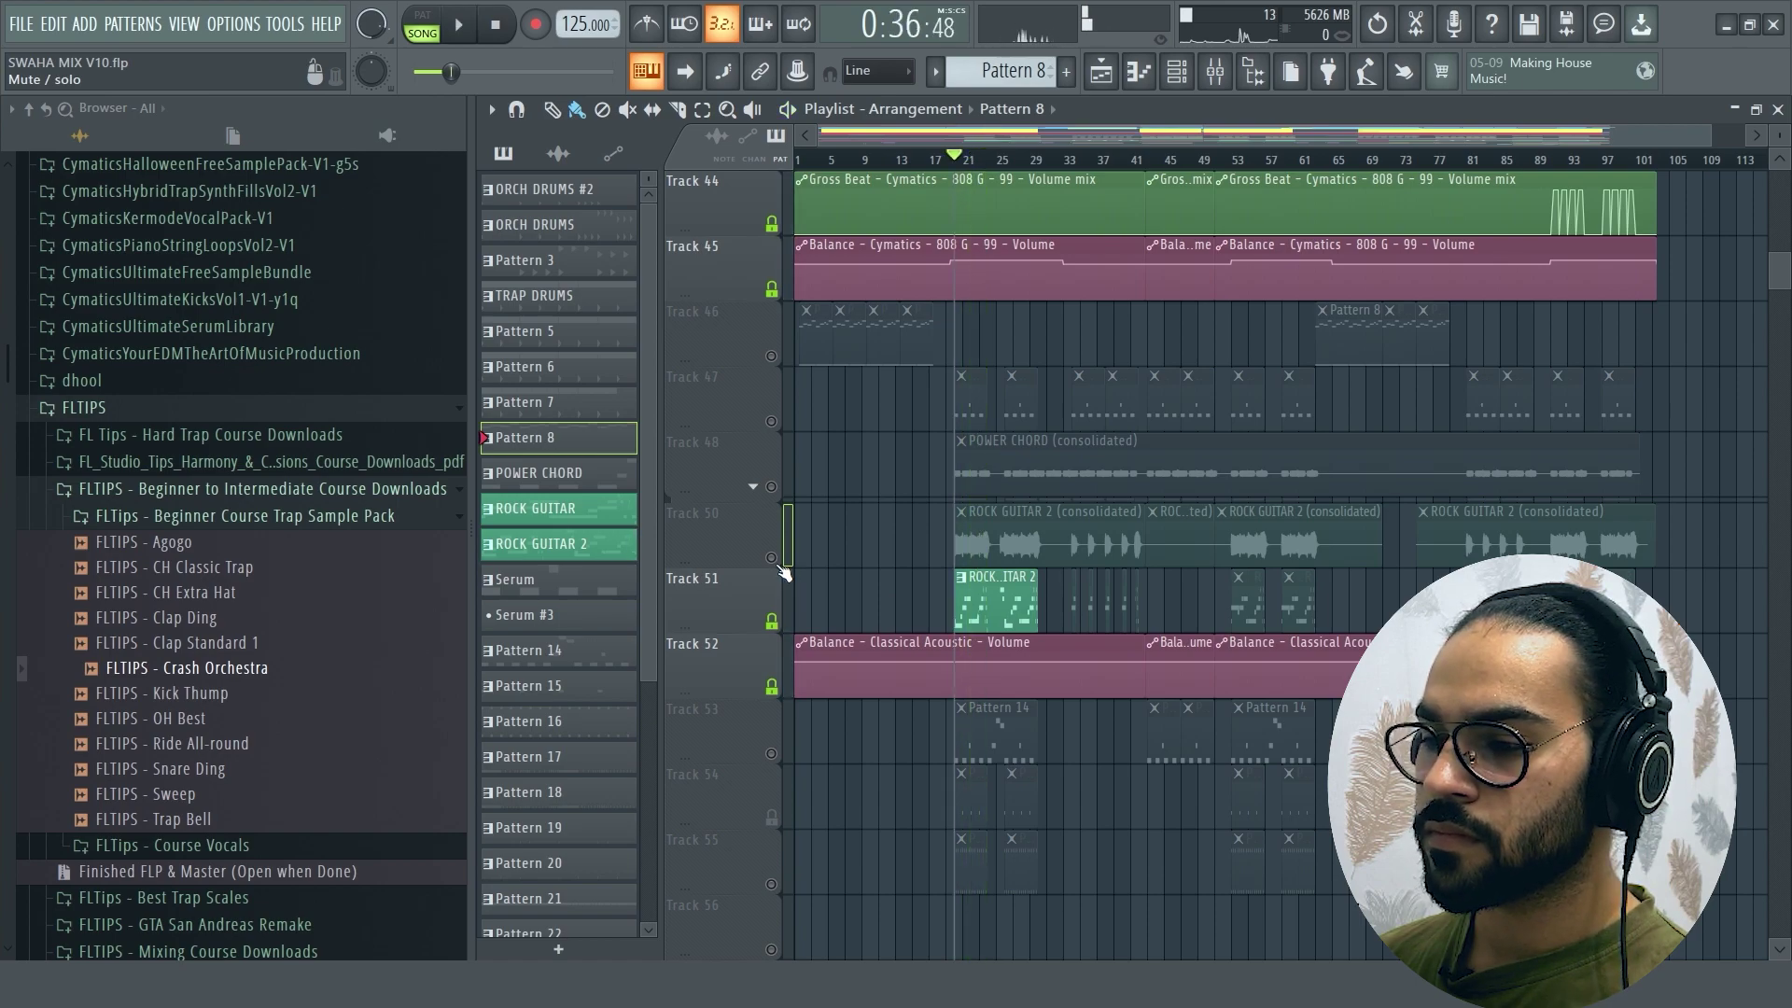
pyautogui.click(787, 550)
pyautogui.click(784, 597)
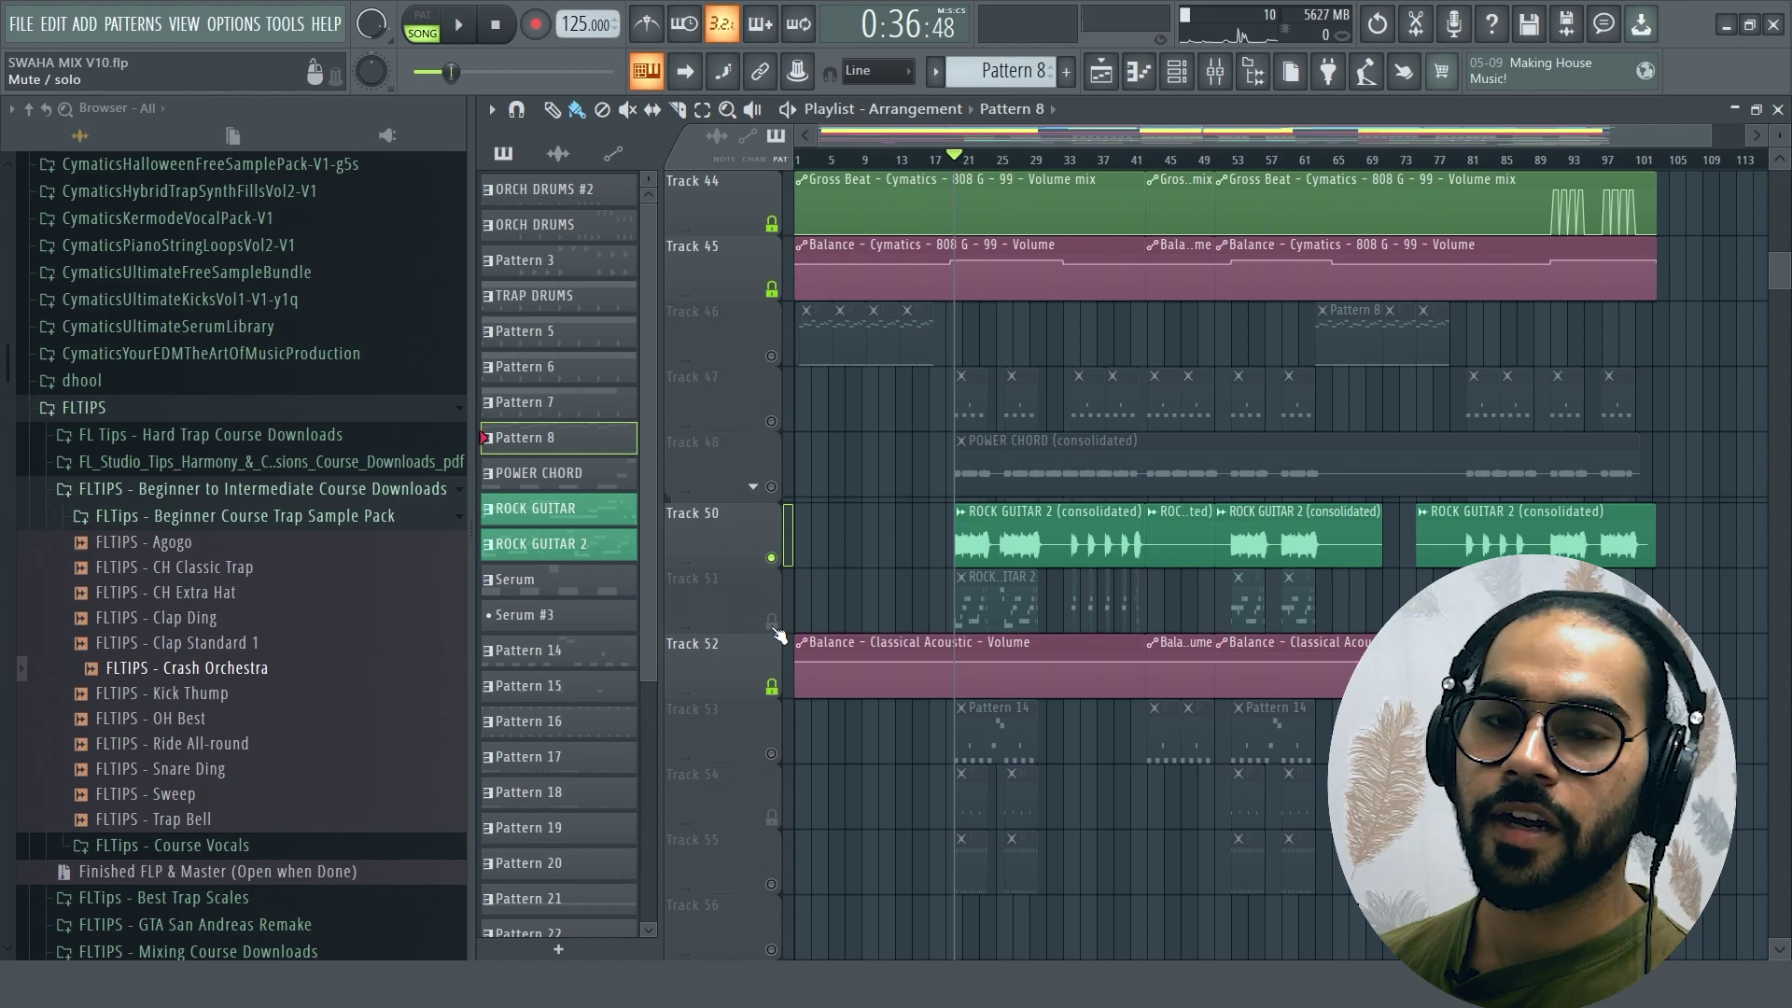
pyautogui.press('space')
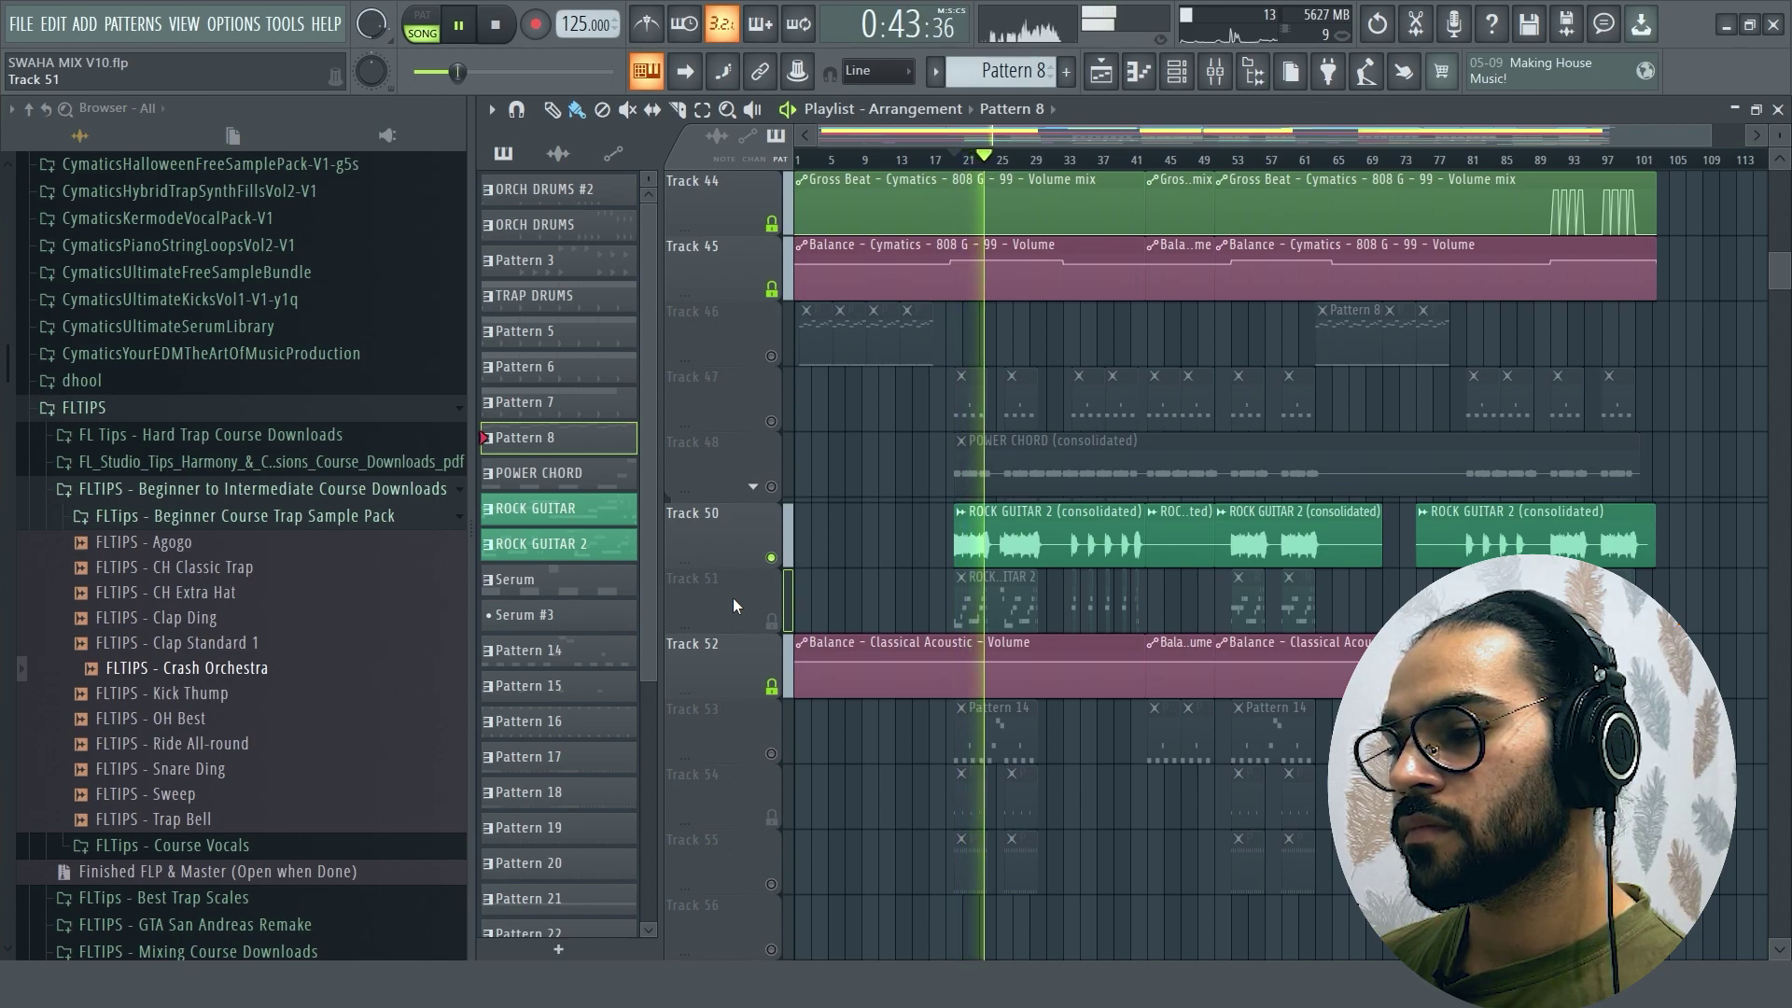
# Step: Solo Track 53's Pattern 14 clips and play them from bar 19
pyautogui.press('space')
pyautogui.scroll(-3, 734, 605)
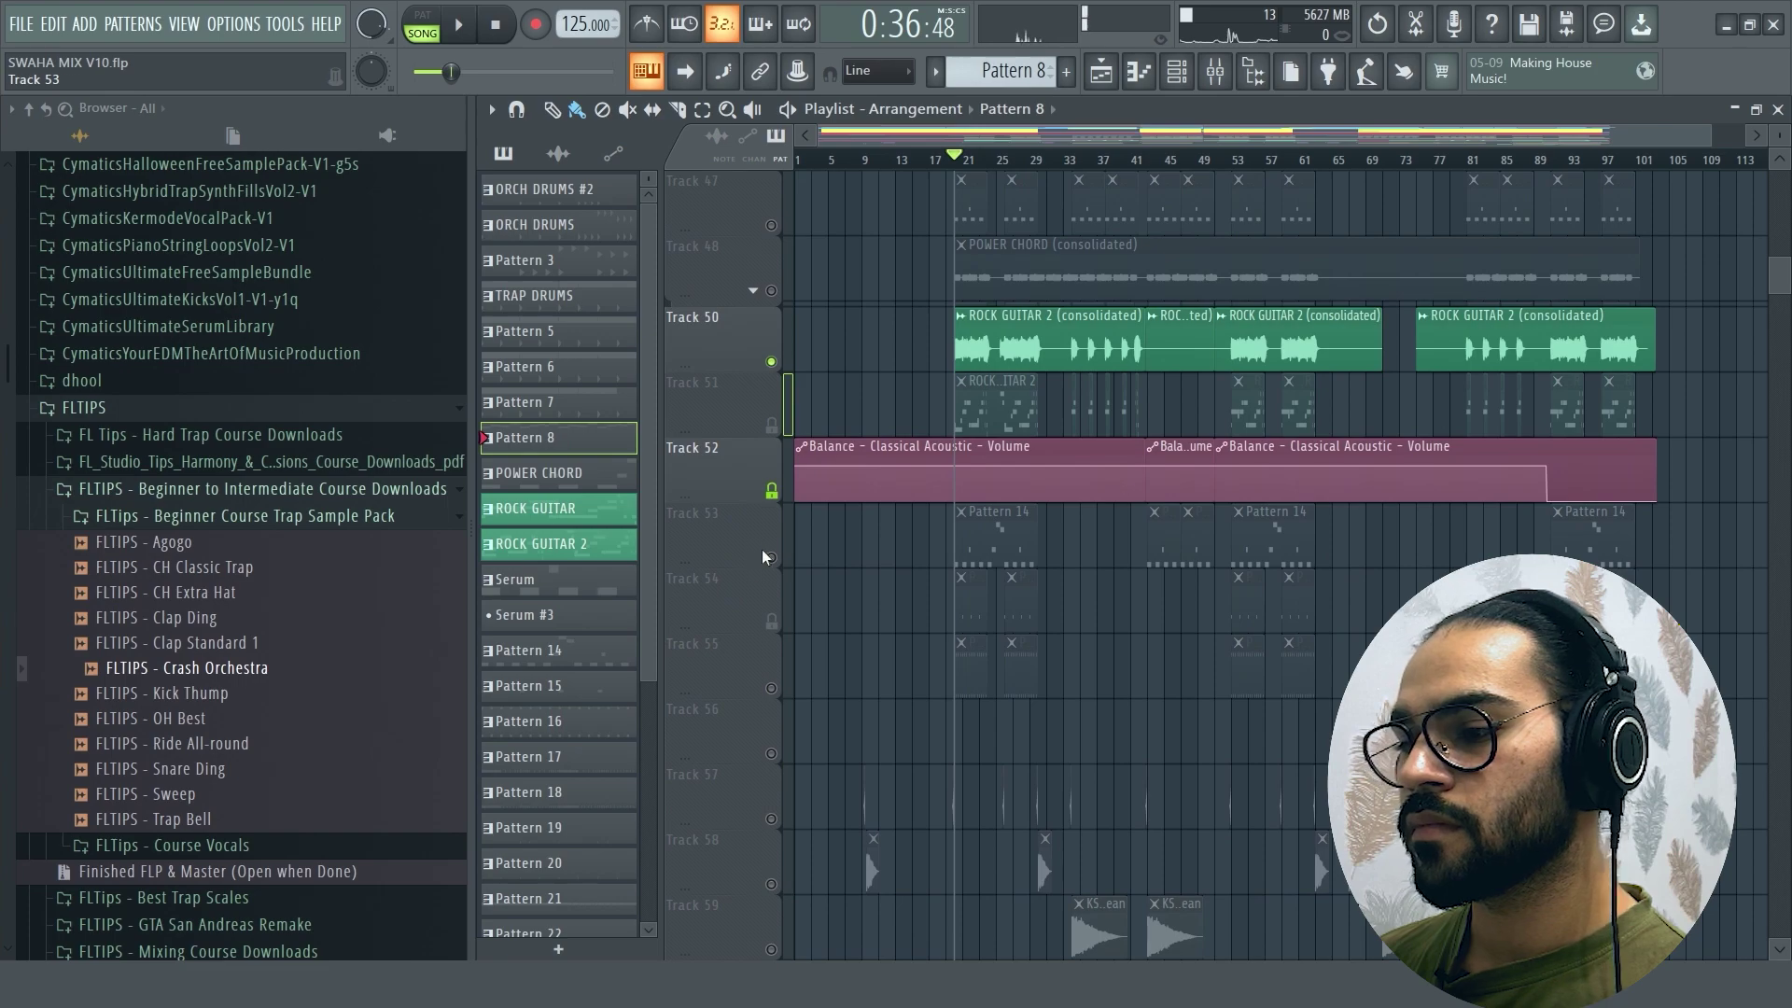
pyautogui.rightClick(771, 560)
pyautogui.click(950, 160)
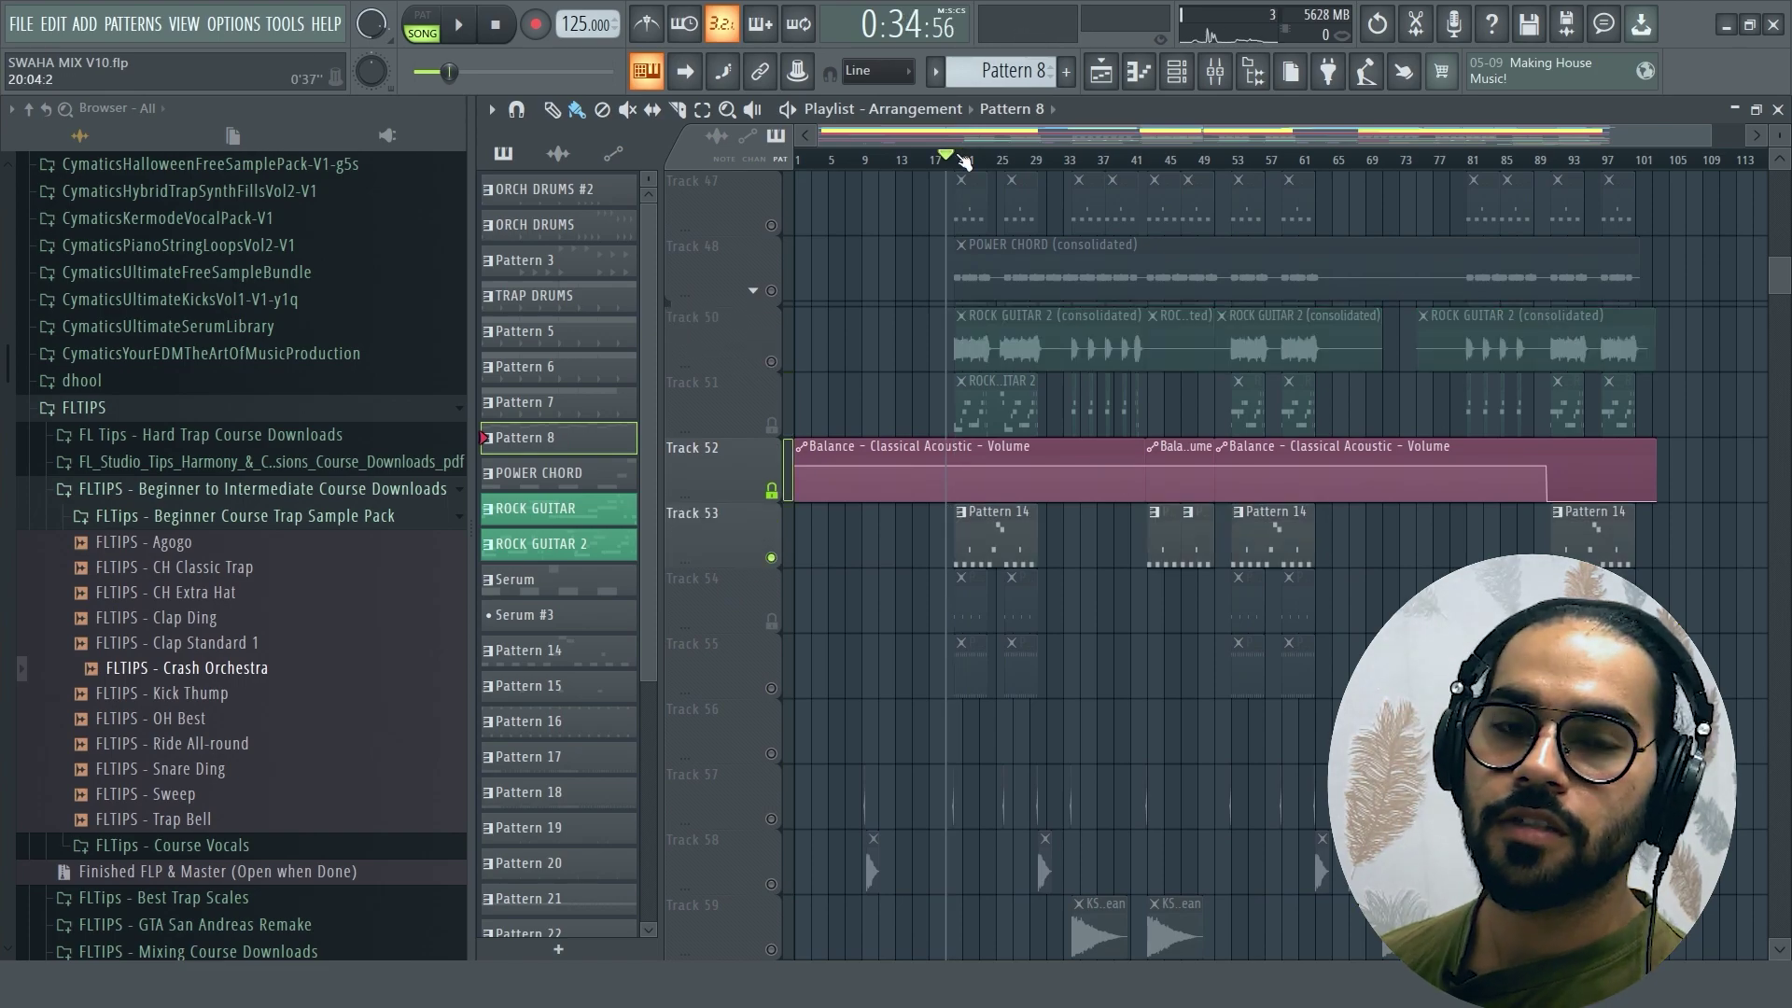
pyautogui.press('space')
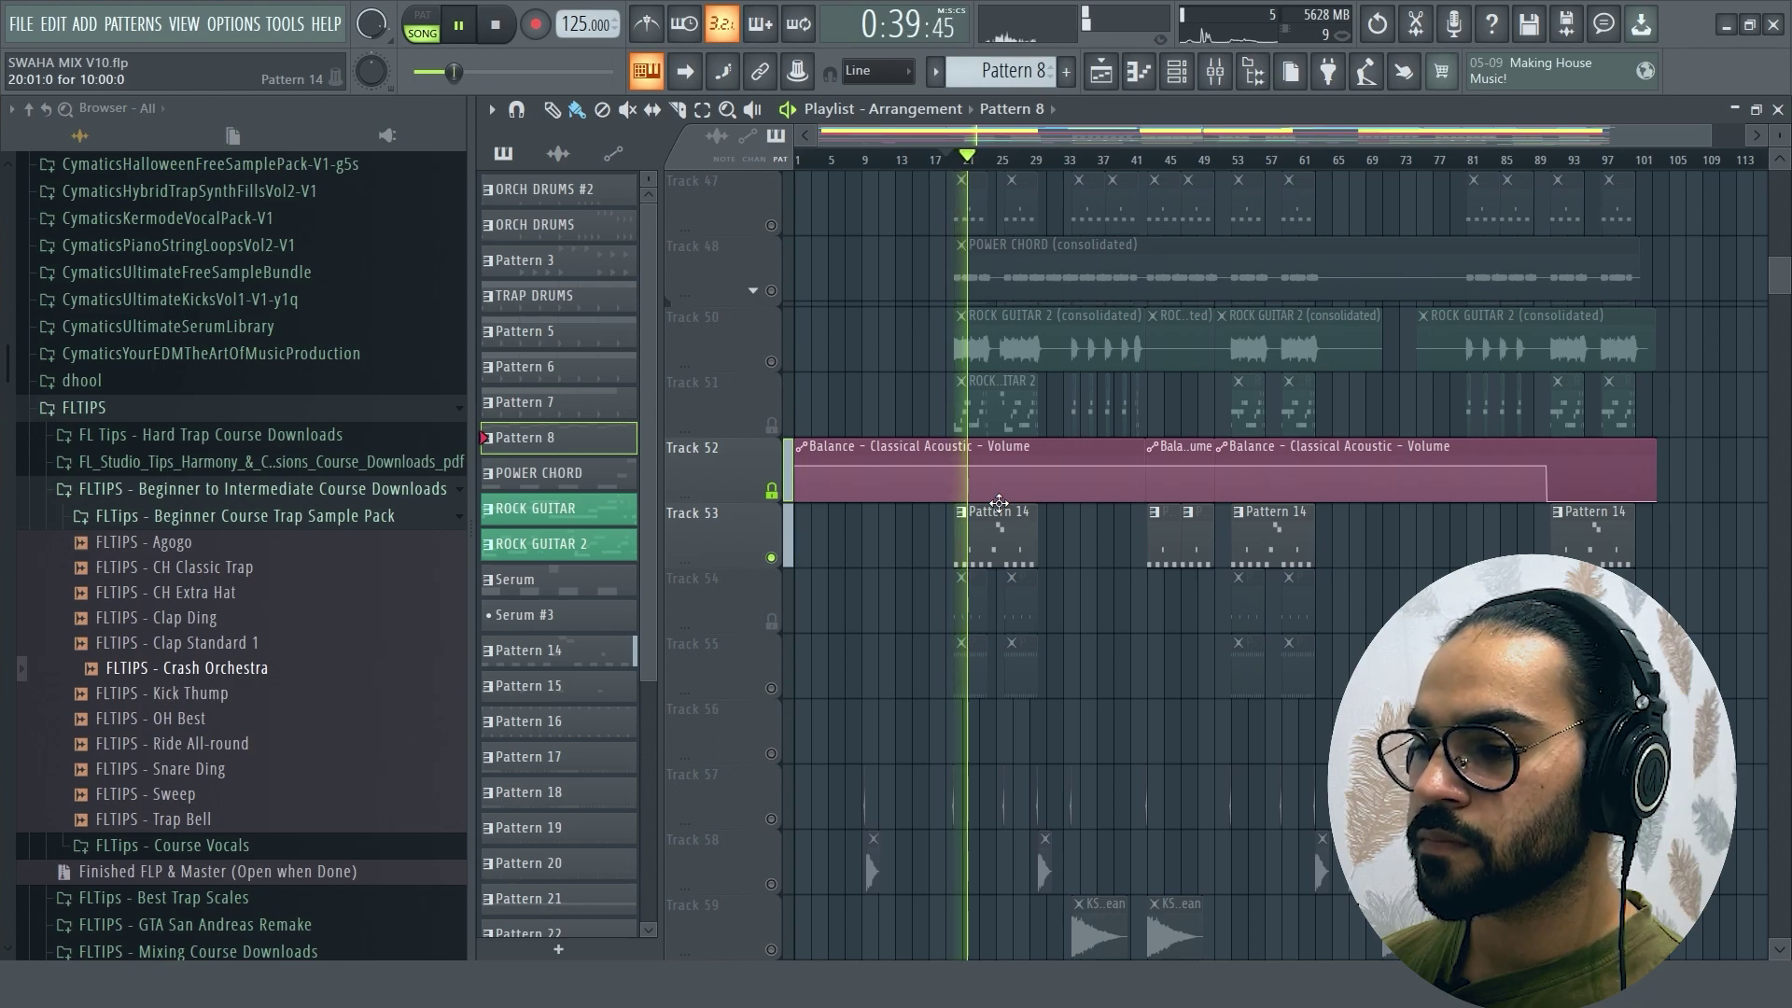
pyautogui.press('space')
# Step: Solo Track 54 instead, play it, then stop playback
pyautogui.rightClick(771, 623)
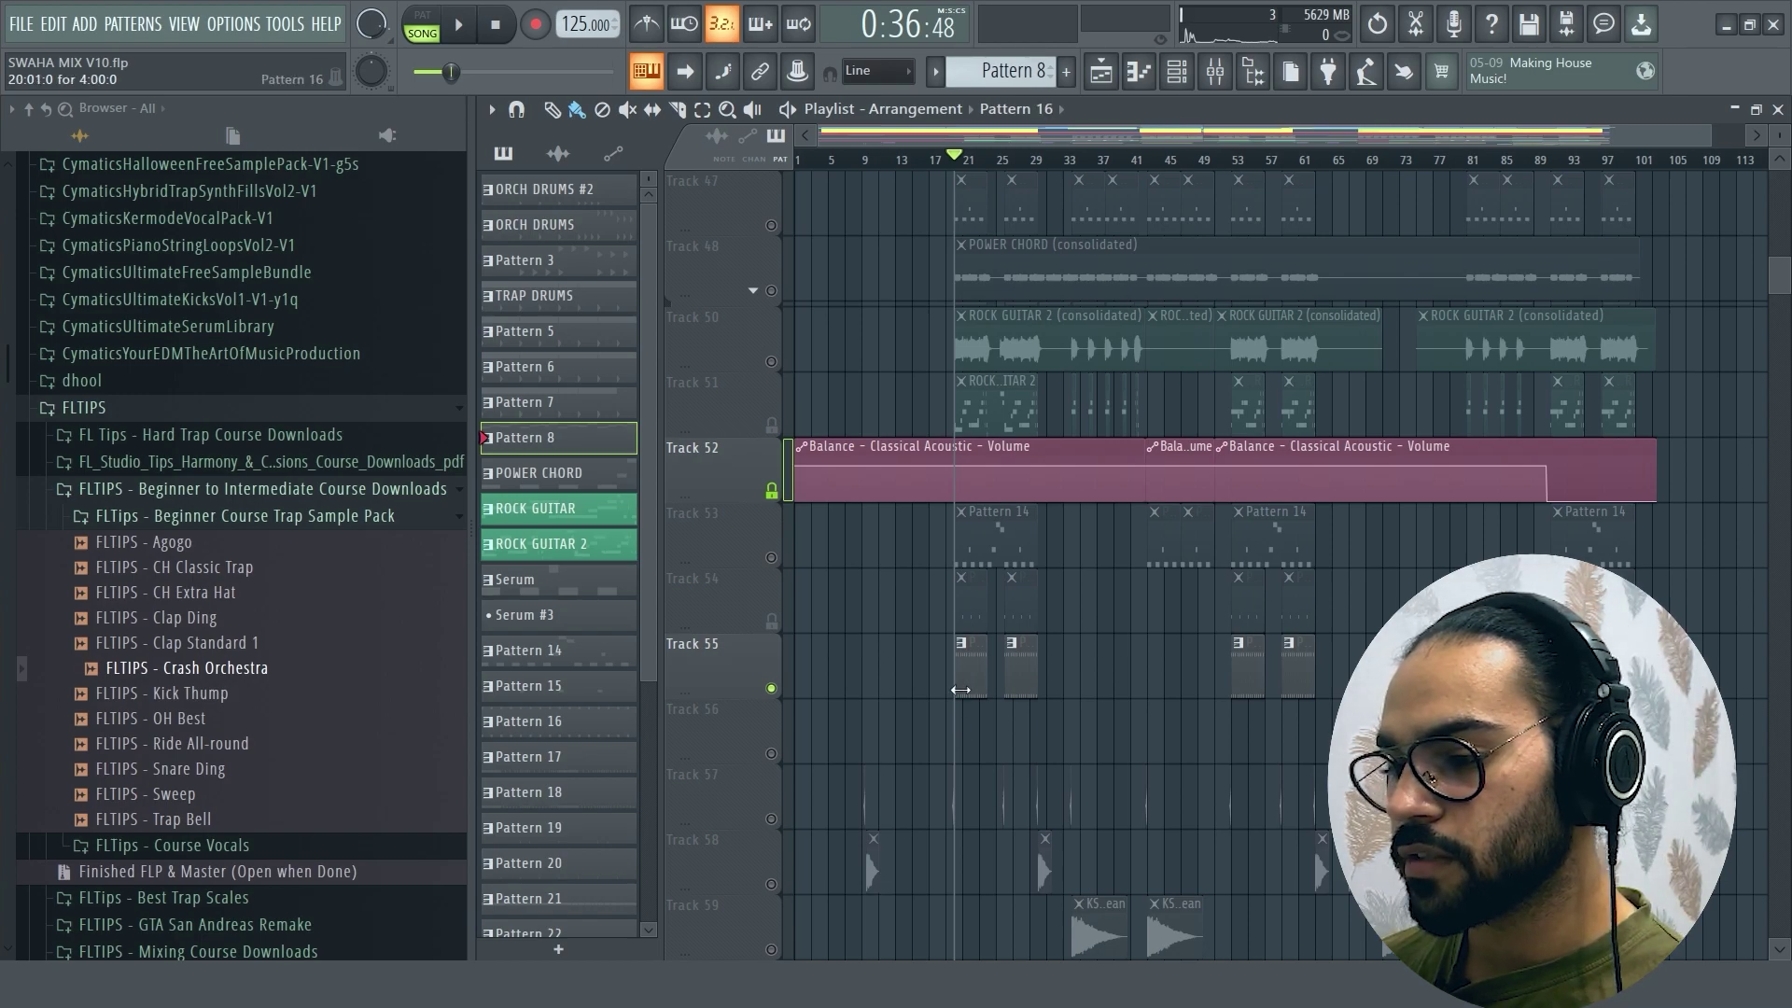
pyautogui.press('space')
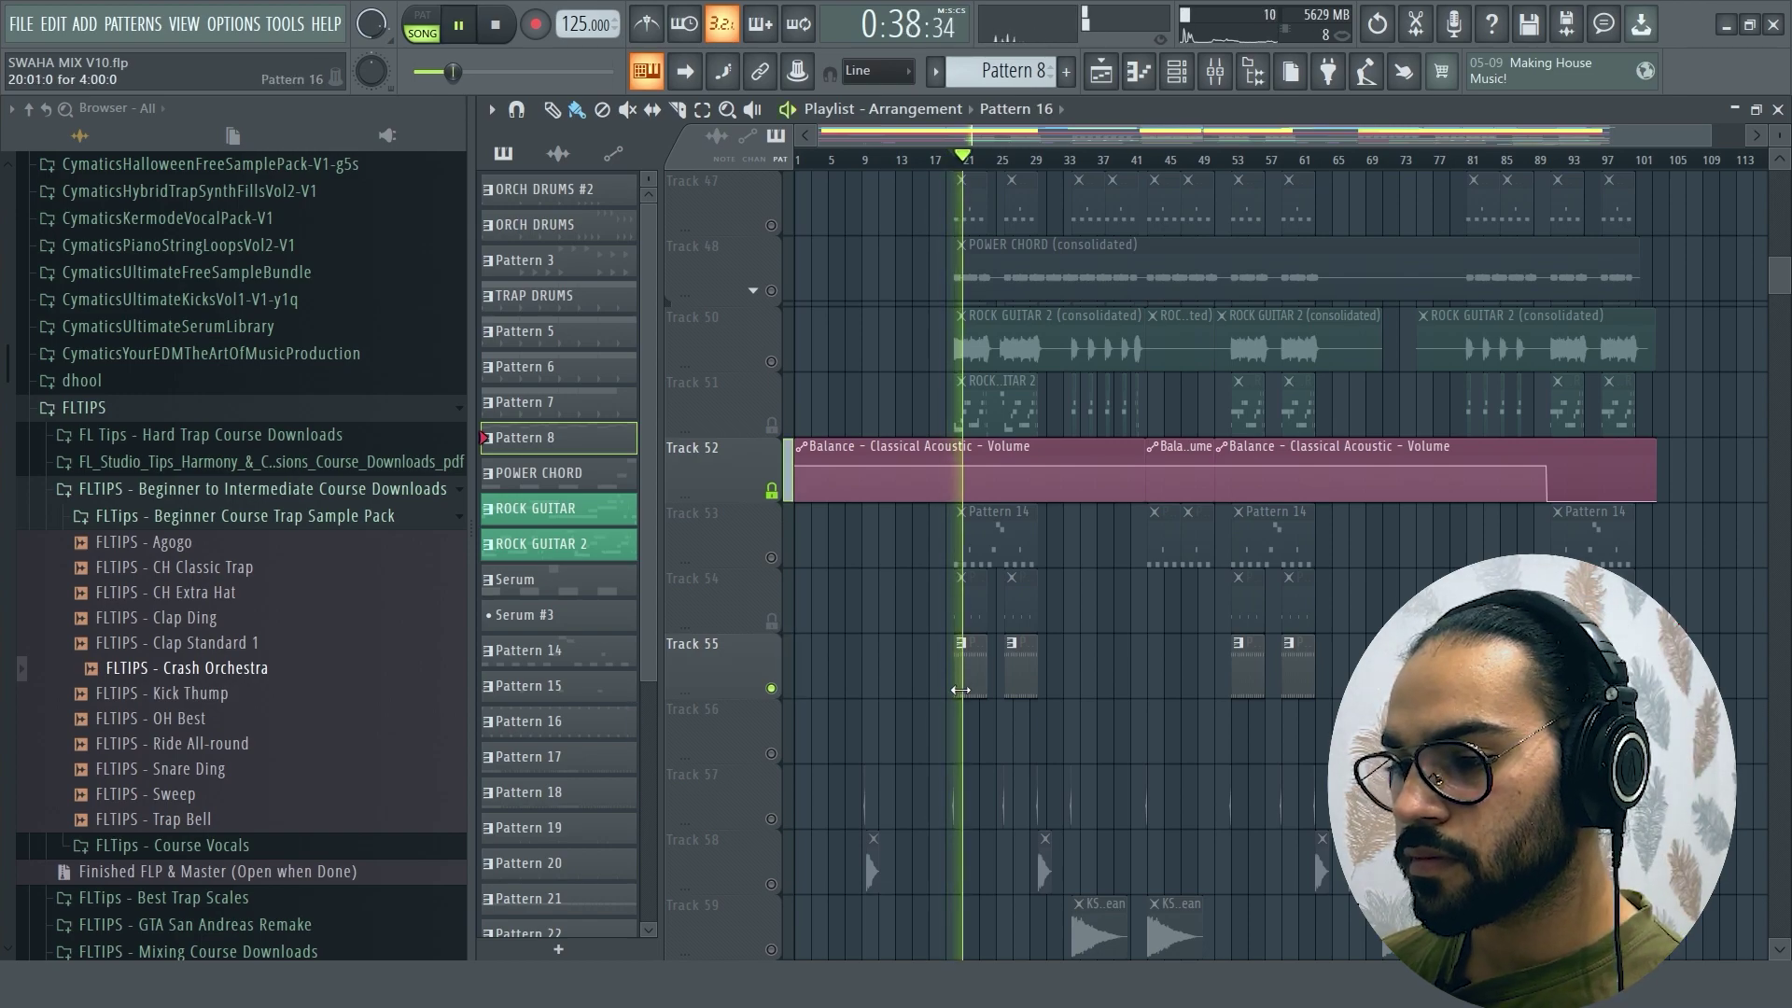
pyautogui.scroll(-2, 1061, 687)
pyautogui.press('space')
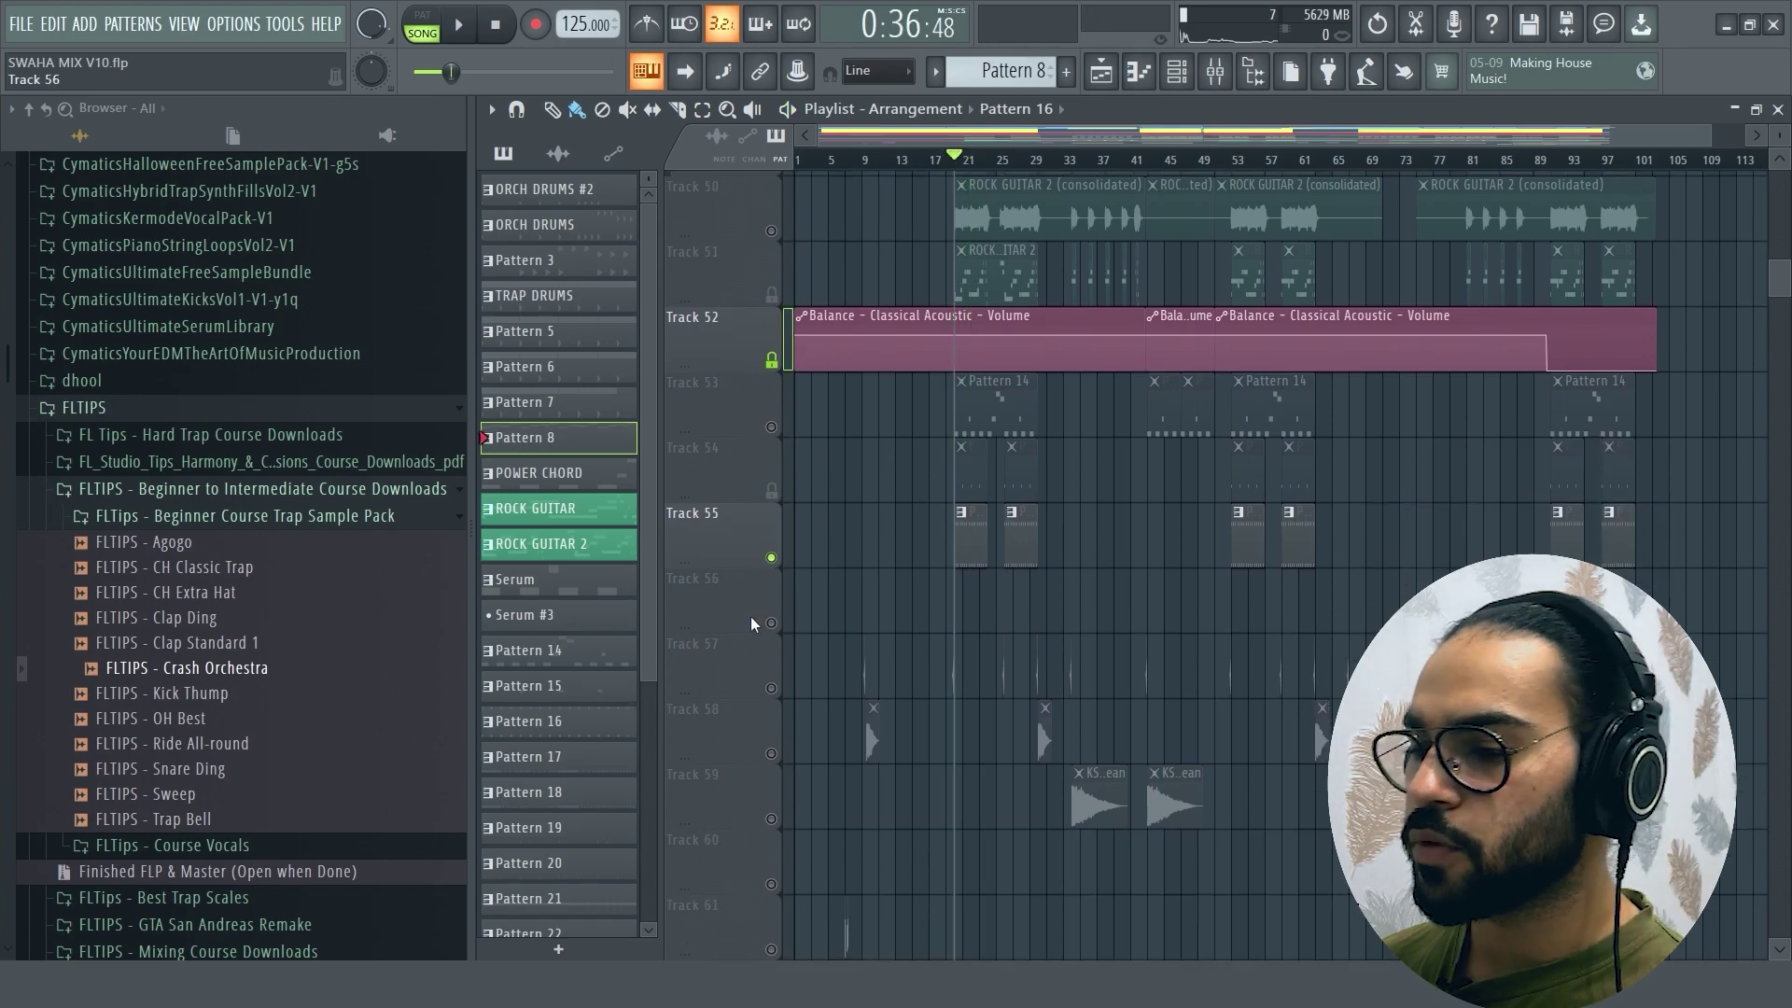
# Step: Play the song from bar 9, then stop and return to bar 9
pyautogui.scroll(-4, 786, 371)
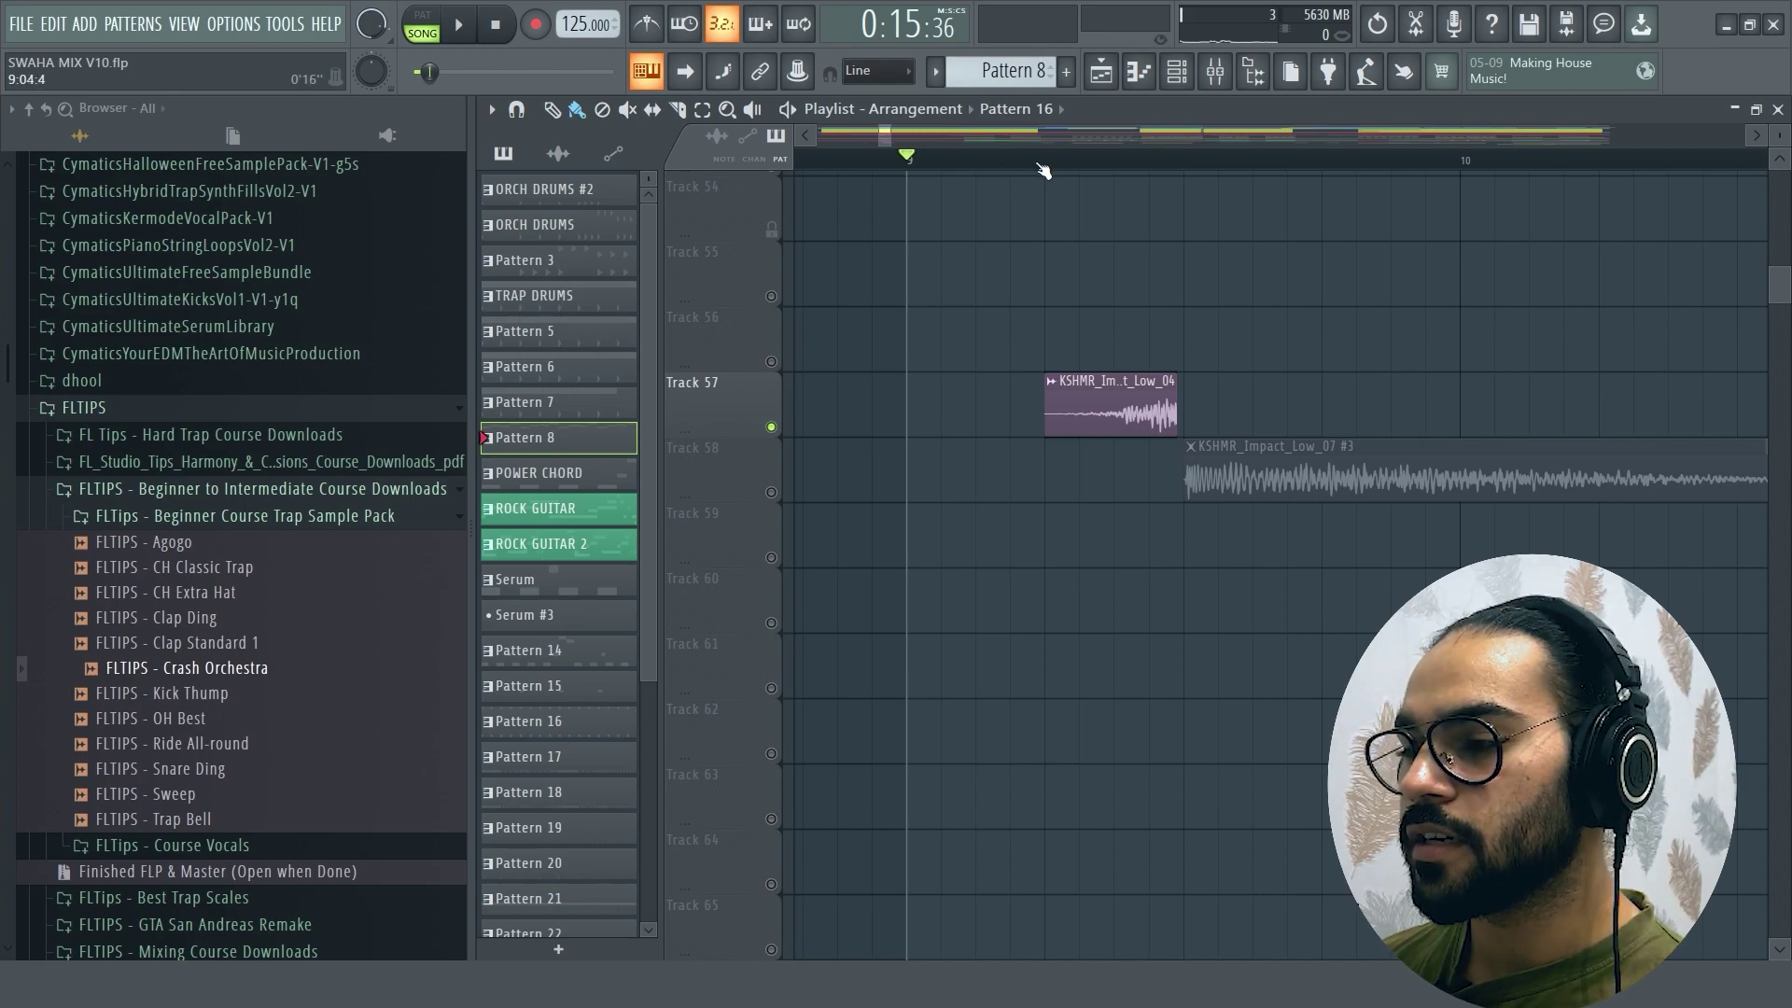
pyautogui.press('space')
pyautogui.scroll(-8, 960, 462)
pyautogui.press('space')
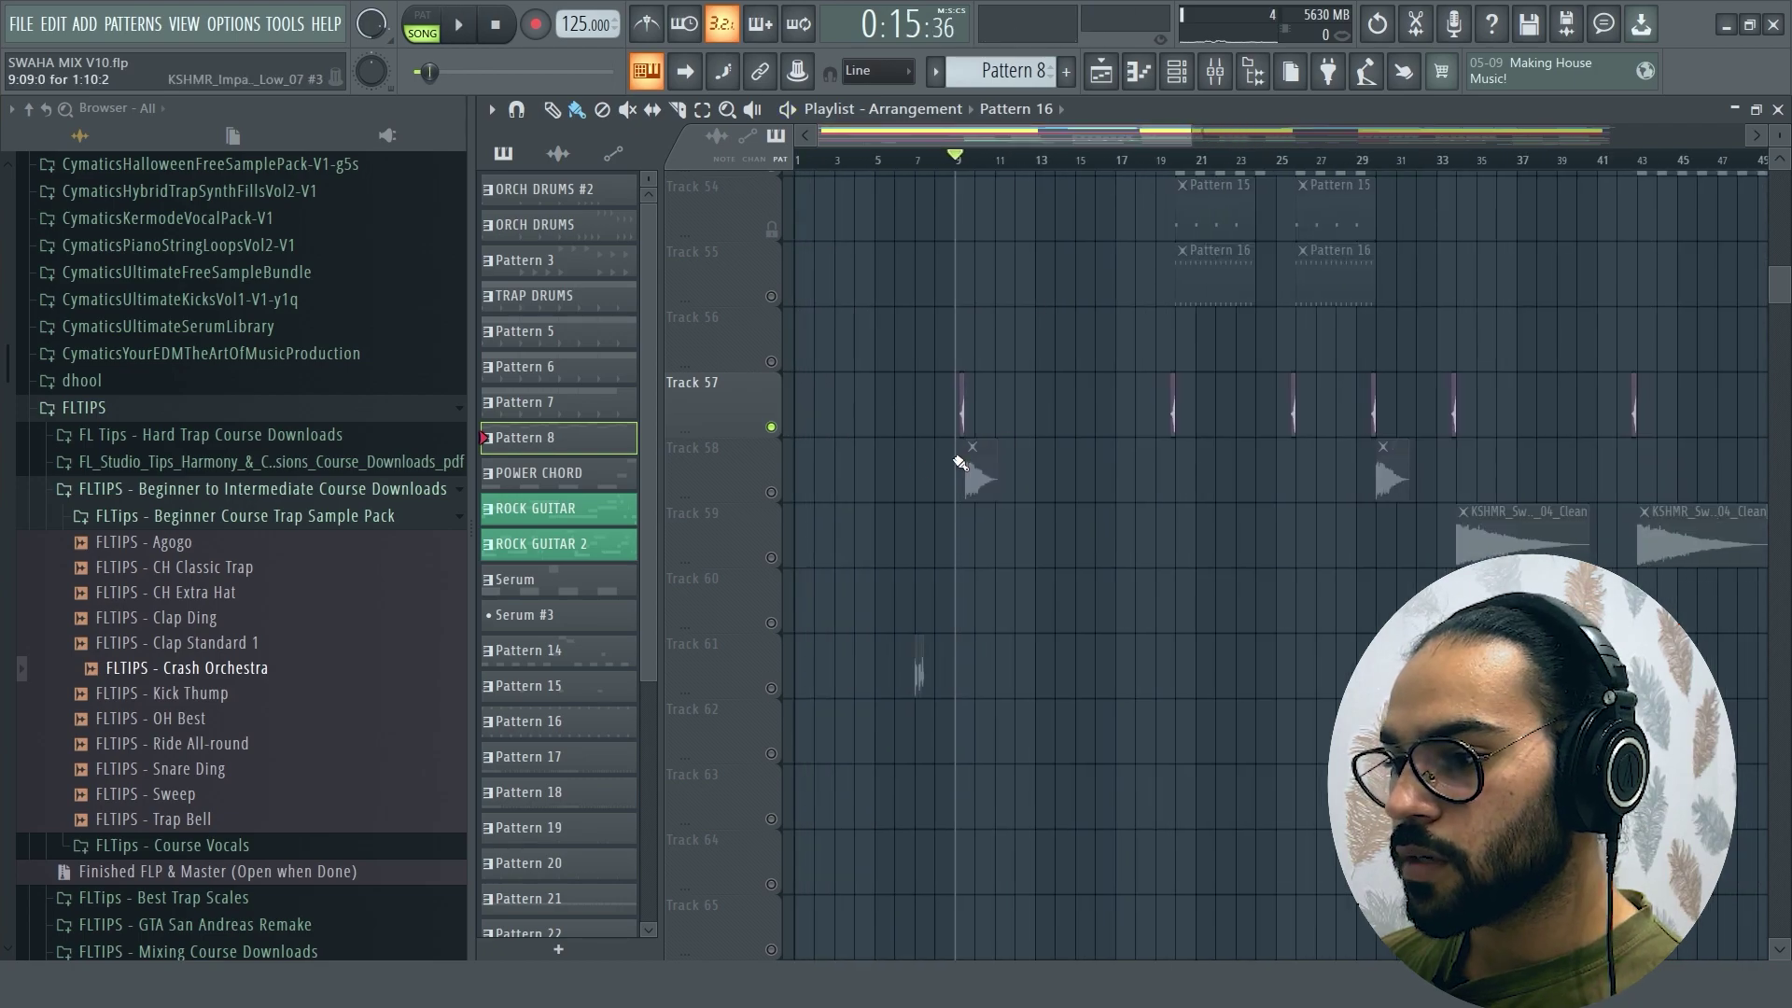
# Step: Play Track 58's clips and the sweep clips, then select Track 60 and move to bar 90
pyautogui.click(781, 495)
pyautogui.press('space')
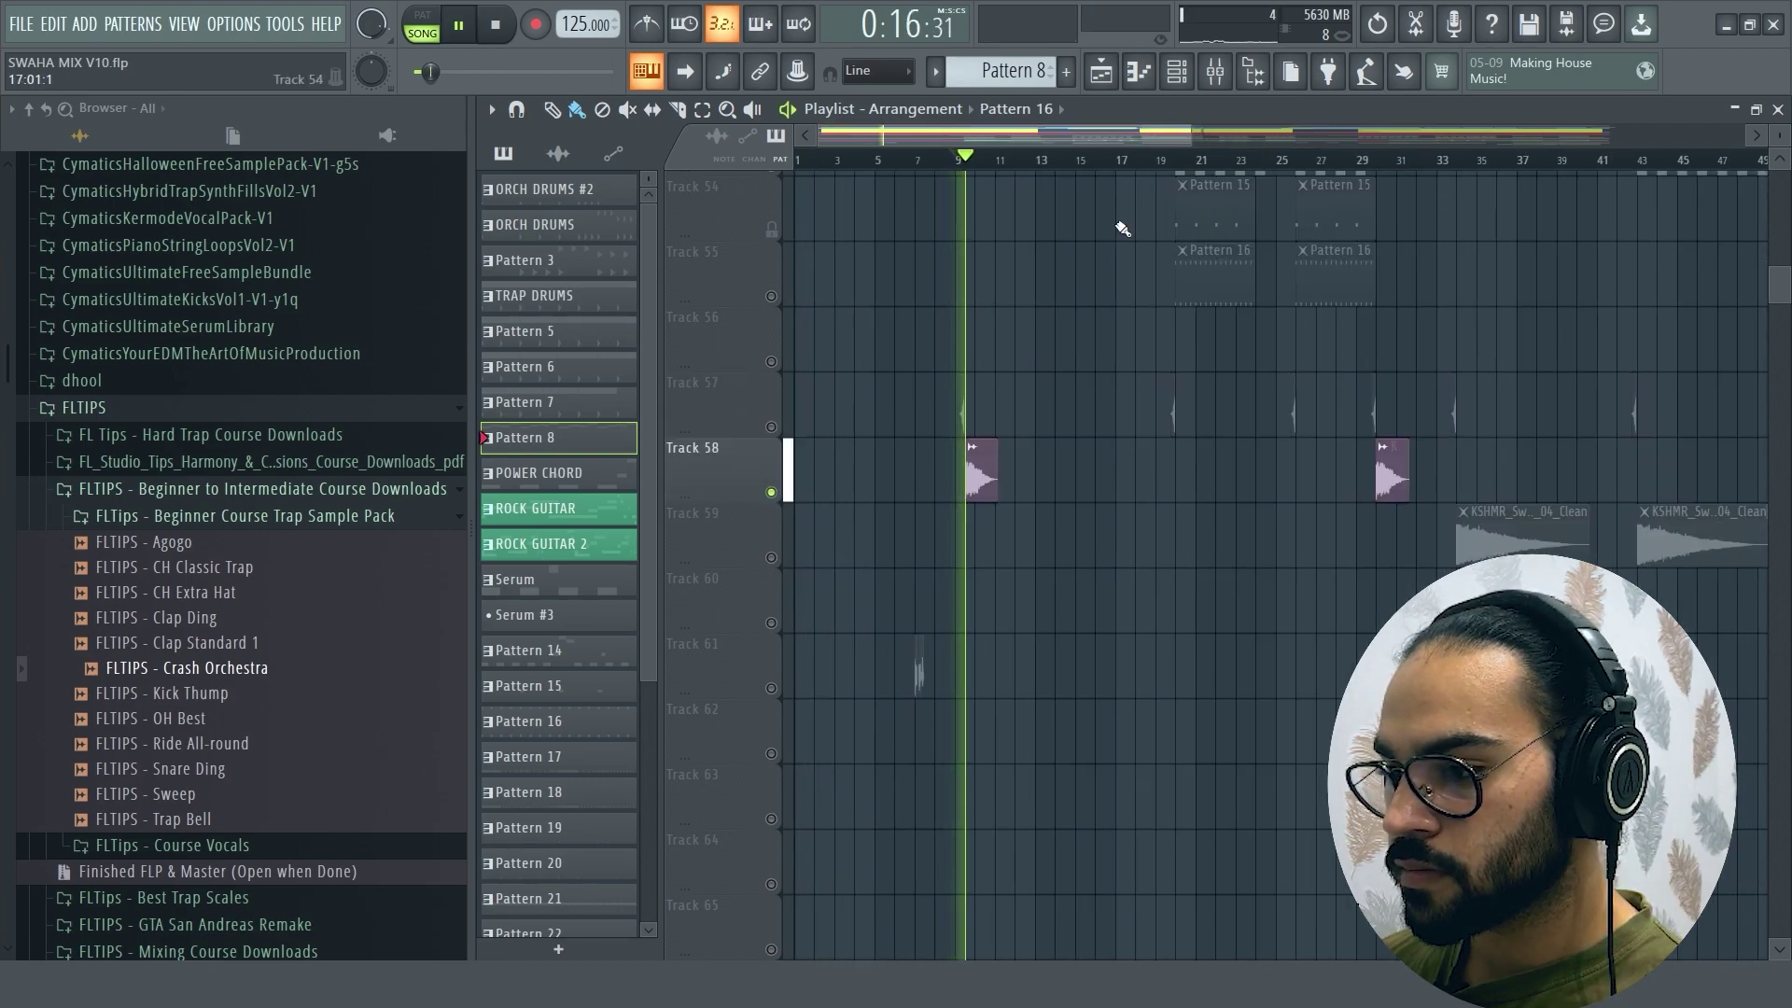
pyautogui.scroll(-5, 1566, 502)
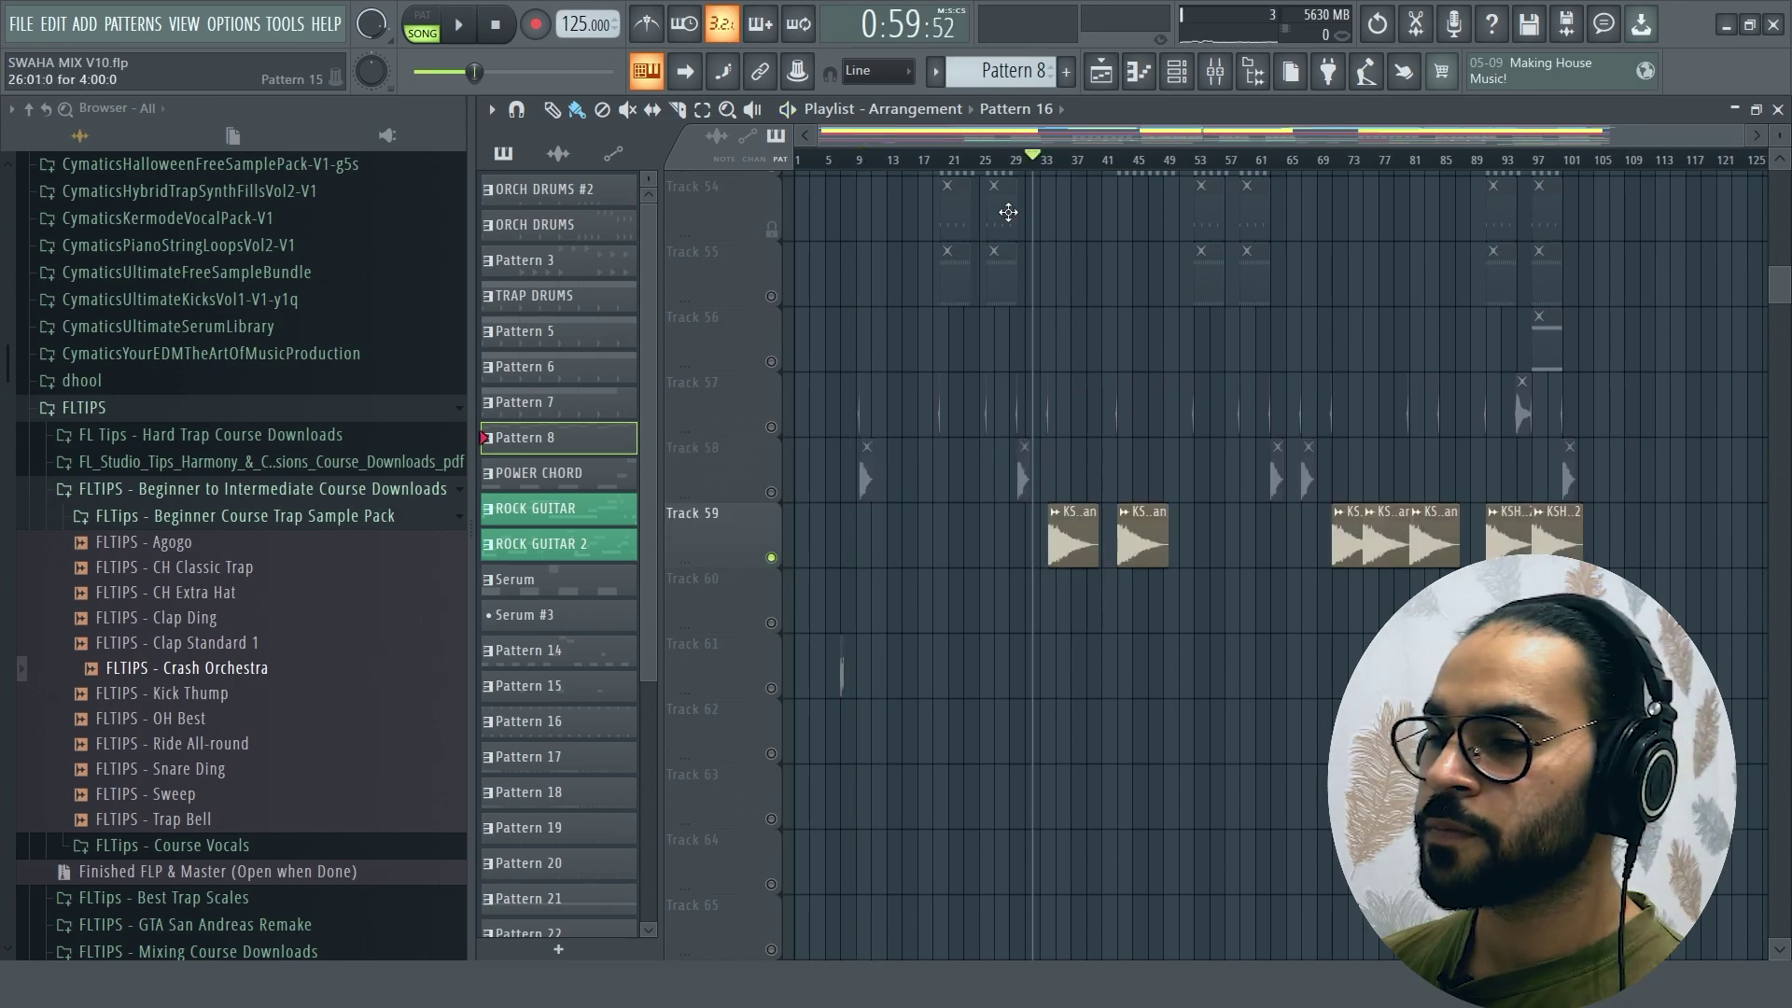
pyautogui.press('space')
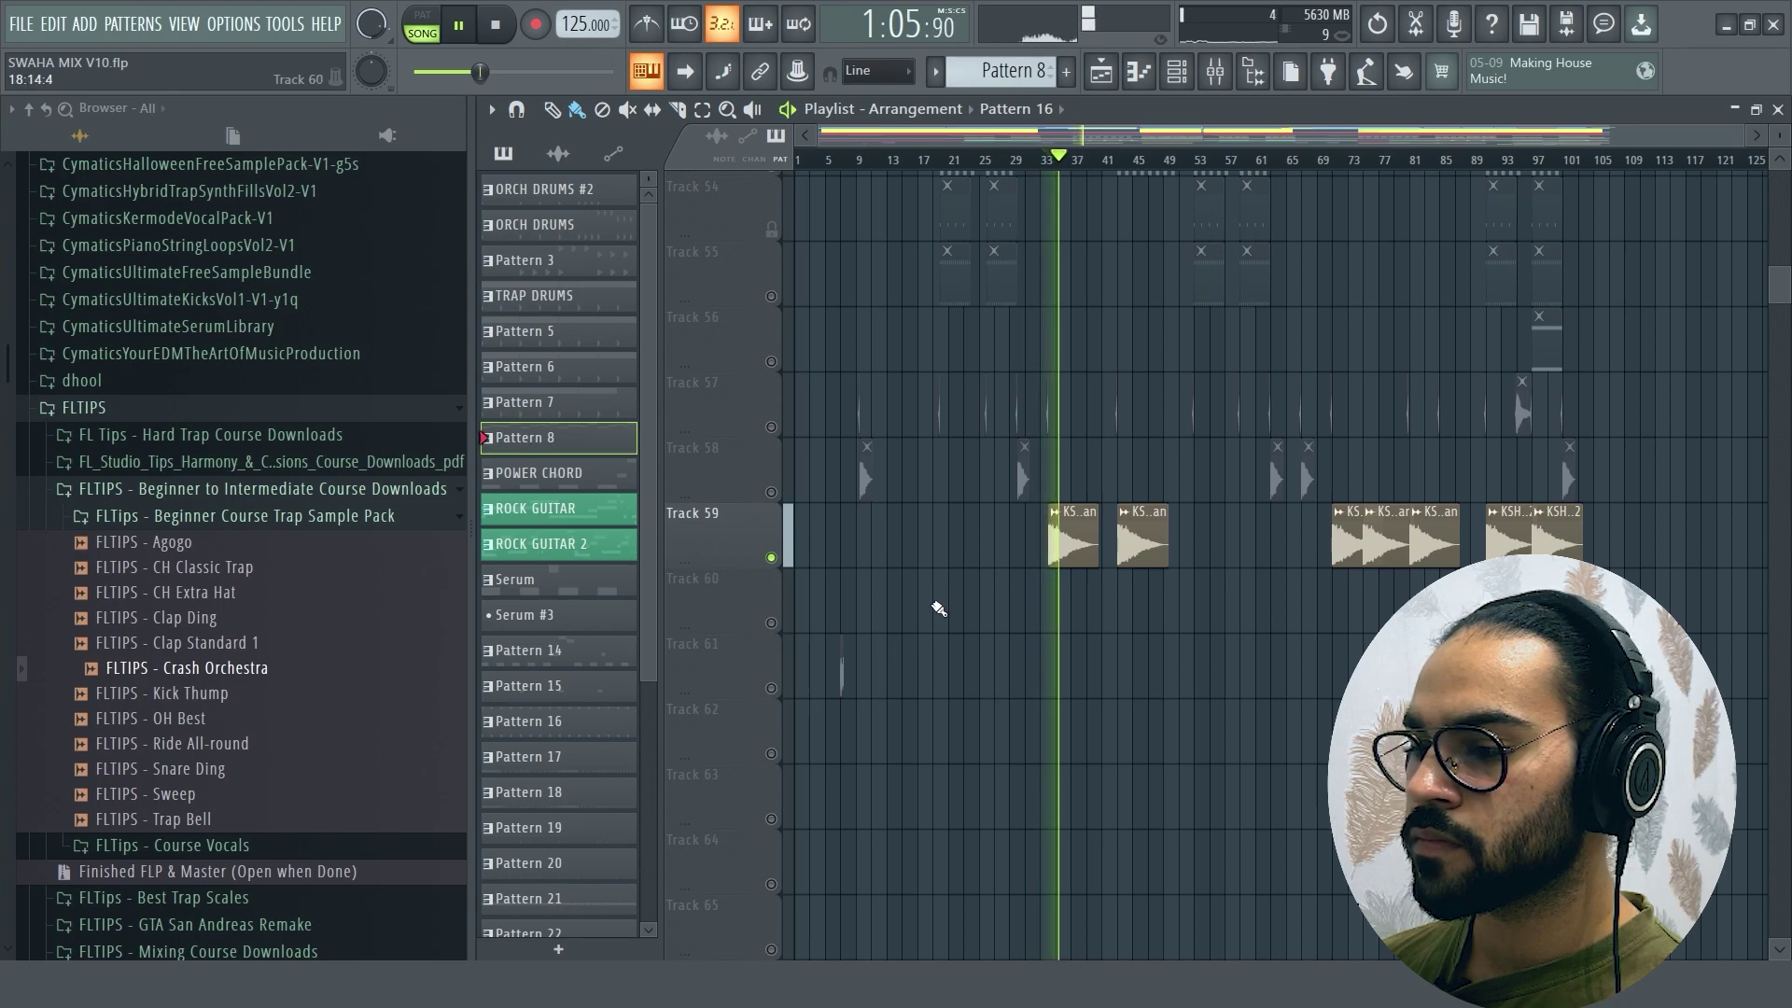
pyautogui.press('space')
pyautogui.click(772, 622)
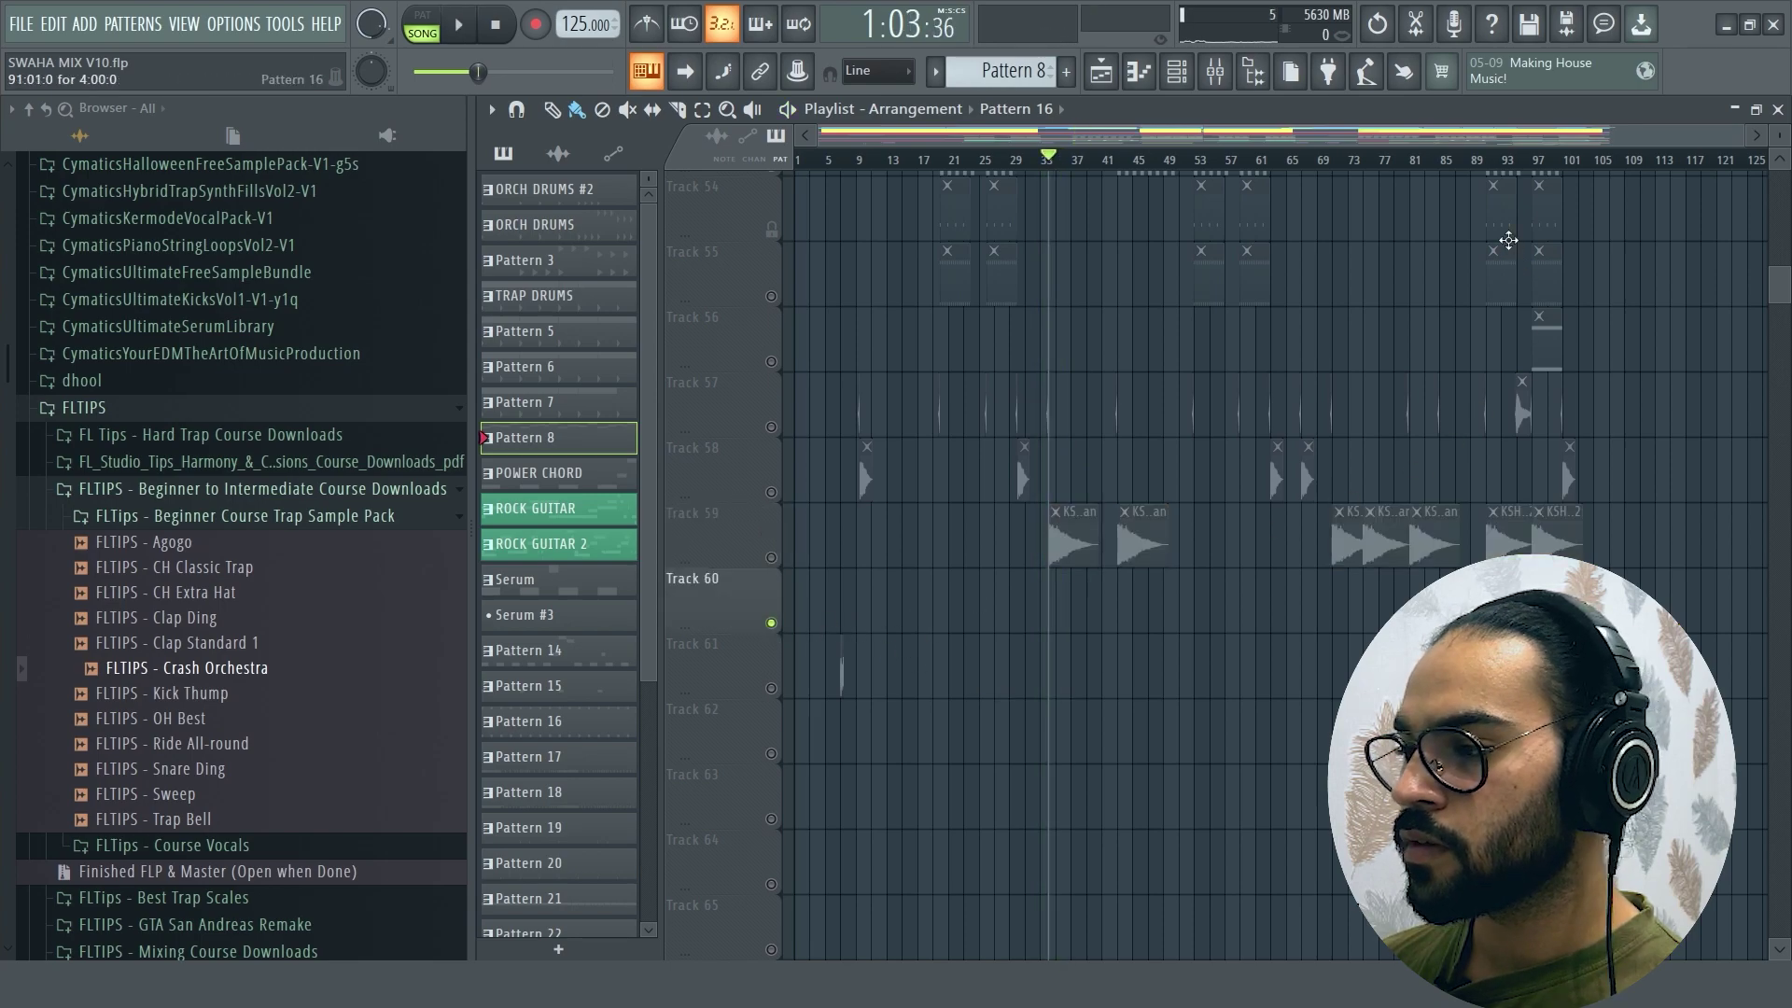
pyautogui.click(1490, 162)
# Step: Play from bar 90, select Track 61, then move the playhead to bar 97
pyautogui.press('space')
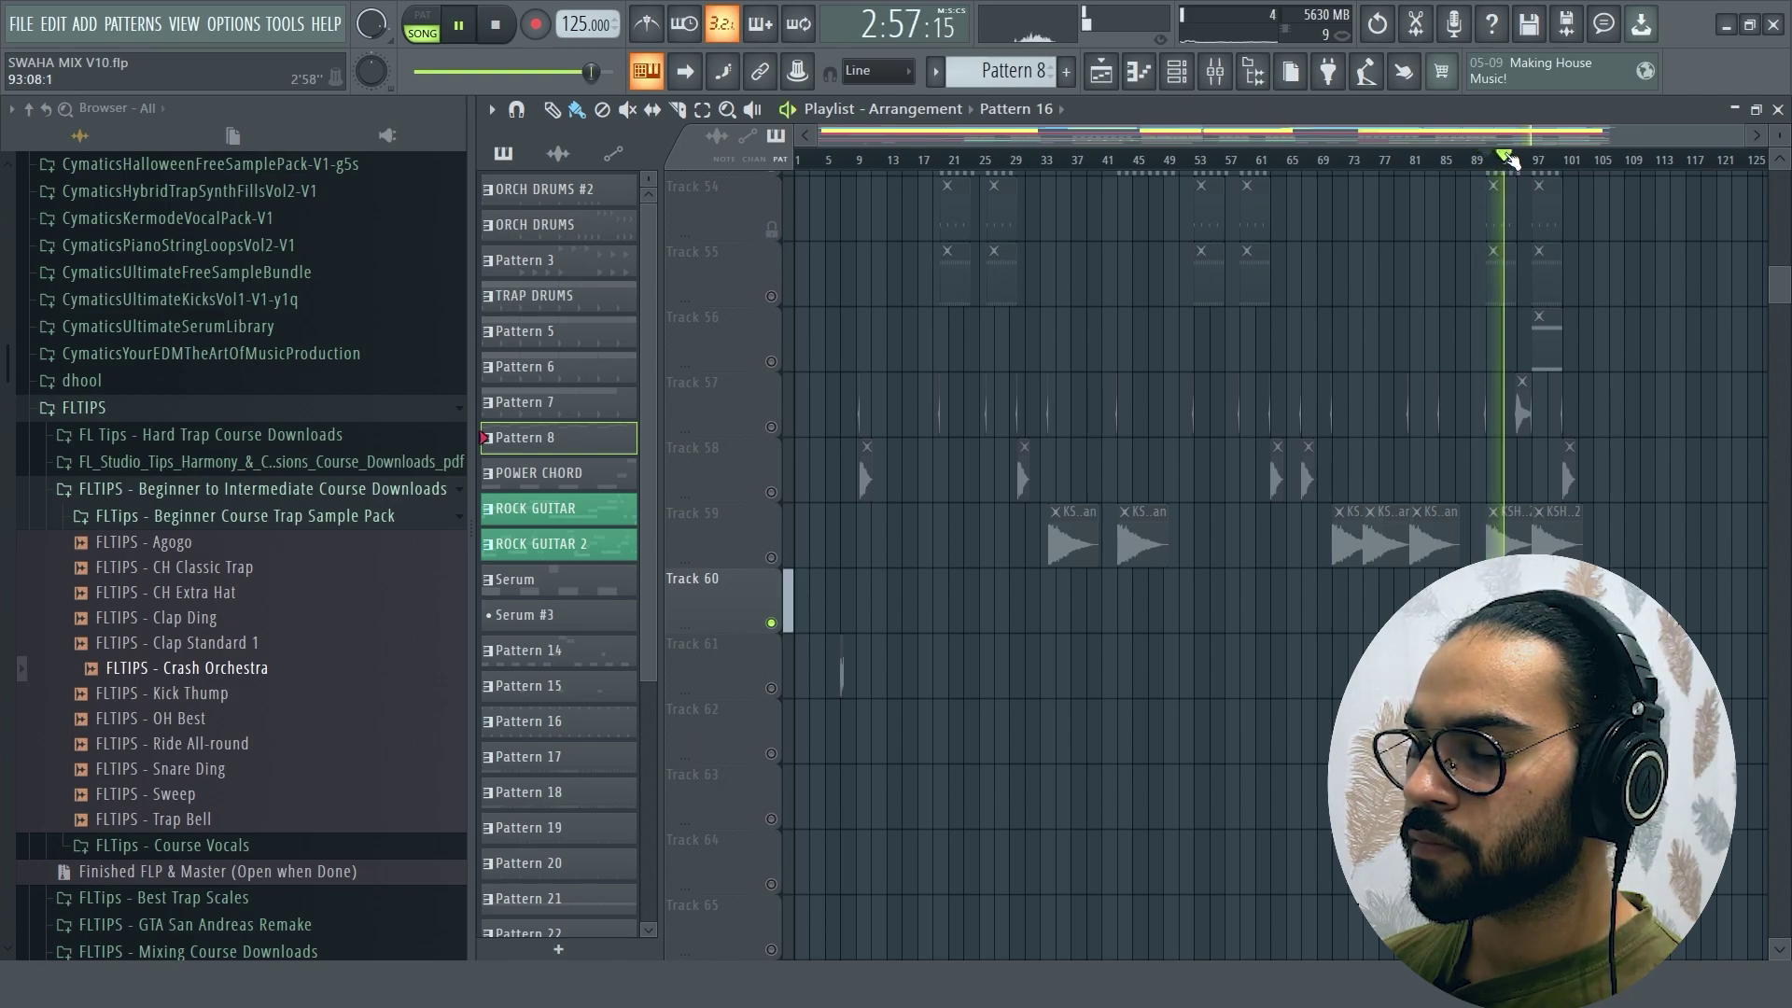
pyautogui.click(733, 695)
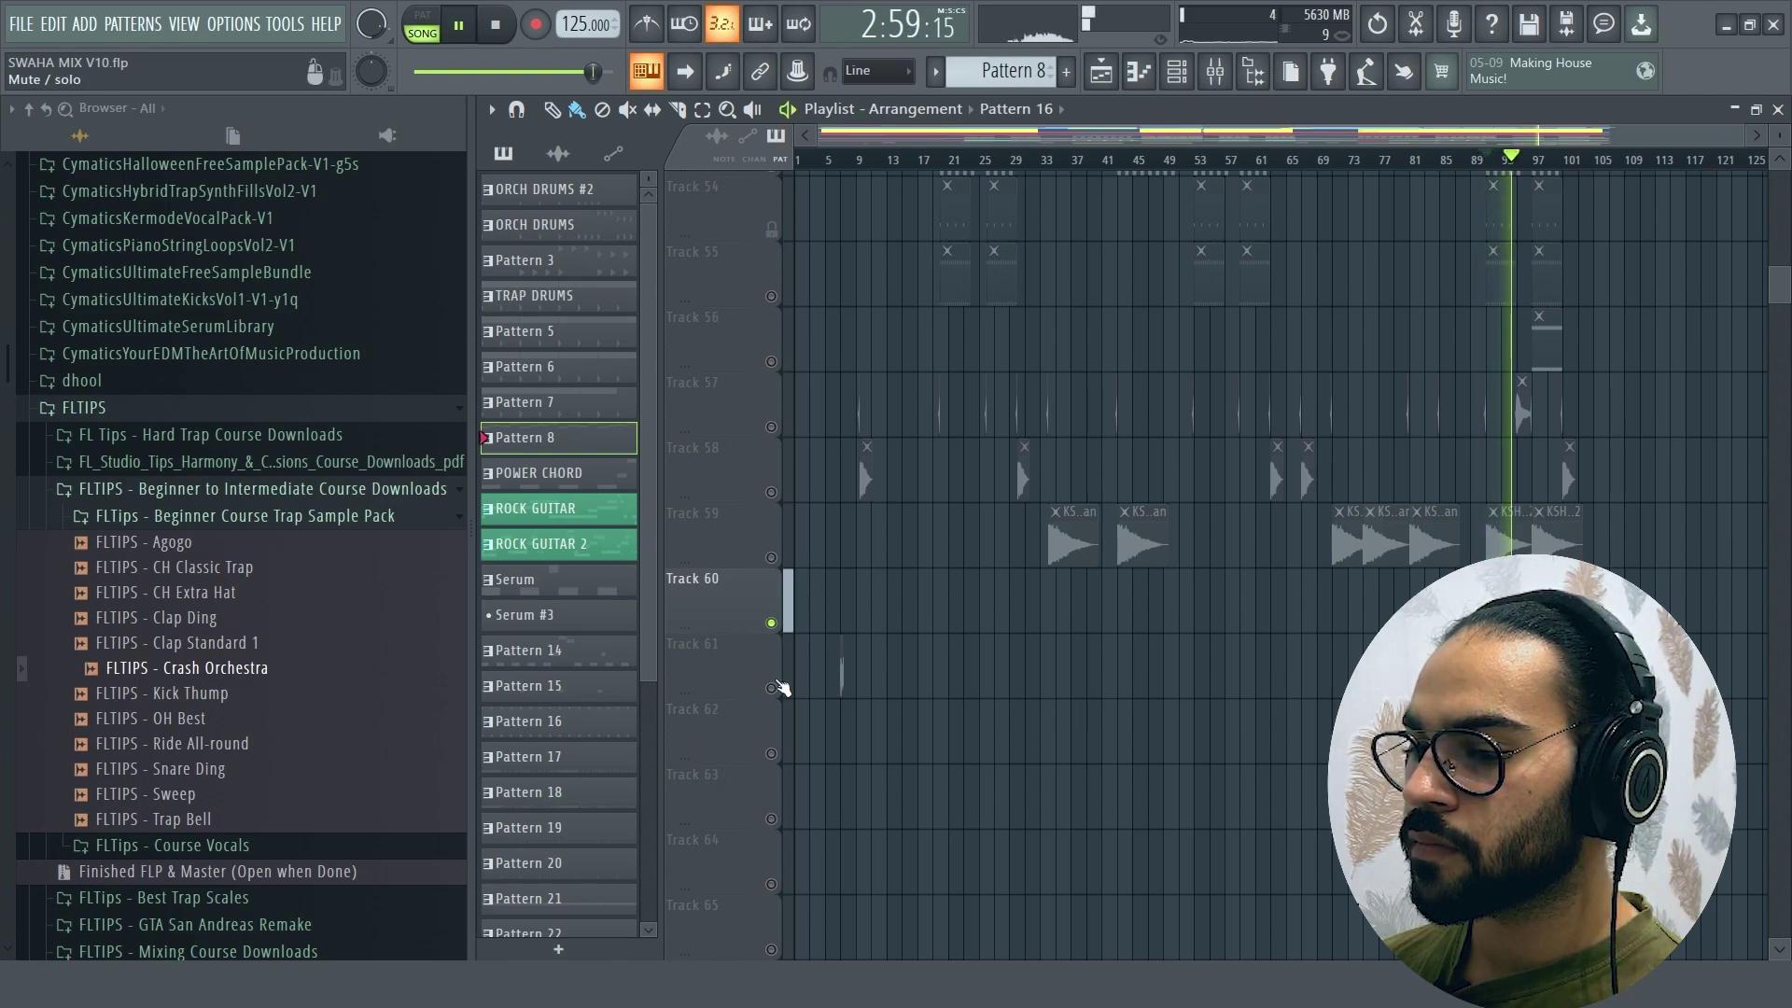
pyautogui.press('space')
pyautogui.click(1537, 160)
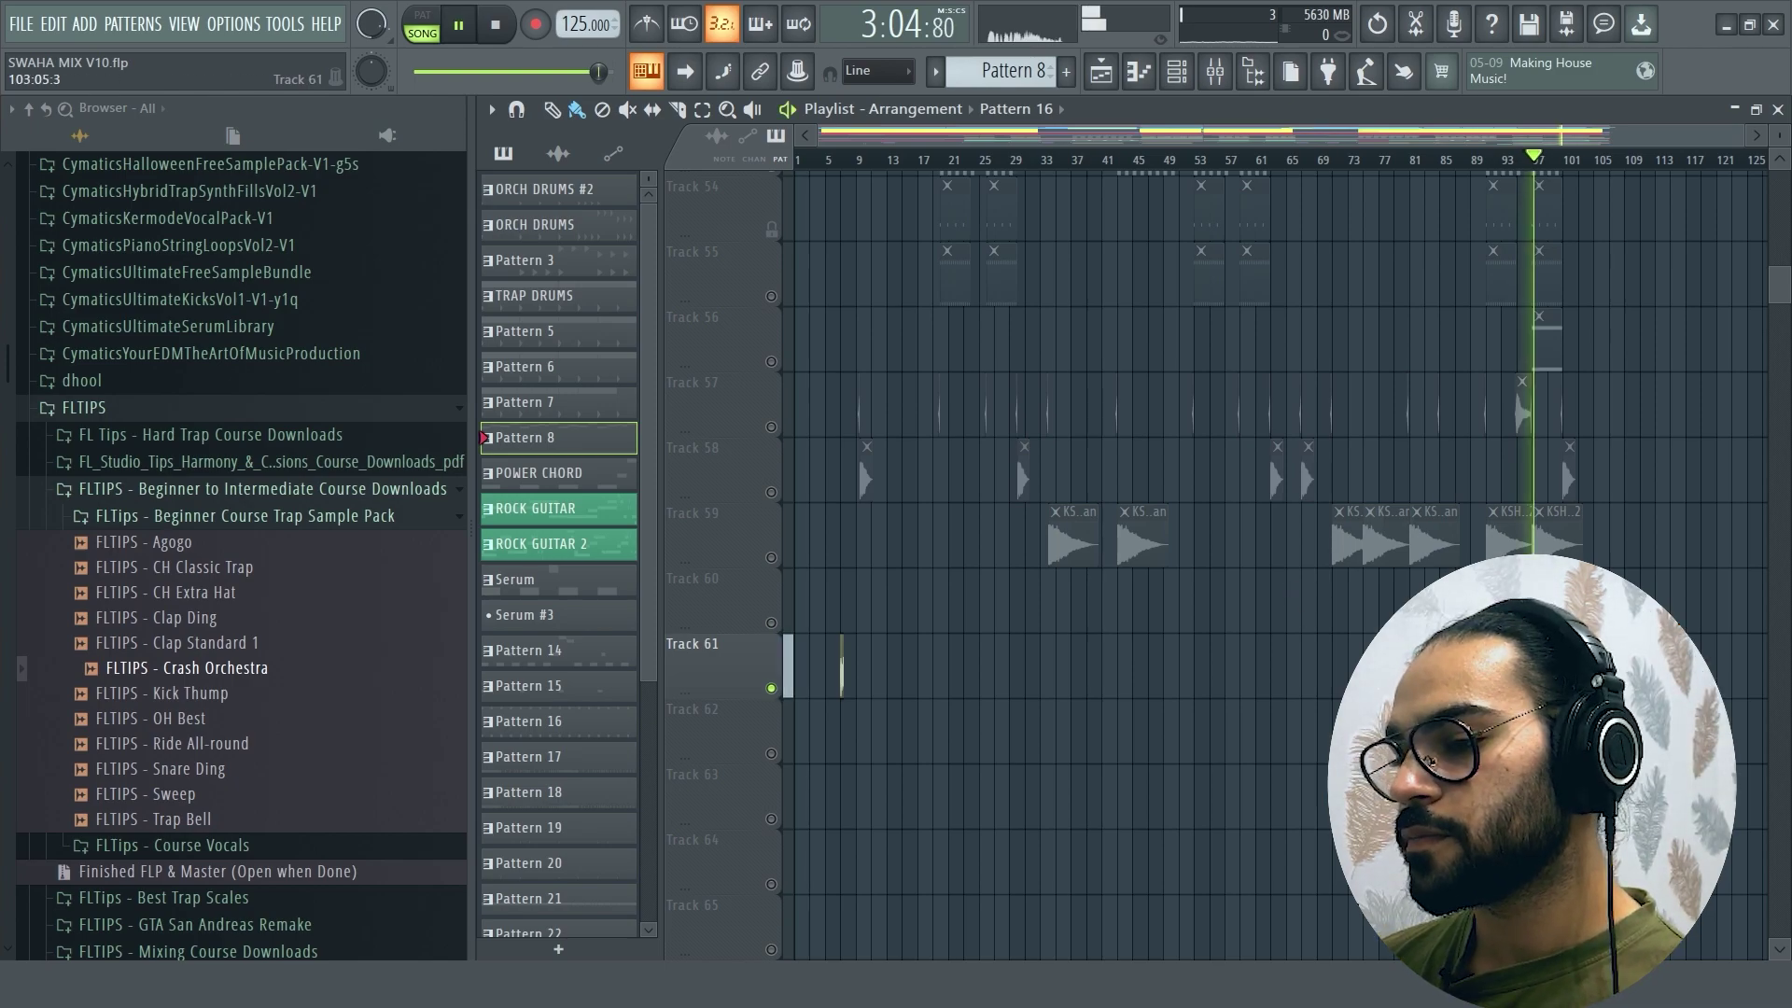
pyautogui.scroll(-2, 1278, 560)
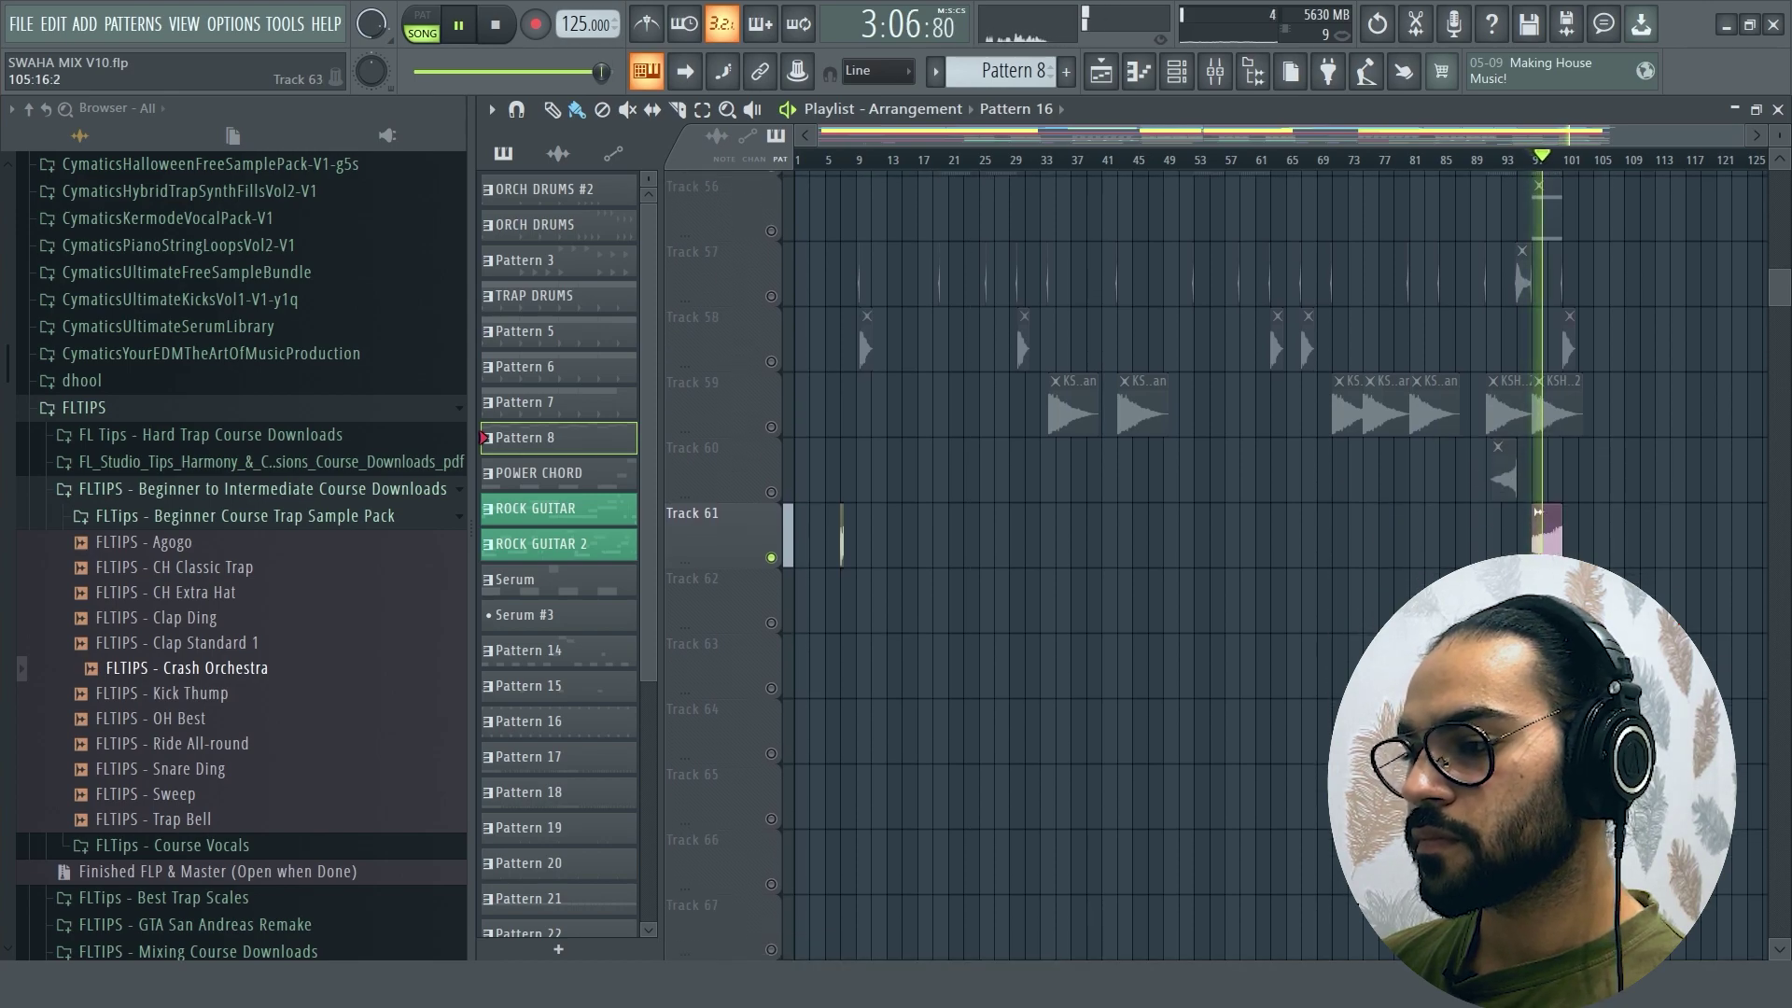
pyautogui.press('space')
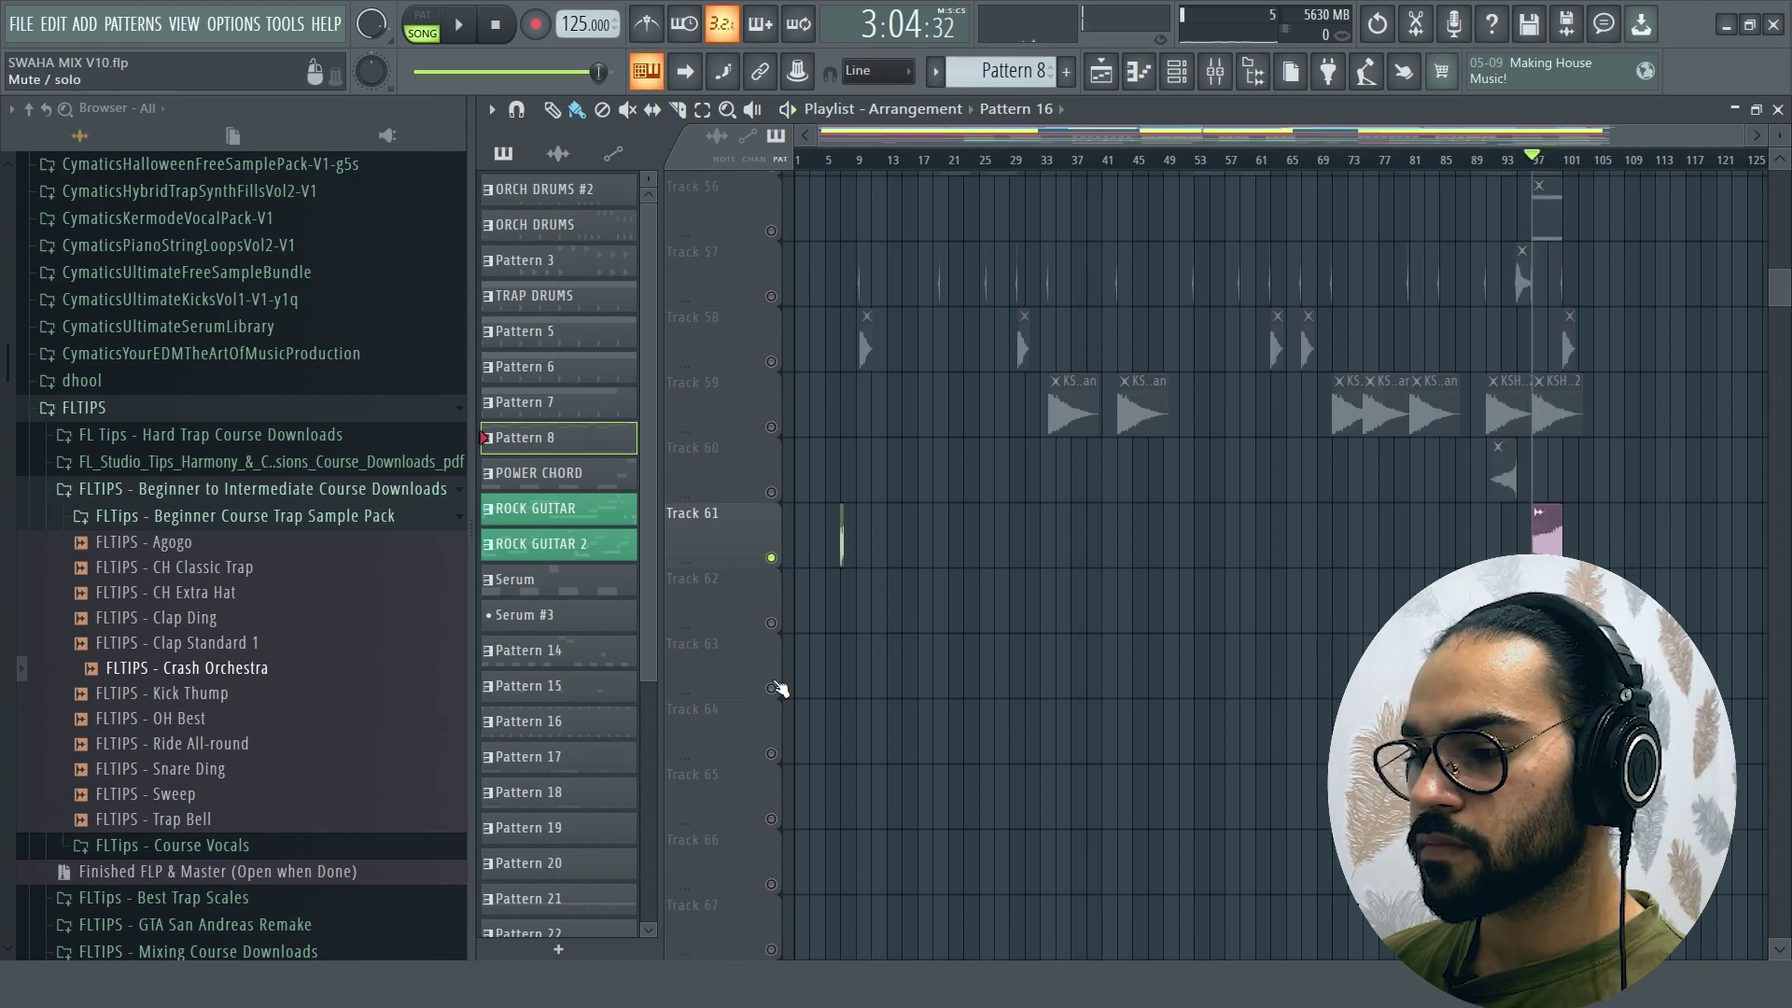
# Step: Play the Track 63 clips, then replay the song from bar 91 and stop
pyautogui.scroll(-2, 1111, 597)
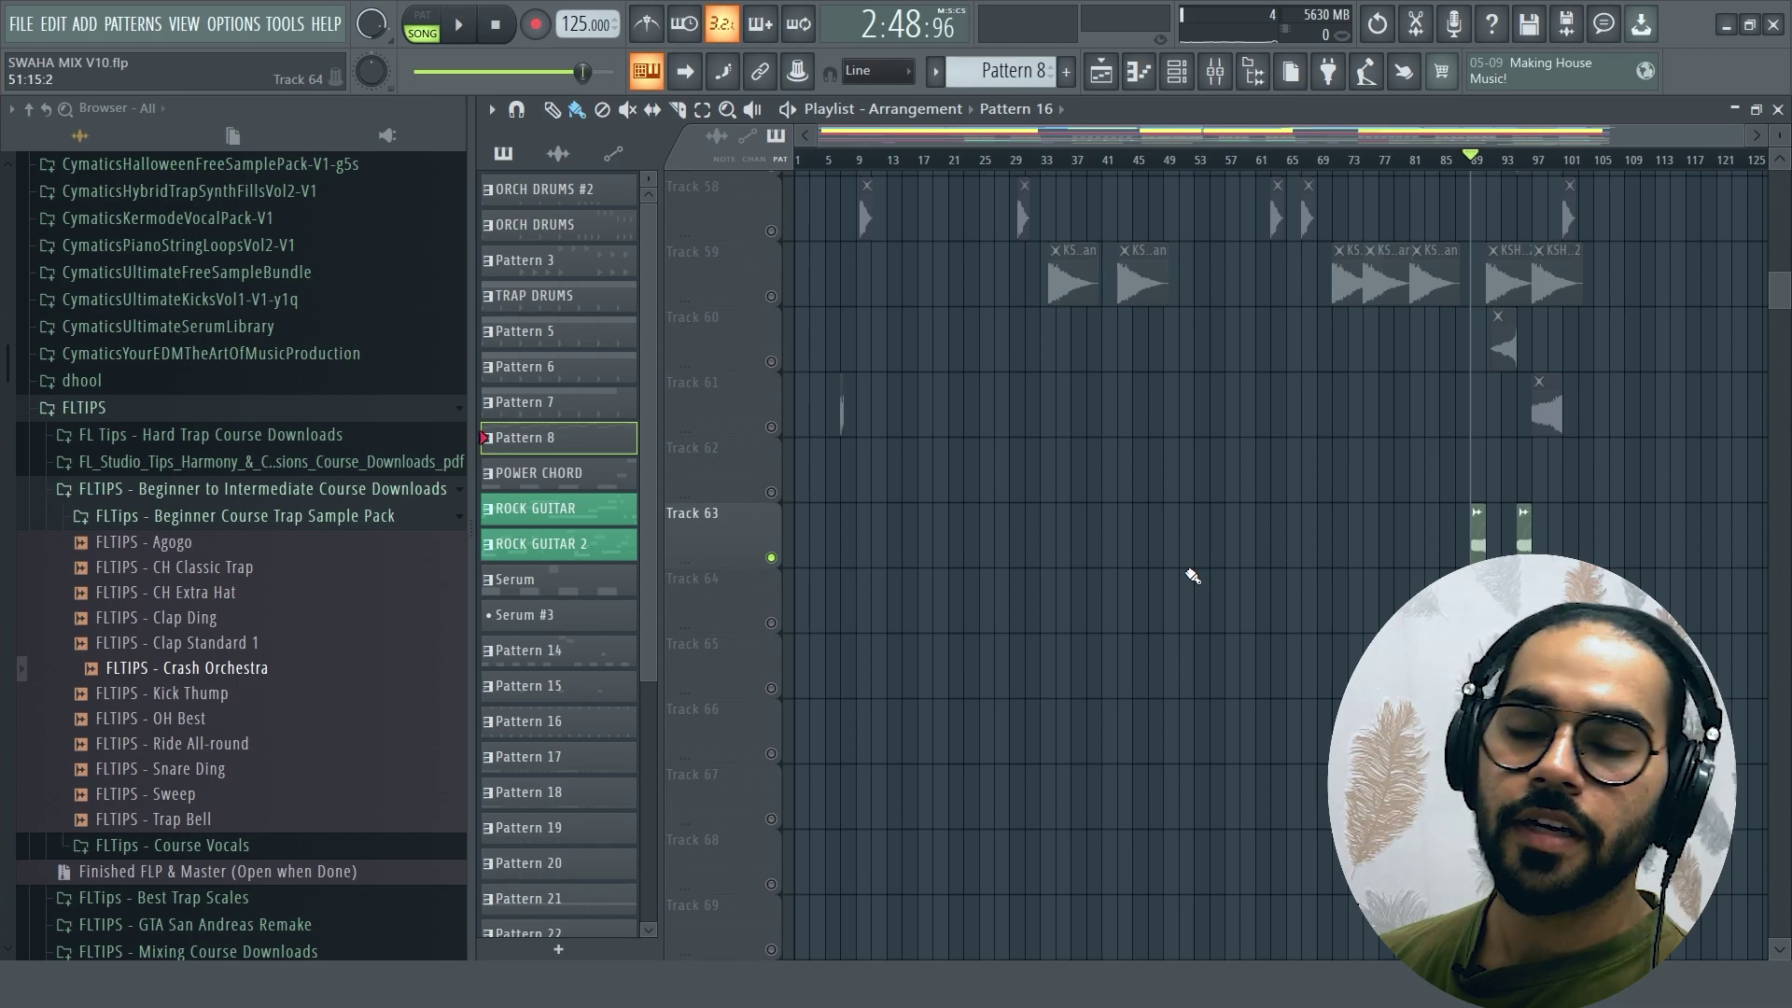
pyautogui.press('space')
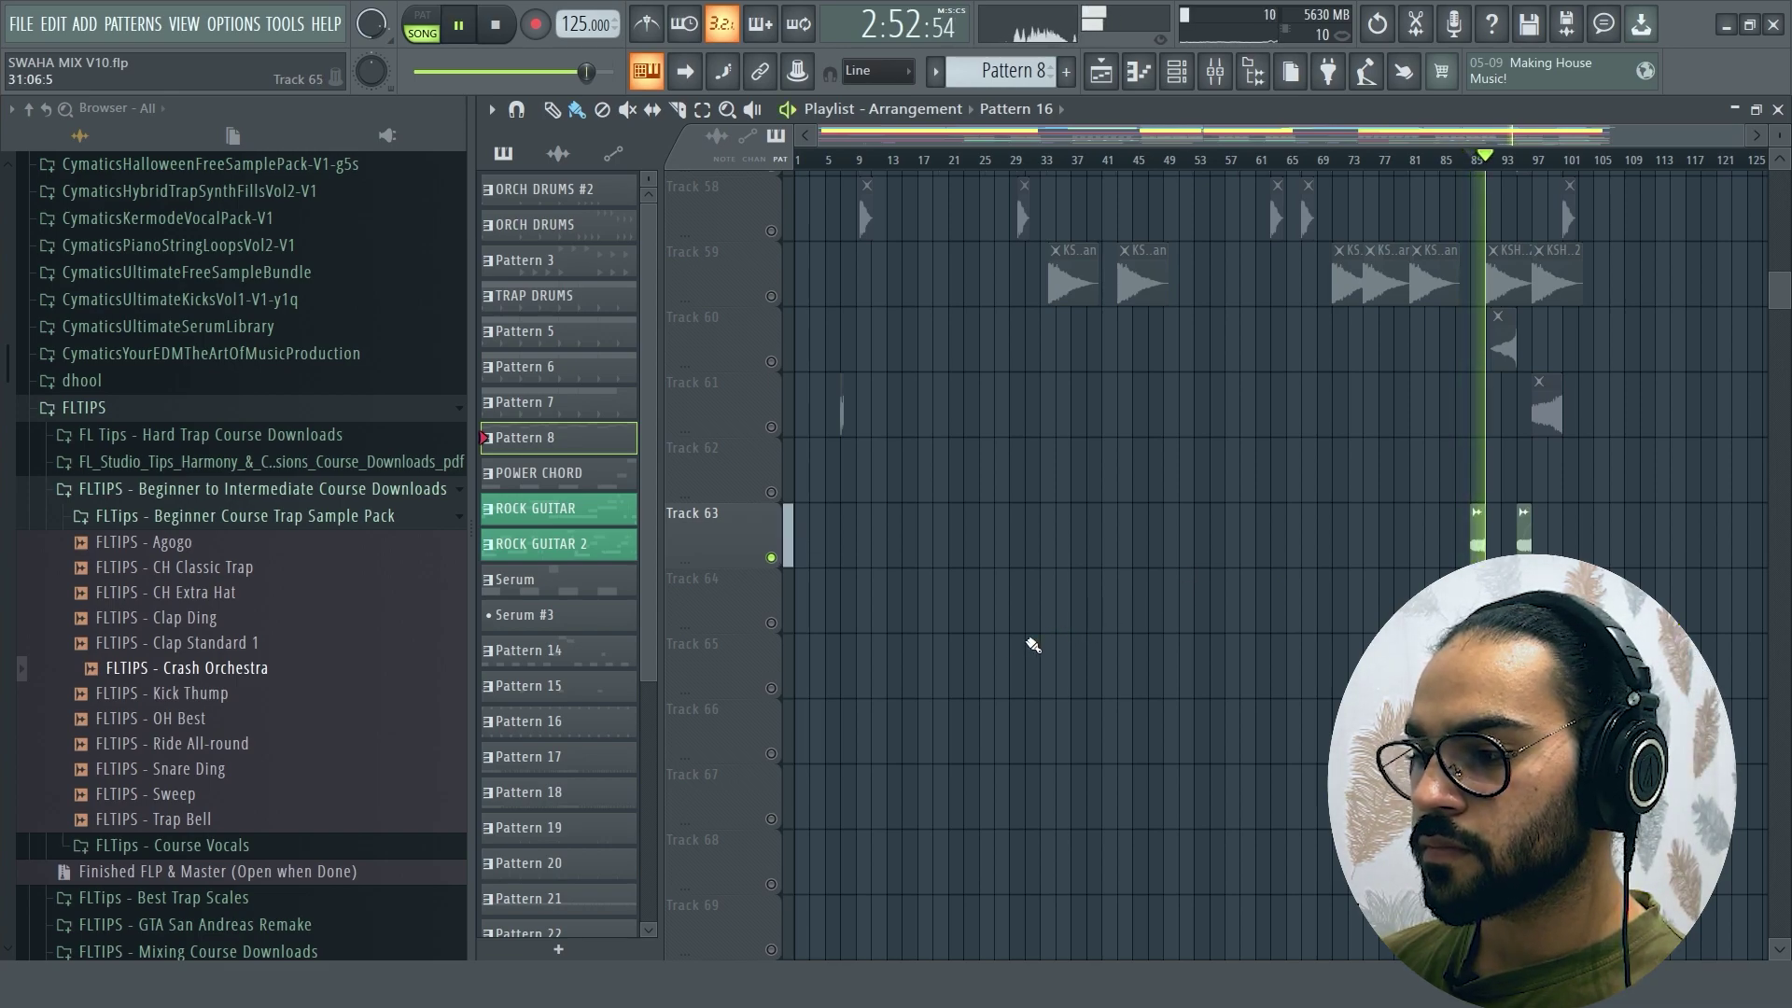
pyautogui.press('space')
pyautogui.click(1476, 166)
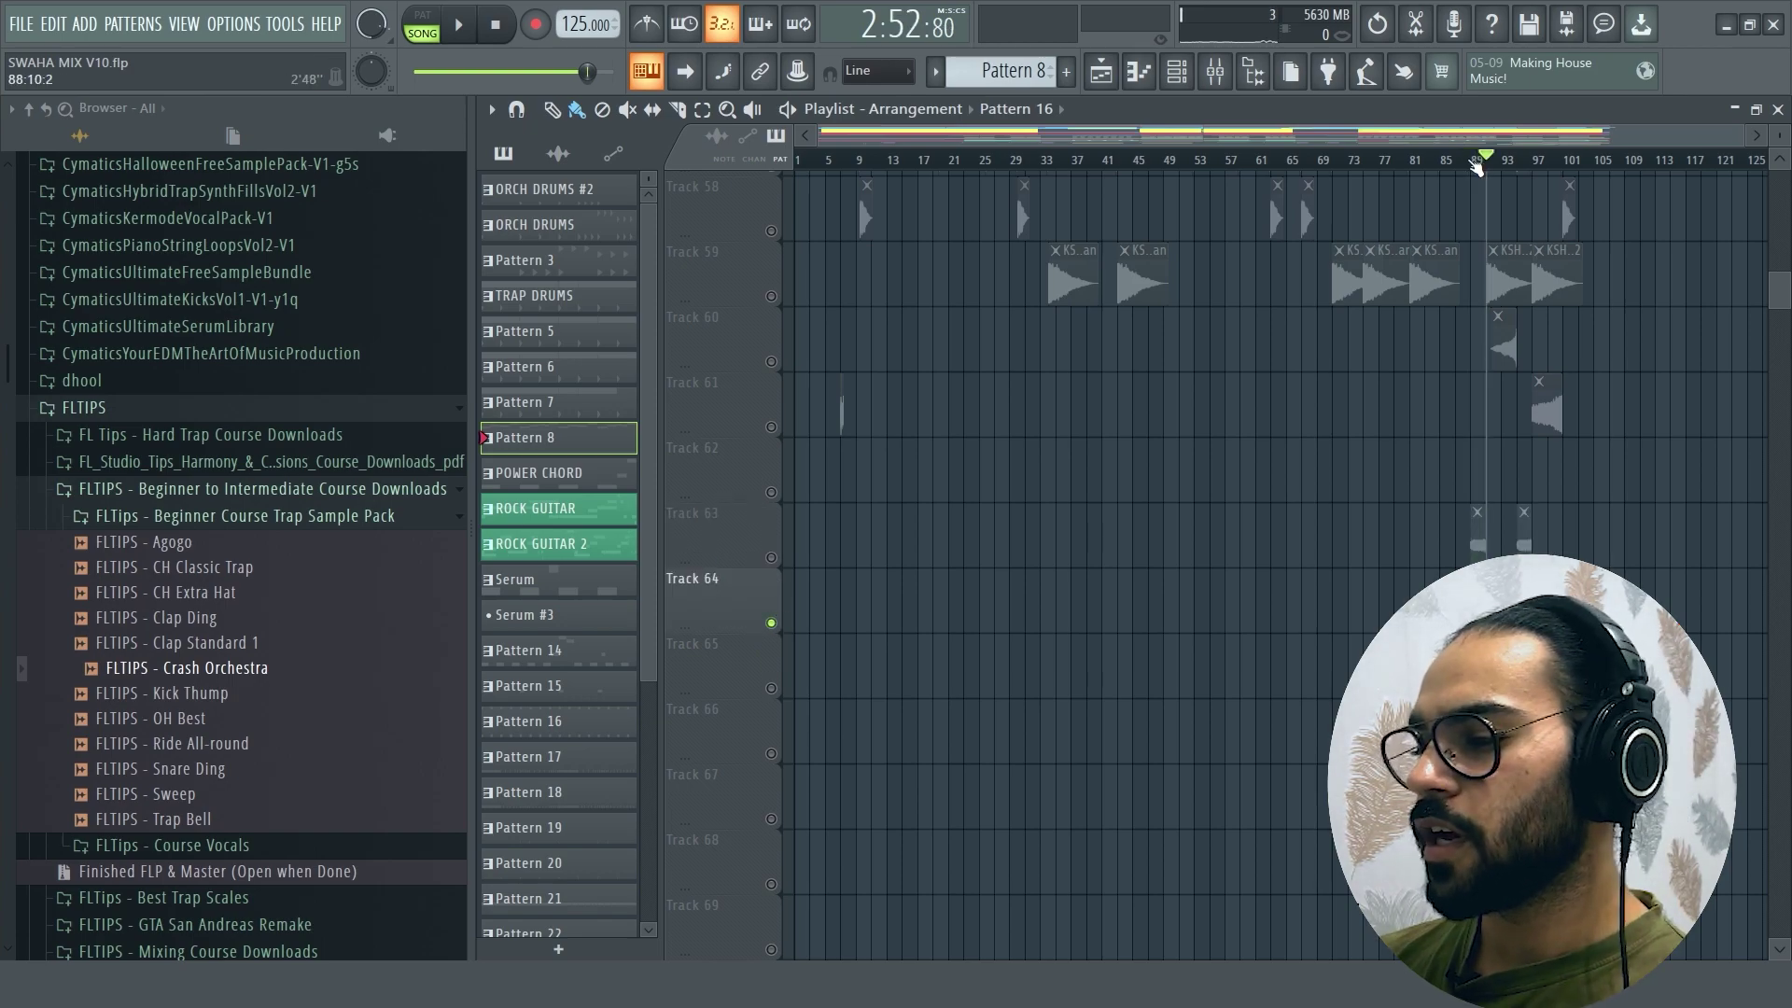
pyautogui.press('space')
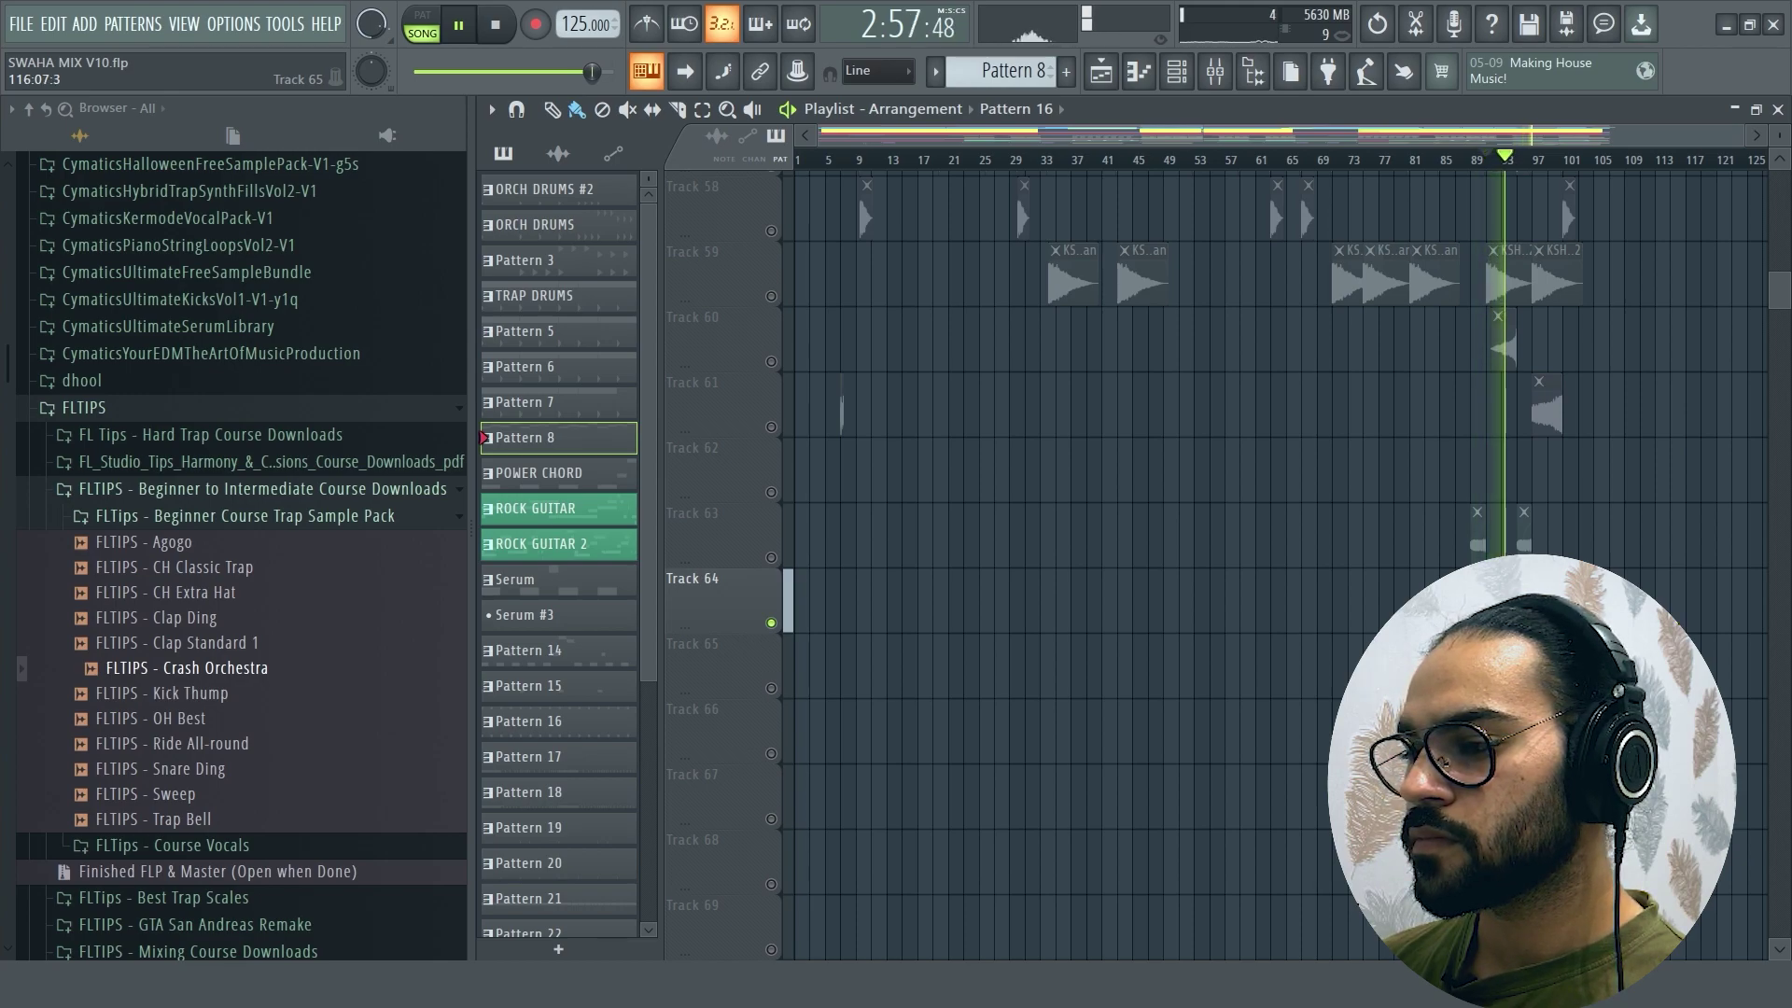
pyautogui.press('space')
pyautogui.scroll(15, 723, 581)
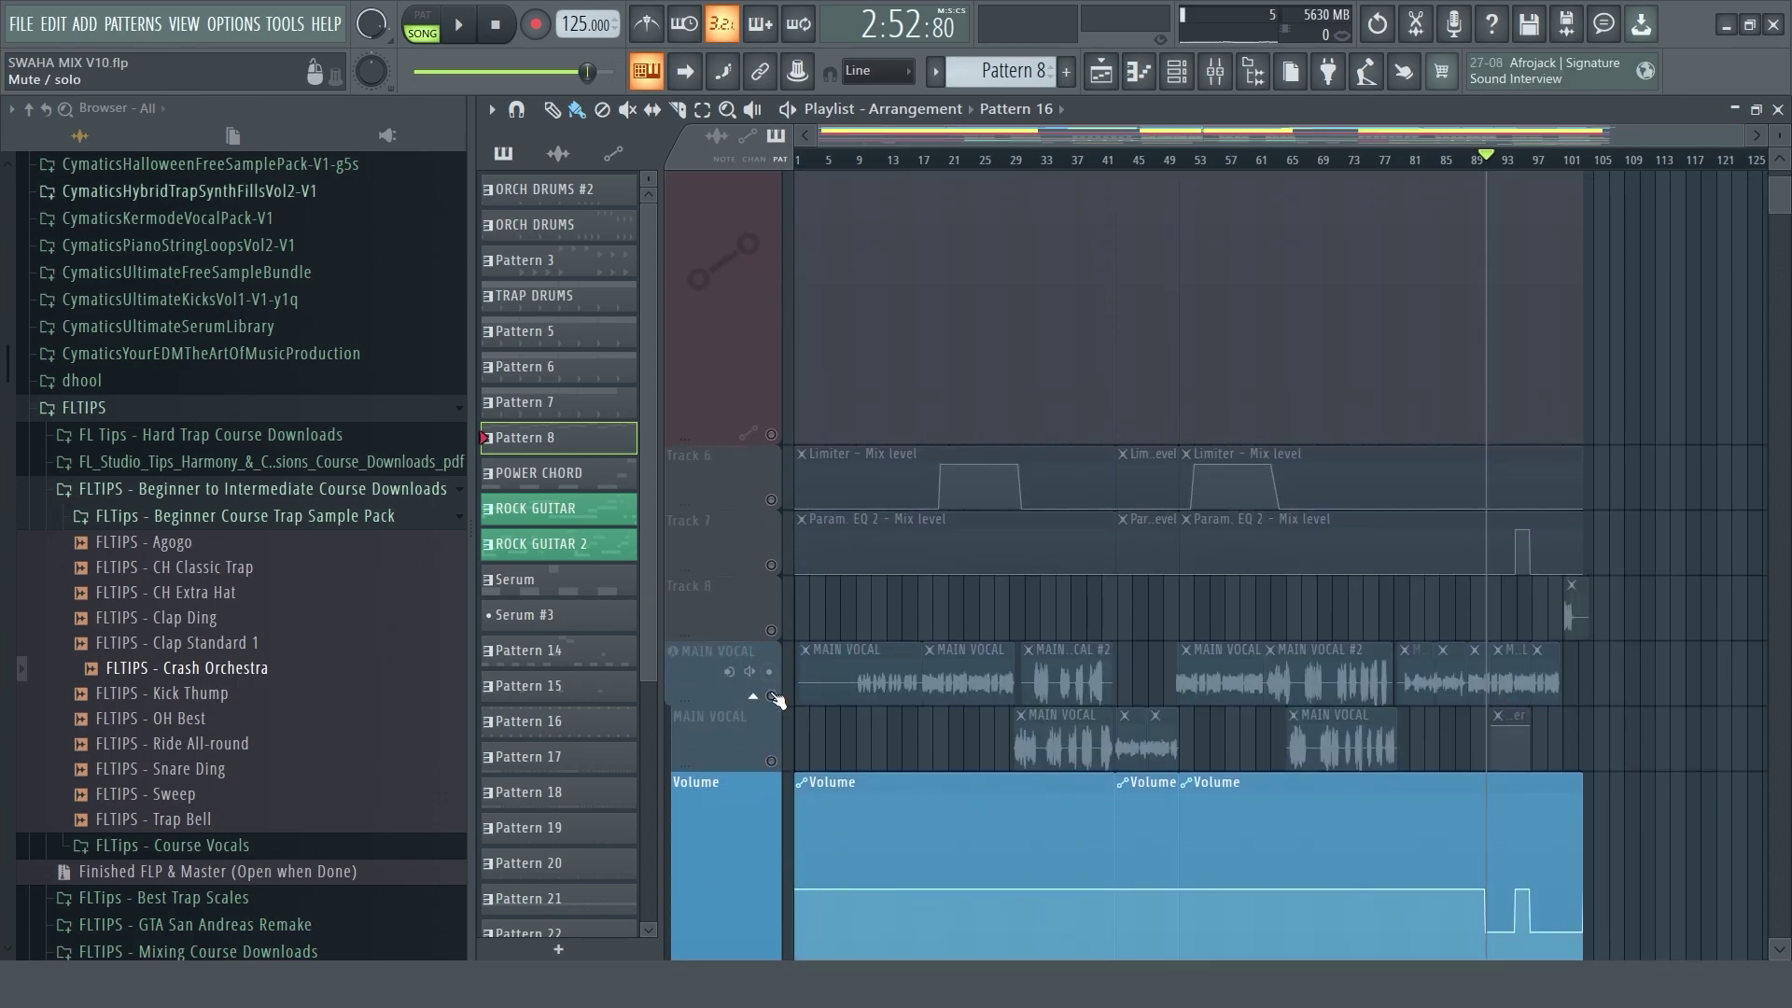
# Step: Unmute both MAIN VOCAL tracks and move the playhead back to bar 9
pyautogui.click(771, 696)
pyautogui.click(773, 761)
pyautogui.scroll(-3, 1678, 639)
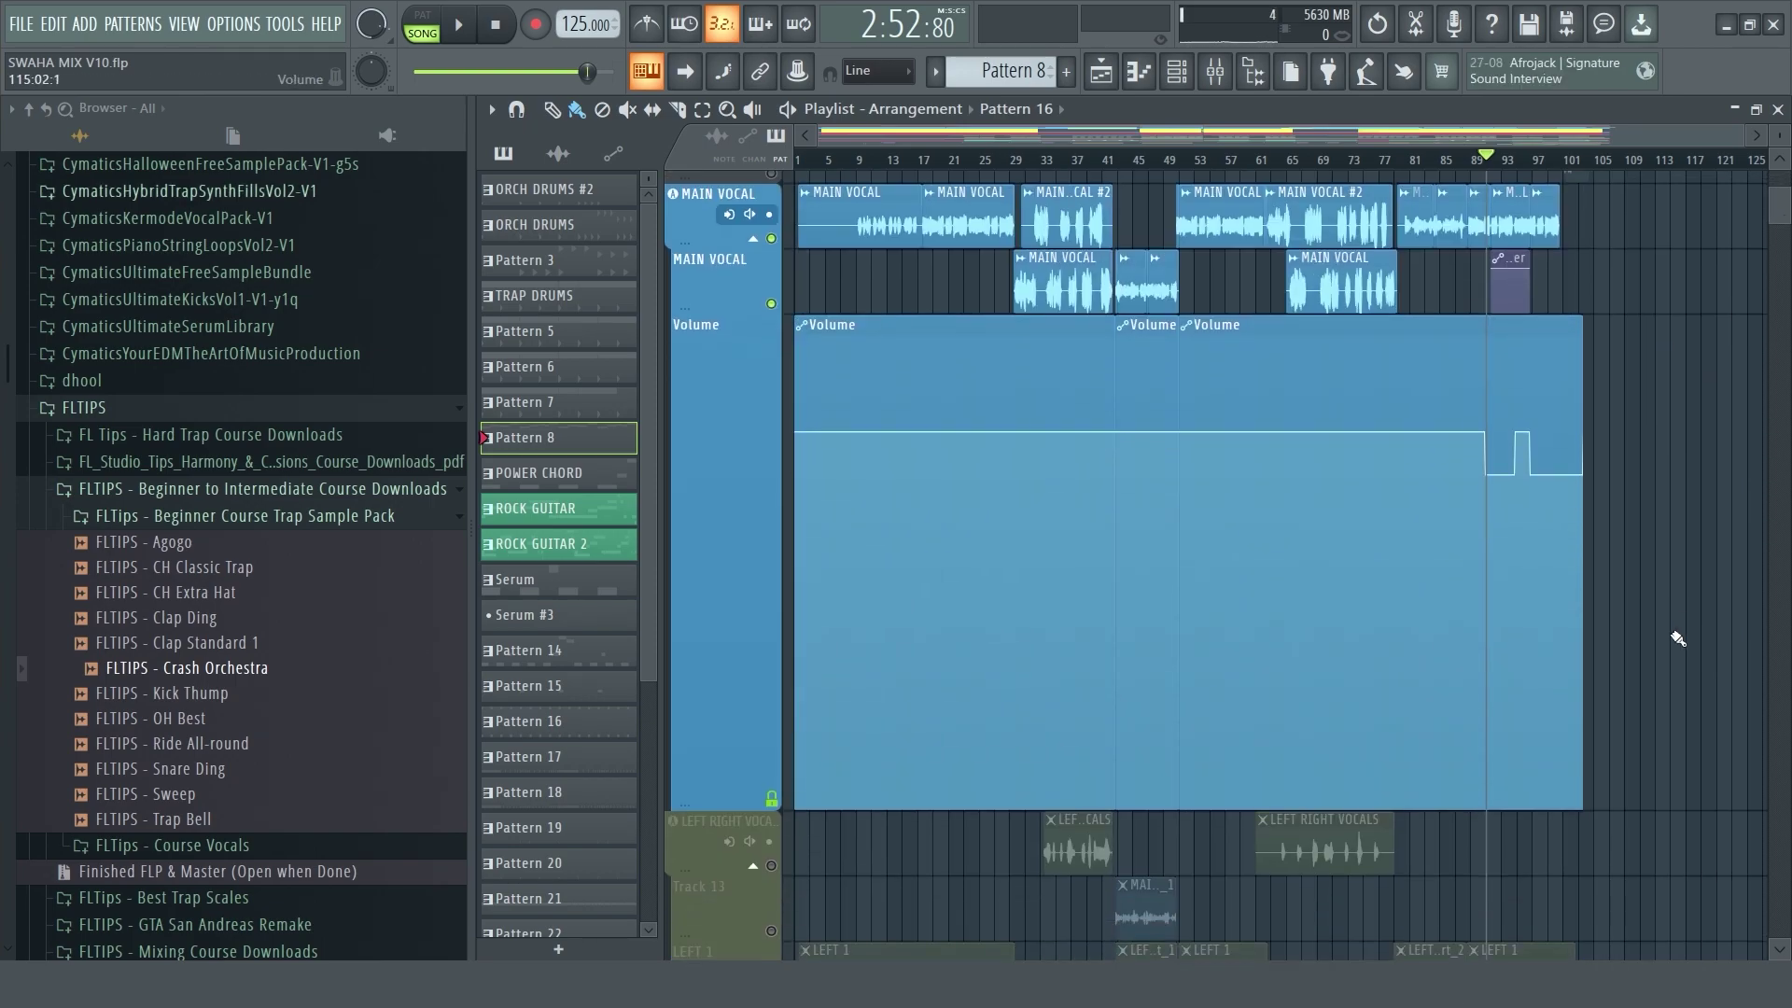
pyautogui.click(855, 147)
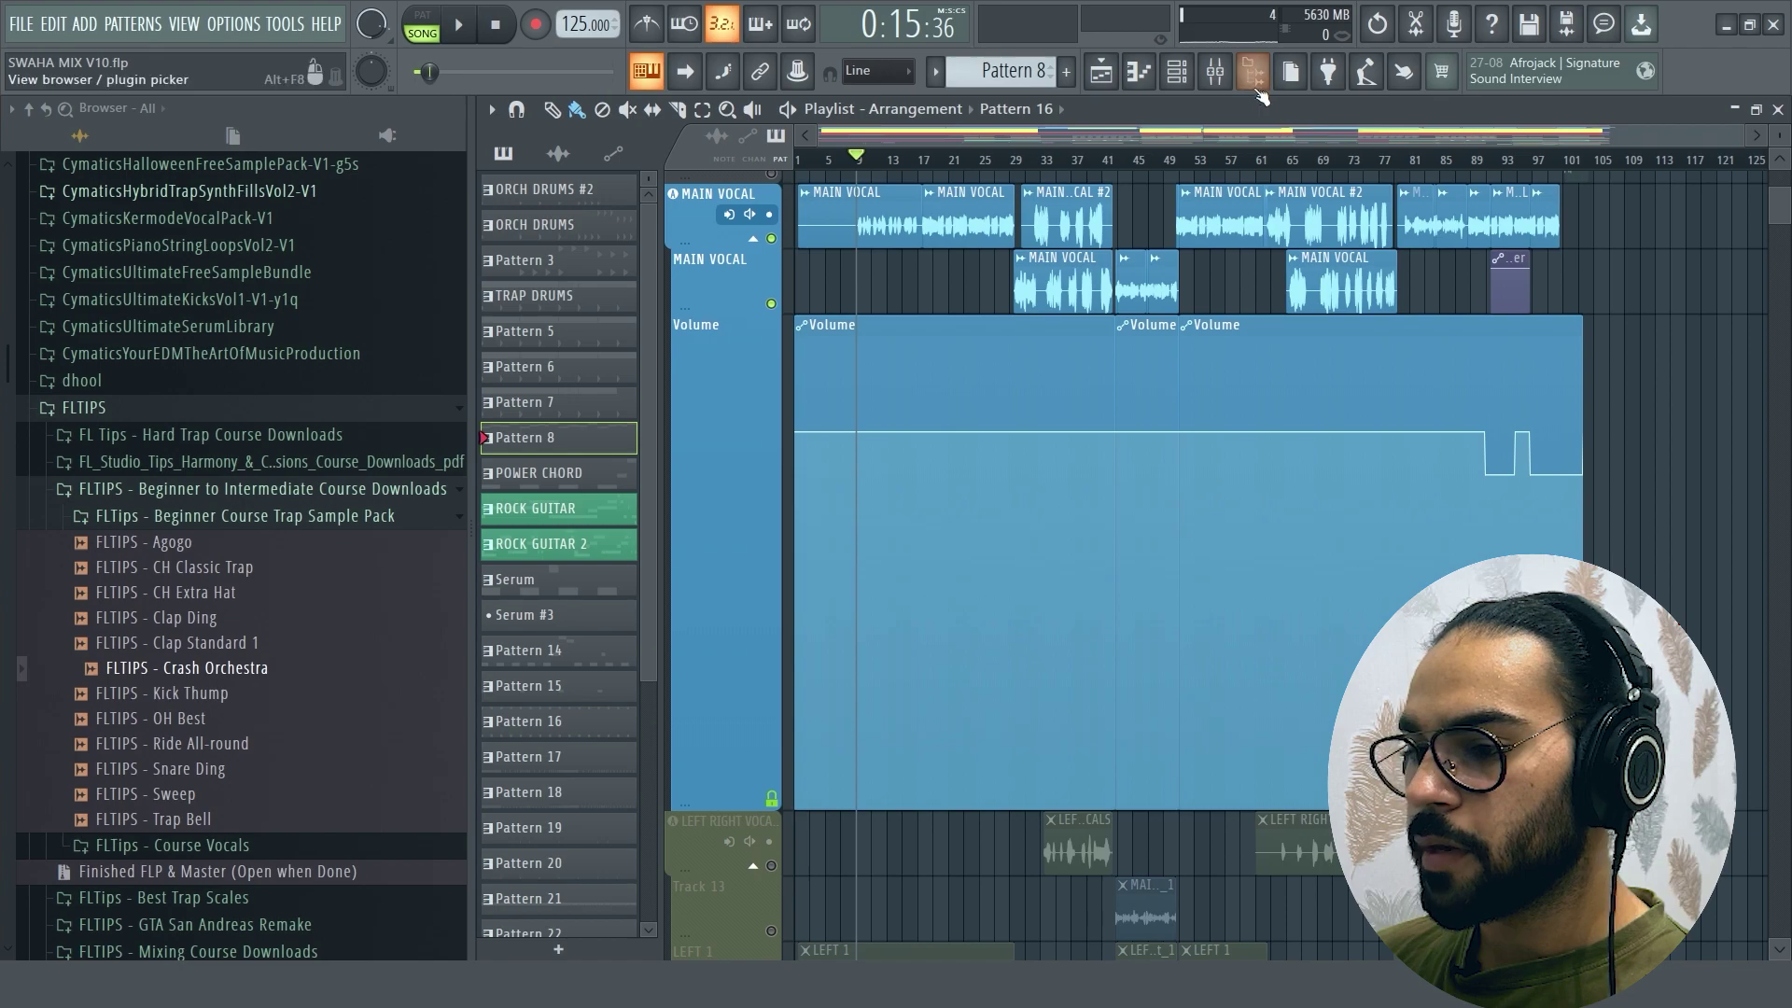
# Step: In the mixer, show the MAIN VOCAL insert's chain and inspect its Fruity Limiter
pyautogui.click(1216, 71)
pyautogui.press('space')
pyautogui.click(573, 392)
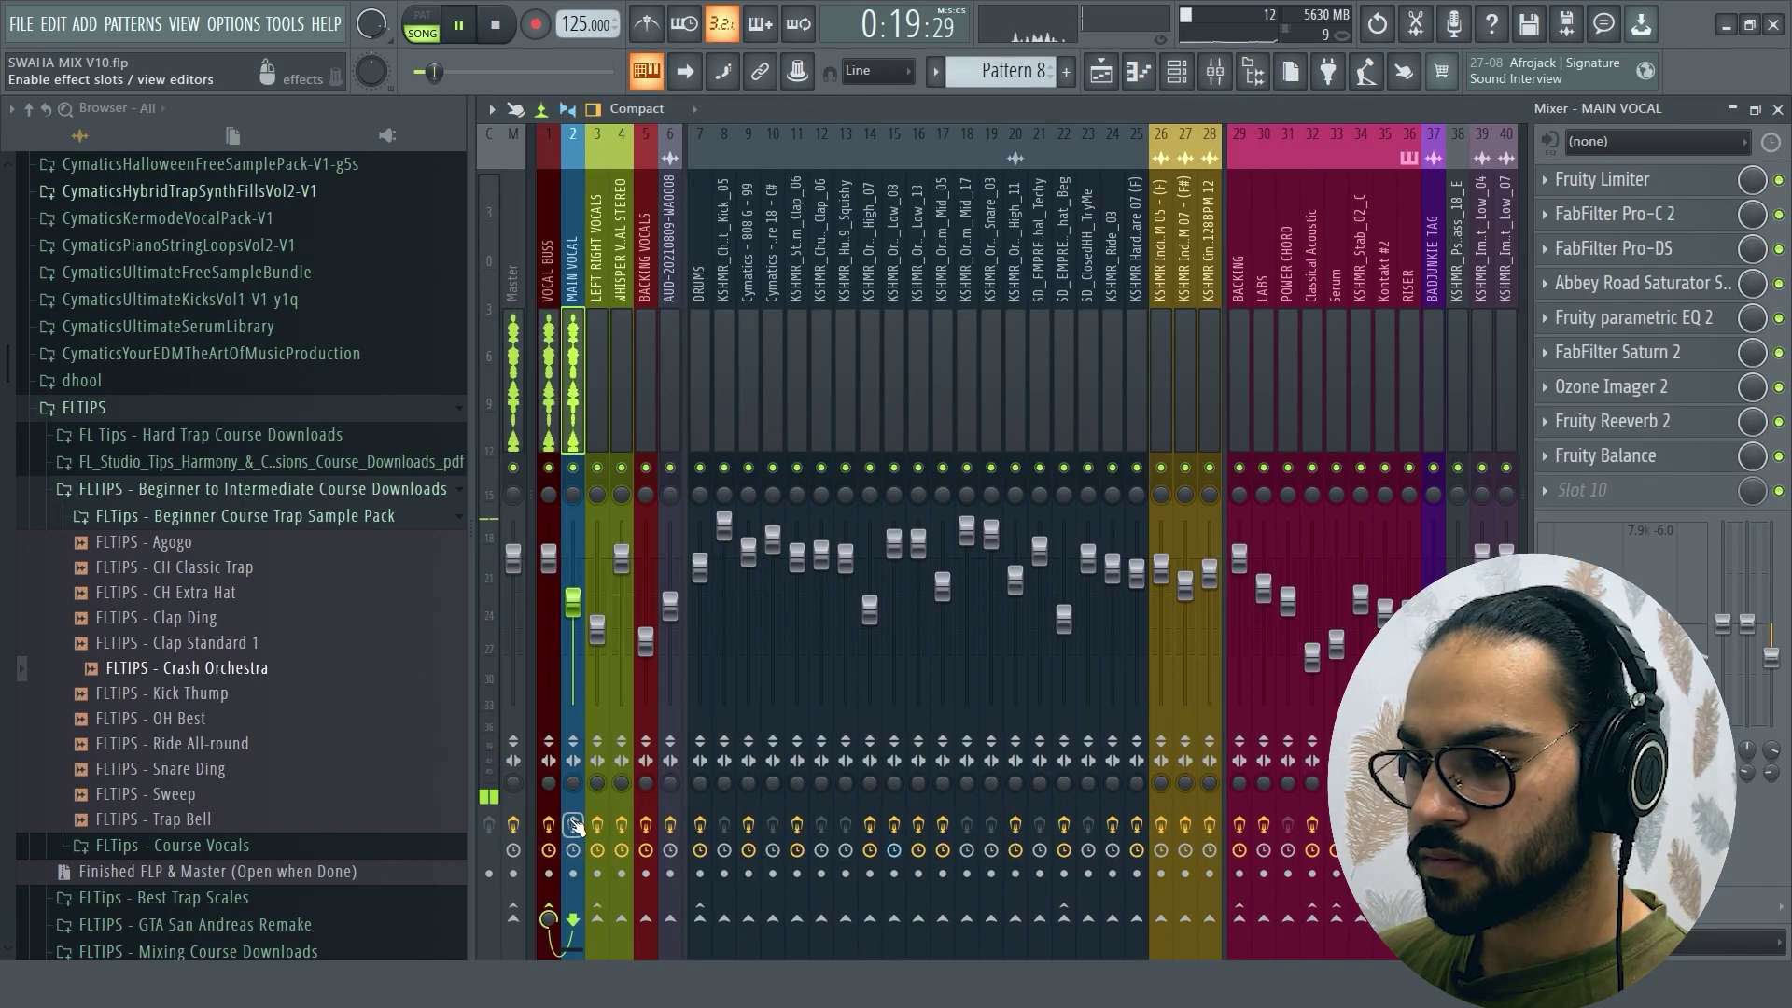
pyautogui.press('space')
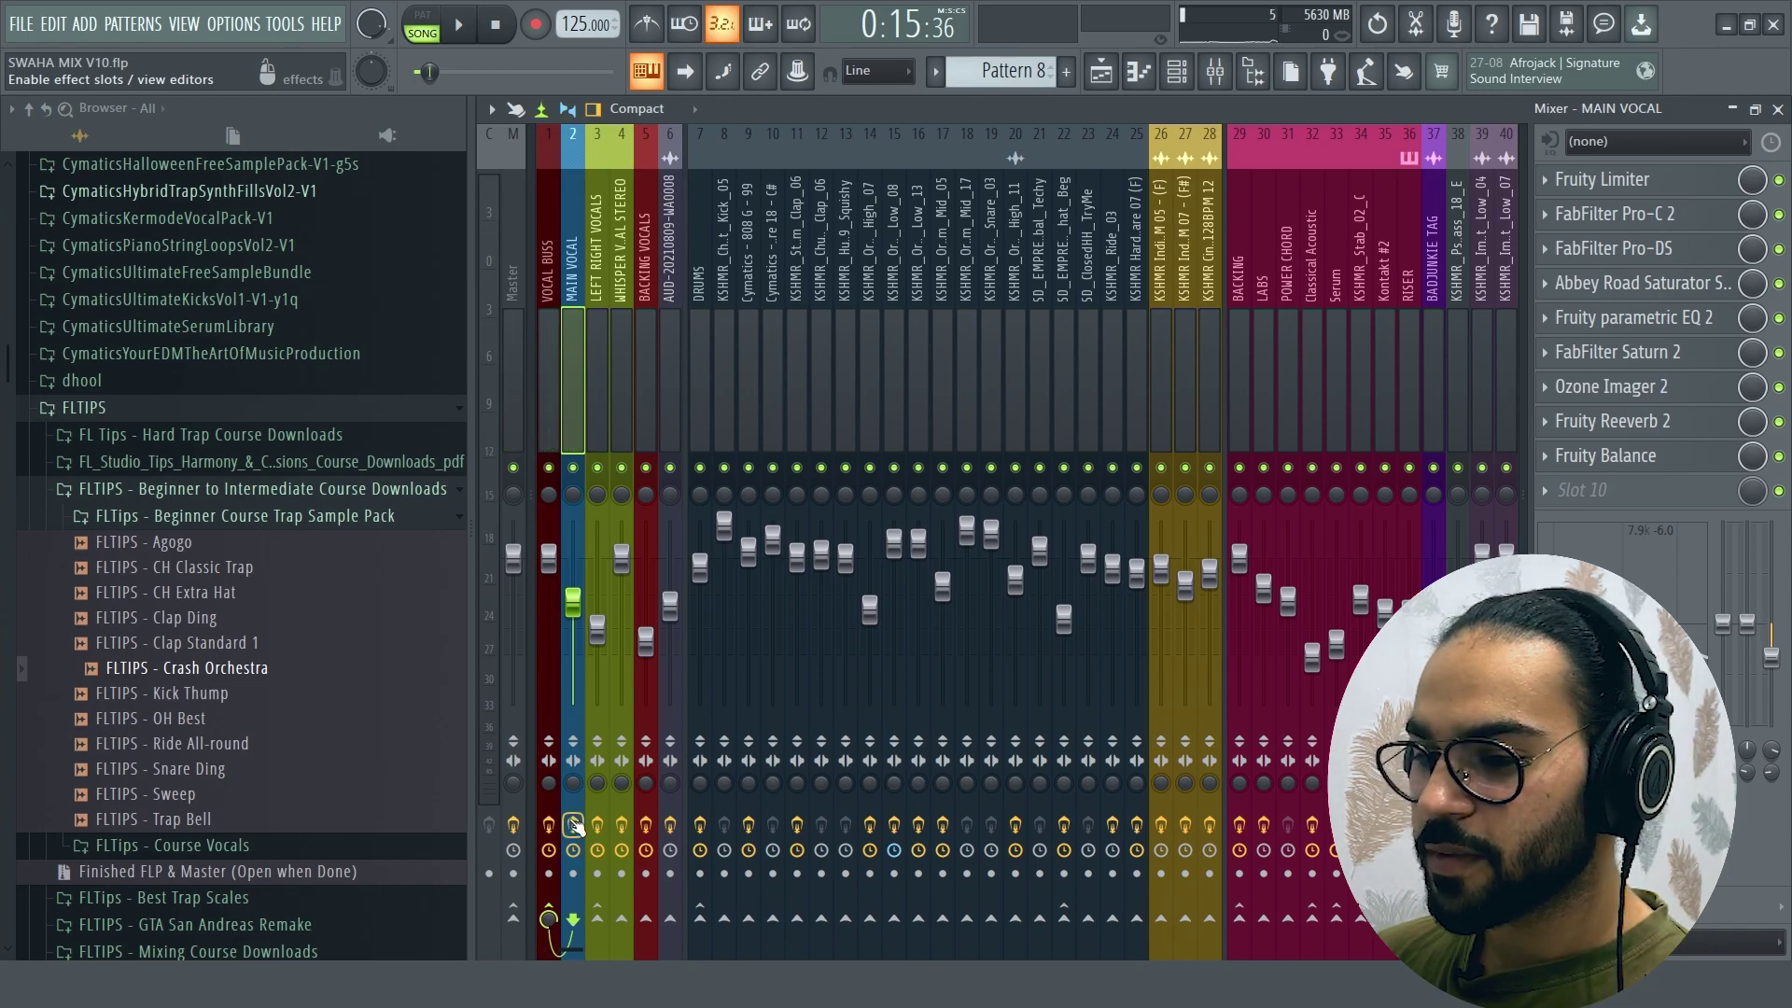
pyautogui.click(1710, 187)
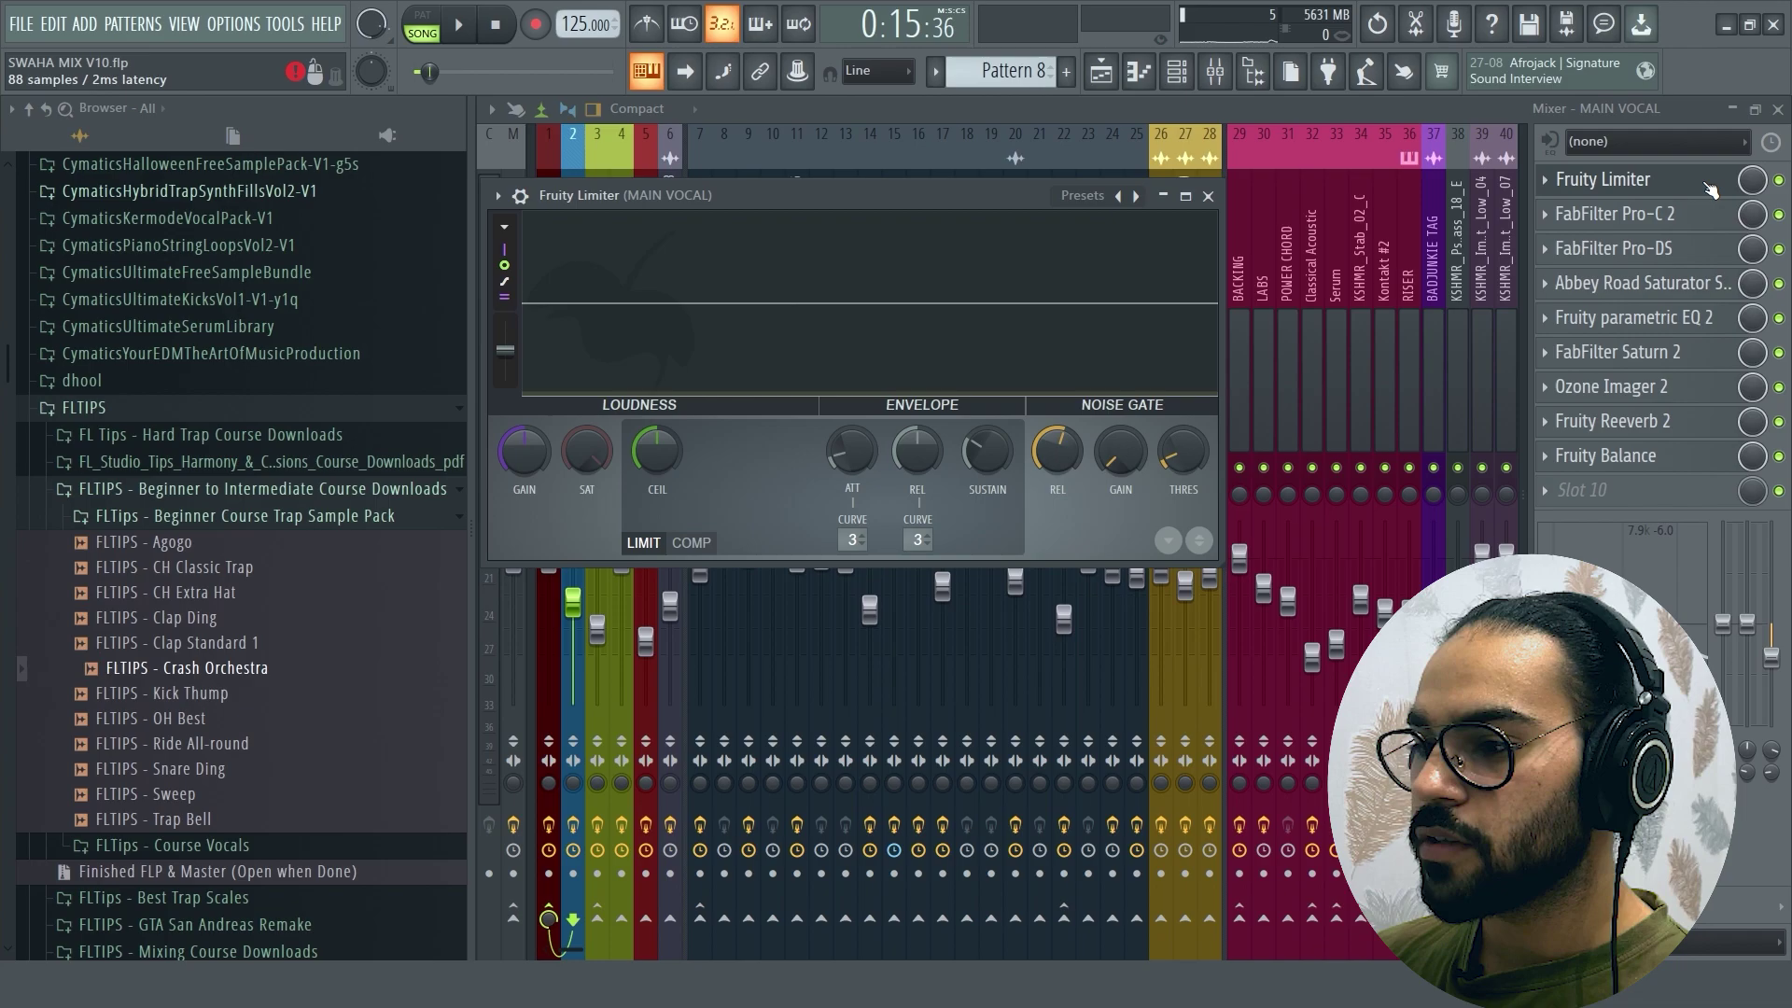
pyautogui.click(1710, 187)
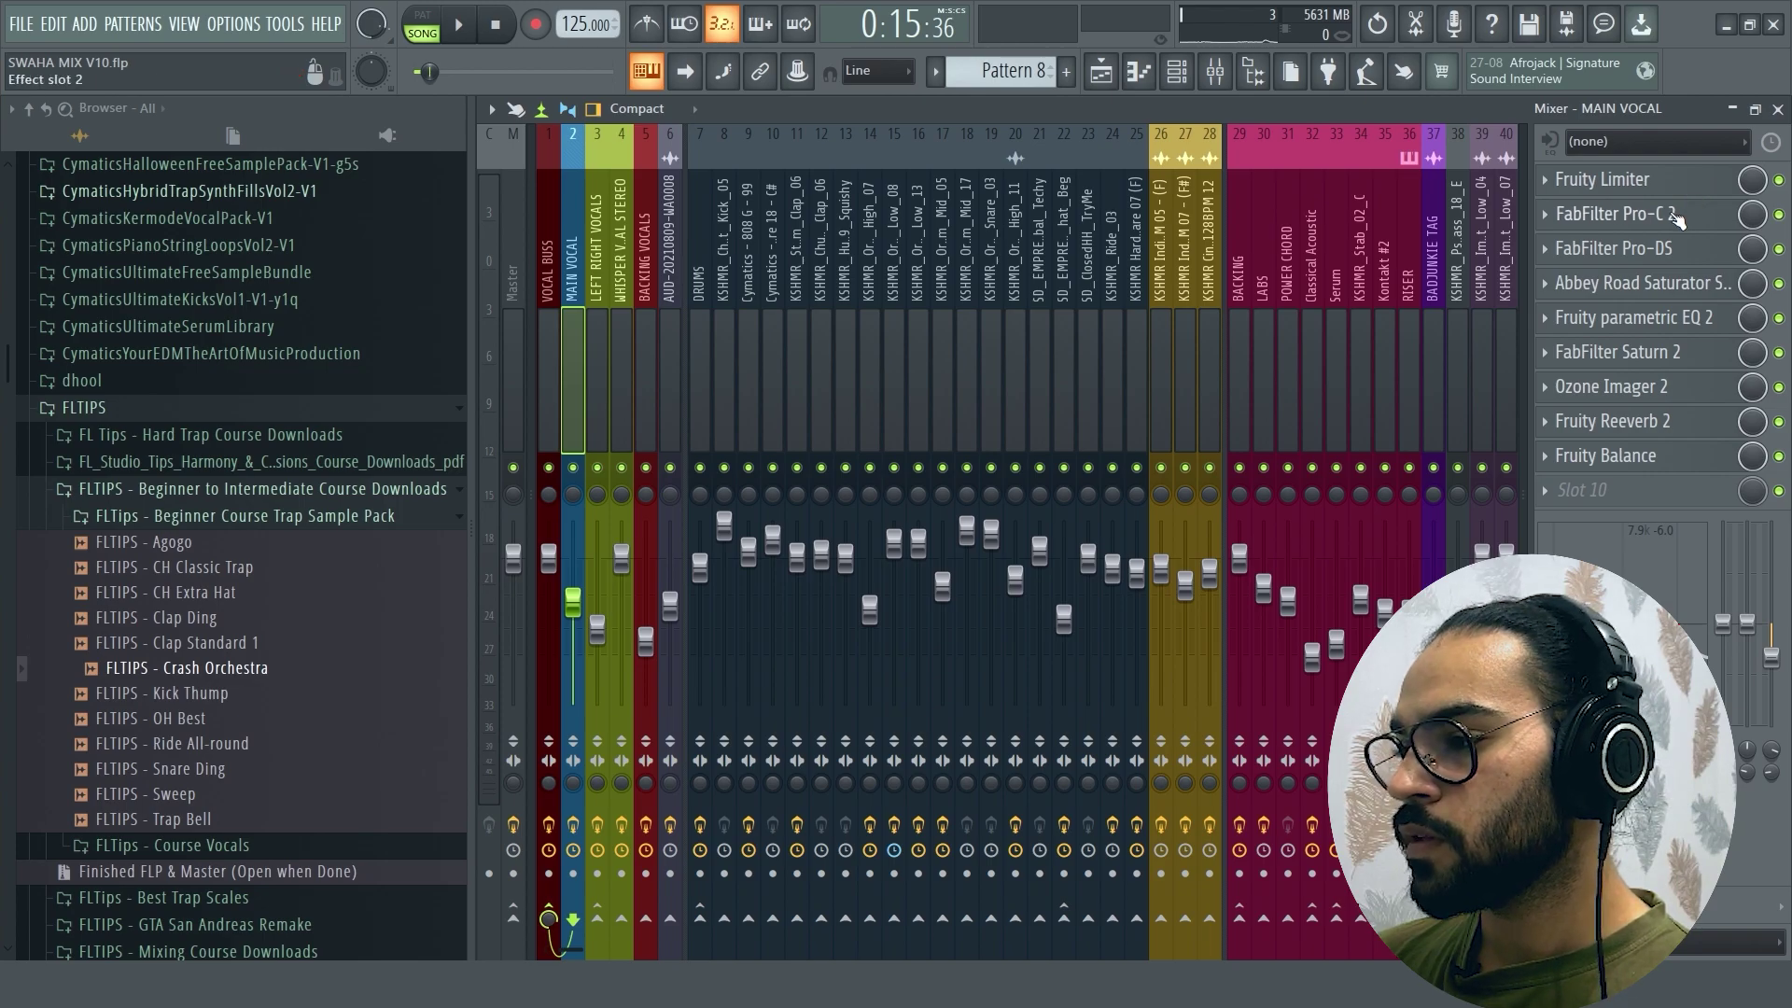
# Step: Inspect MAIN VOCAL's FabFilter Pro-C 2, Pro-DS and Abbey Road Saturator plugins
pyautogui.click(1678, 218)
pyautogui.click(1677, 219)
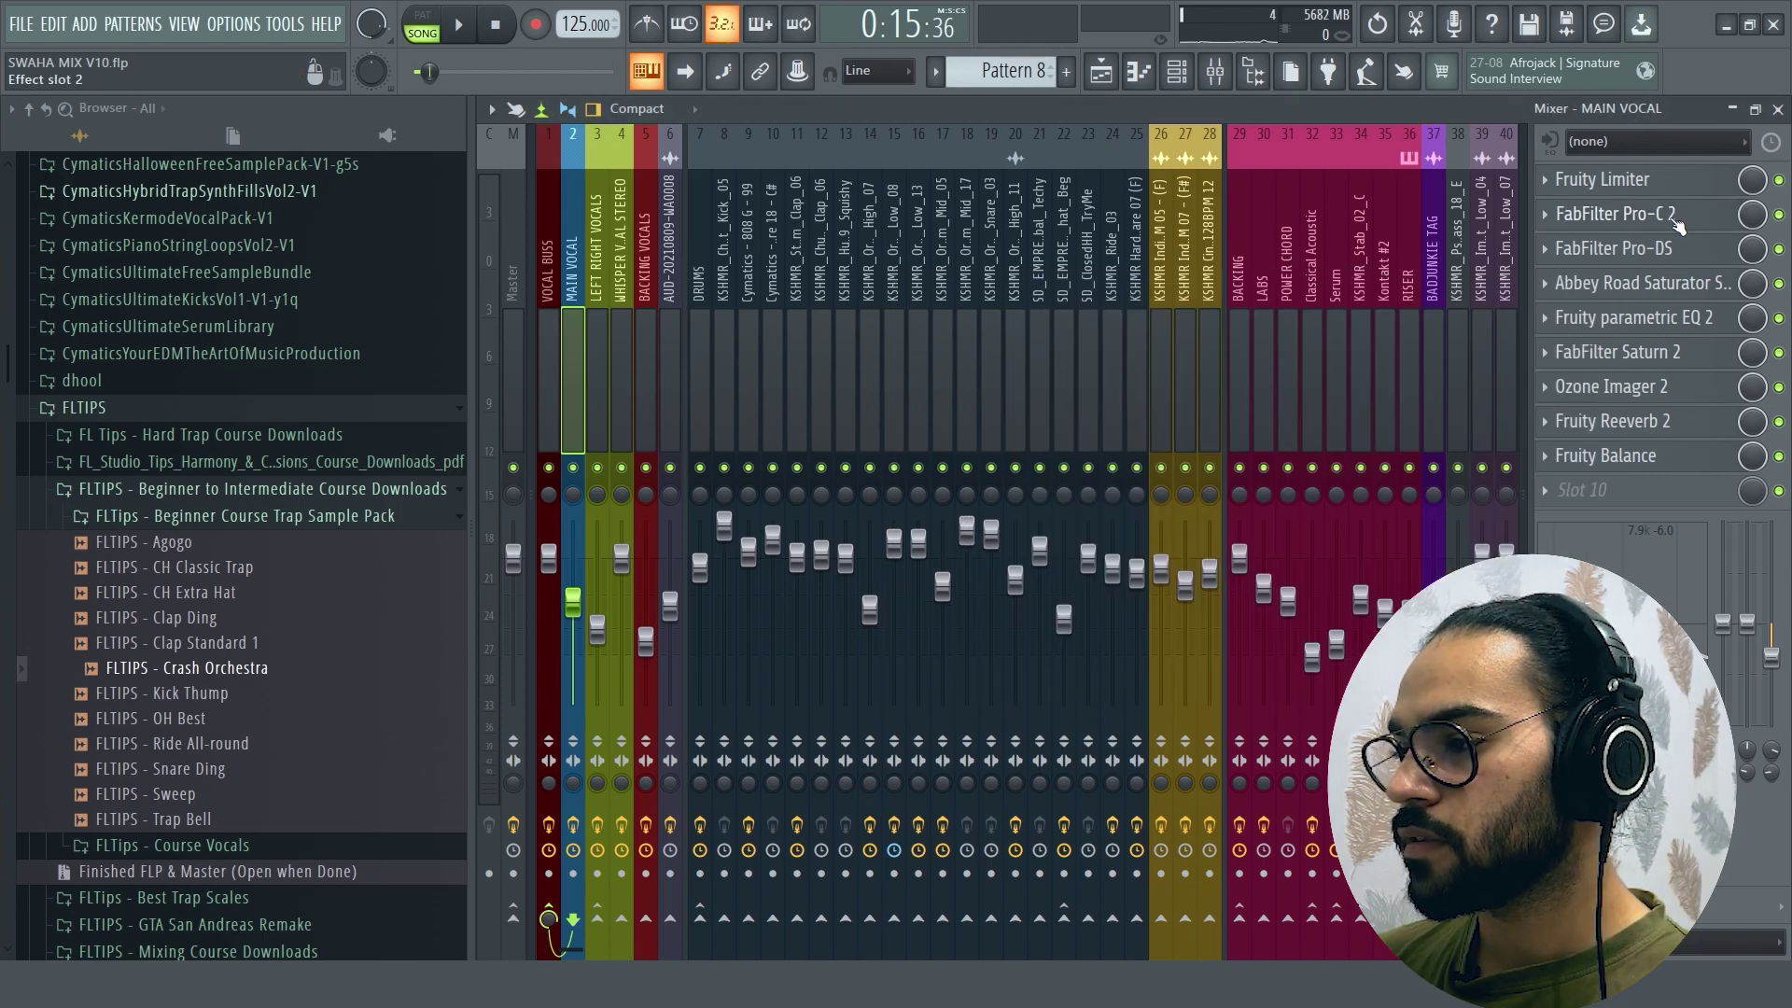
pyautogui.click(1669, 250)
pyautogui.click(1669, 251)
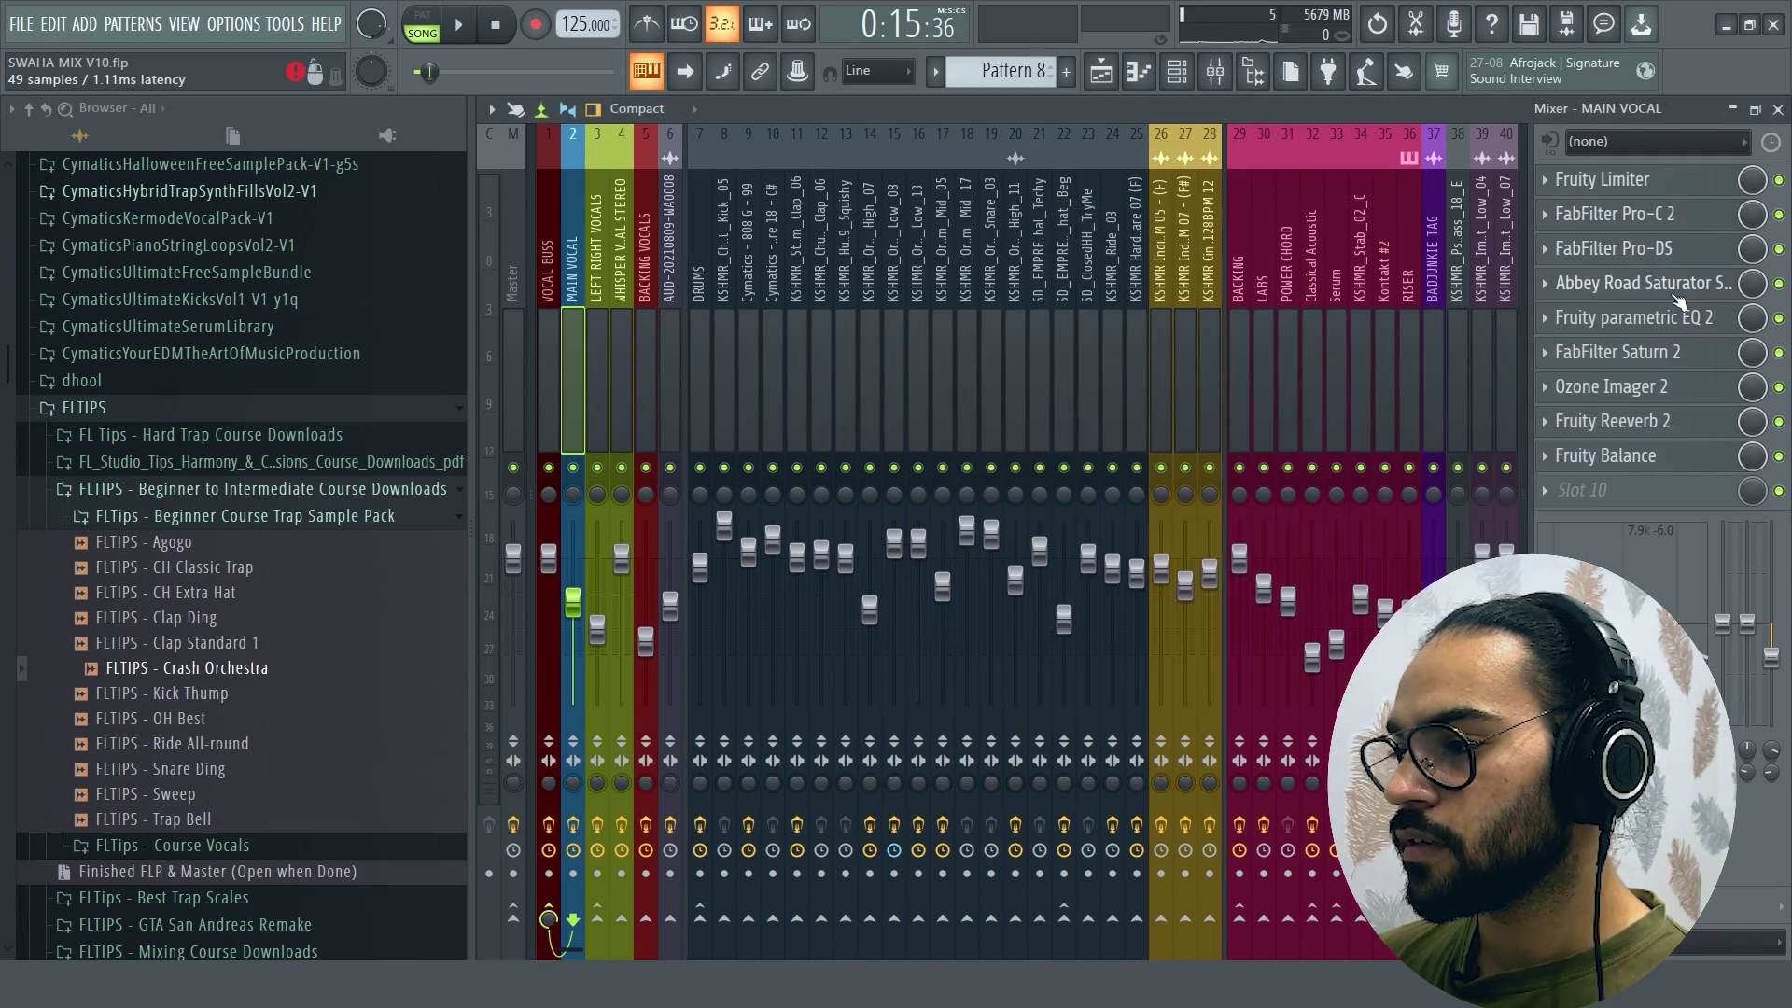
pyautogui.click(1675, 287)
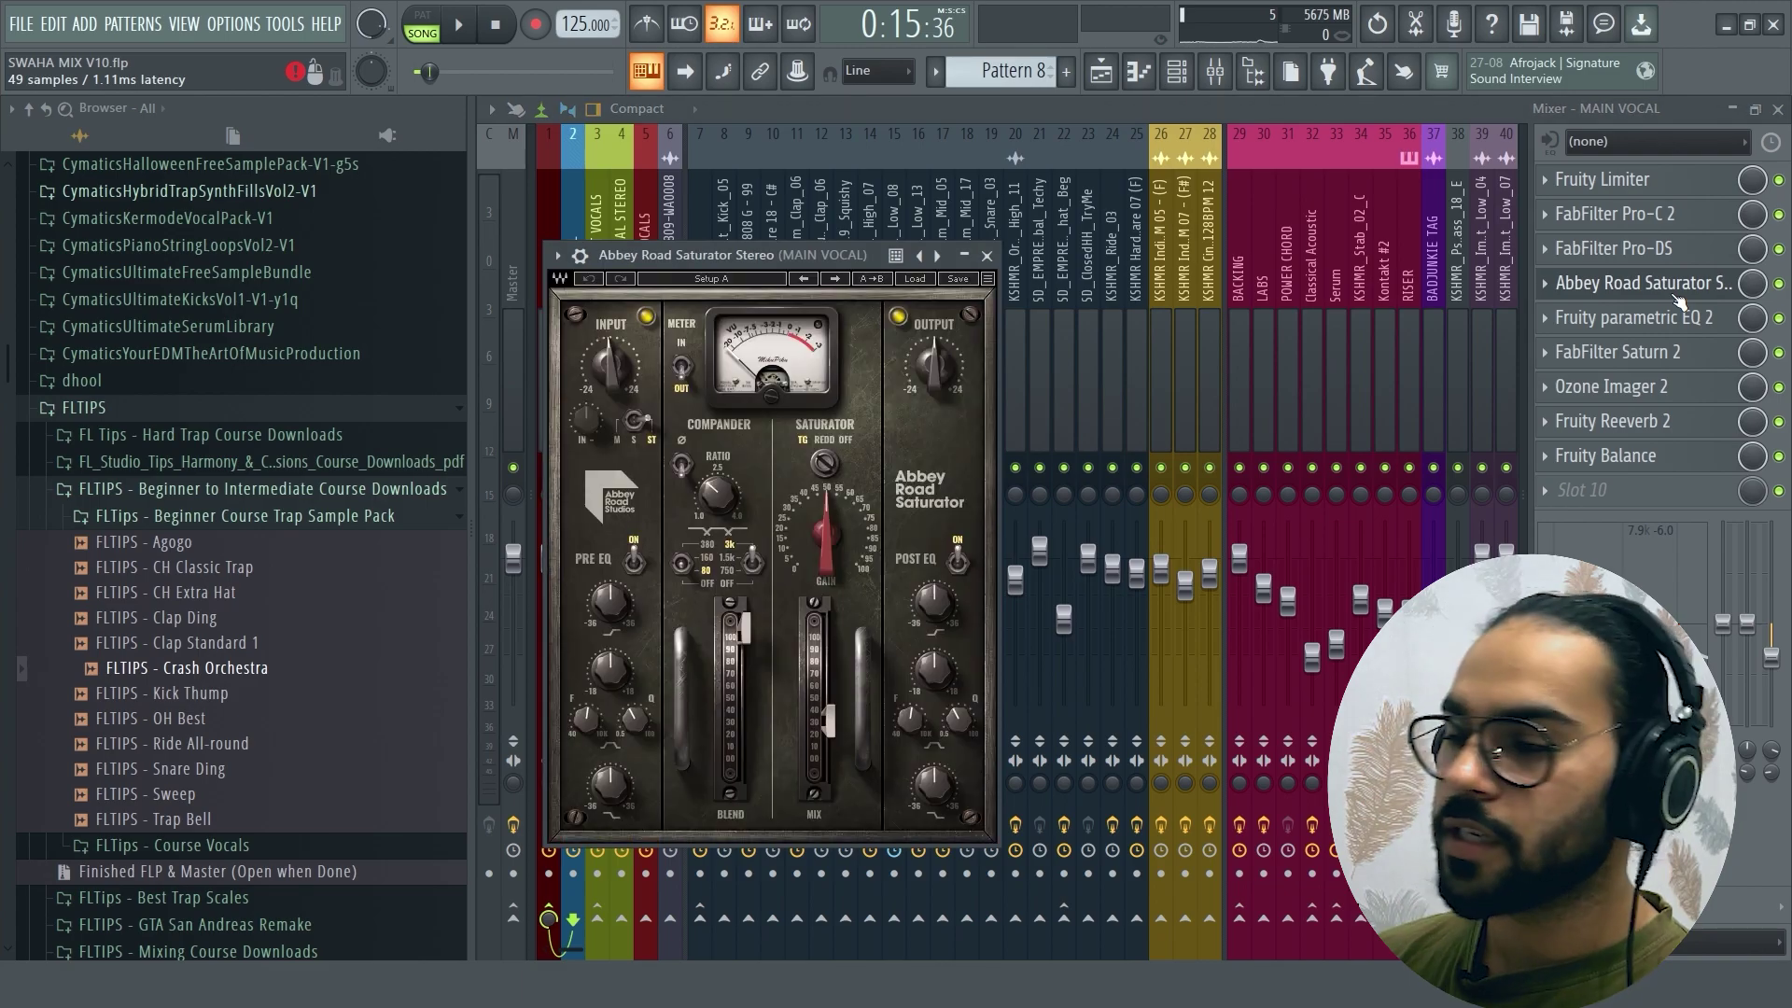
pyautogui.click(1678, 295)
# Step: Inspect MAIN VOCAL's Fruity parametric EQ 2 and play the main vocal briefly
pyautogui.click(1681, 319)
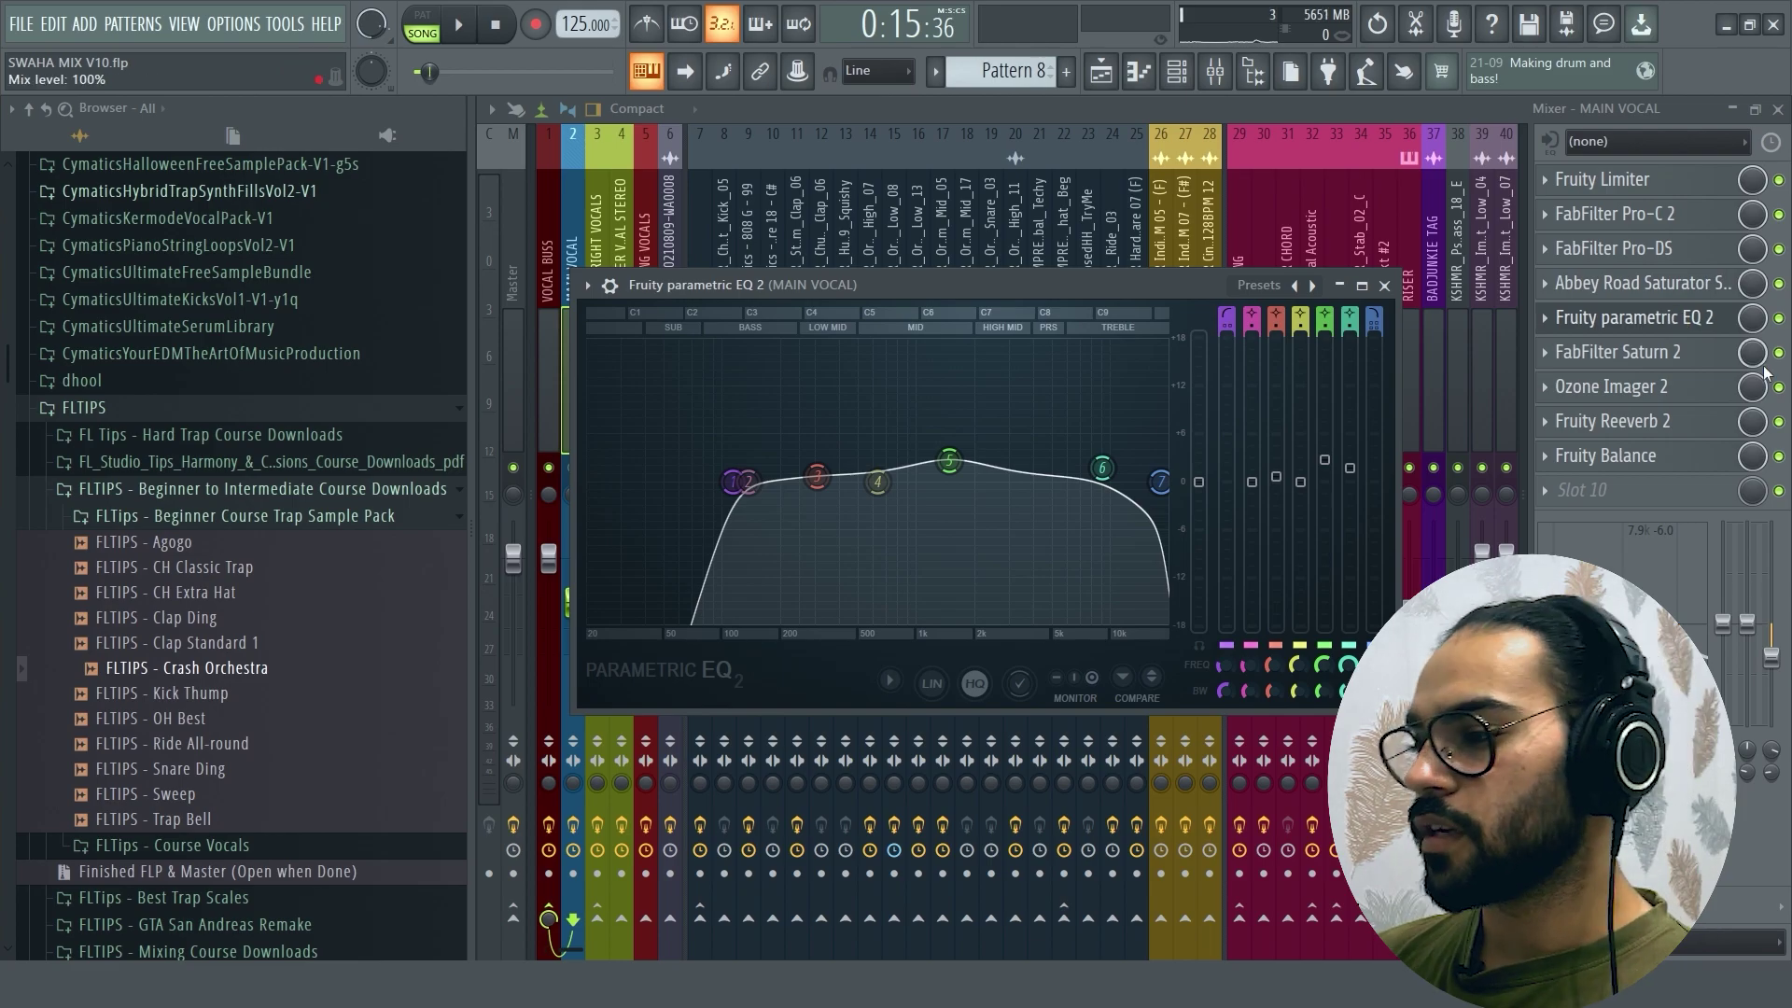
pyautogui.click(1680, 319)
pyautogui.press('space')
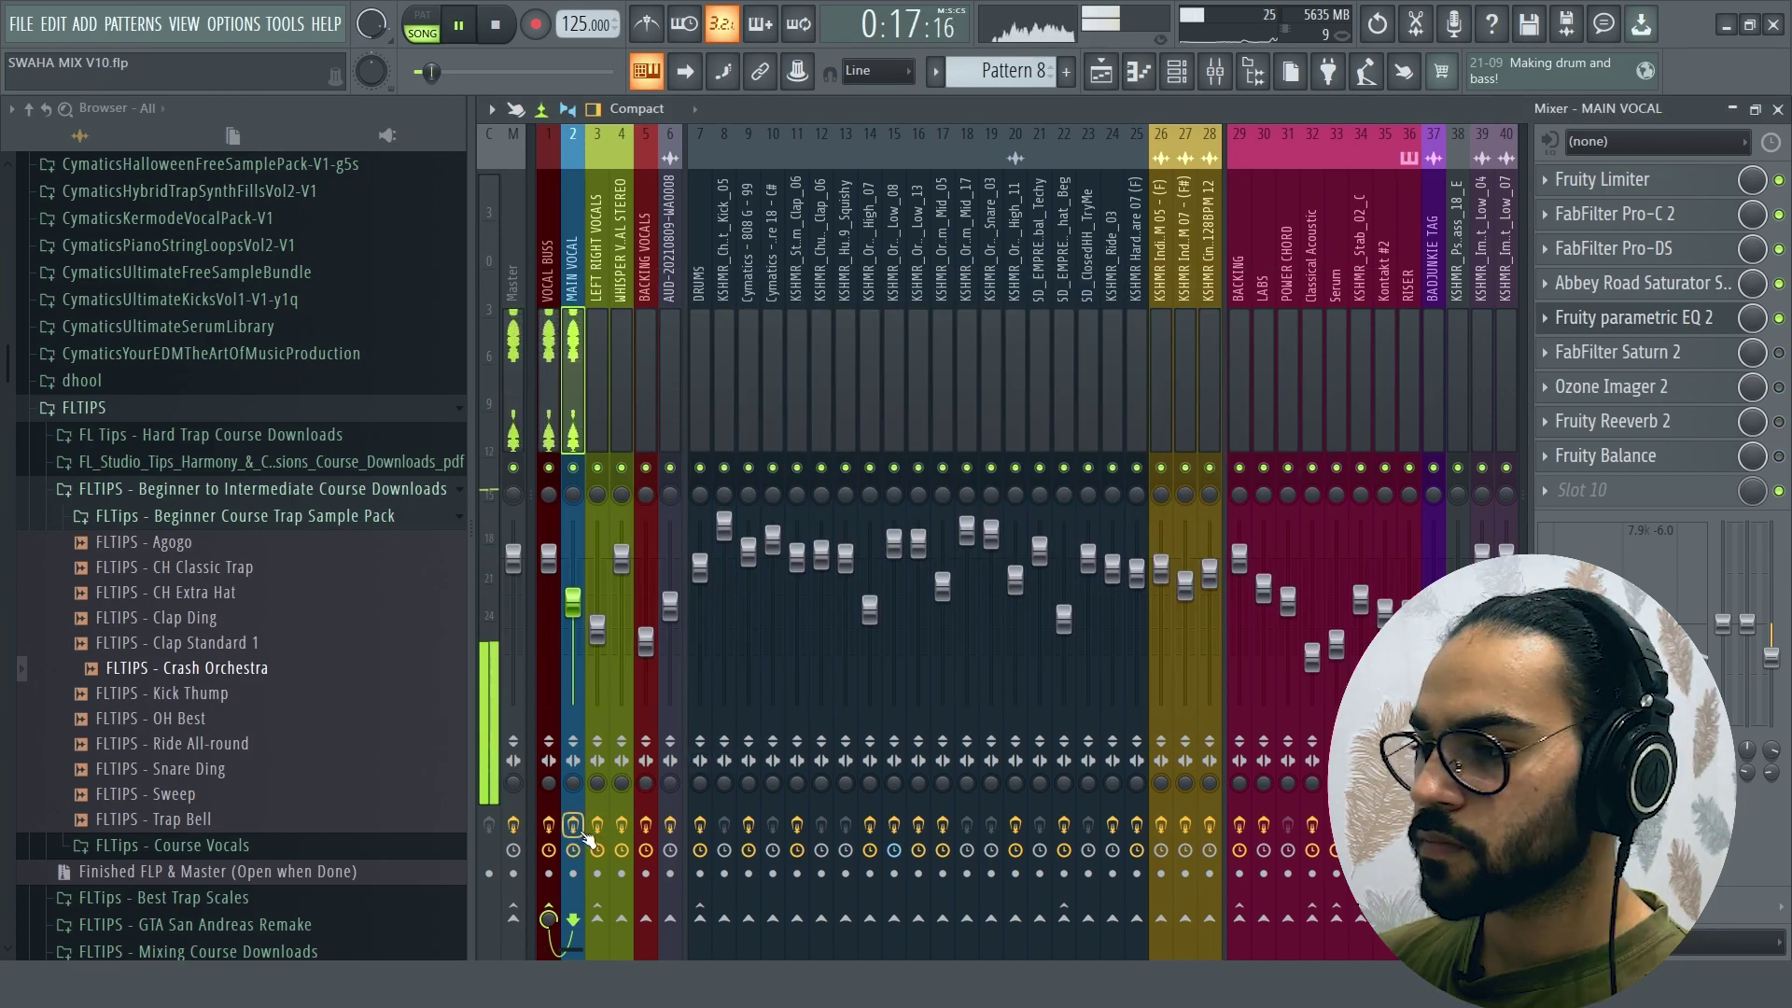
pyautogui.press('space')
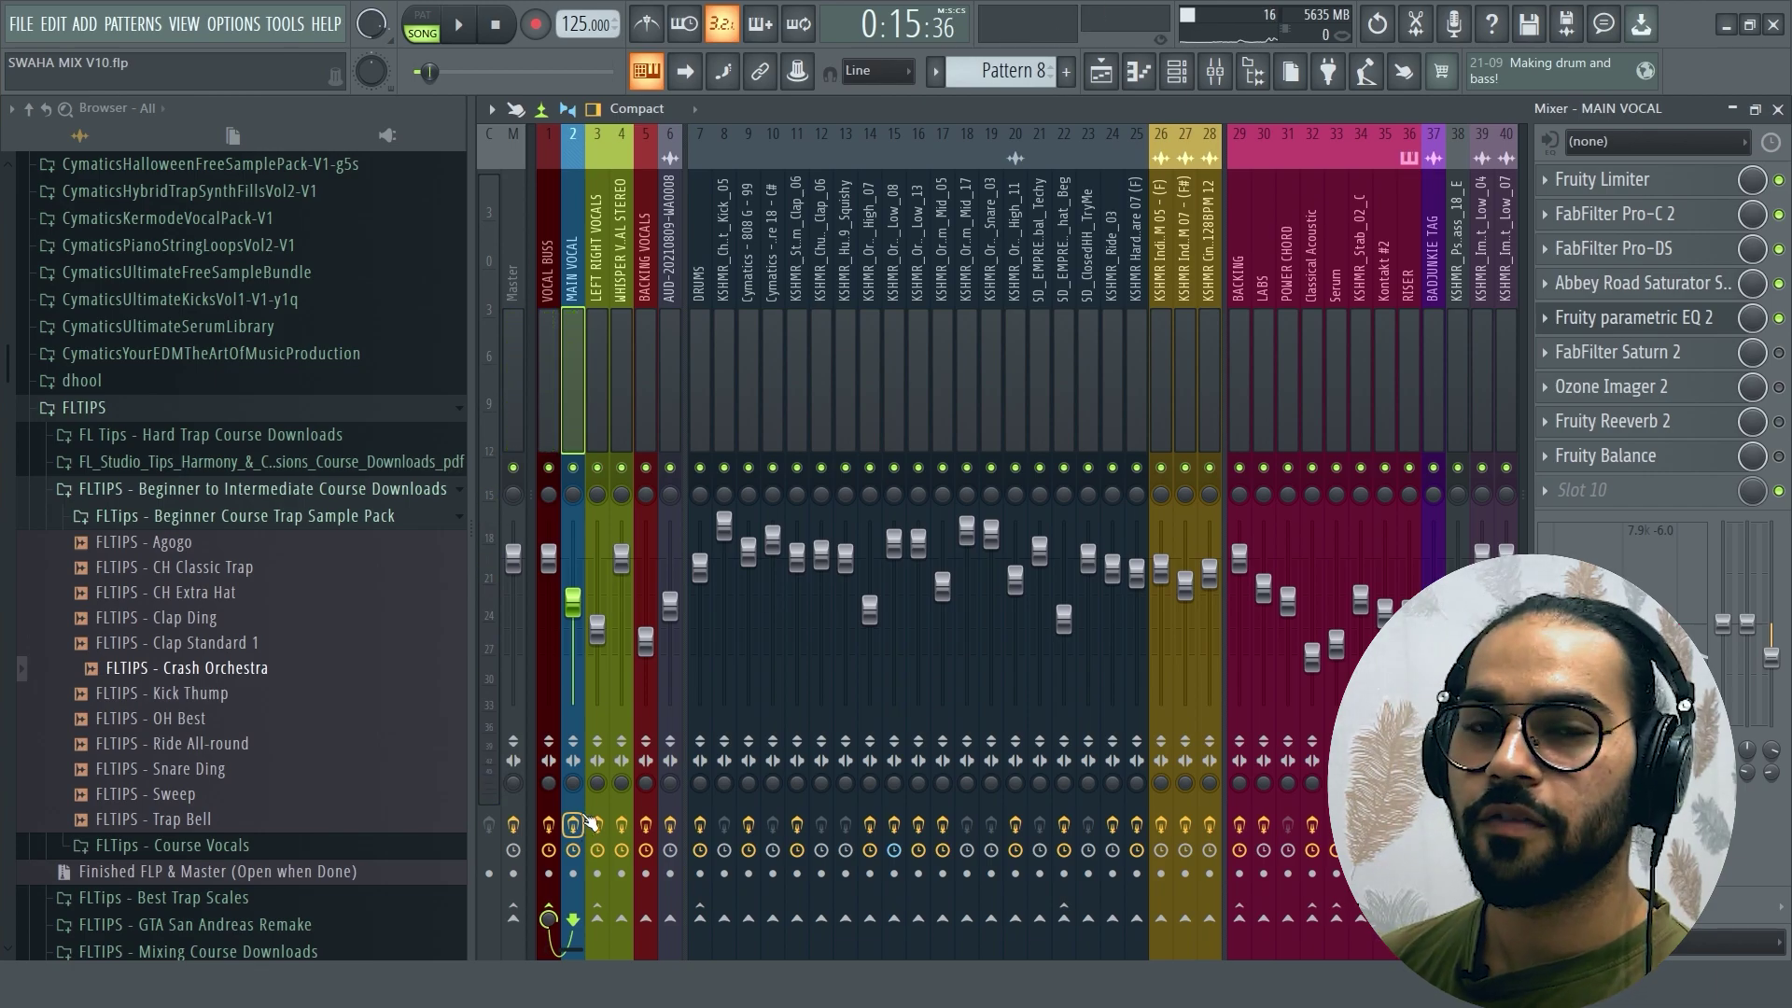
pyautogui.click(1624, 352)
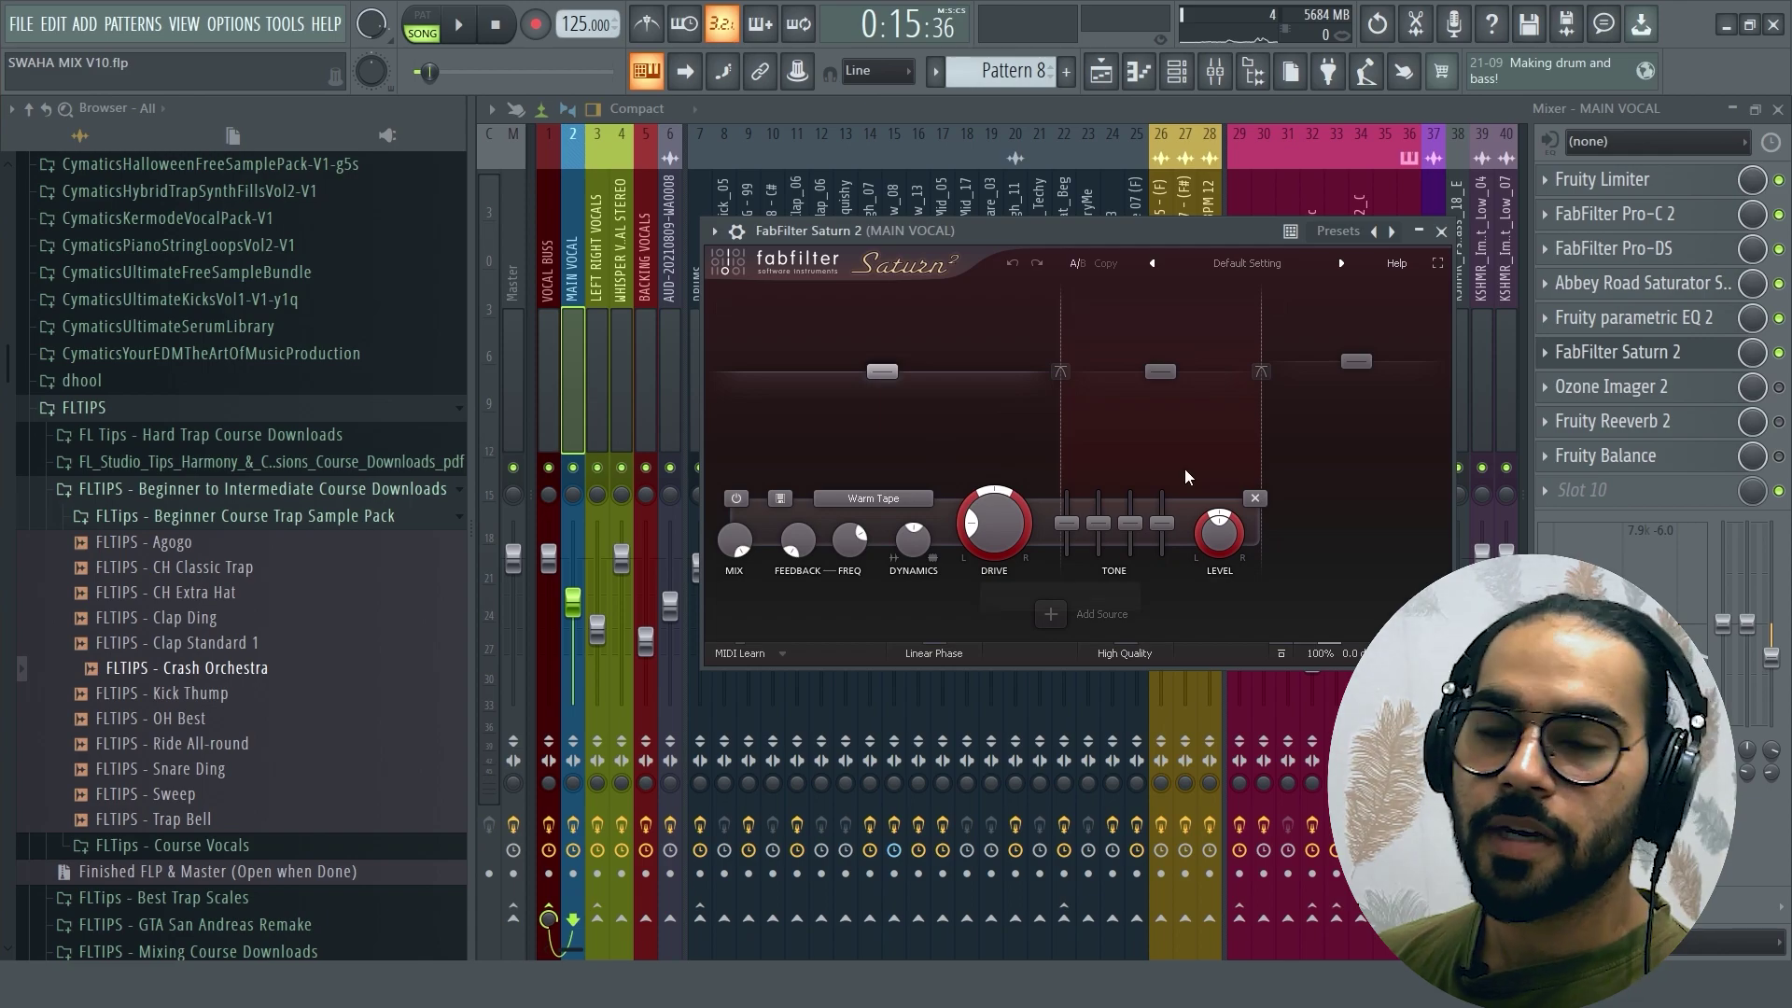
pyautogui.click(1629, 364)
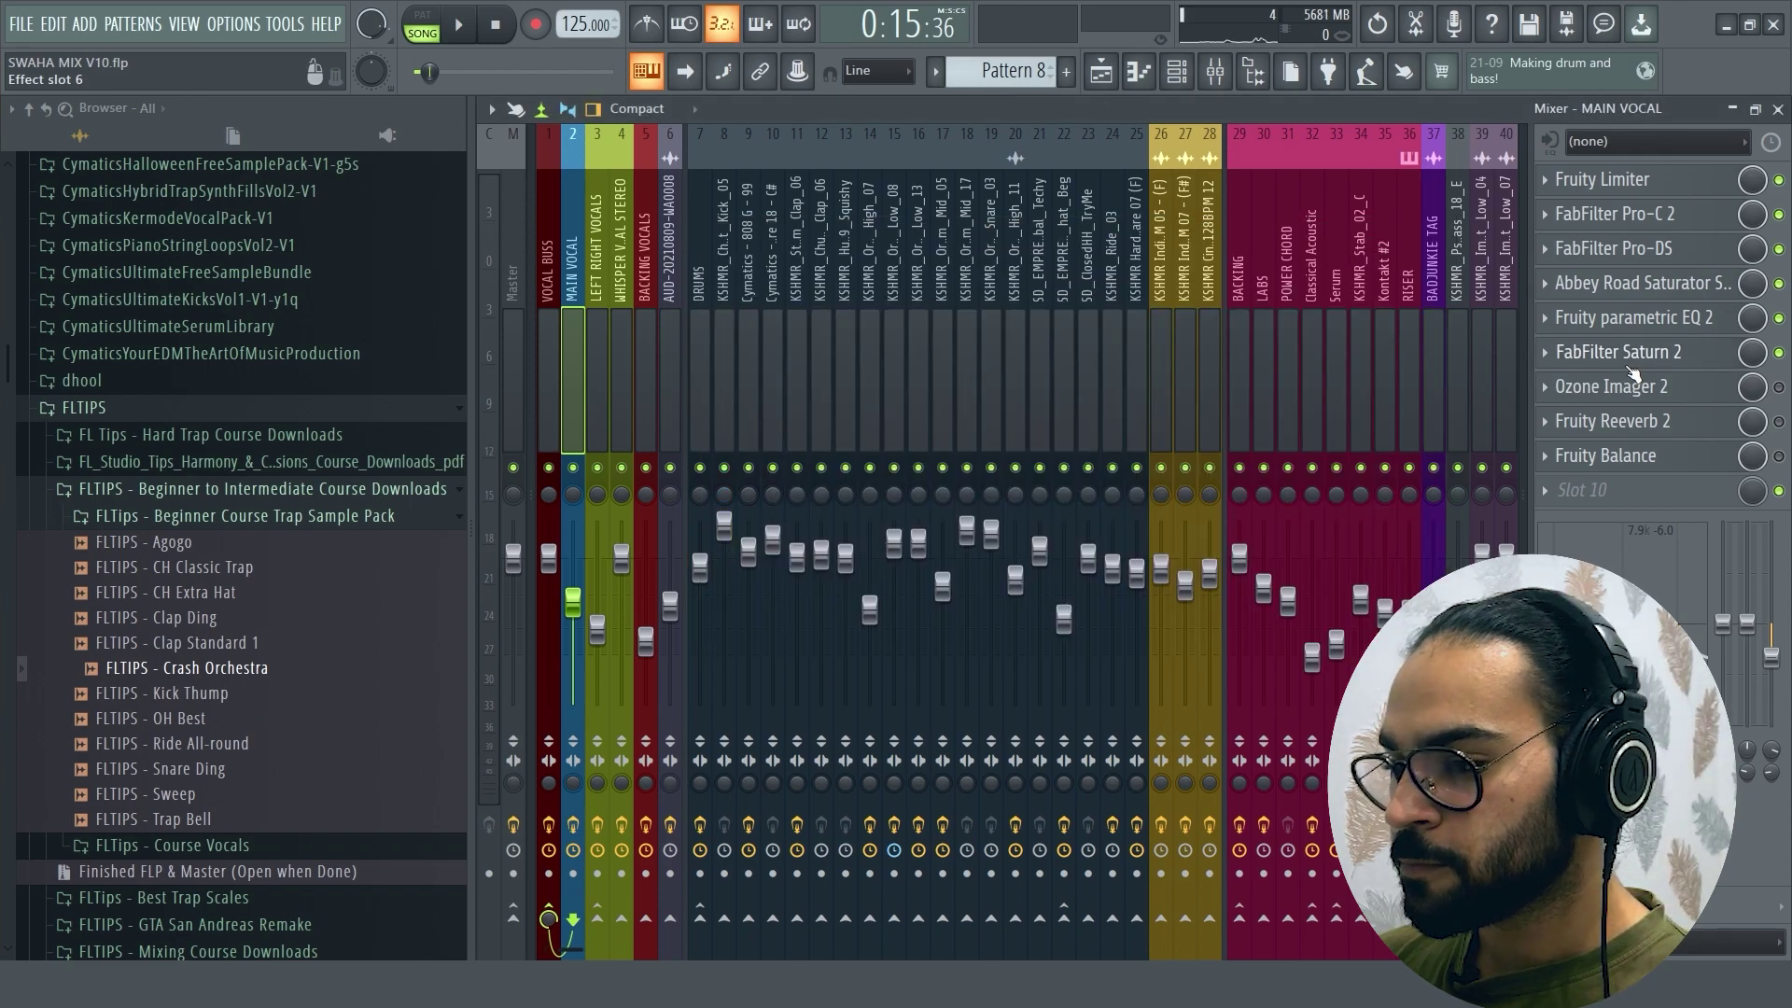
pyautogui.click(1629, 364)
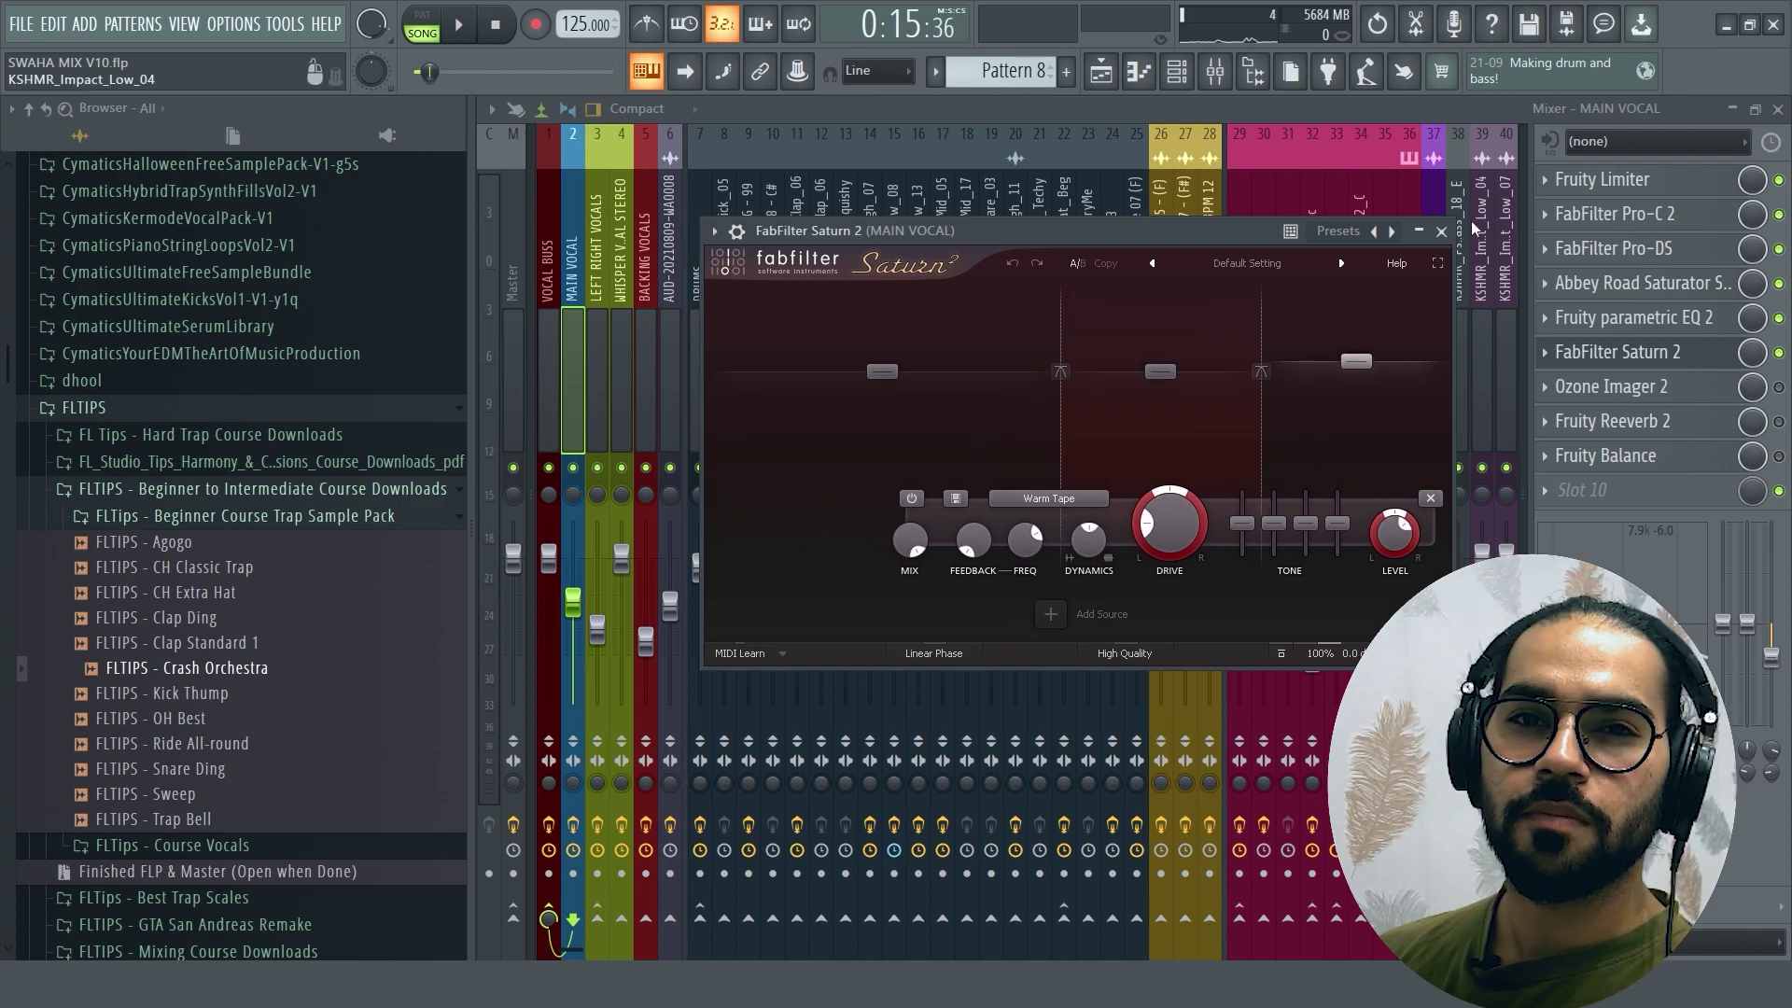
pyautogui.press('space')
pyautogui.click(1441, 231)
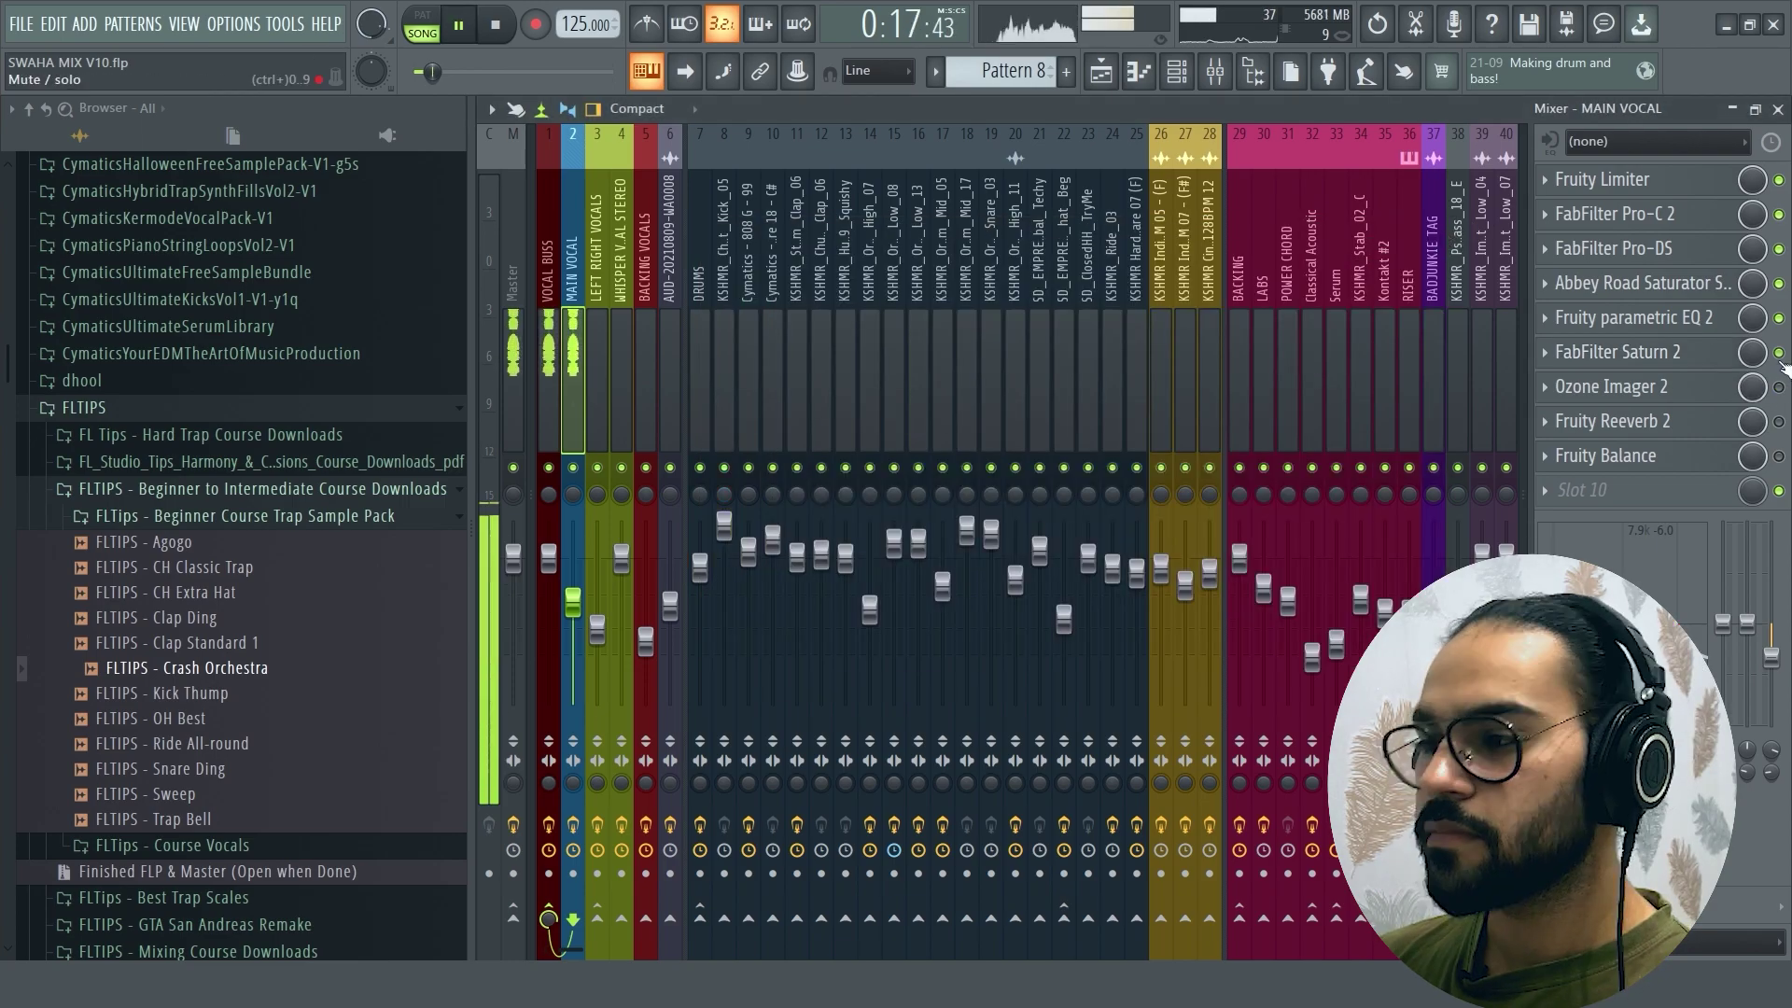
pyautogui.press('space')
pyautogui.click(1689, 392)
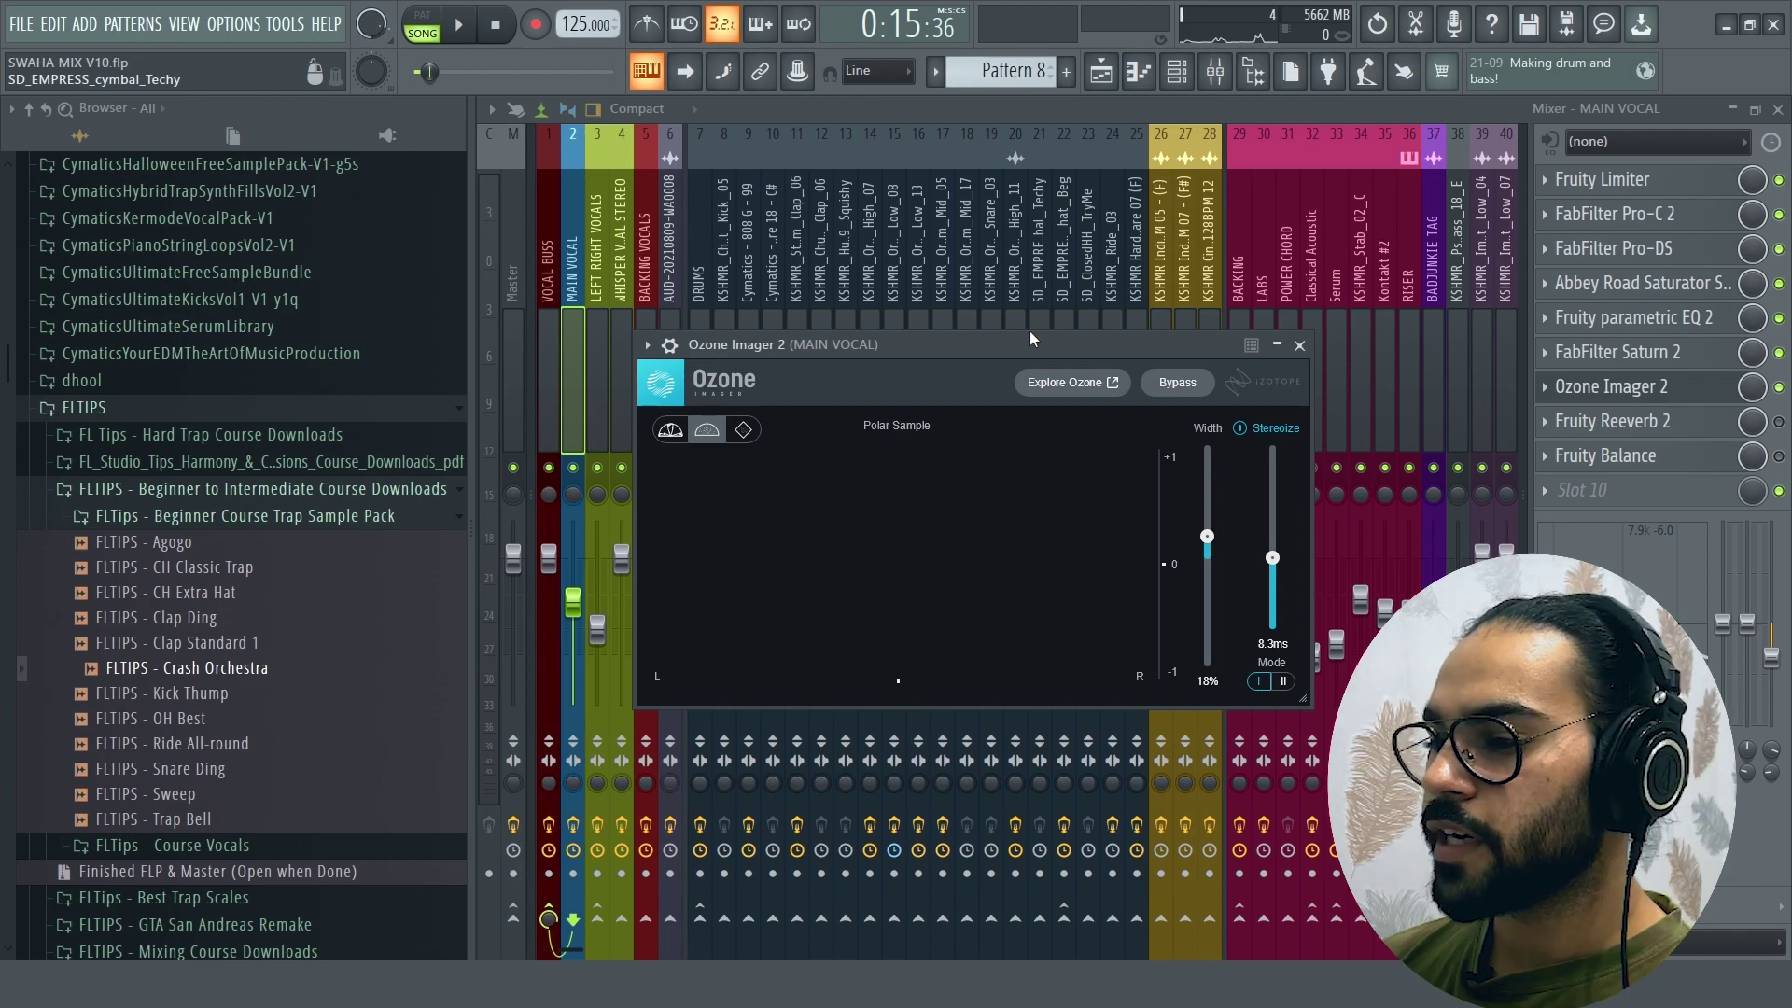
pyautogui.press('space')
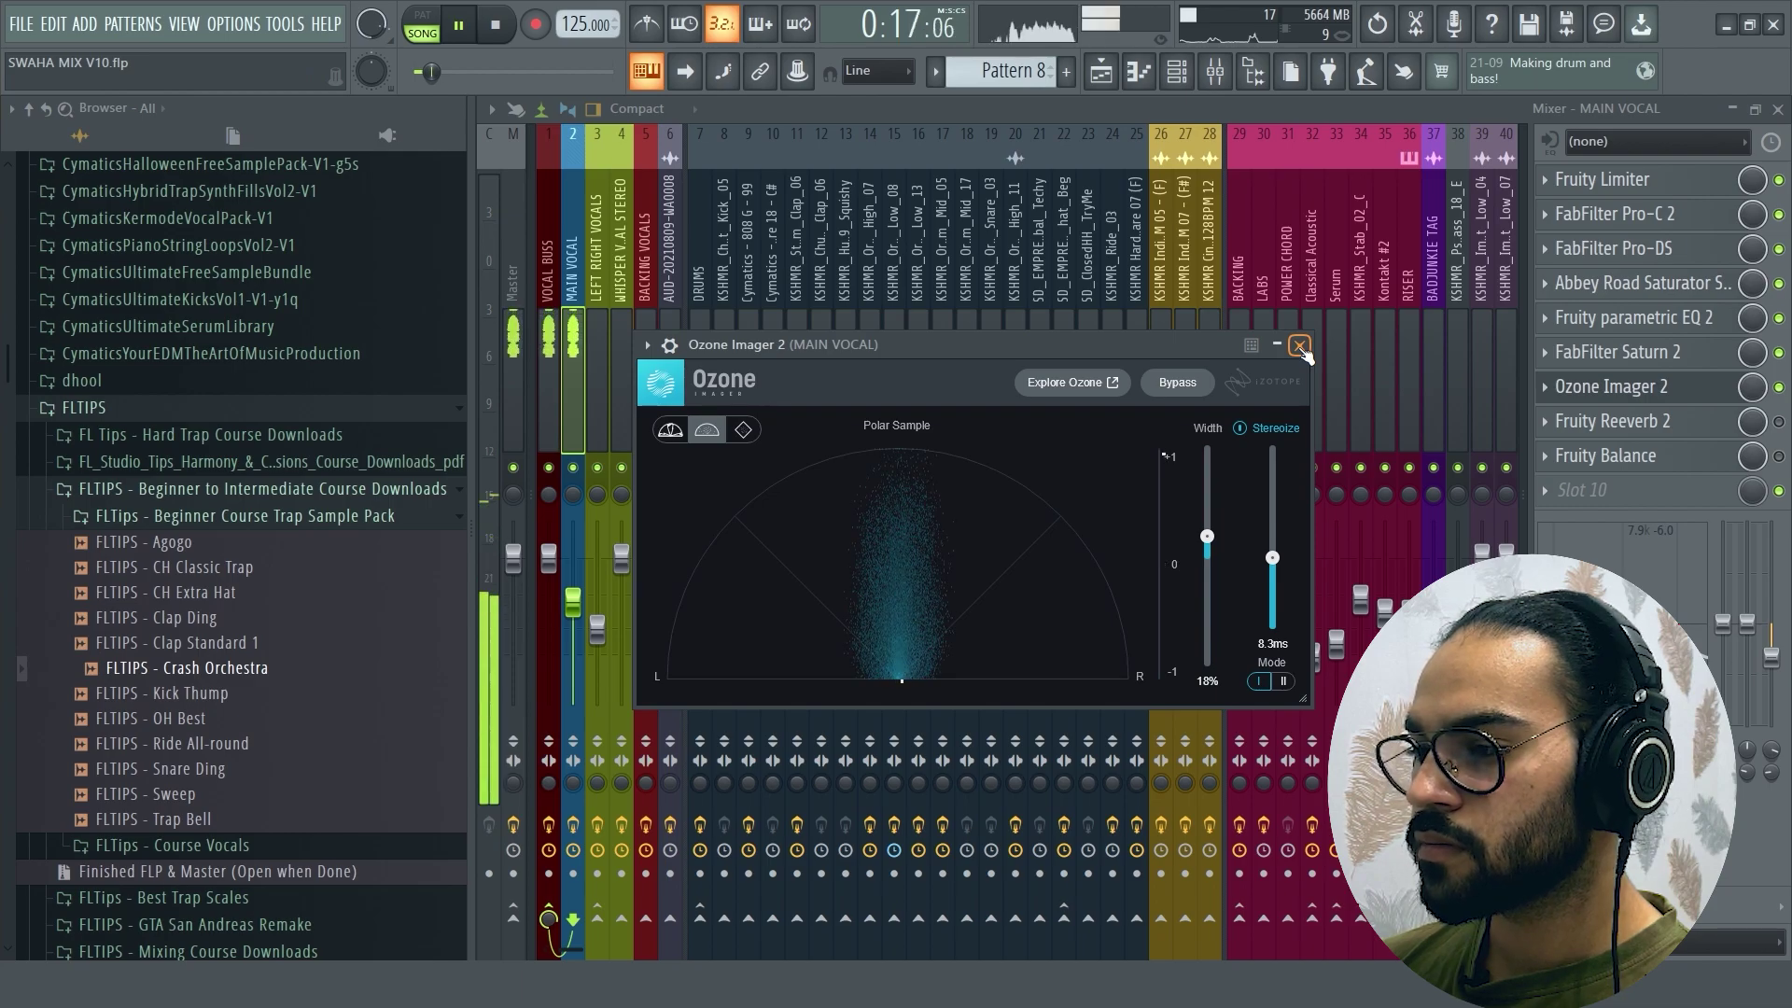
pyautogui.click(1299, 345)
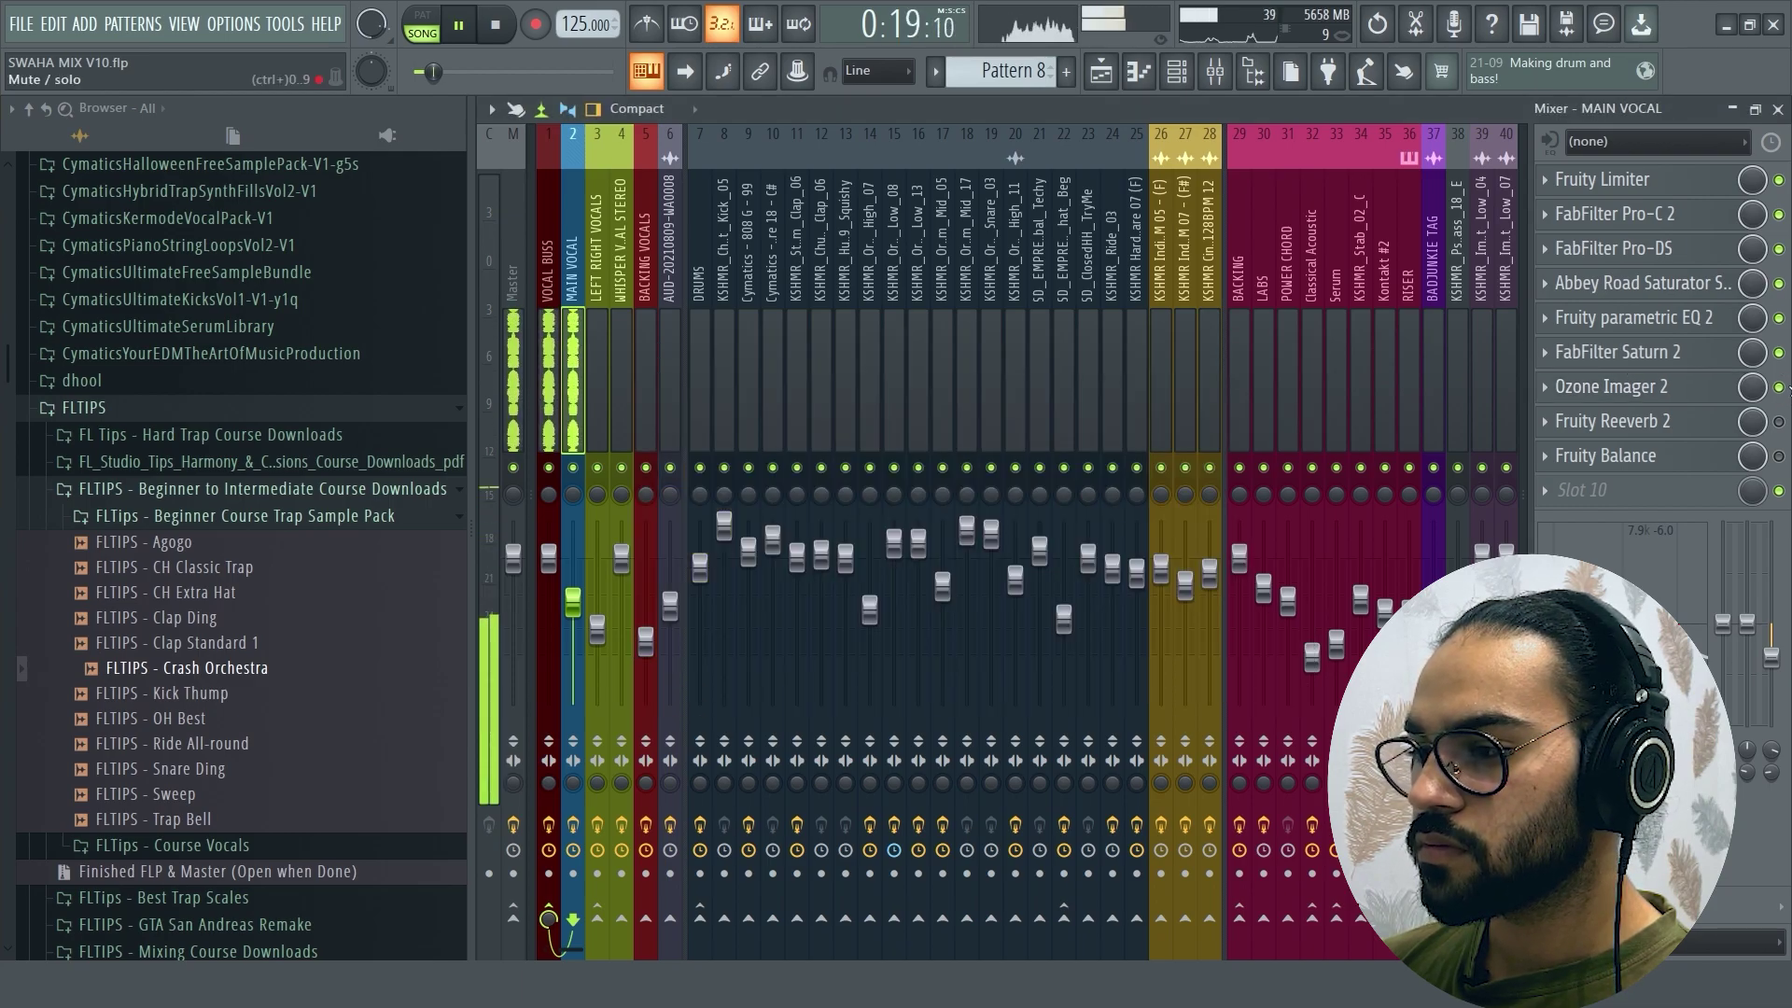
pyautogui.press('space')
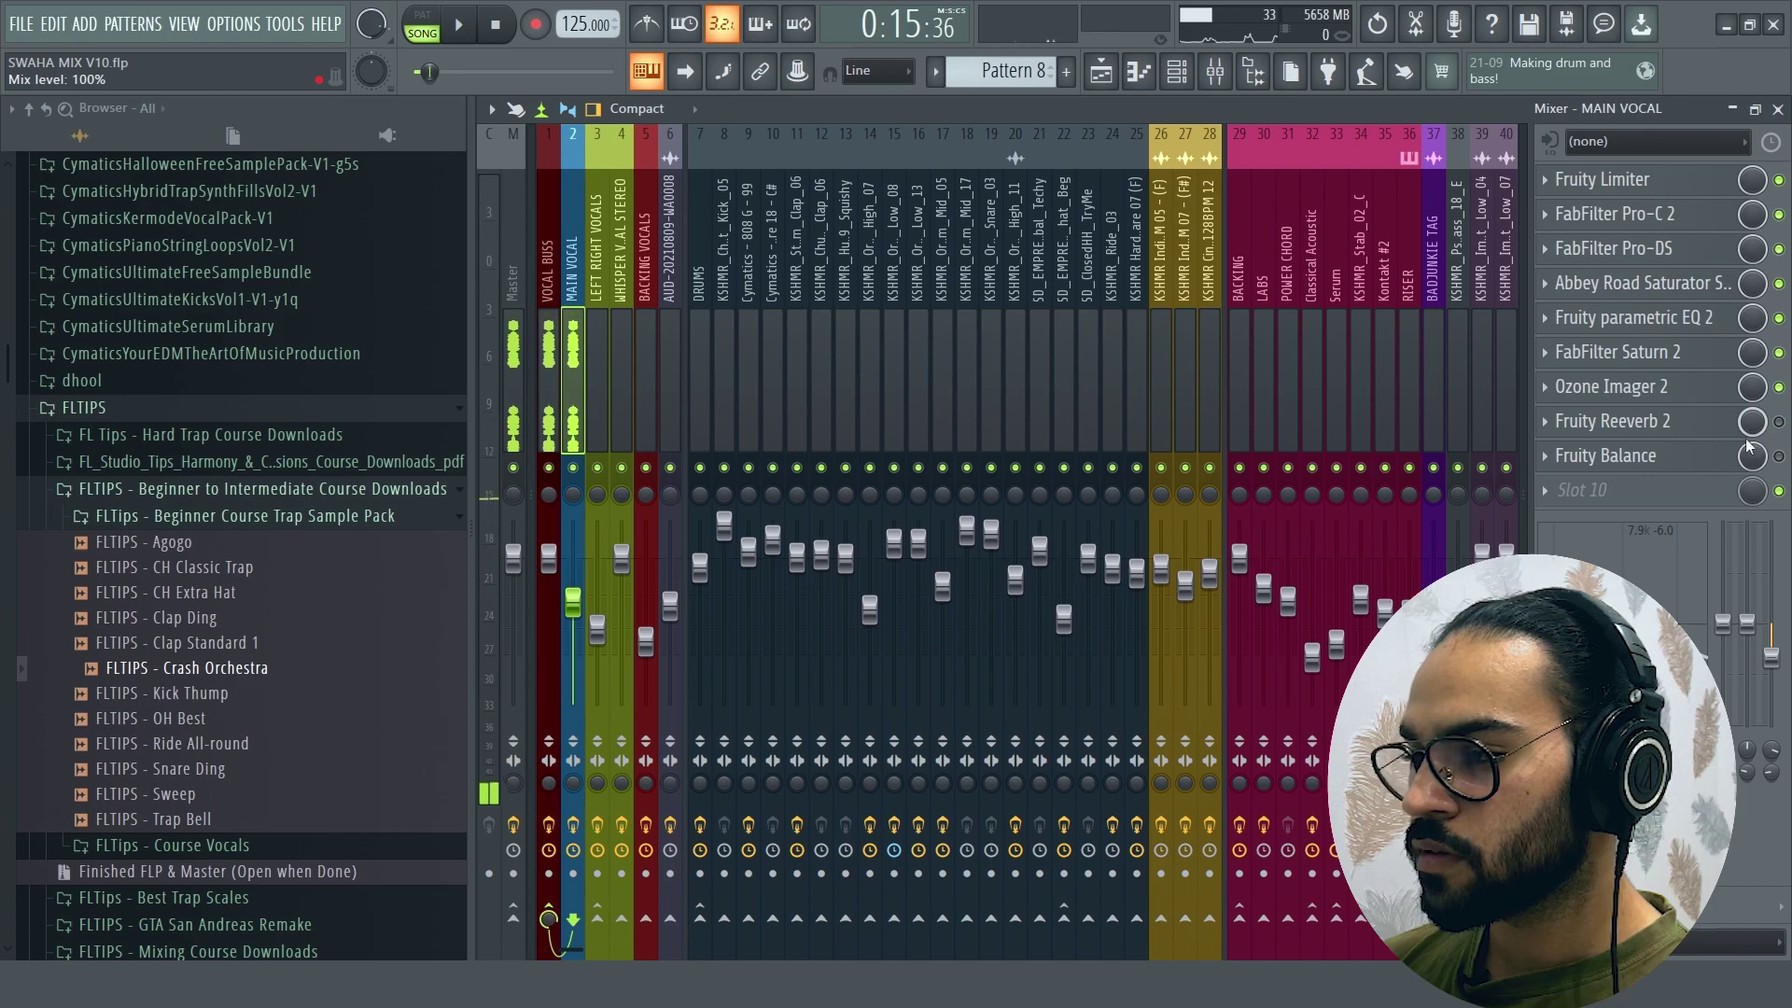
# Step: Hear the main vocal's Fruity Reeverb 2, open Fruity Balance, then switch to the Playlist
pyautogui.click(1706, 422)
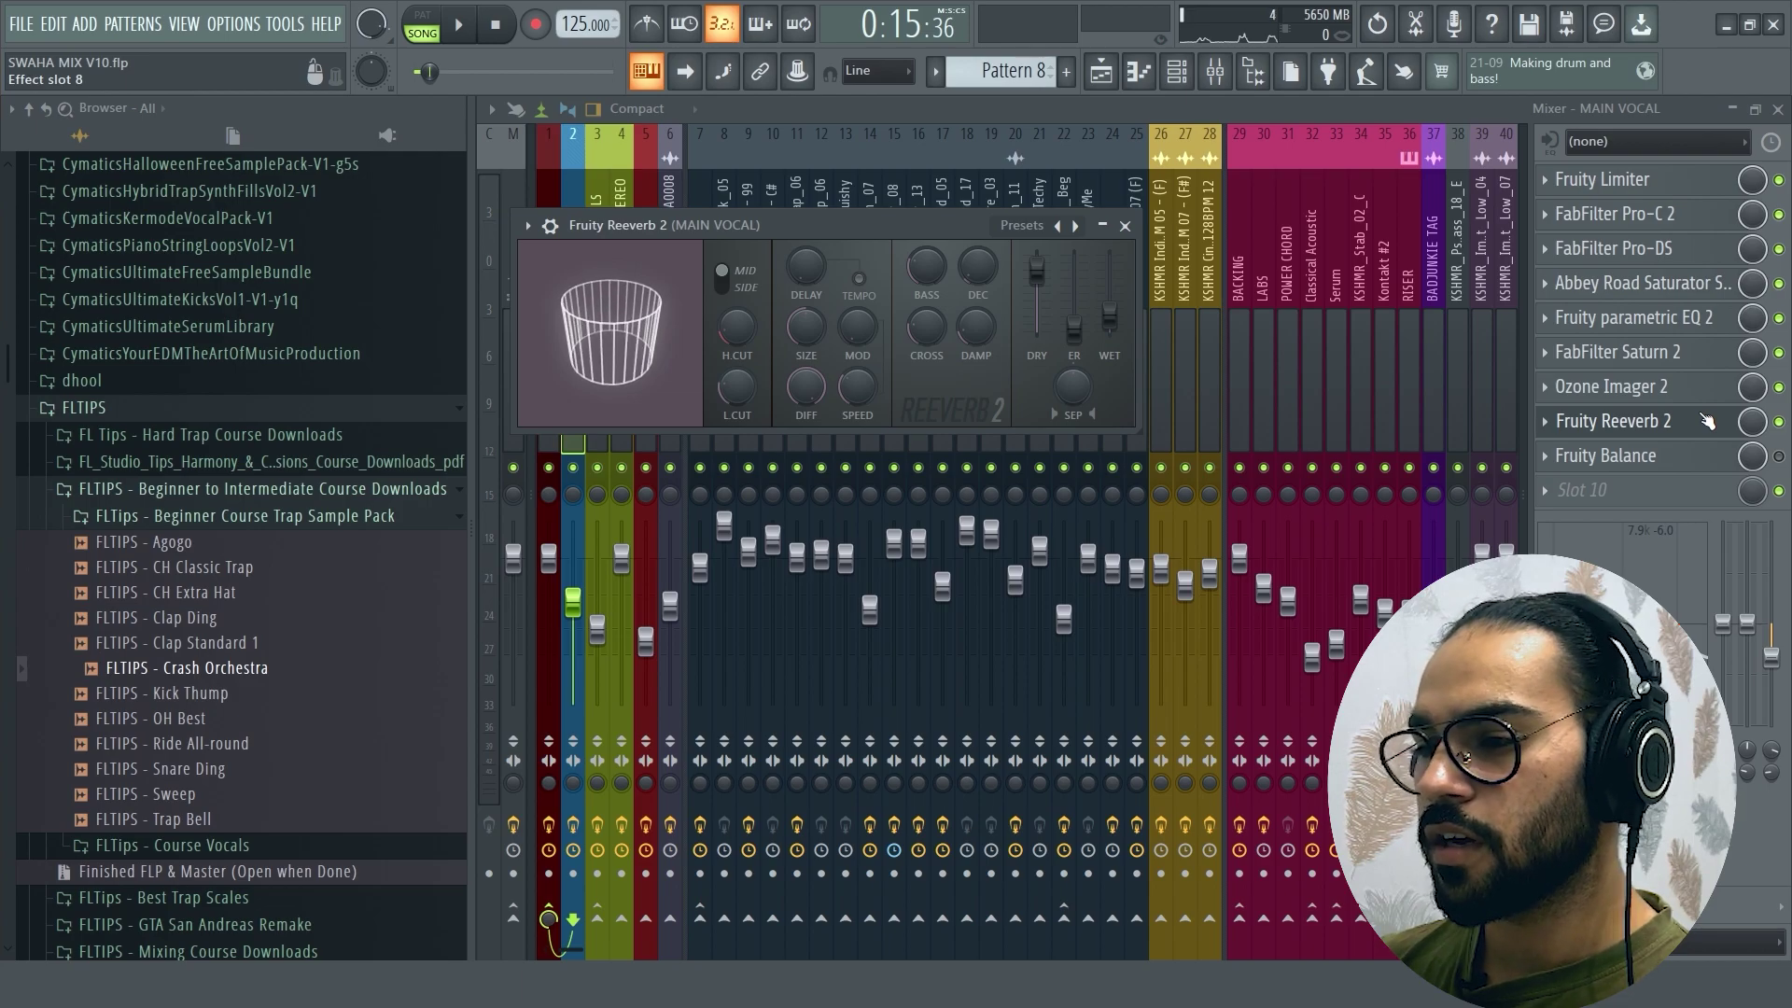
pyautogui.press('space')
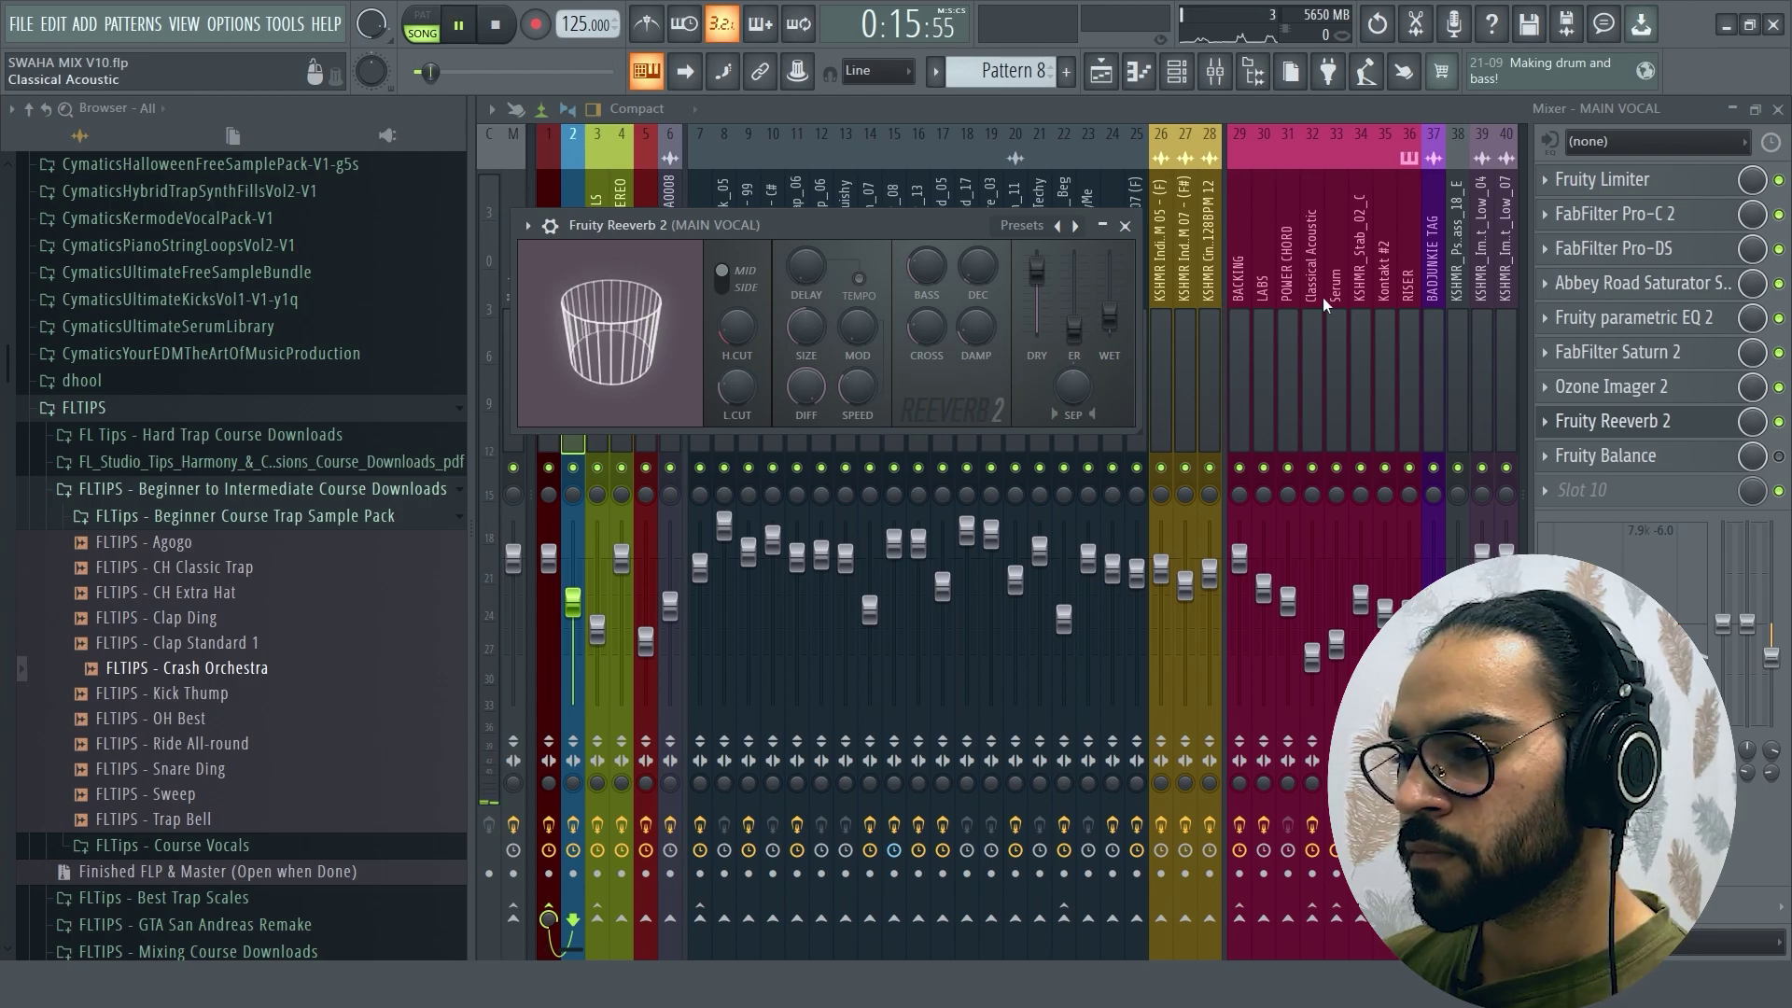
pyautogui.click(1125, 226)
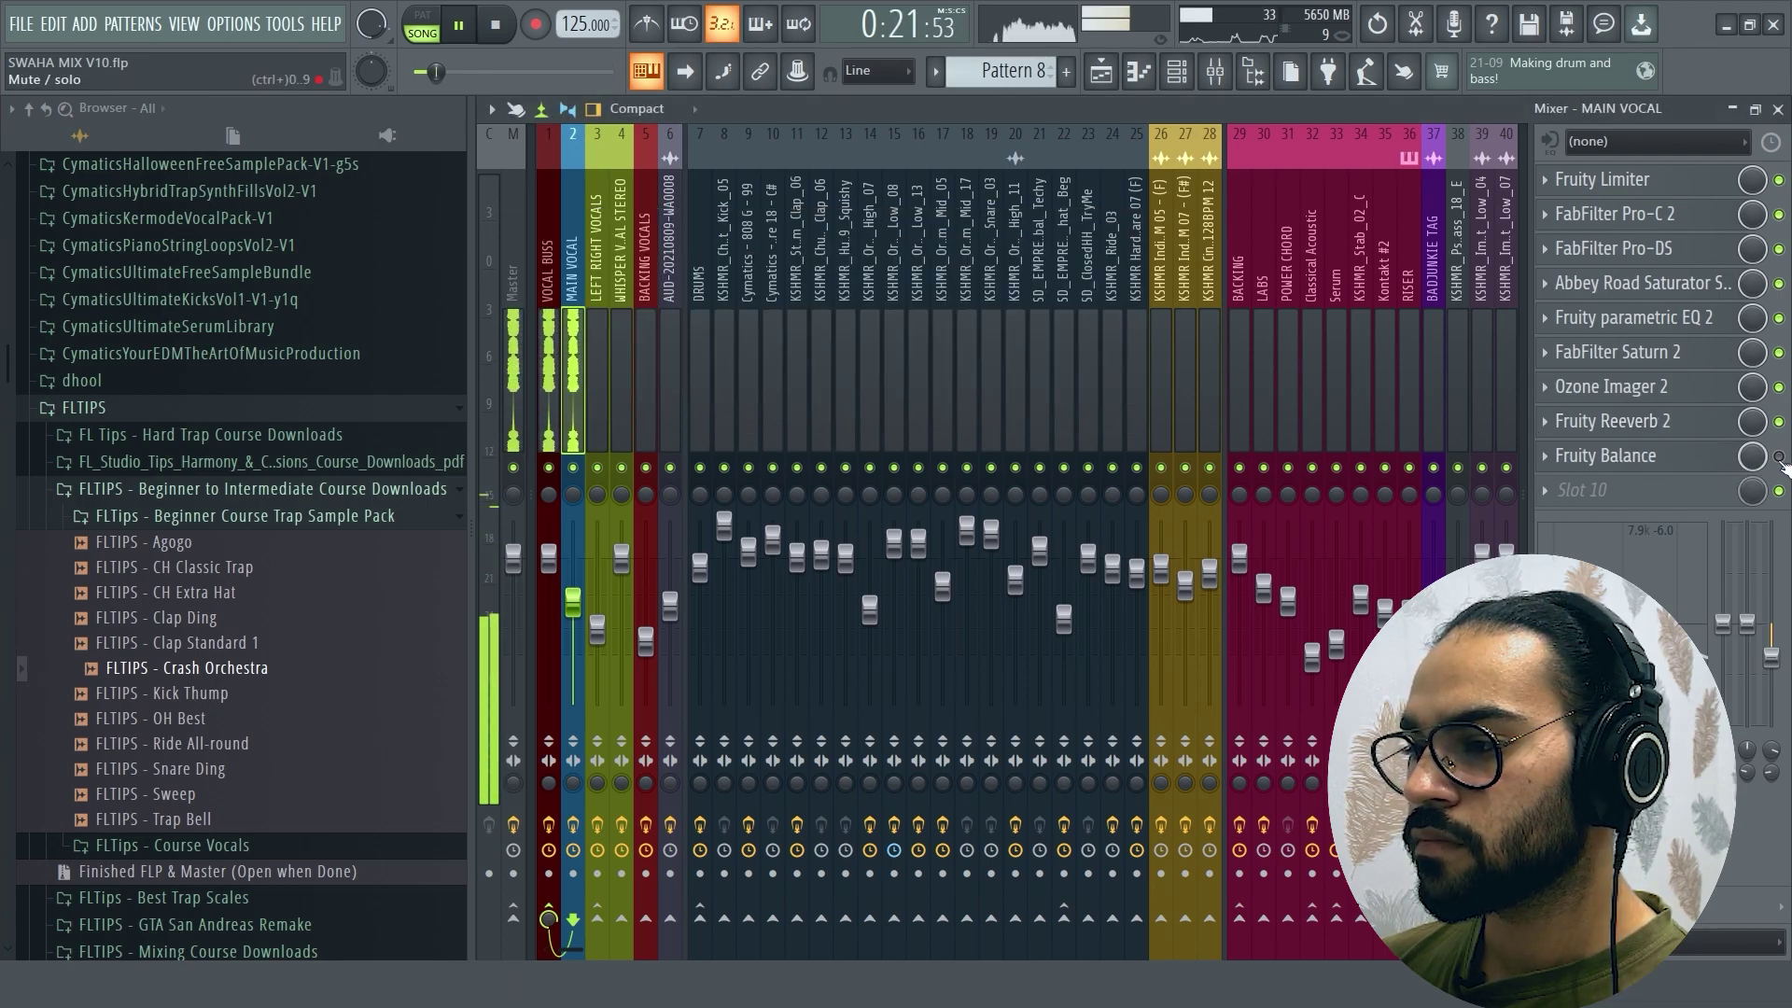
pyautogui.press('space')
pyautogui.click(1714, 467)
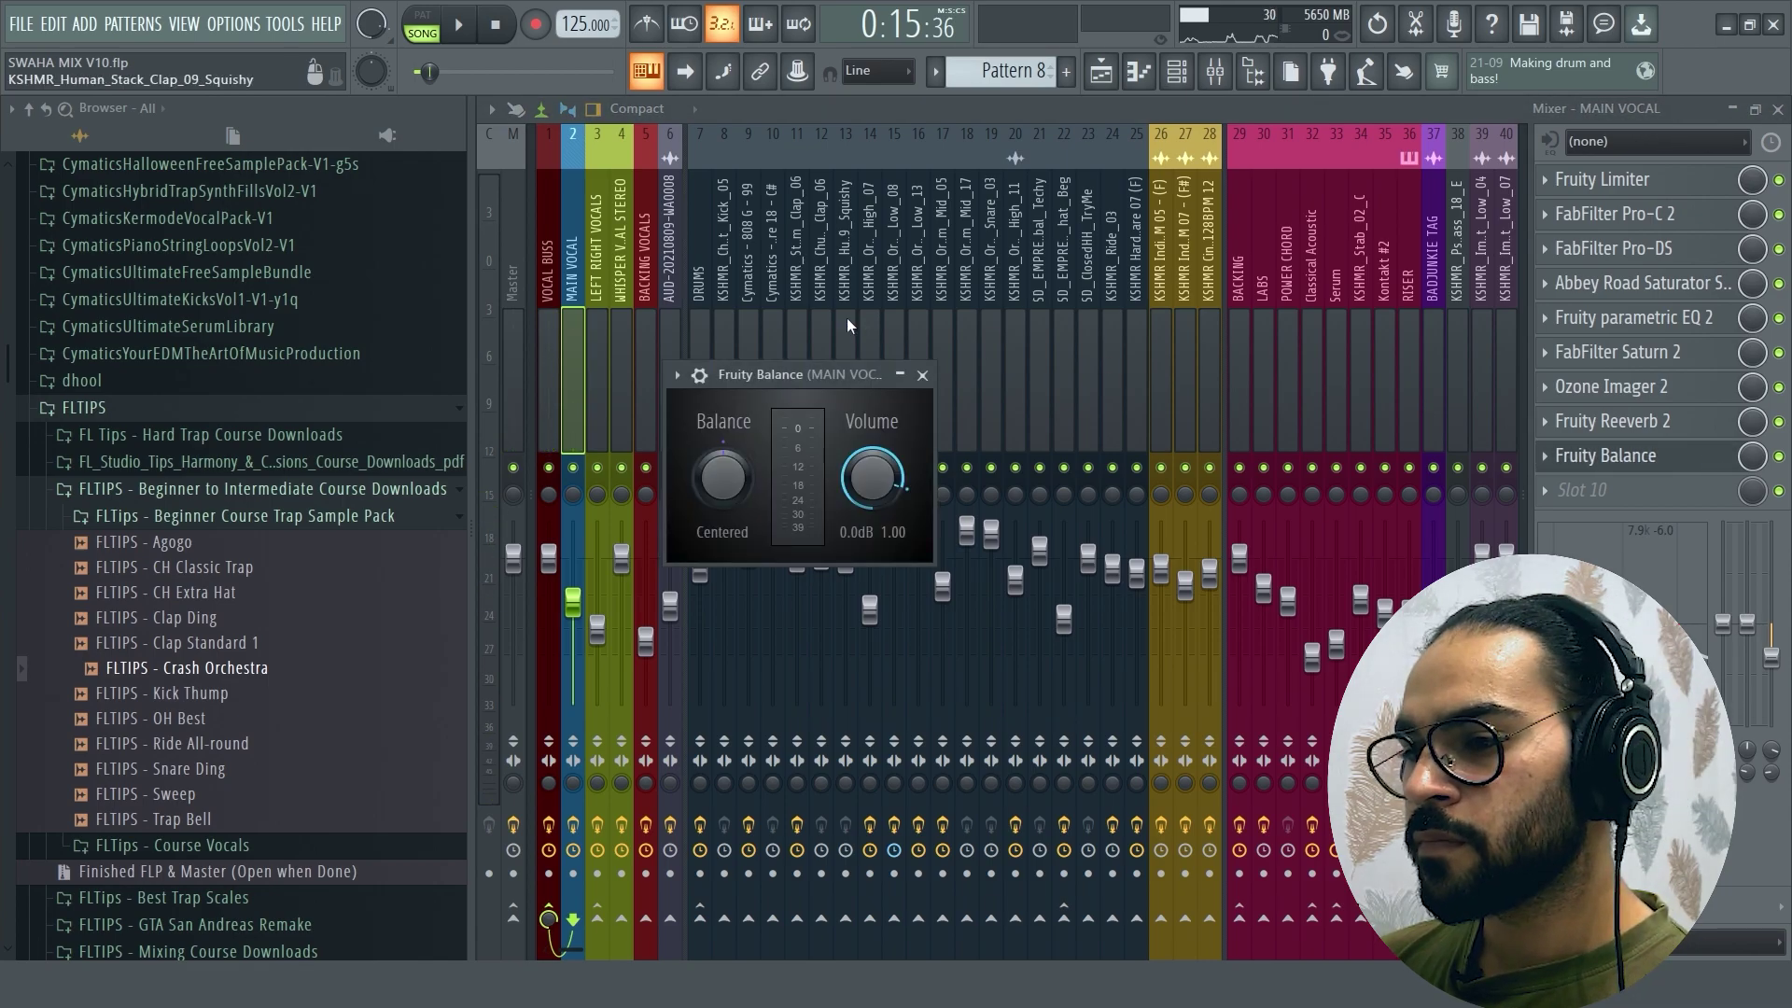
pyautogui.press('F5')
# Step: Unmute Track 13, LEFT RIGHT VOCALS, LEFT 3 through RIGHT SOME MEARGED vocal tracks
pyautogui.click(771, 368)
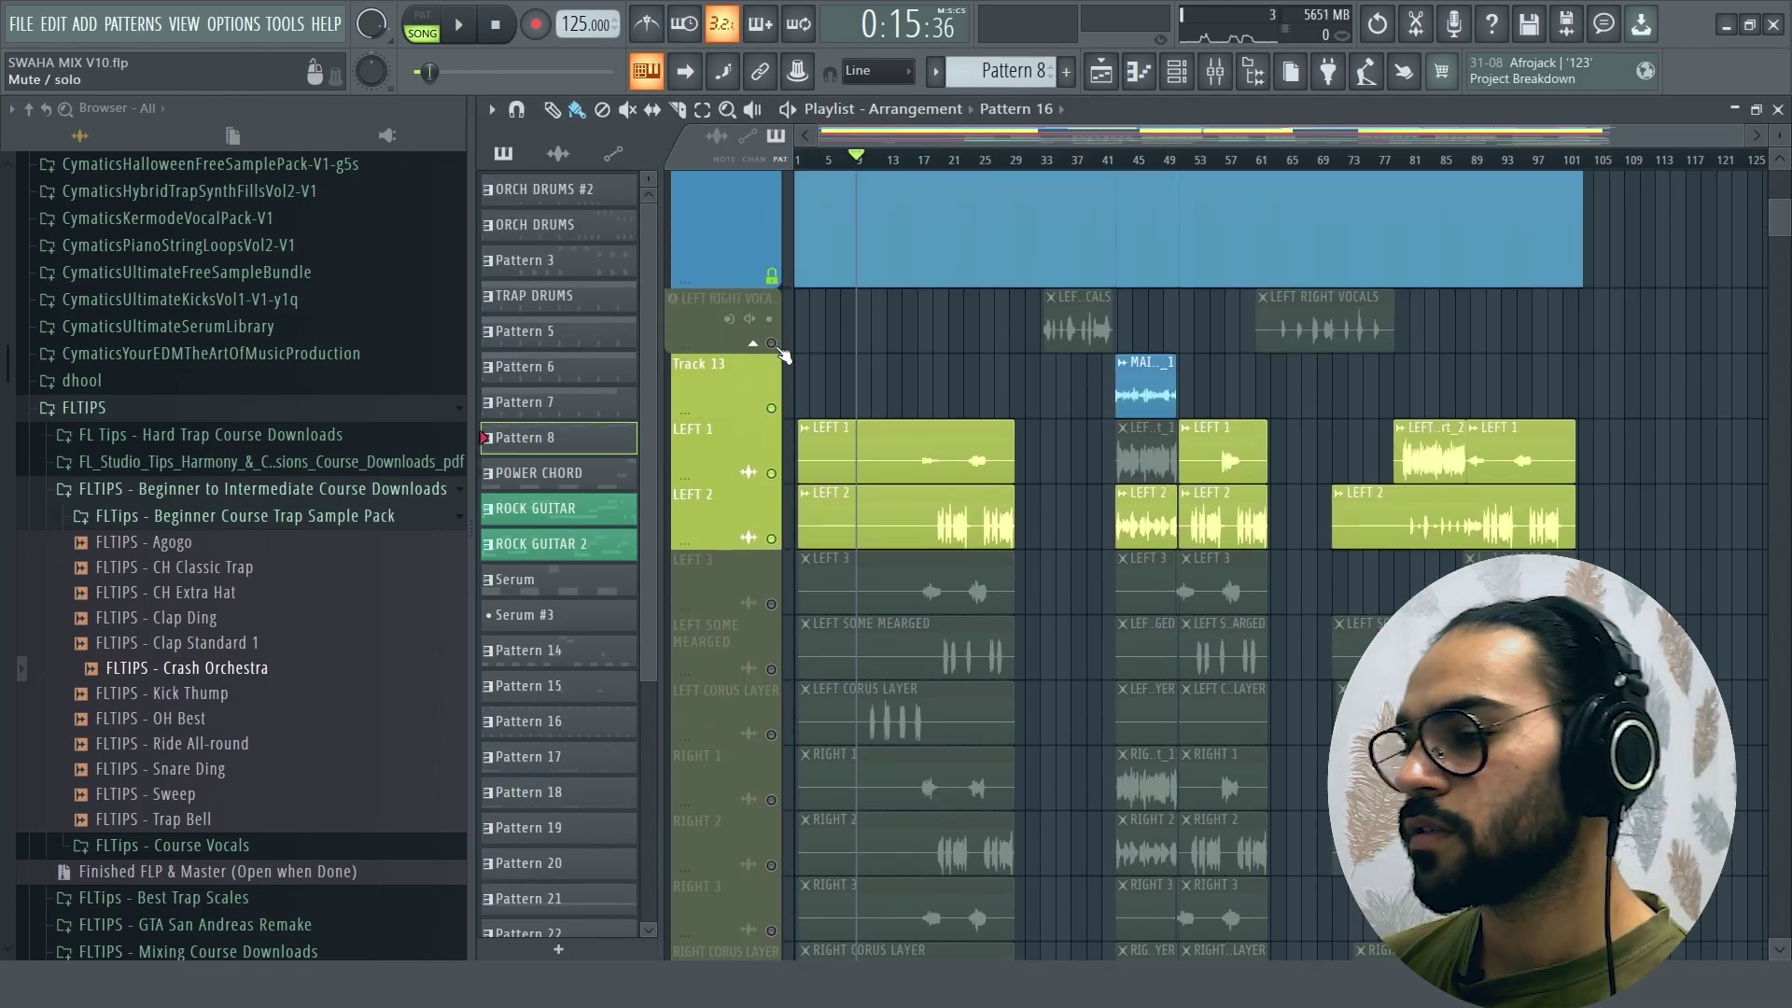
pyautogui.click(771, 303)
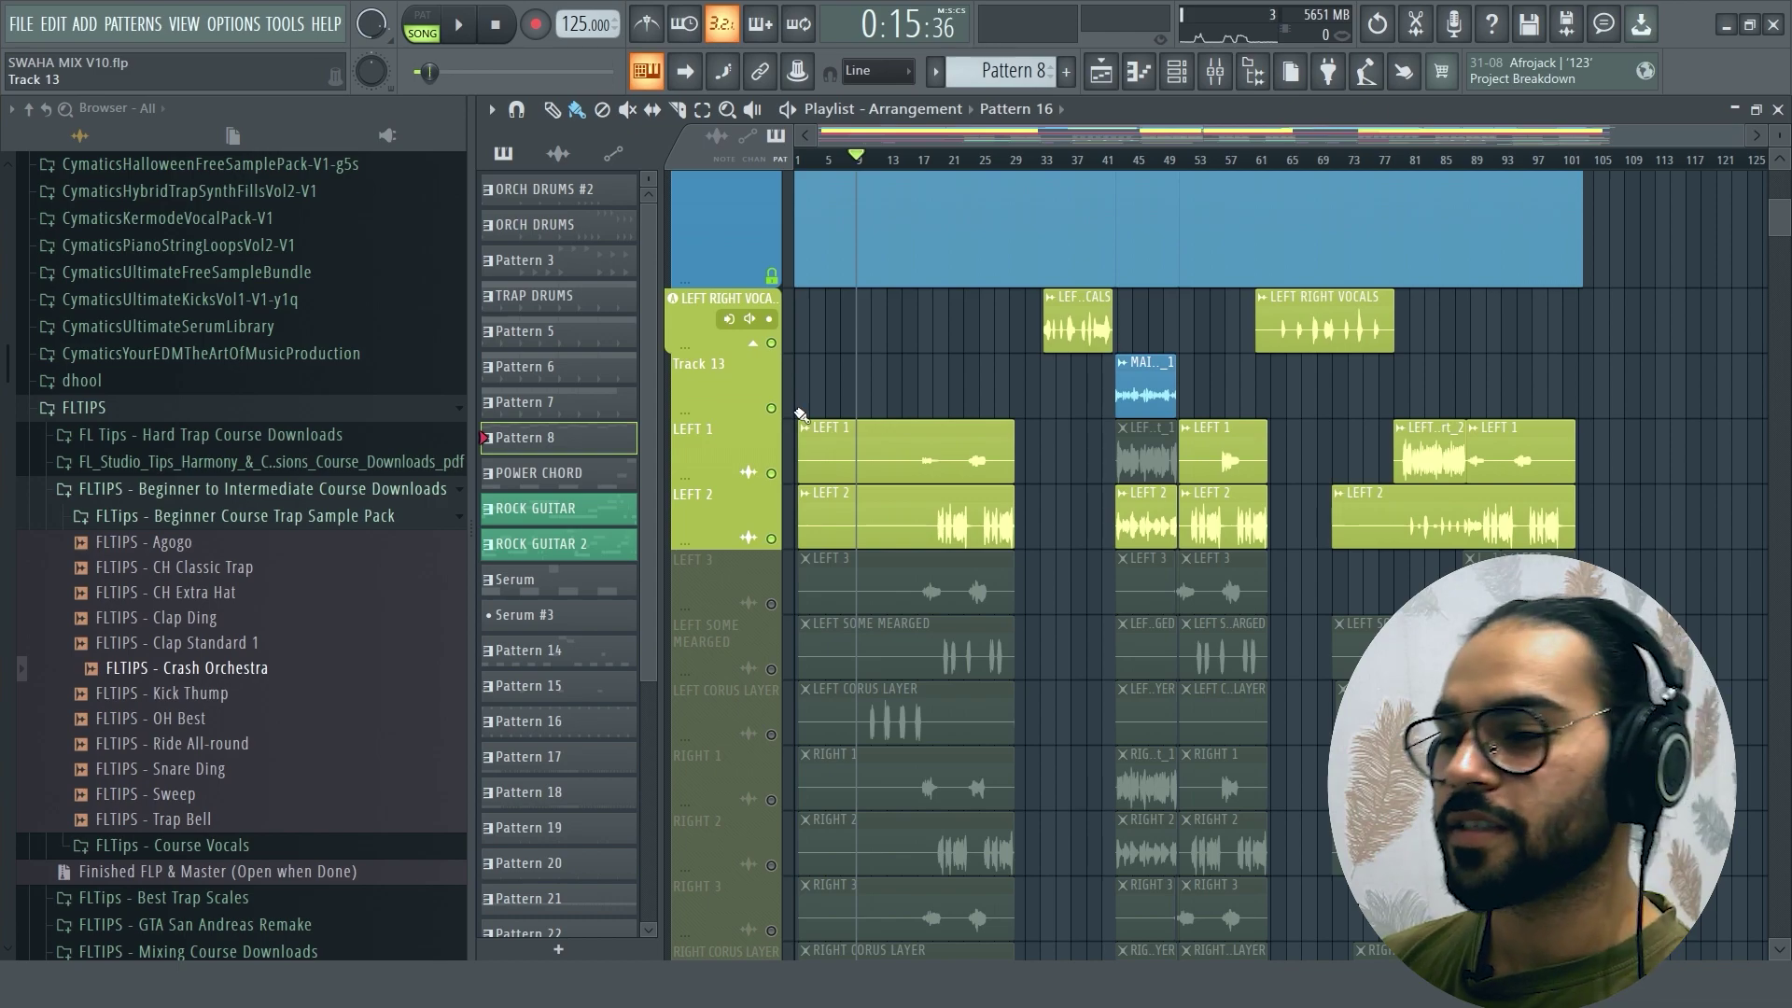
pyautogui.scroll(-2, 771, 474)
pyautogui.click(771, 474)
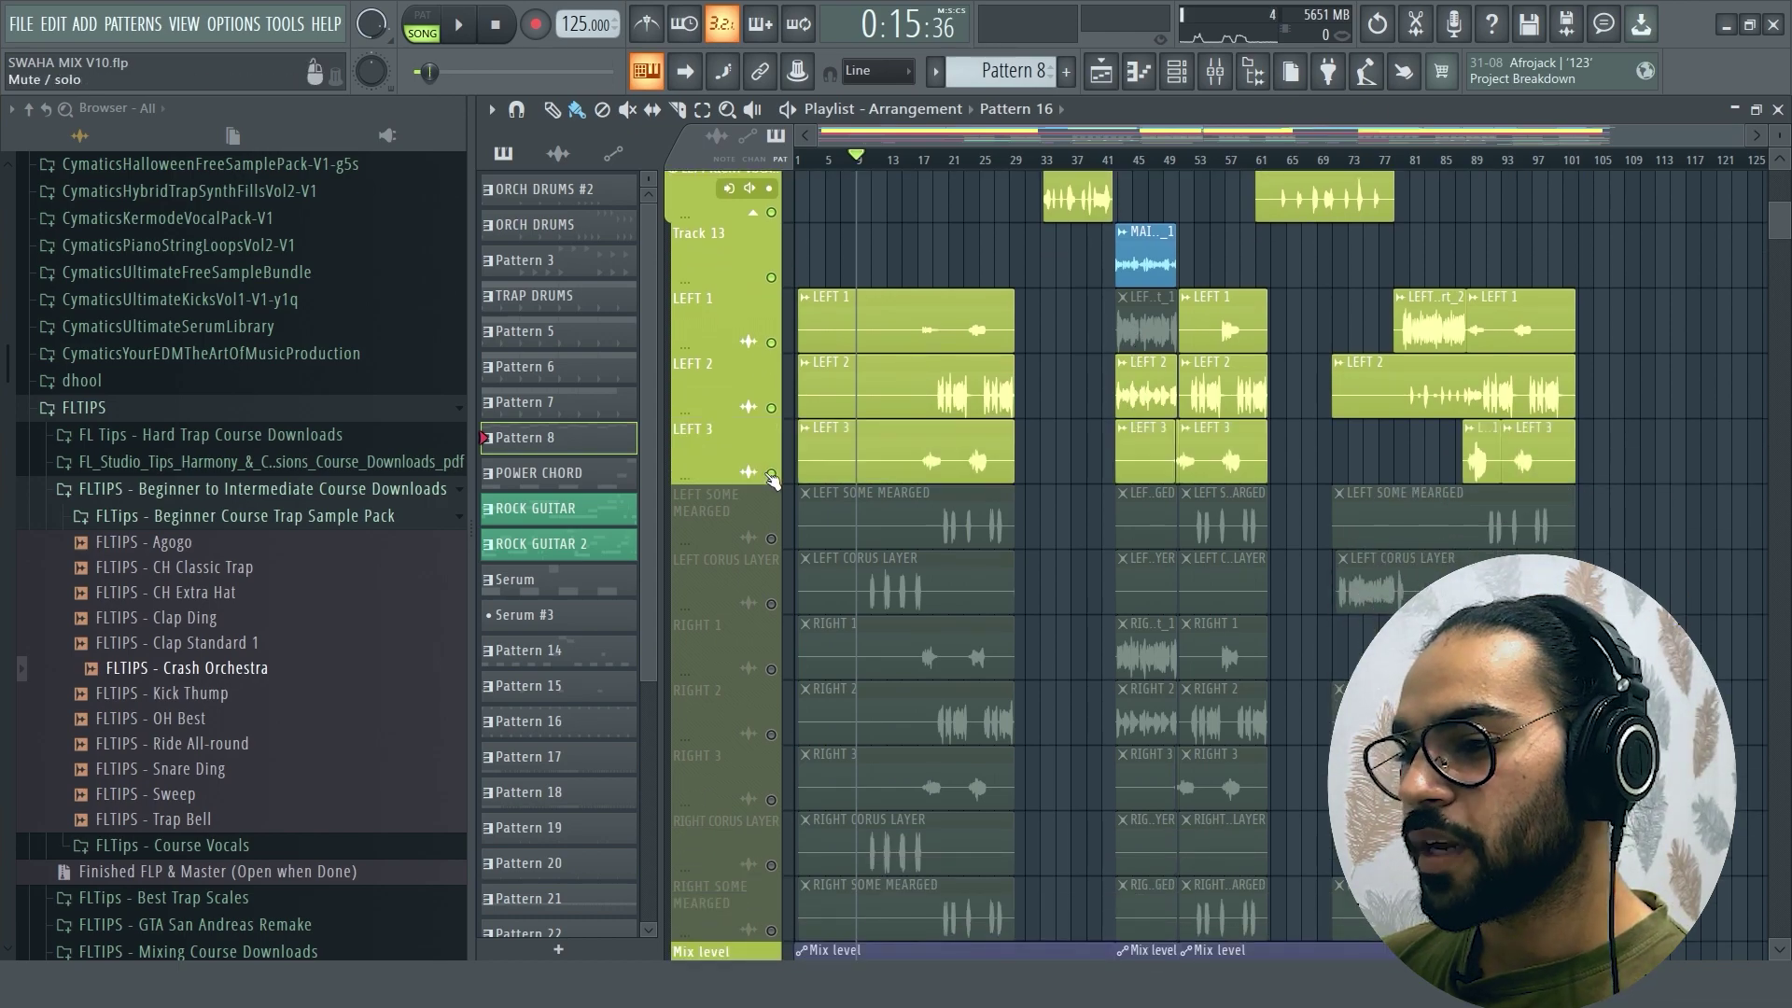
pyautogui.click(771, 538)
pyautogui.click(771, 604)
pyautogui.click(771, 670)
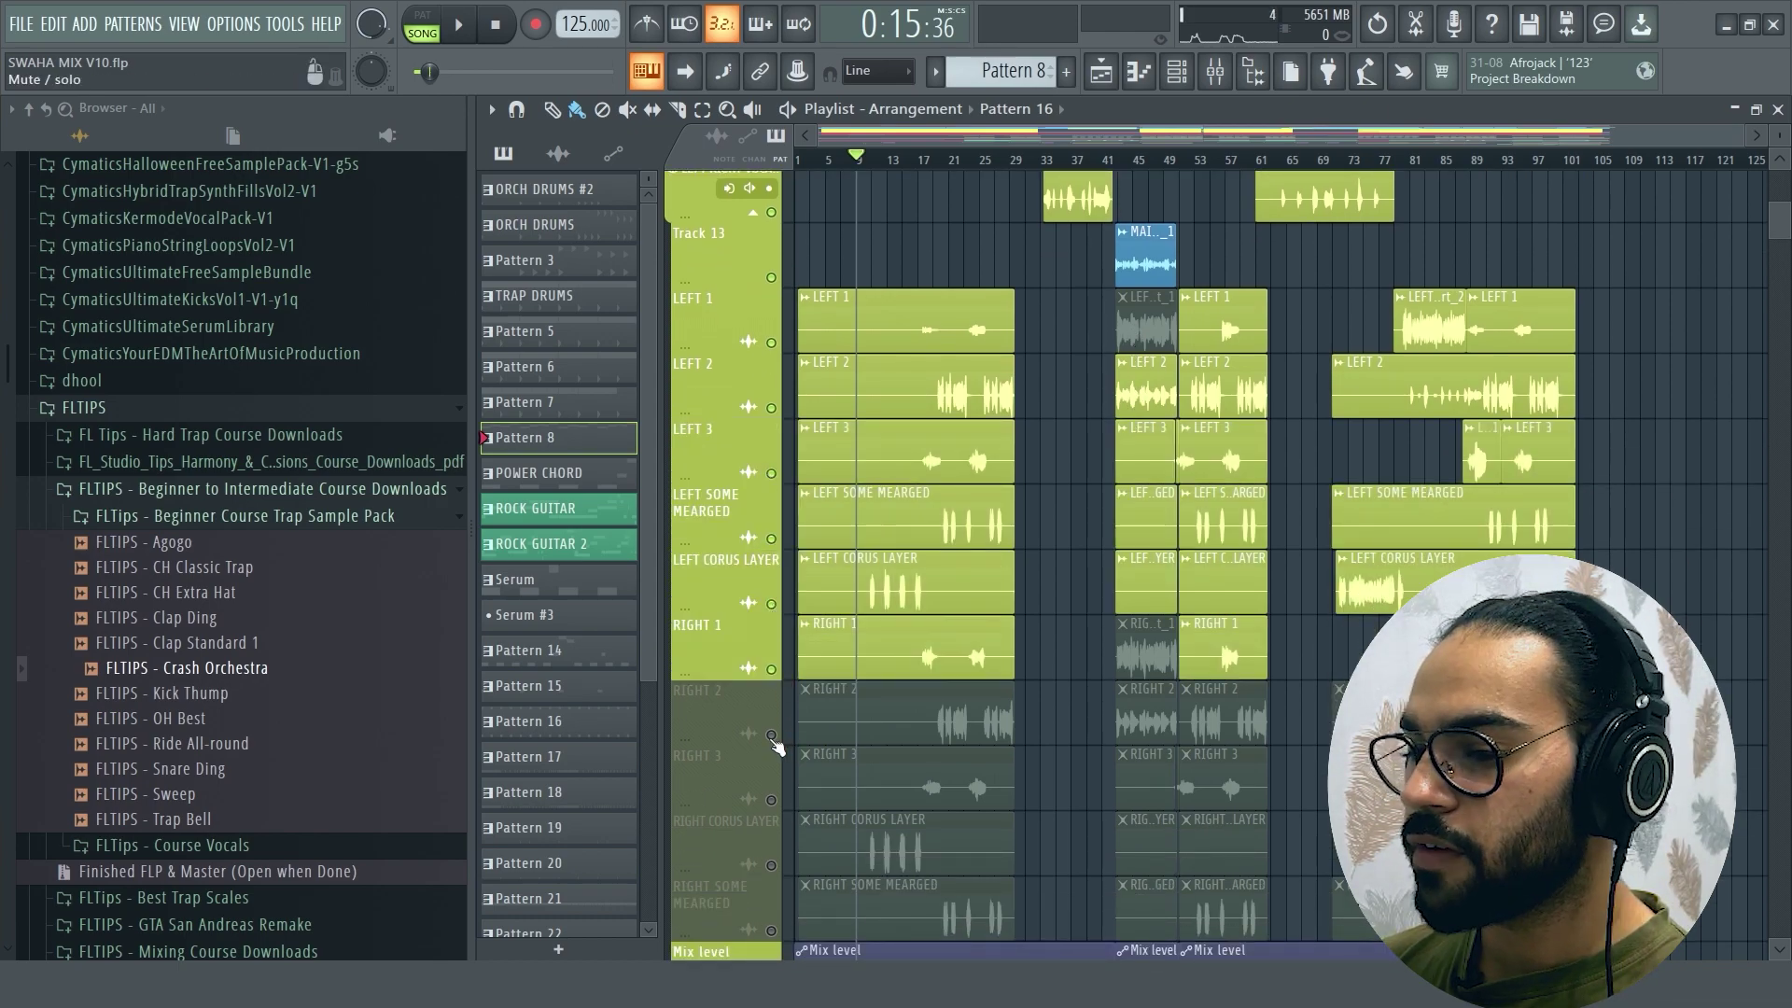
pyautogui.click(772, 735)
pyautogui.click(771, 800)
pyautogui.click(771, 866)
pyautogui.click(771, 931)
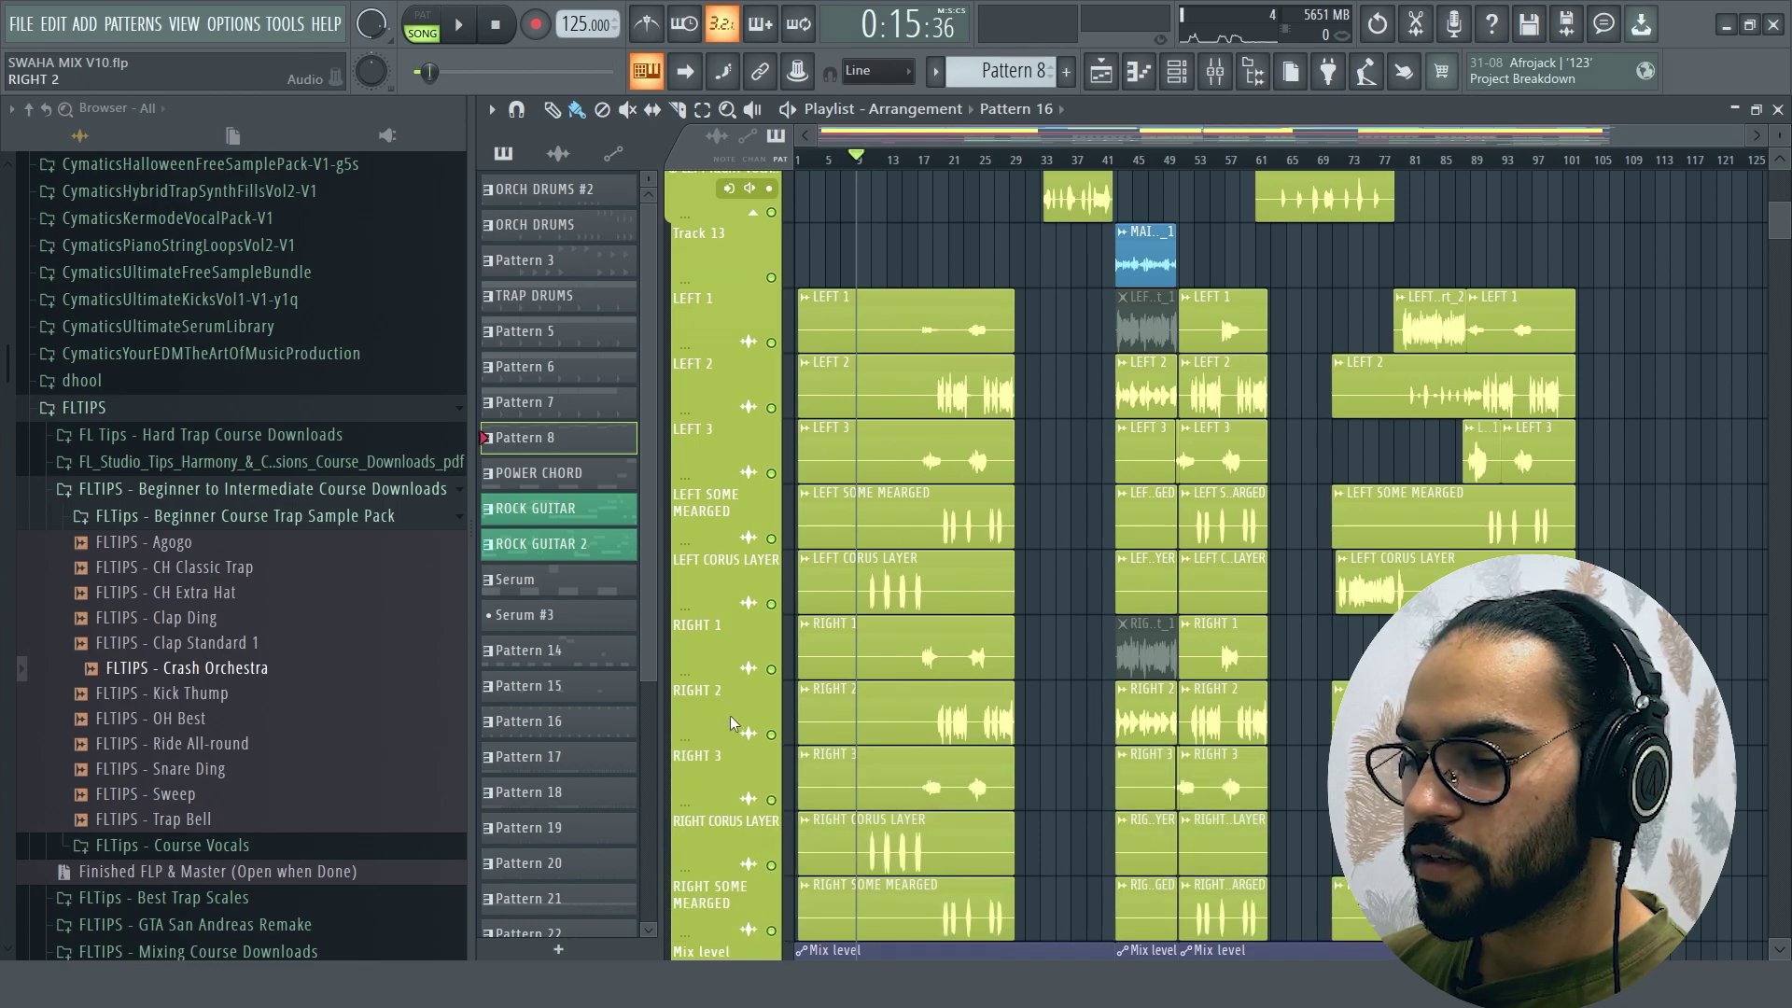
# Step: Open and close the LEFT 1 clip's audio settings
pyautogui.scroll(-2, 735, 676)
pyautogui.scroll(6, 735, 676)
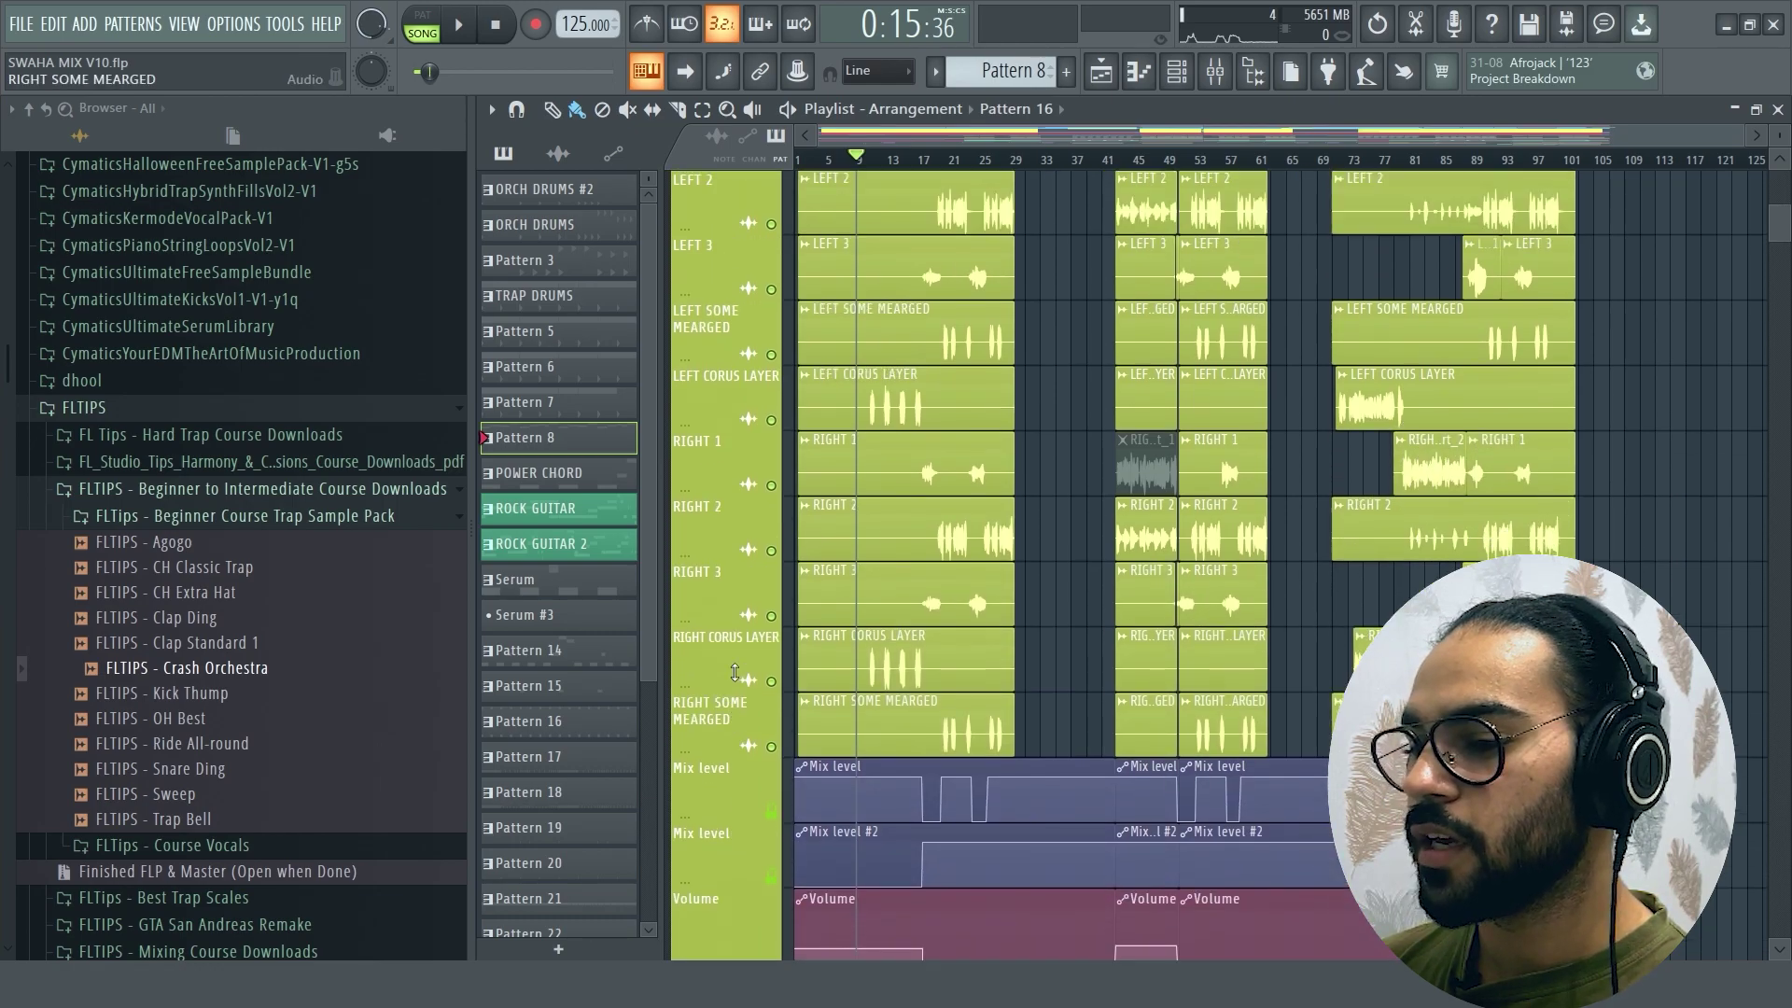
pyautogui.doubleClick(861, 600)
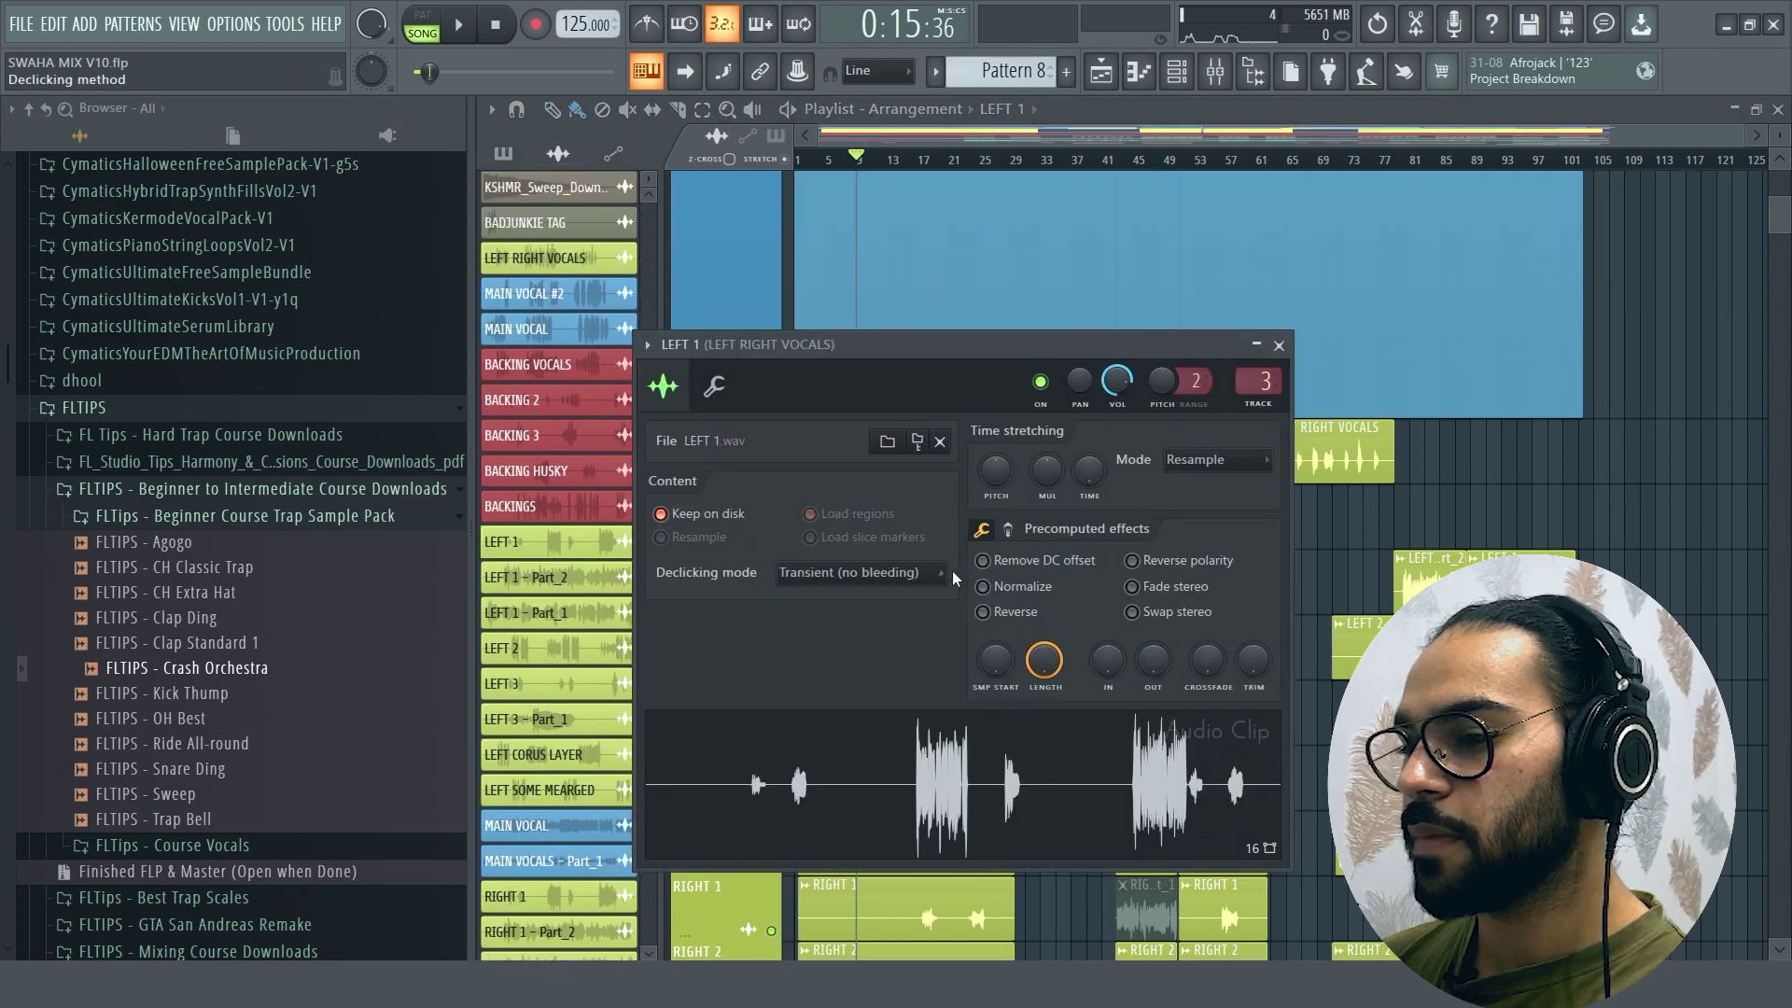
pyautogui.click(1282, 353)
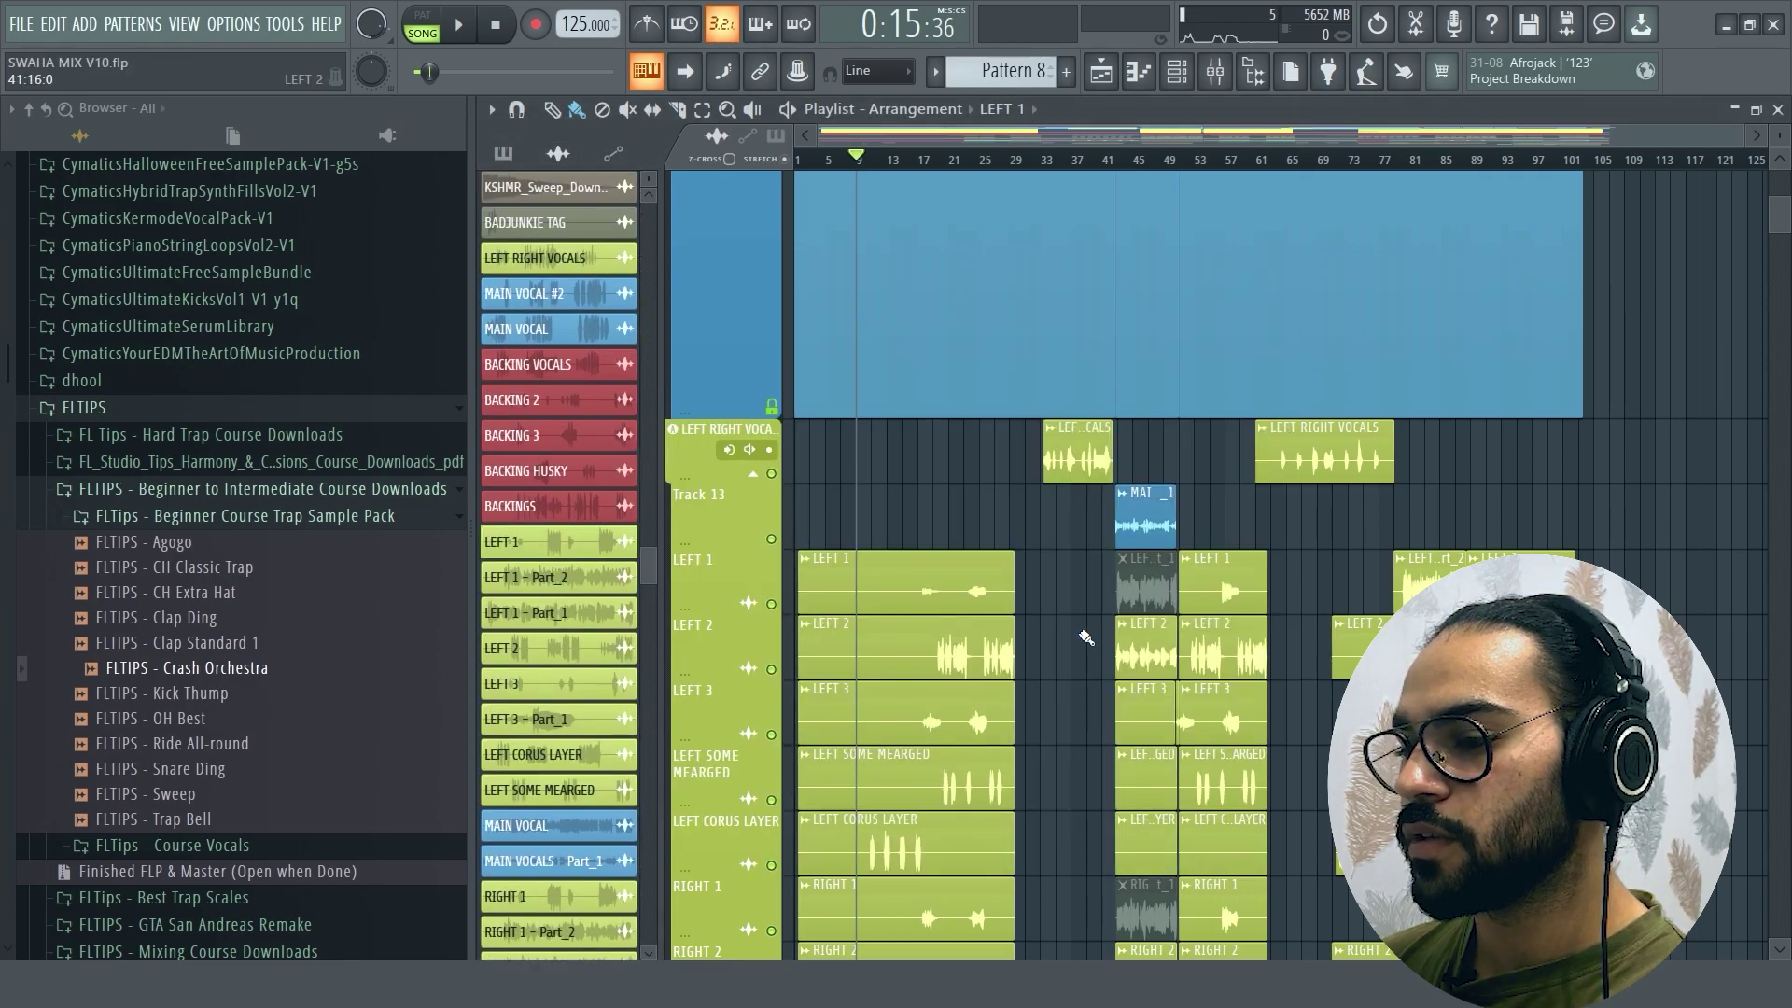
# Step: Open the mixer, stop playback, and select insert 4 WHISPER VOCAL STEREO
pyautogui.click(1216, 71)
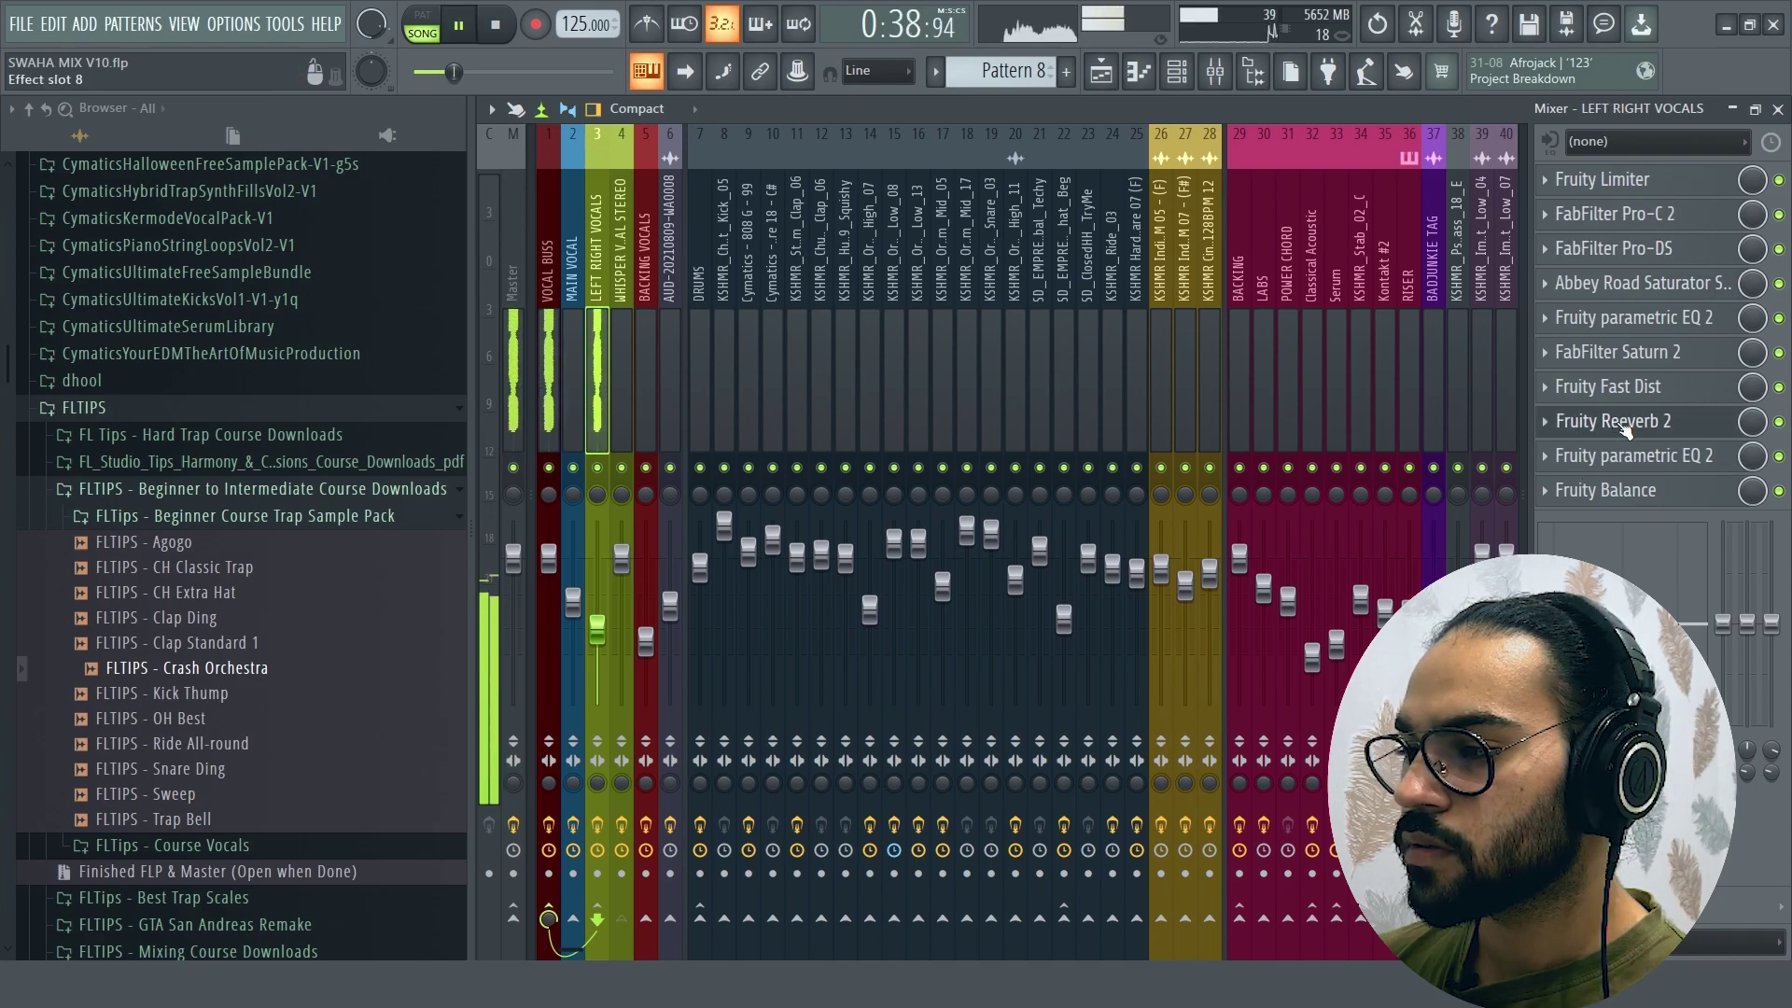
pyautogui.press('space')
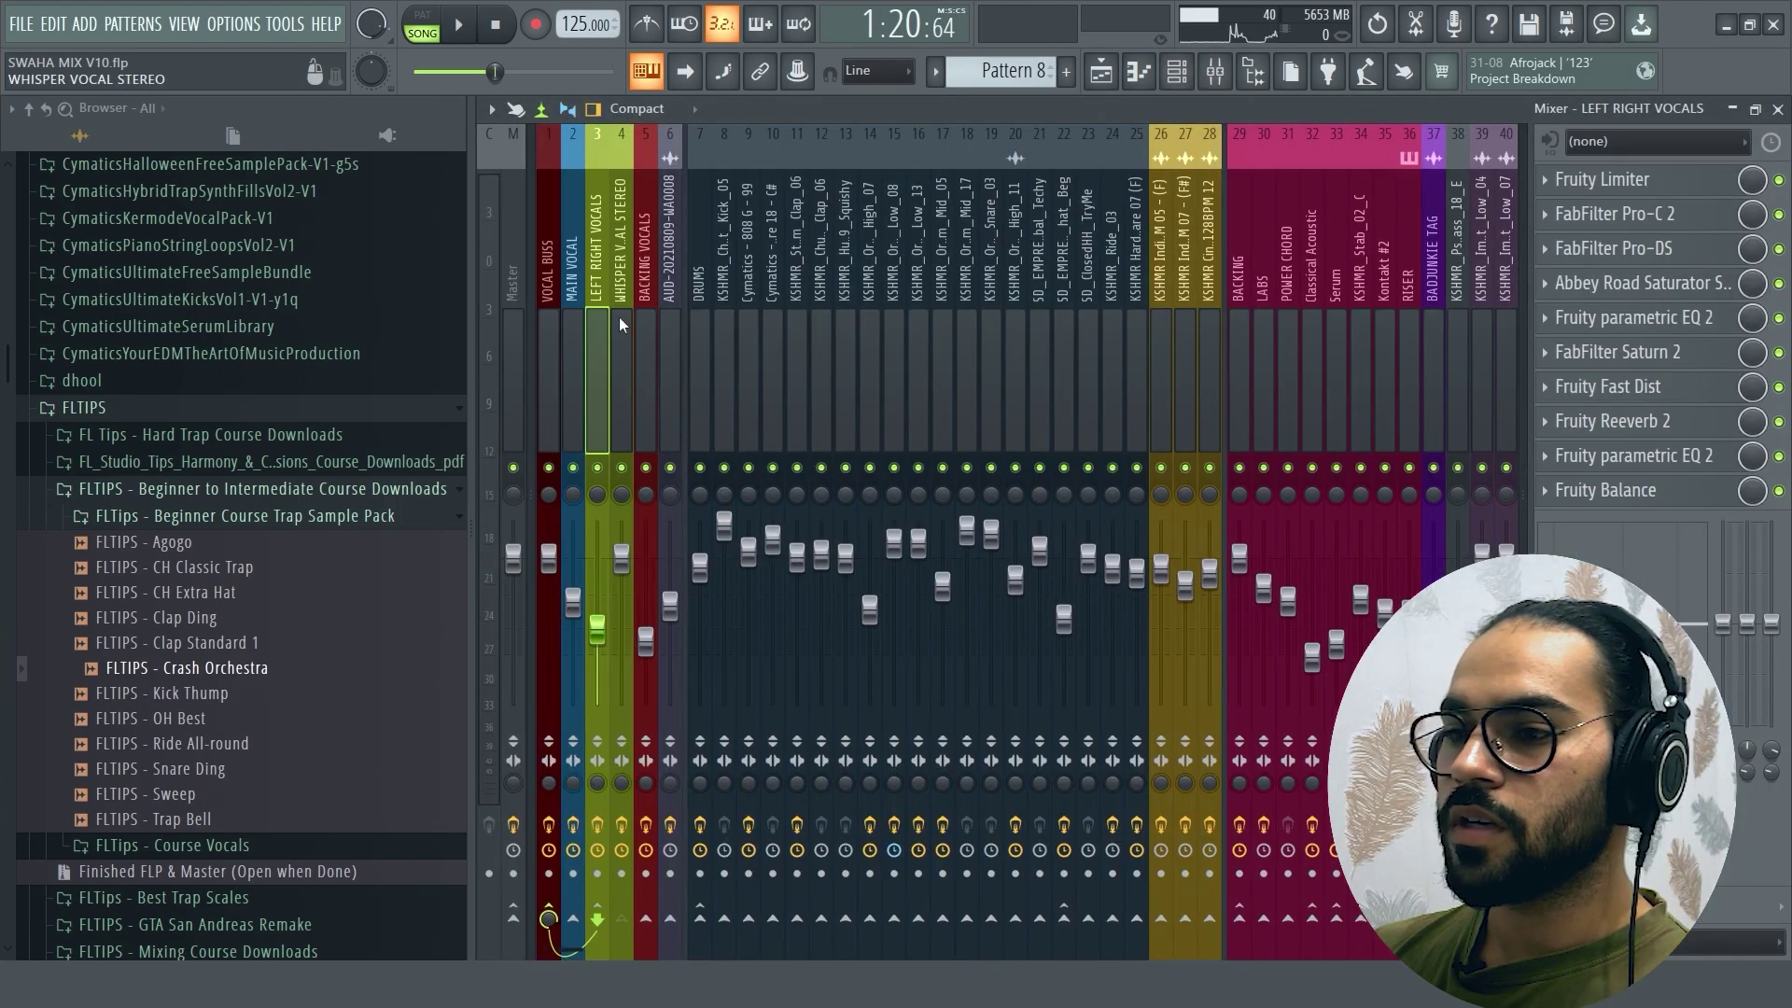
pyautogui.click(614, 323)
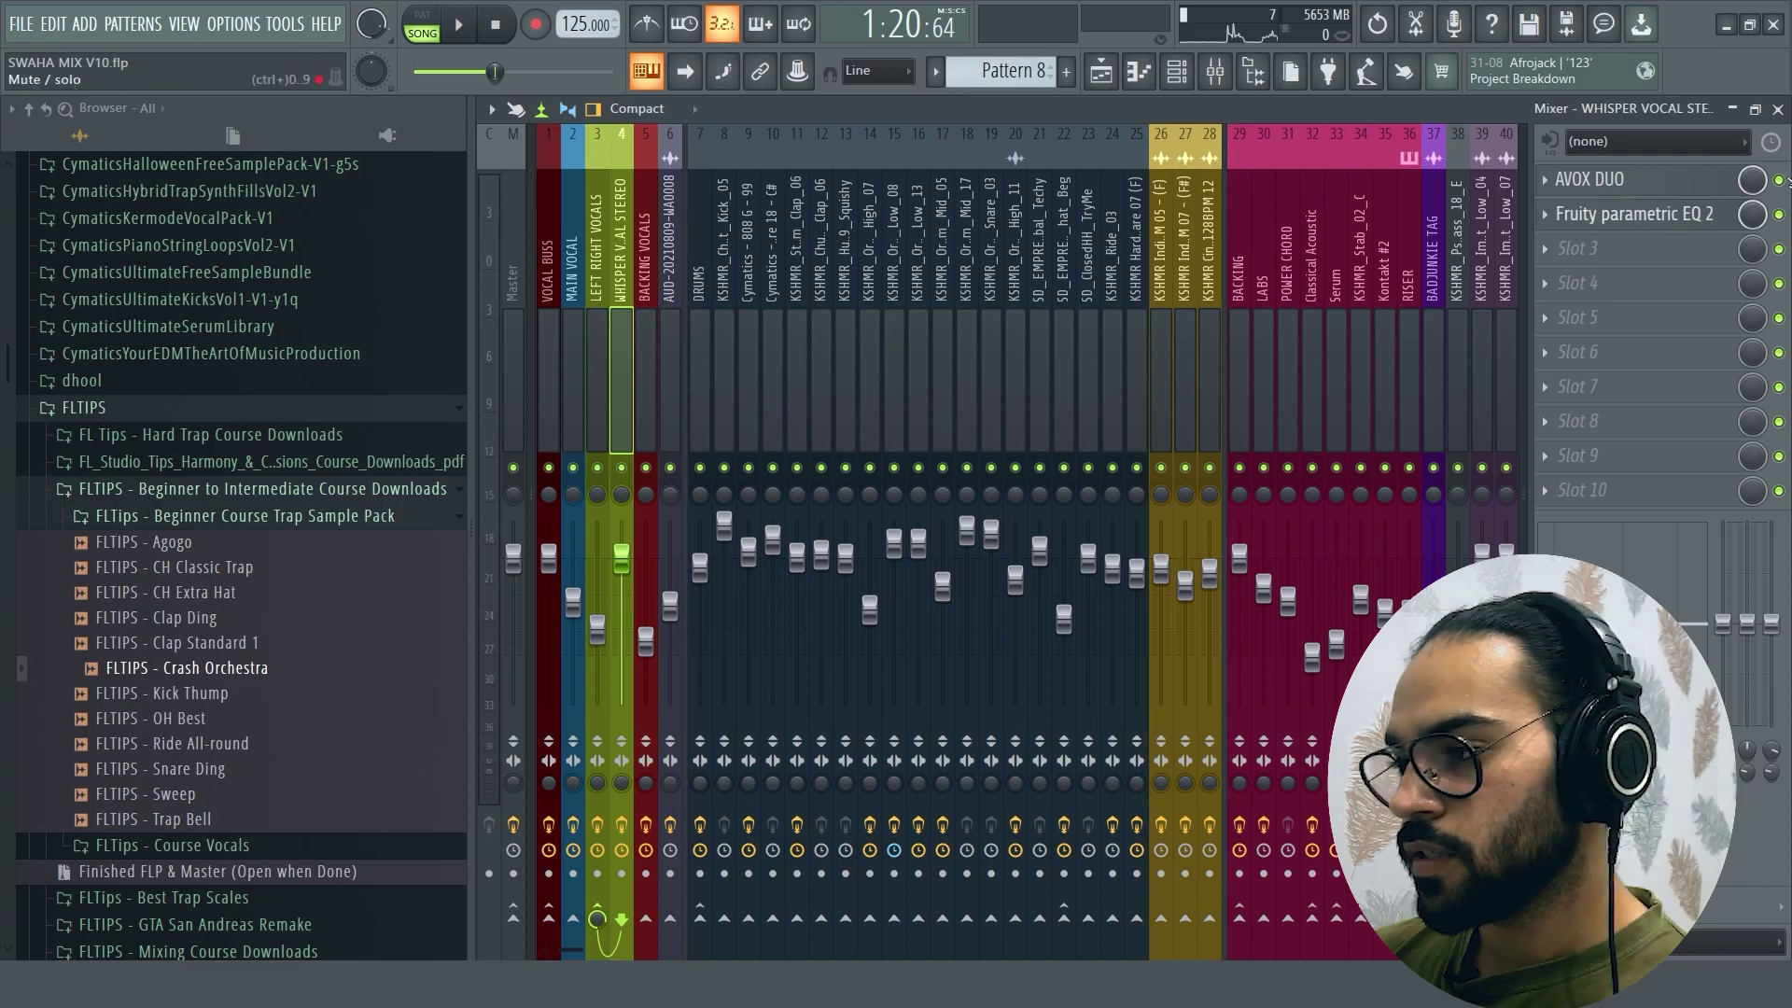
# Step: Return to the playlist, play the song briefly, and bring the mixer back up
pyautogui.click(1778, 110)
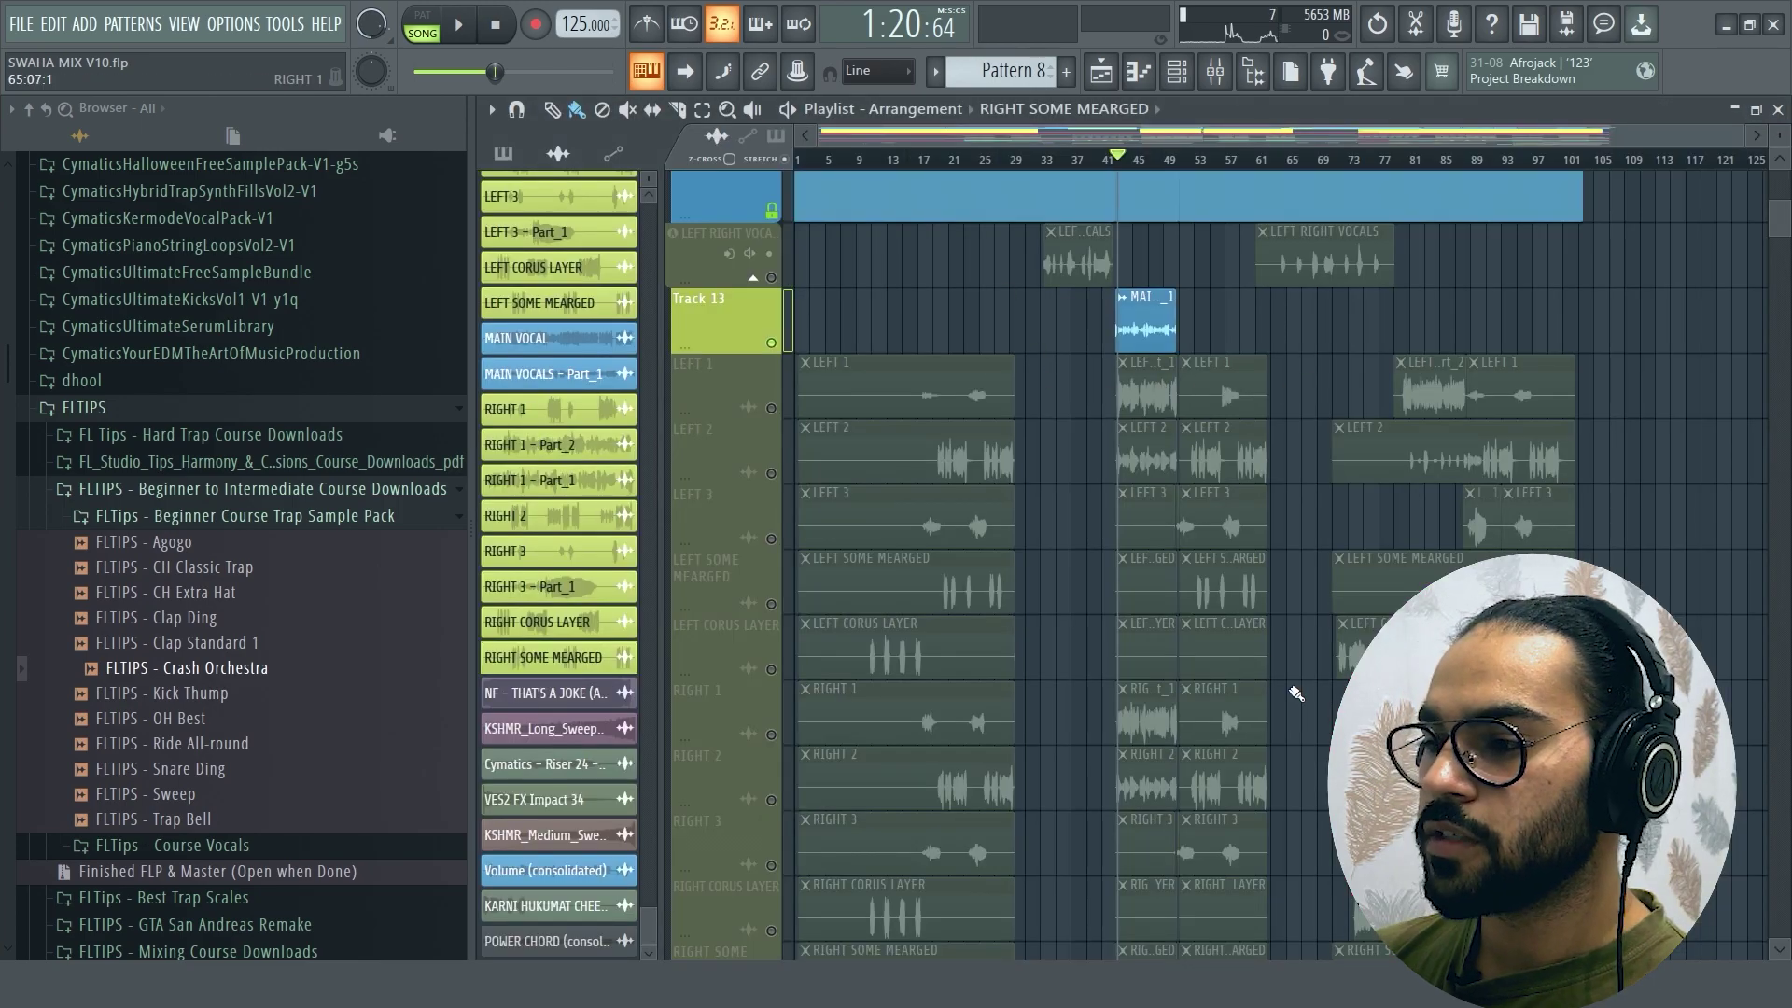
pyautogui.scroll(-5, 1149, 485)
pyautogui.scroll(6, 1260, 635)
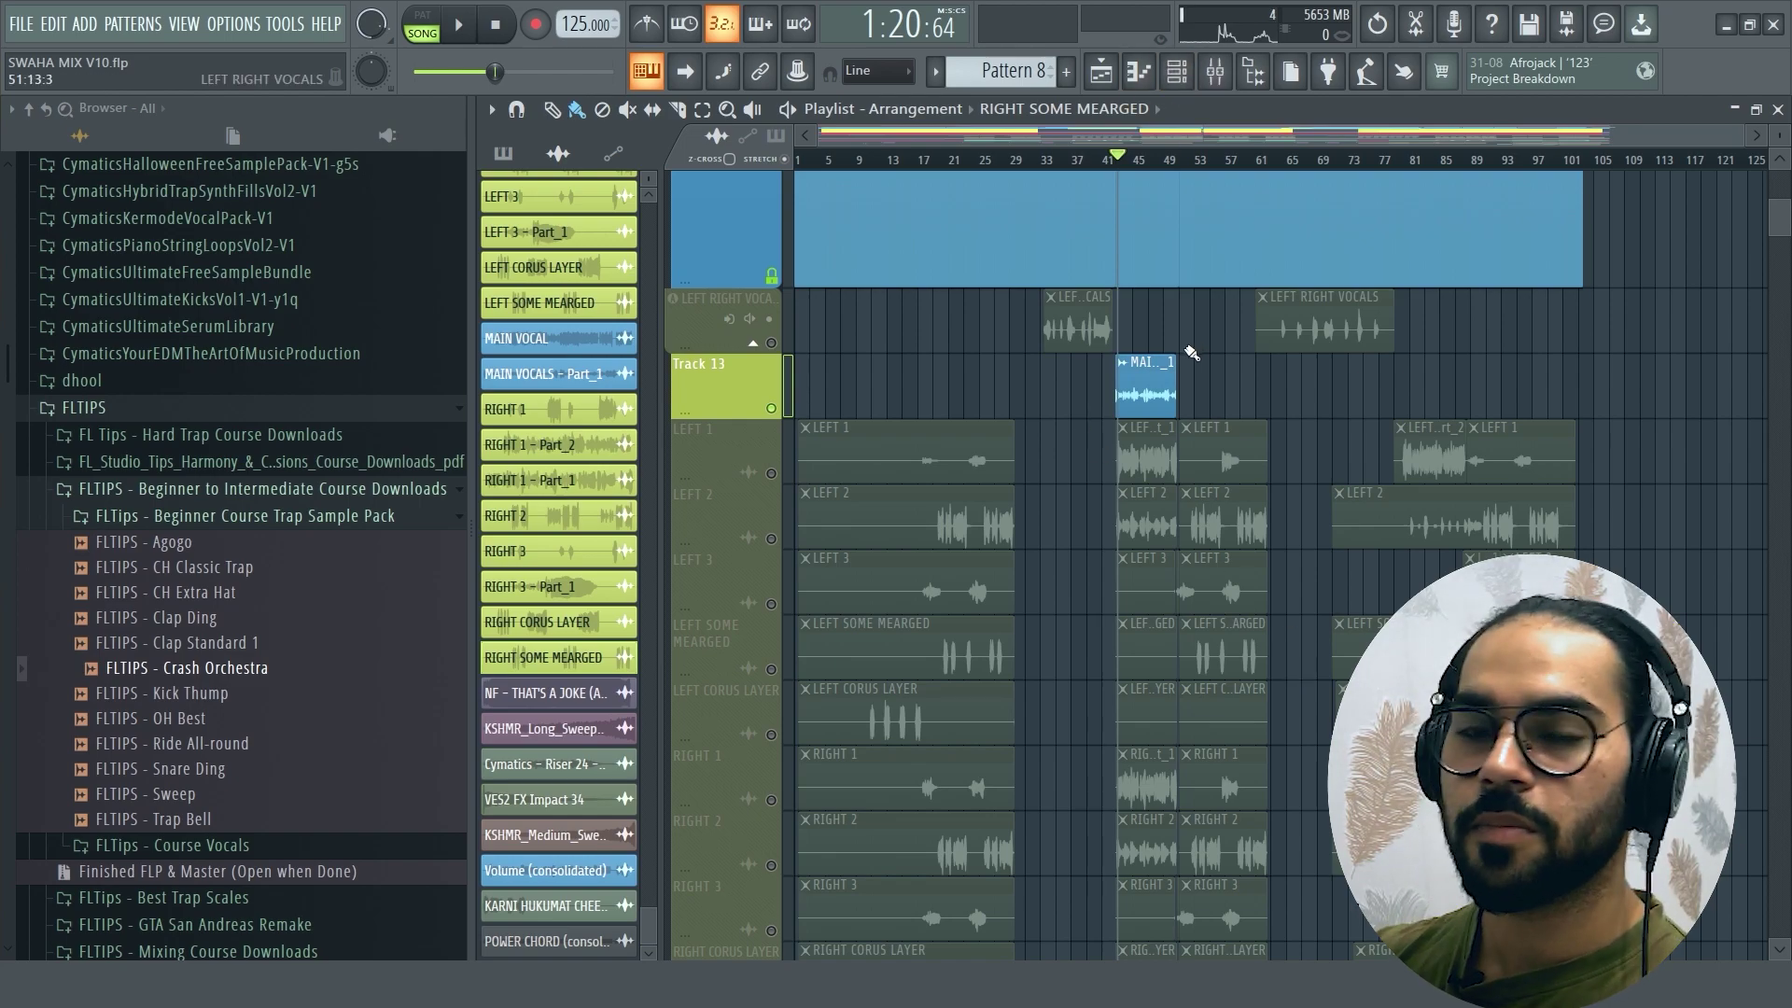
pyautogui.press('space')
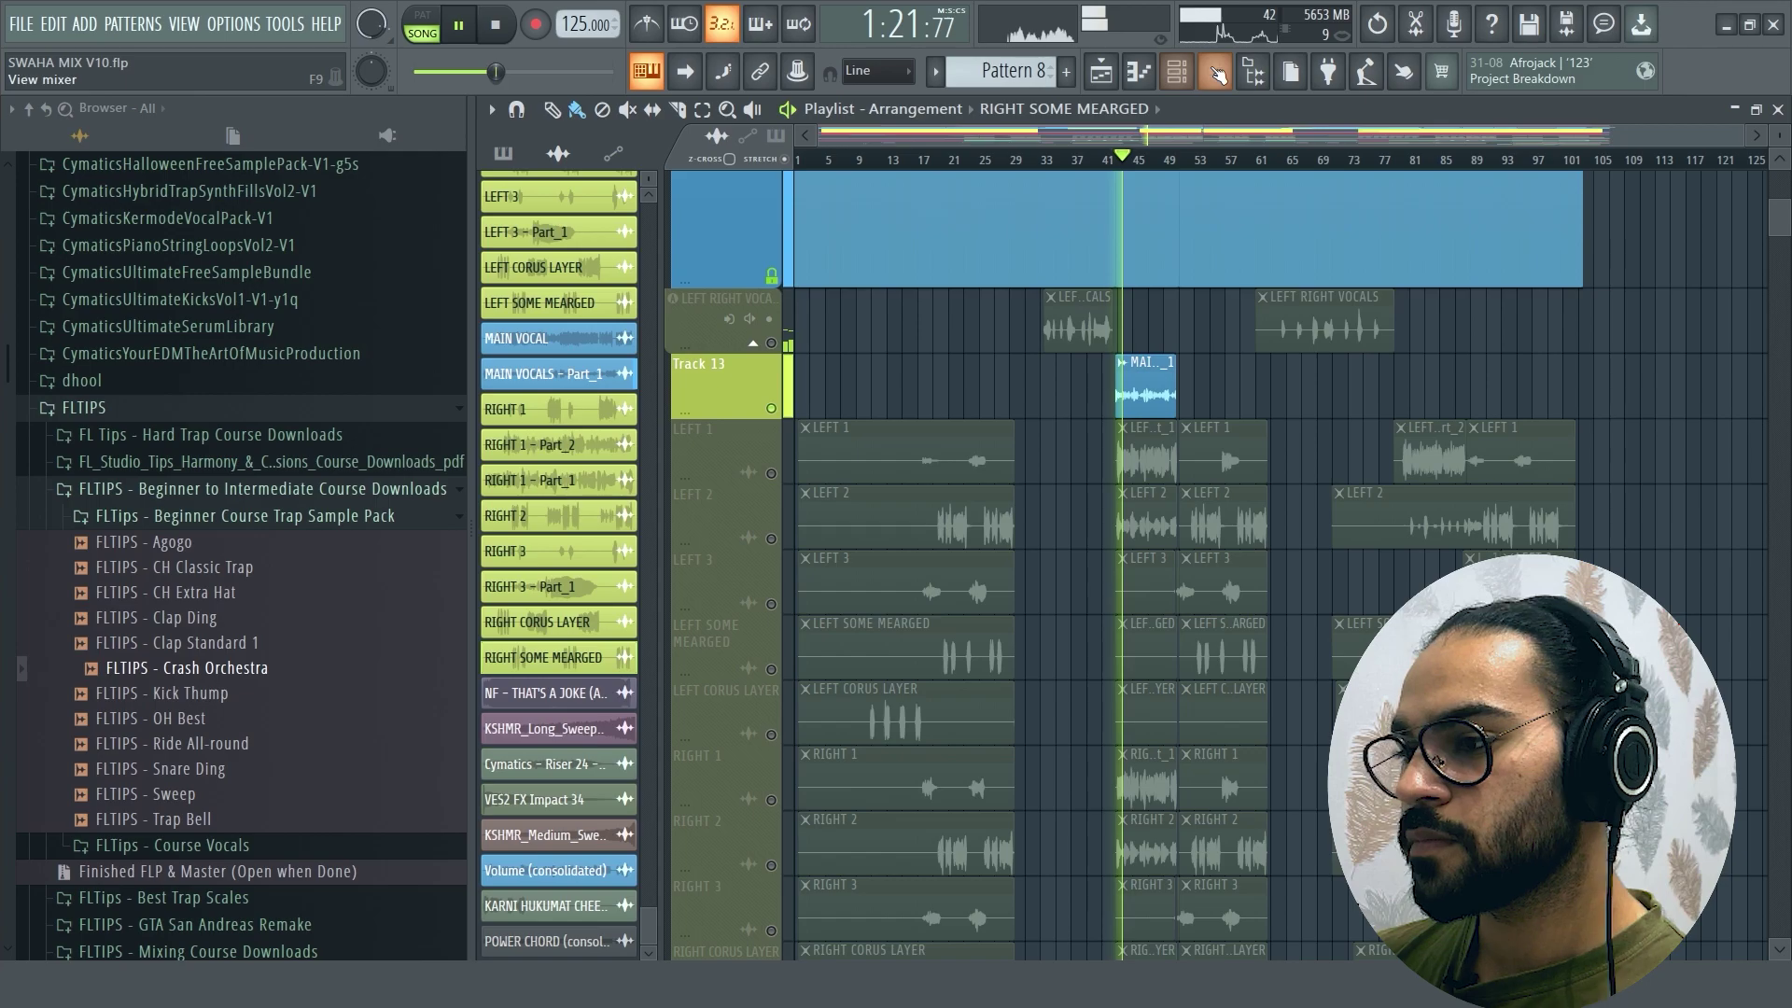
pyautogui.press('F9')
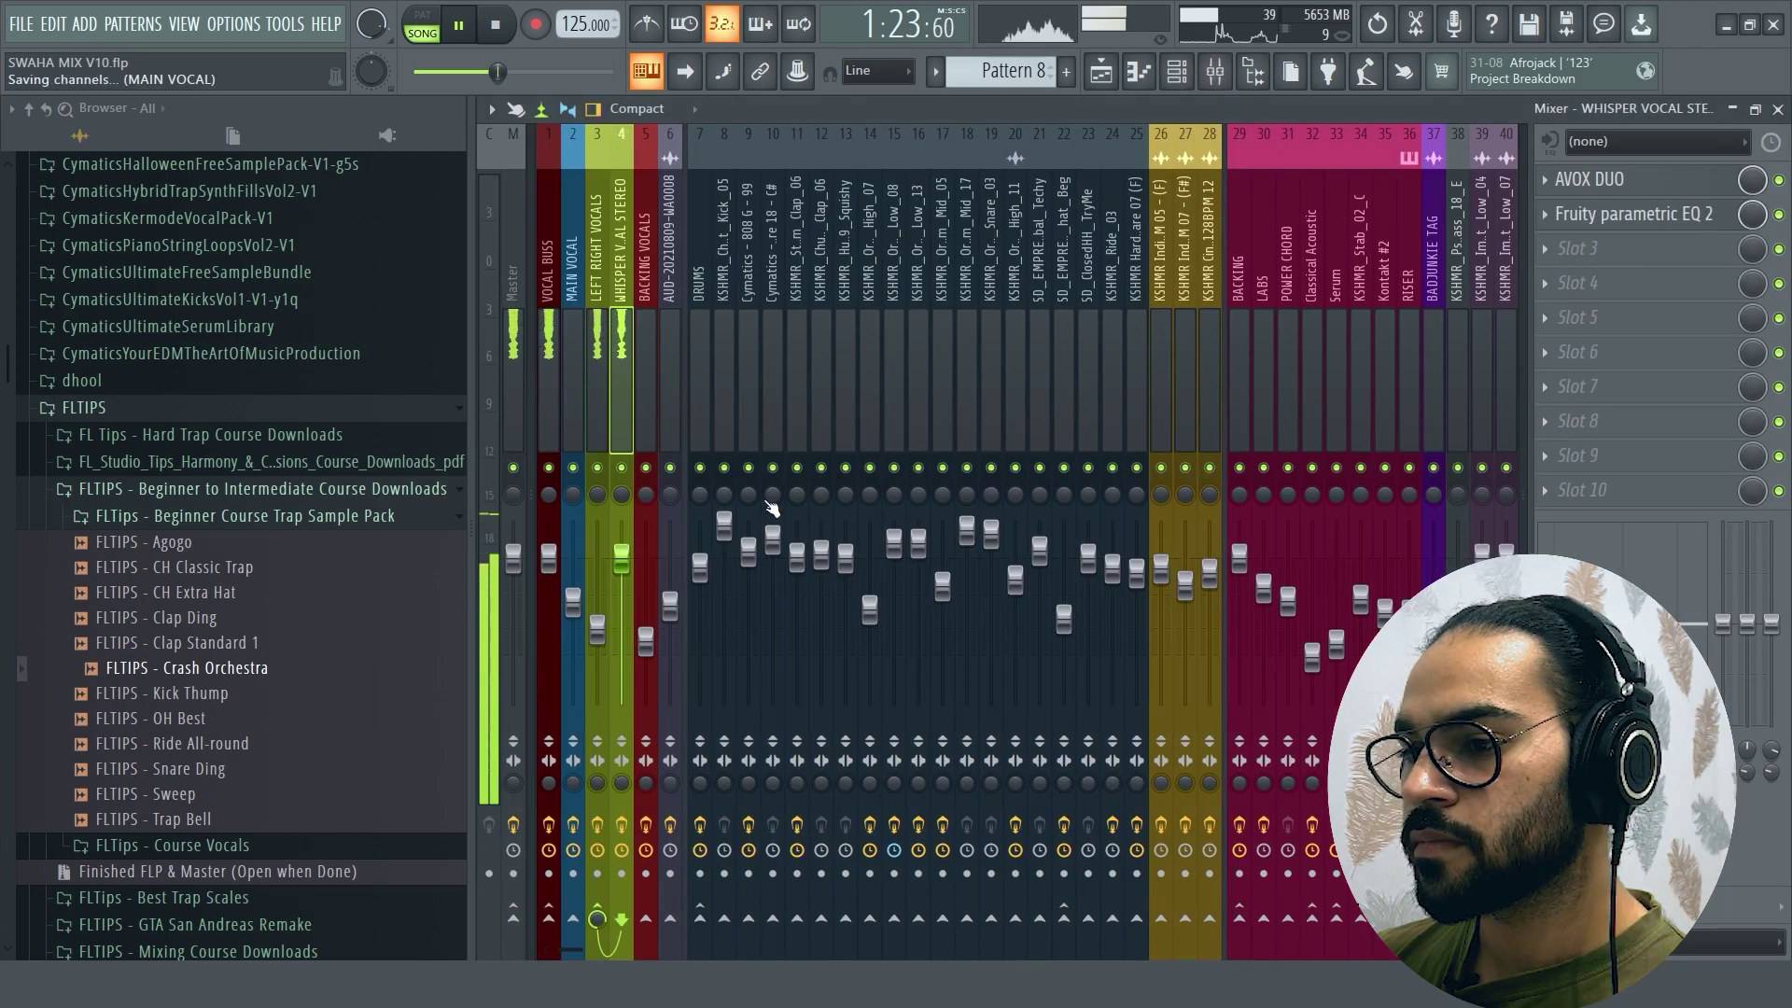
pyautogui.press('space')
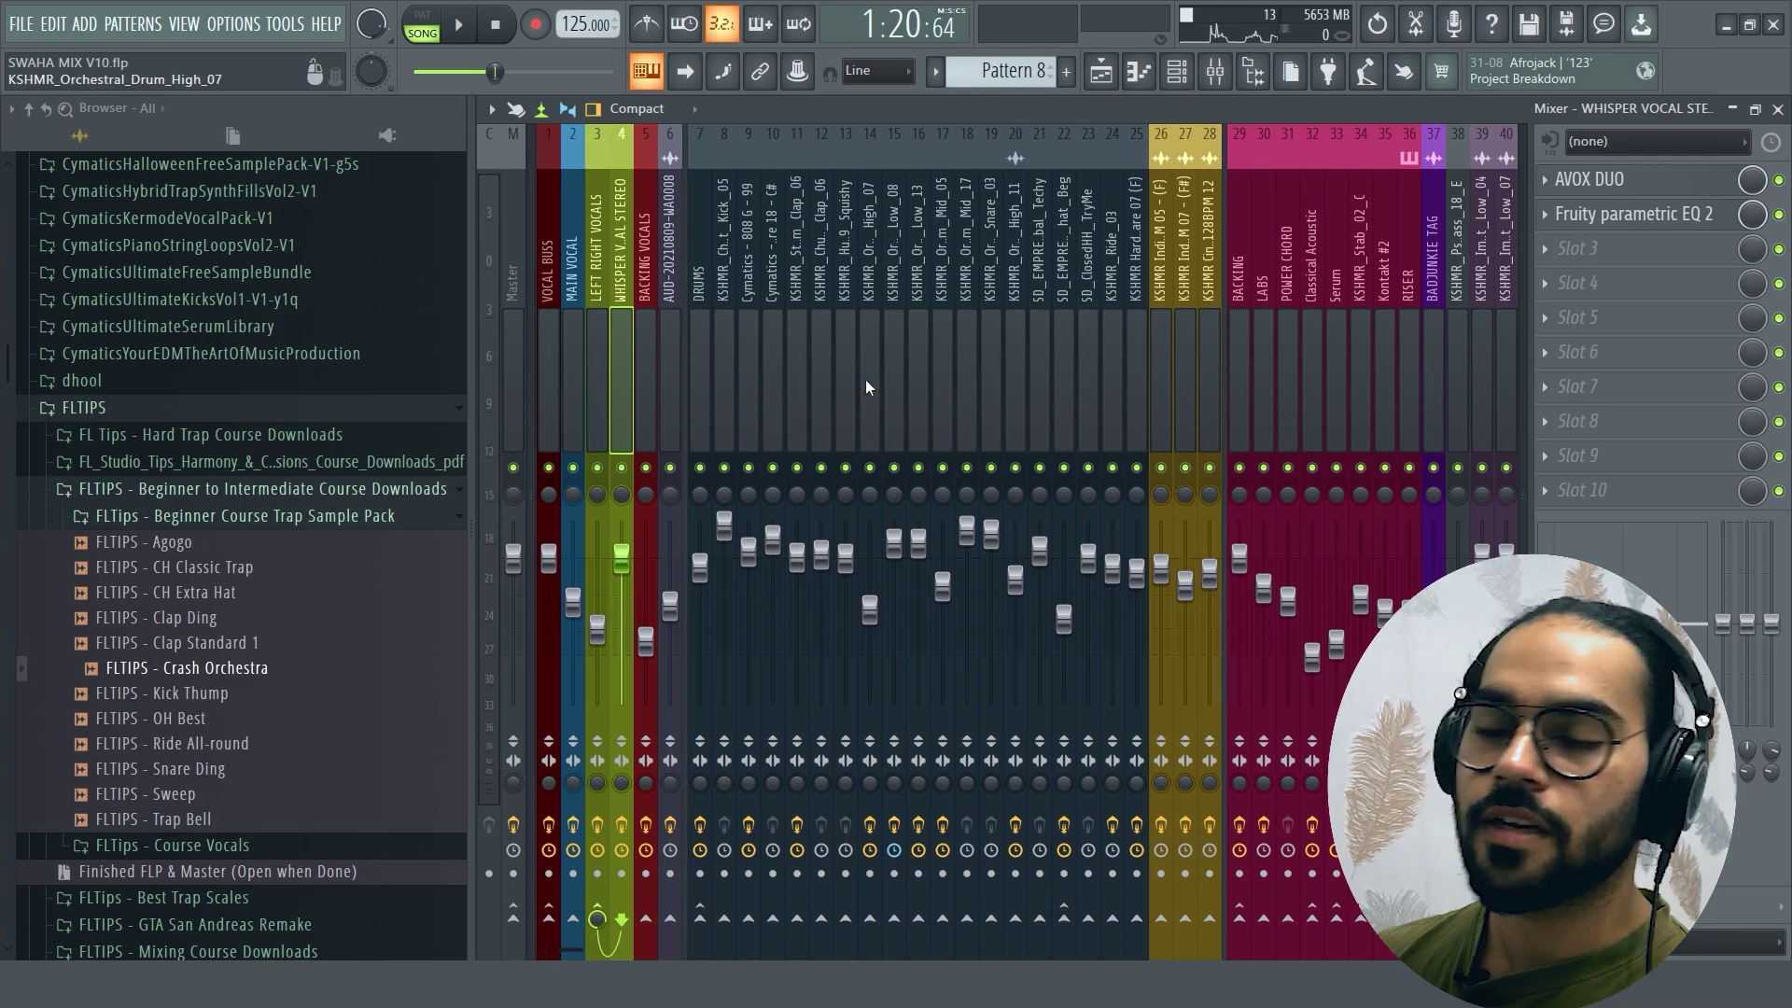
pyautogui.click(1215, 71)
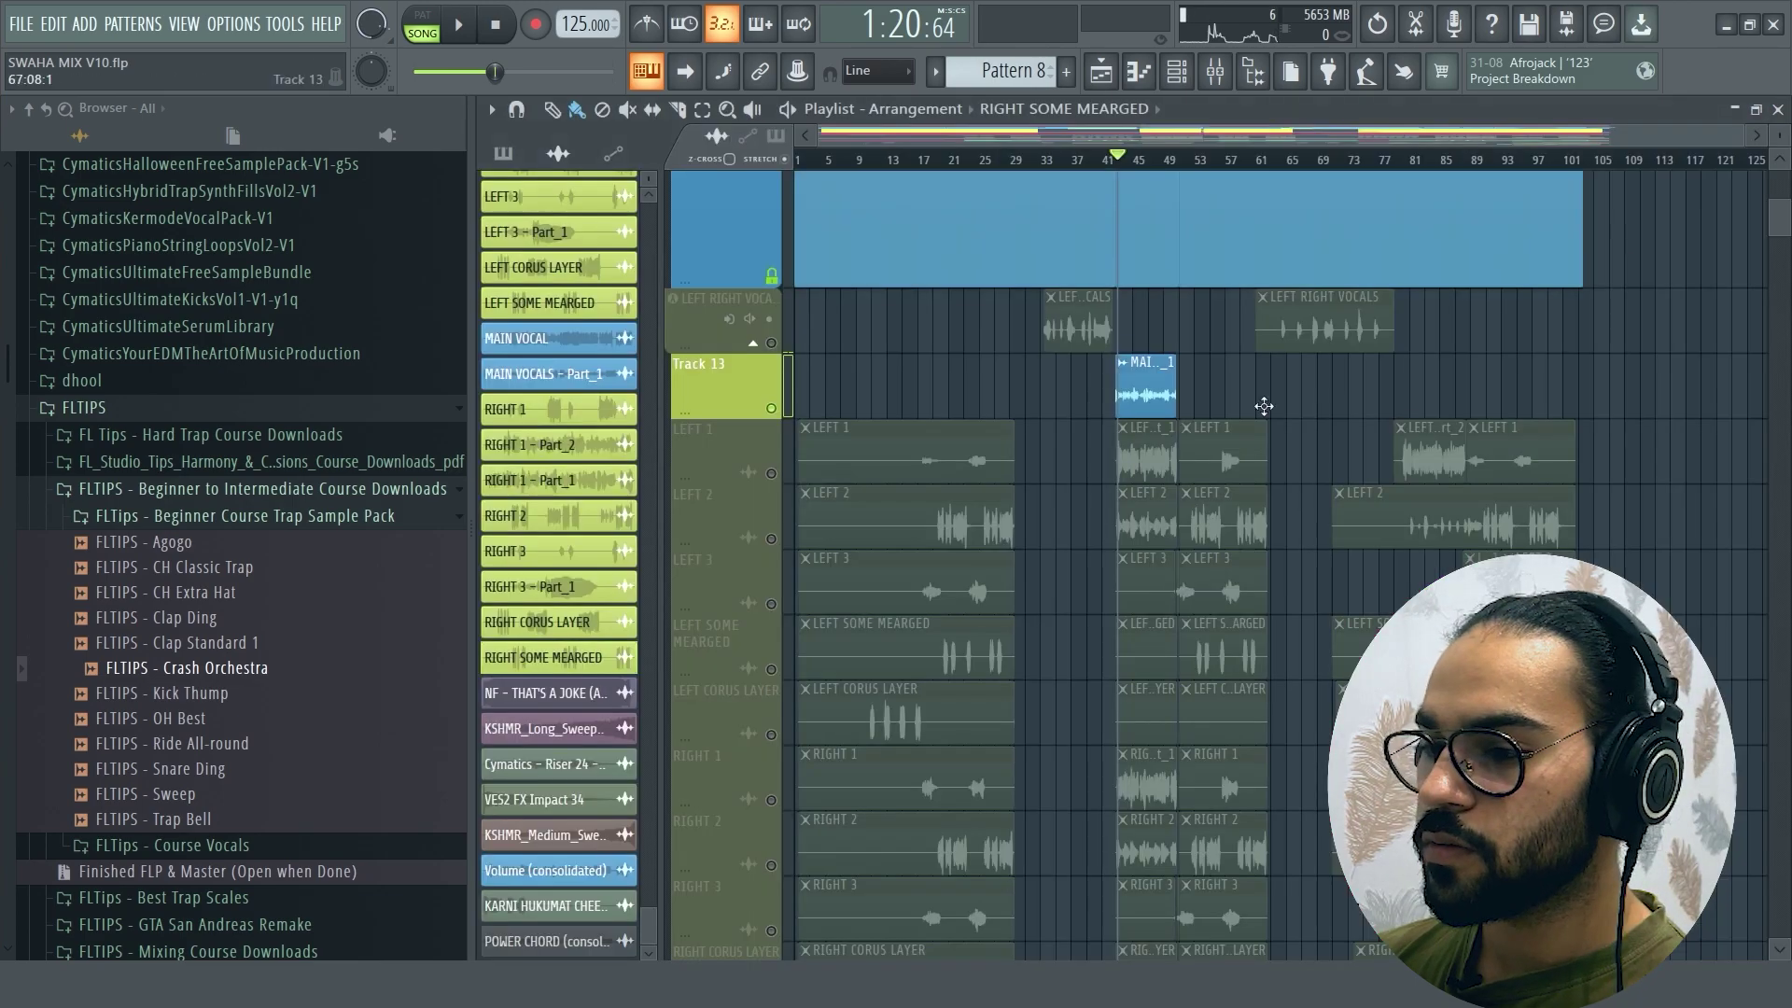
pyautogui.click(1215, 72)
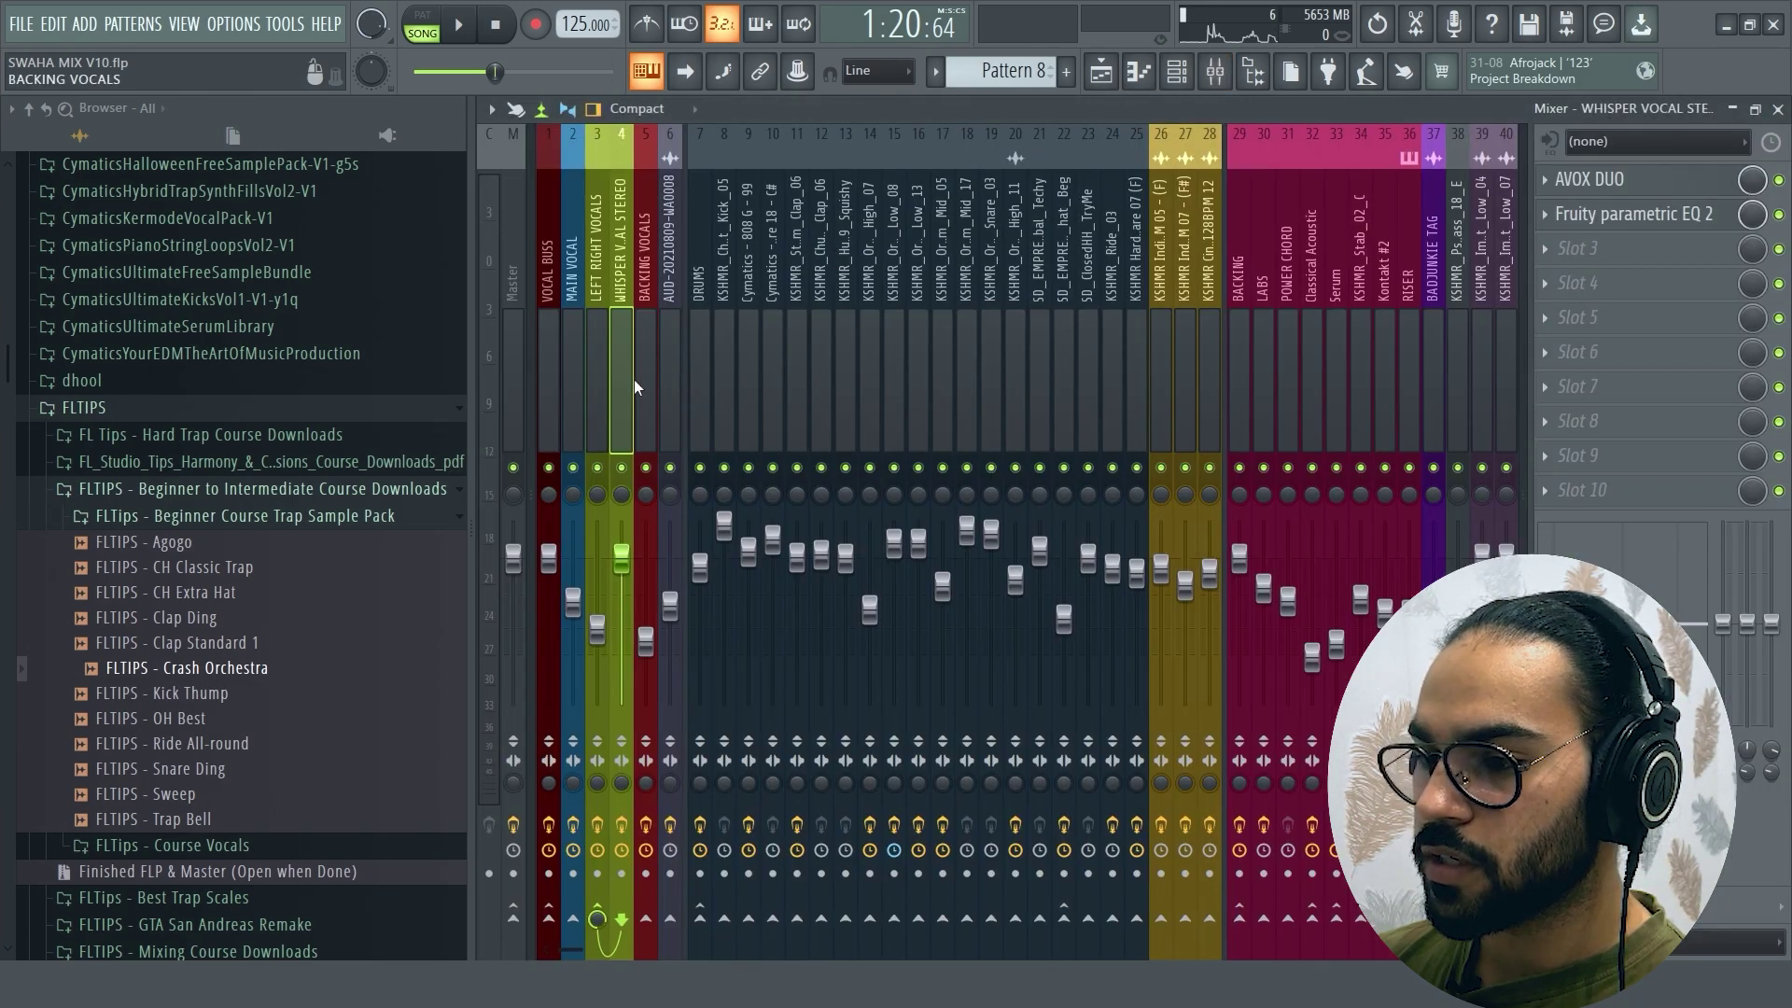
# Step: Inspect WHISPER VOCAL's AVOX DUO and Parametric EQ 2, then close the mixer and scroll down
pyautogui.click(1617, 185)
pyautogui.click(1617, 185)
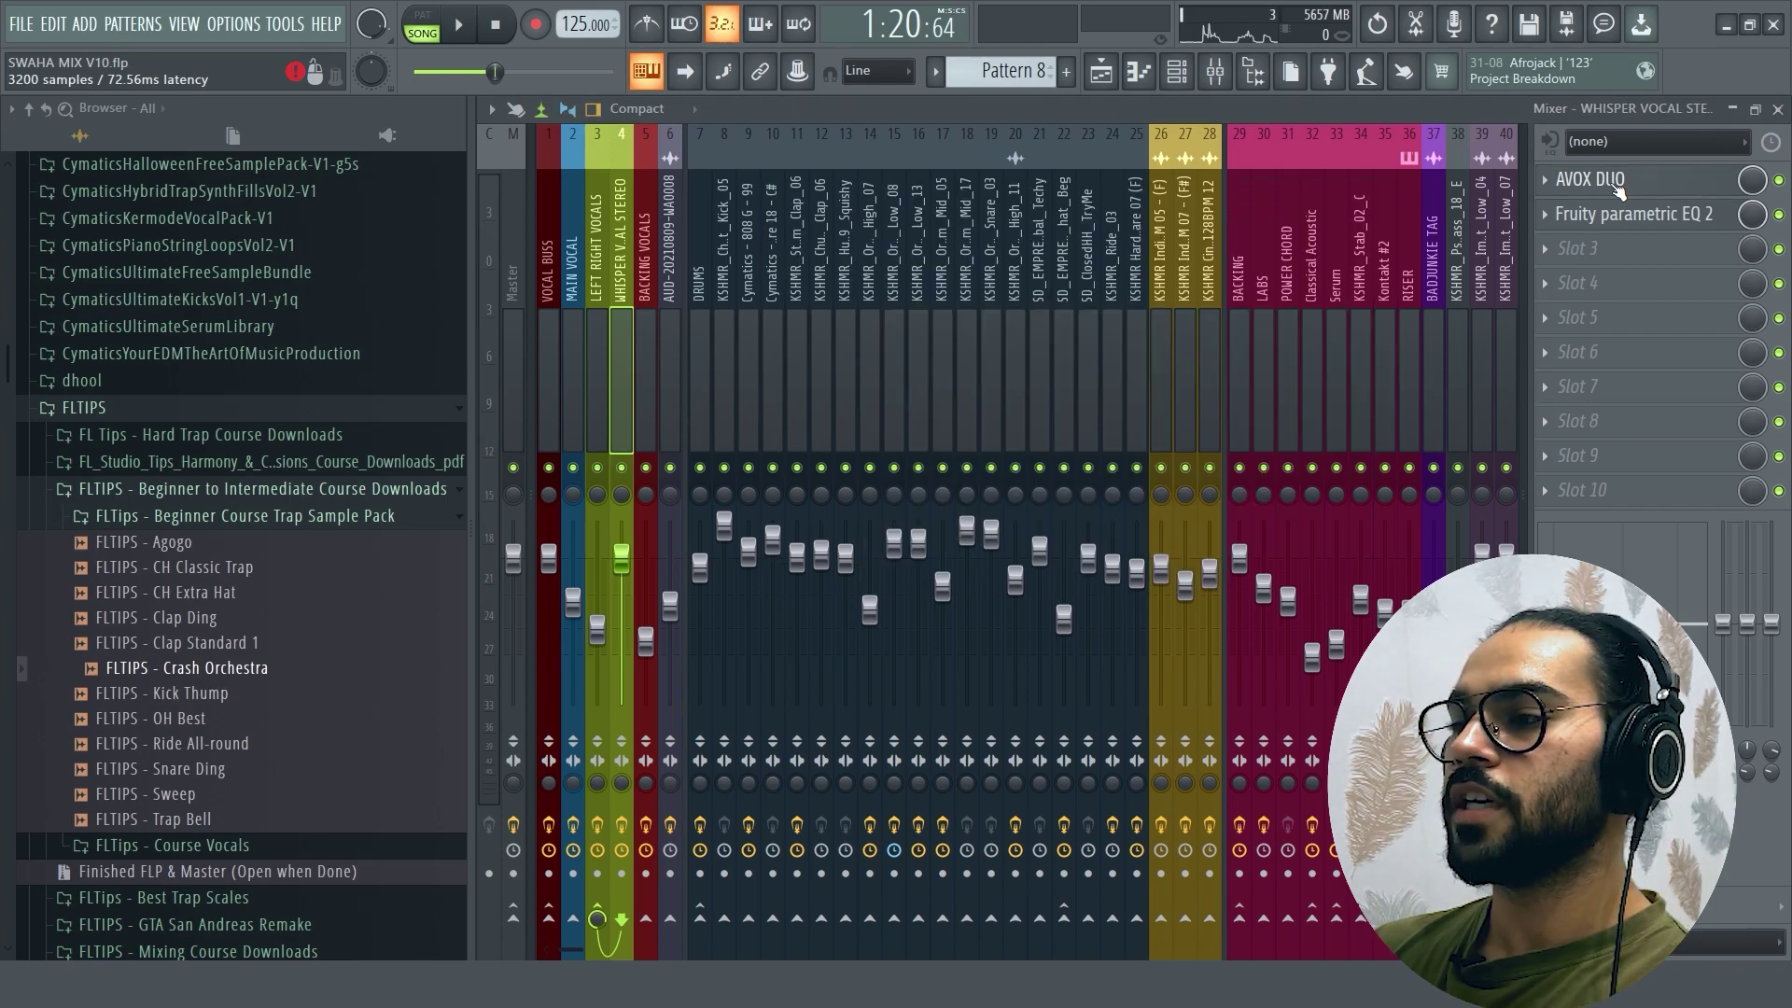
pyautogui.press('F9')
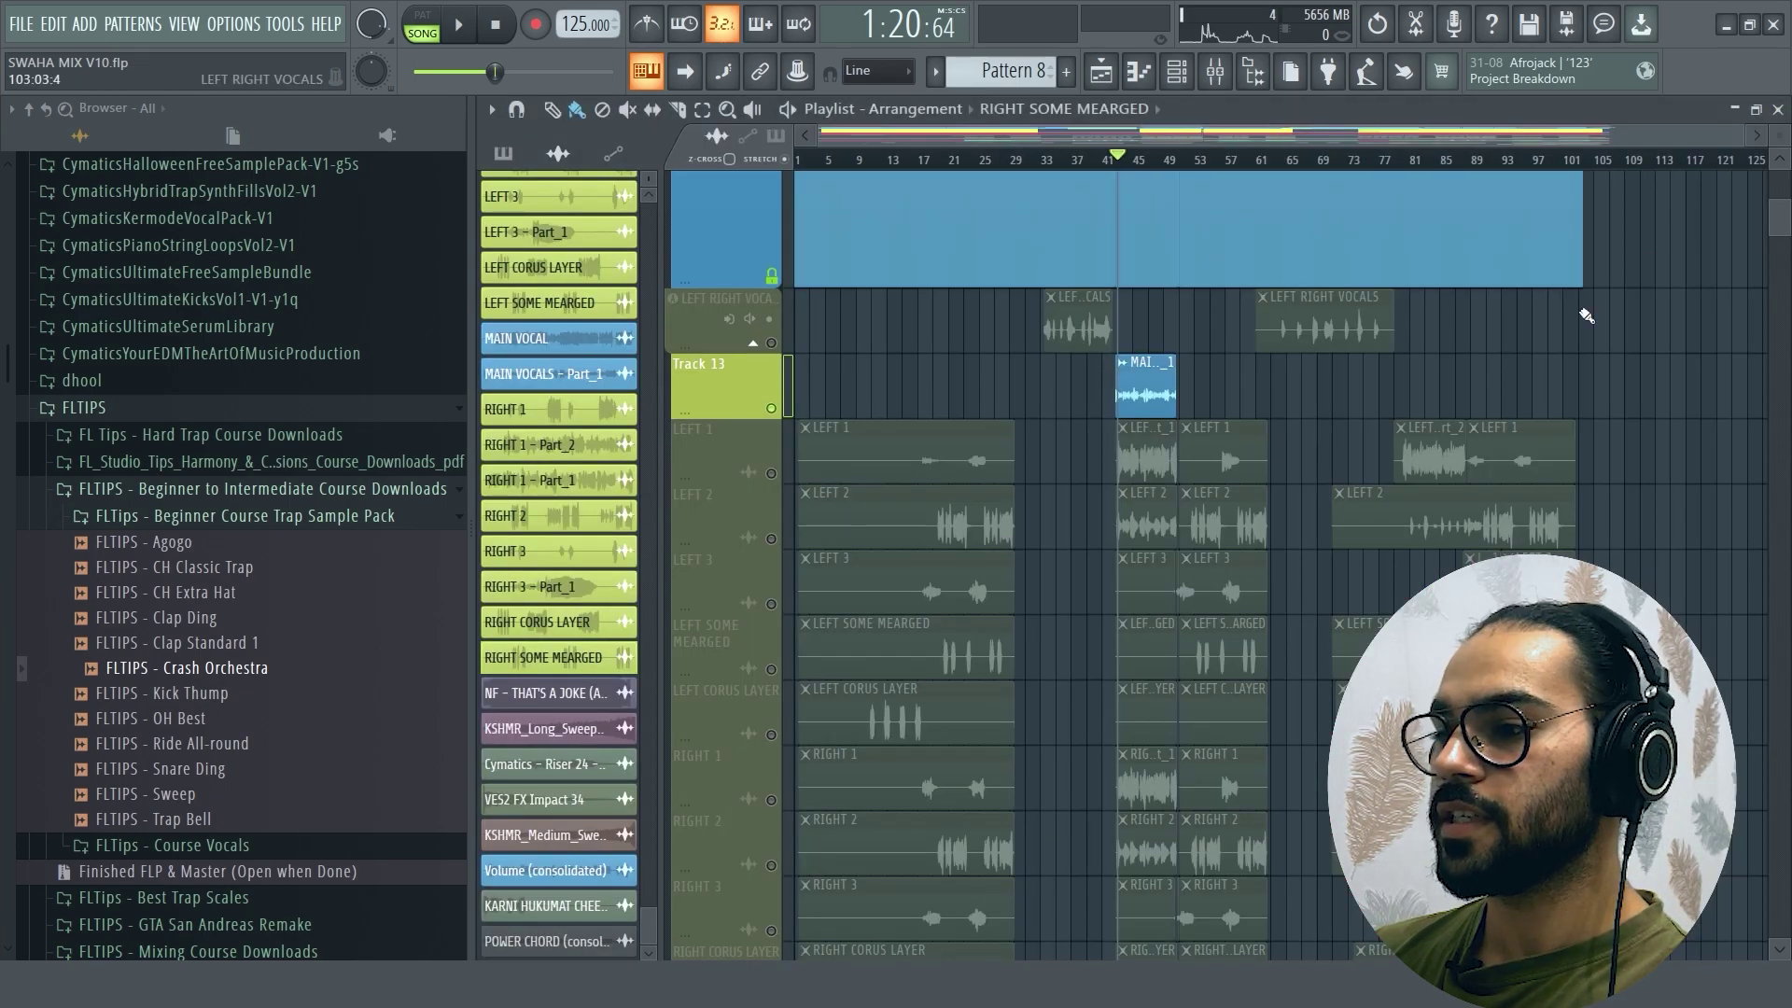
pyautogui.click(1215, 72)
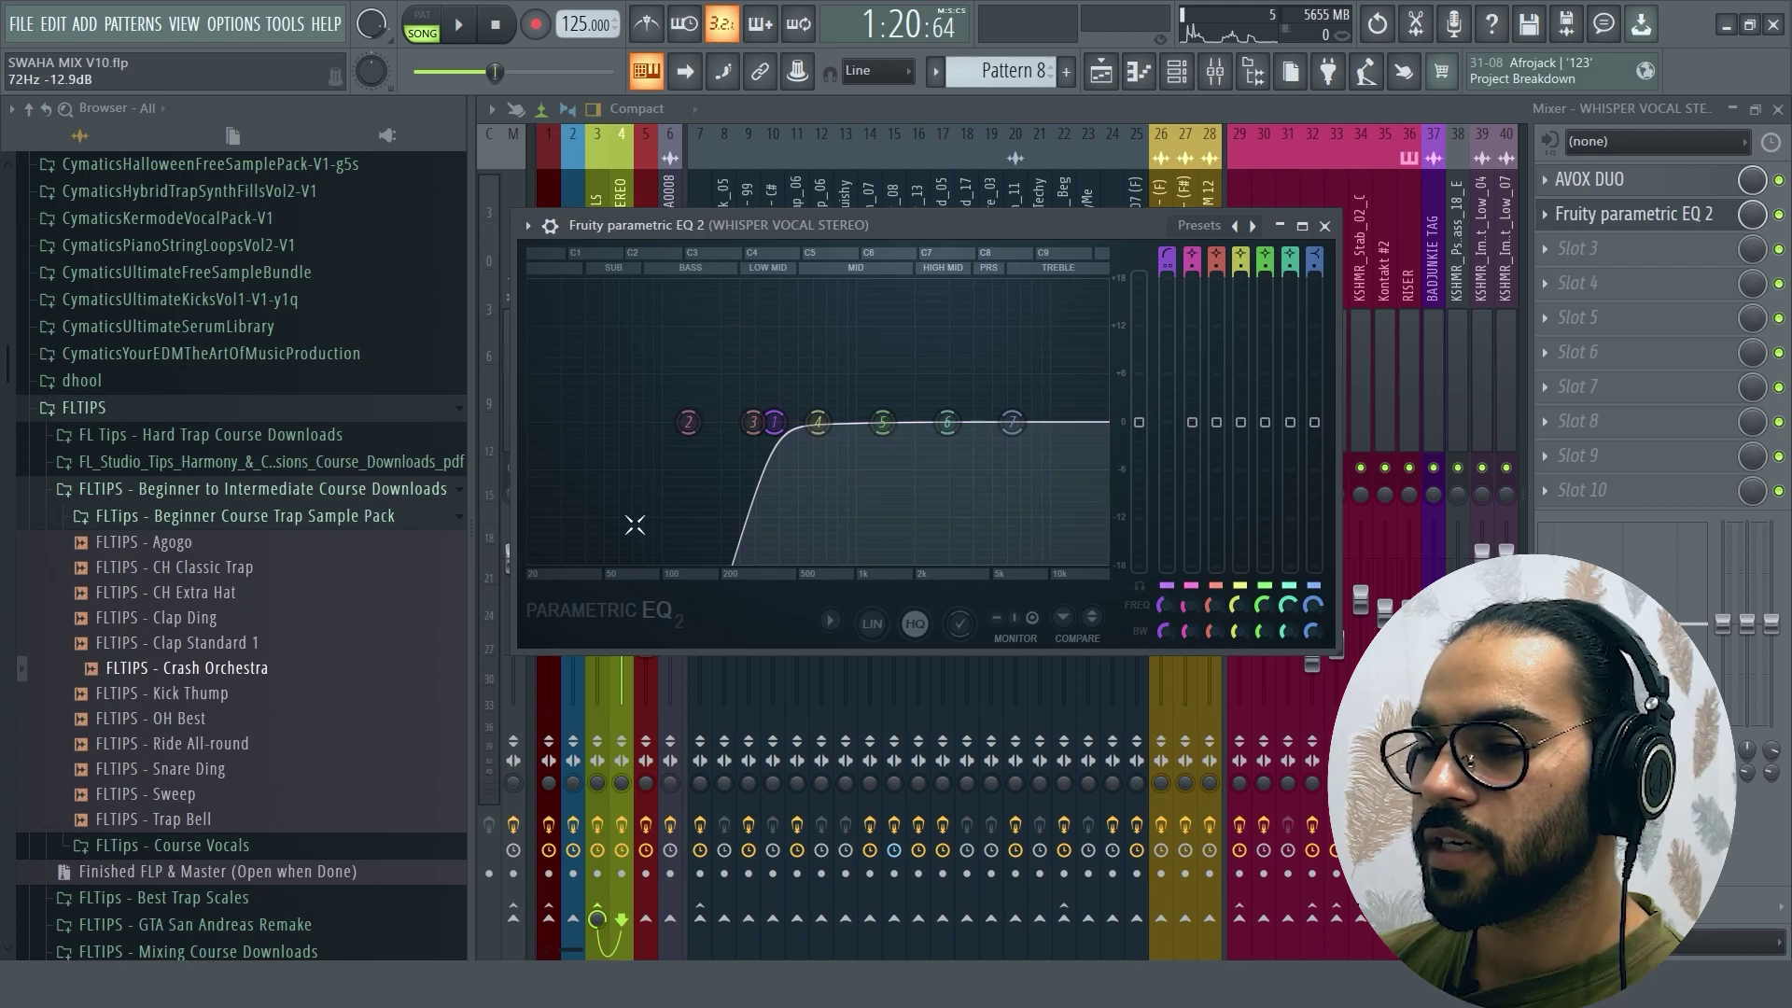
pyautogui.click(1324, 225)
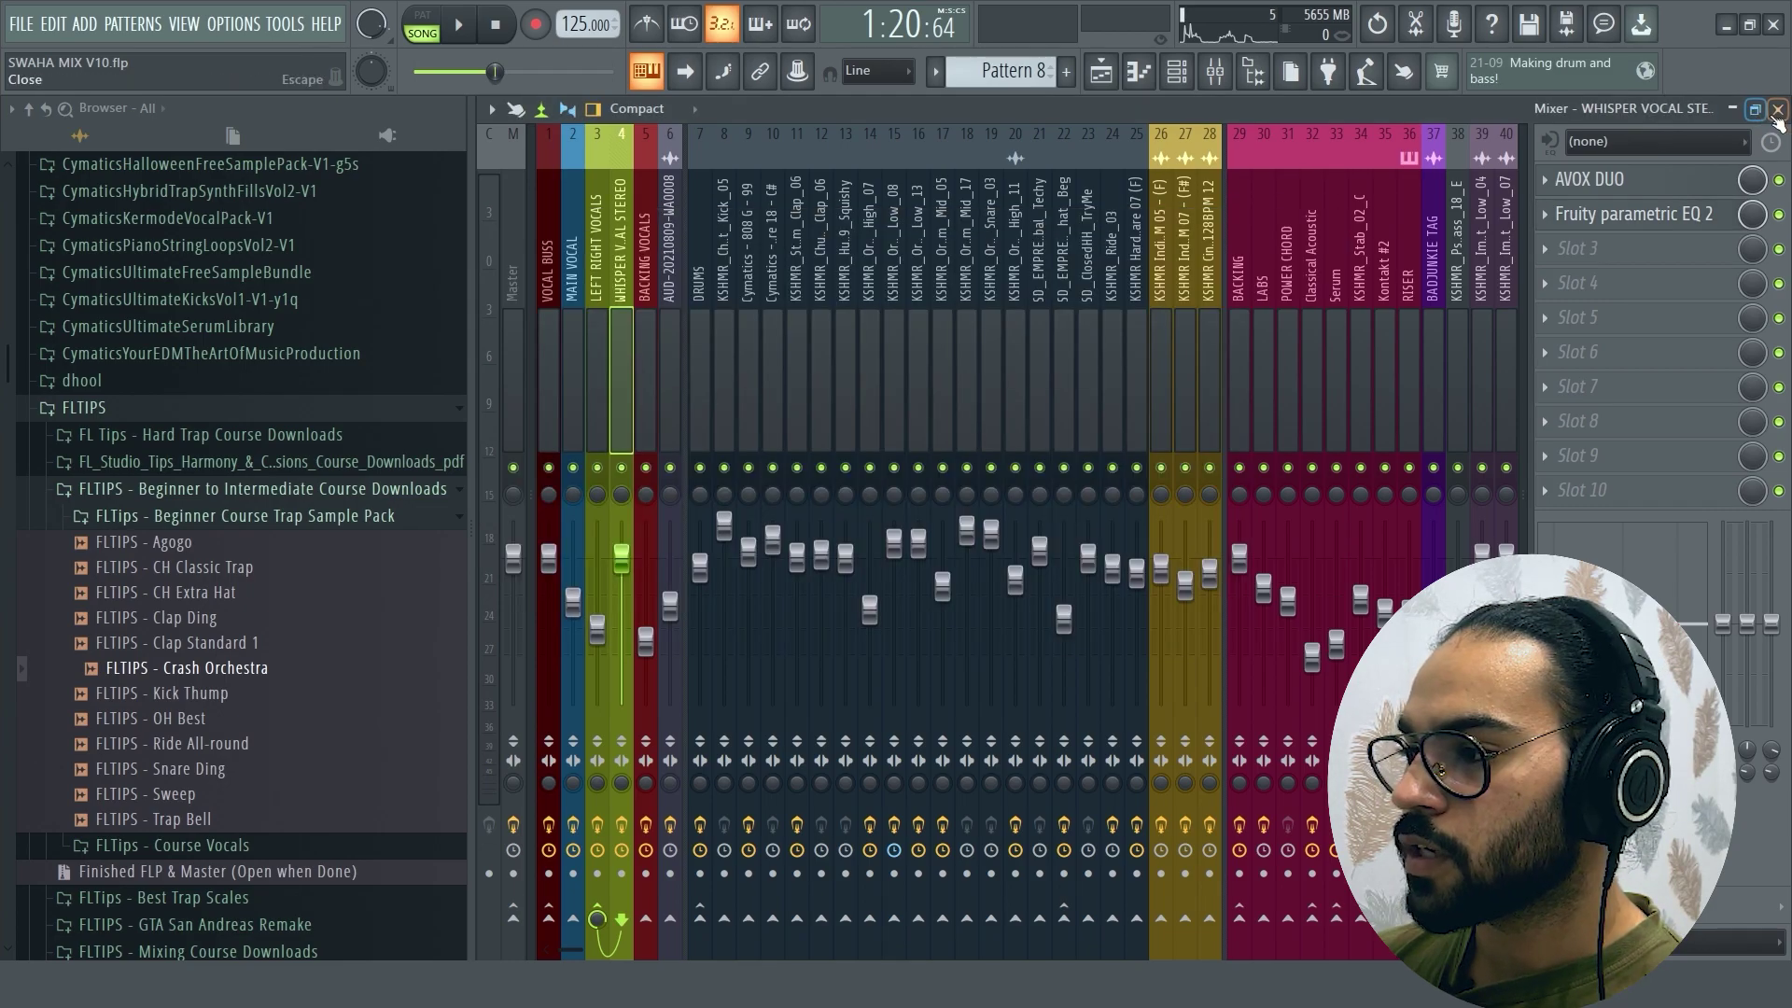
pyautogui.click(1778, 109)
pyautogui.scroll(-5, 885, 587)
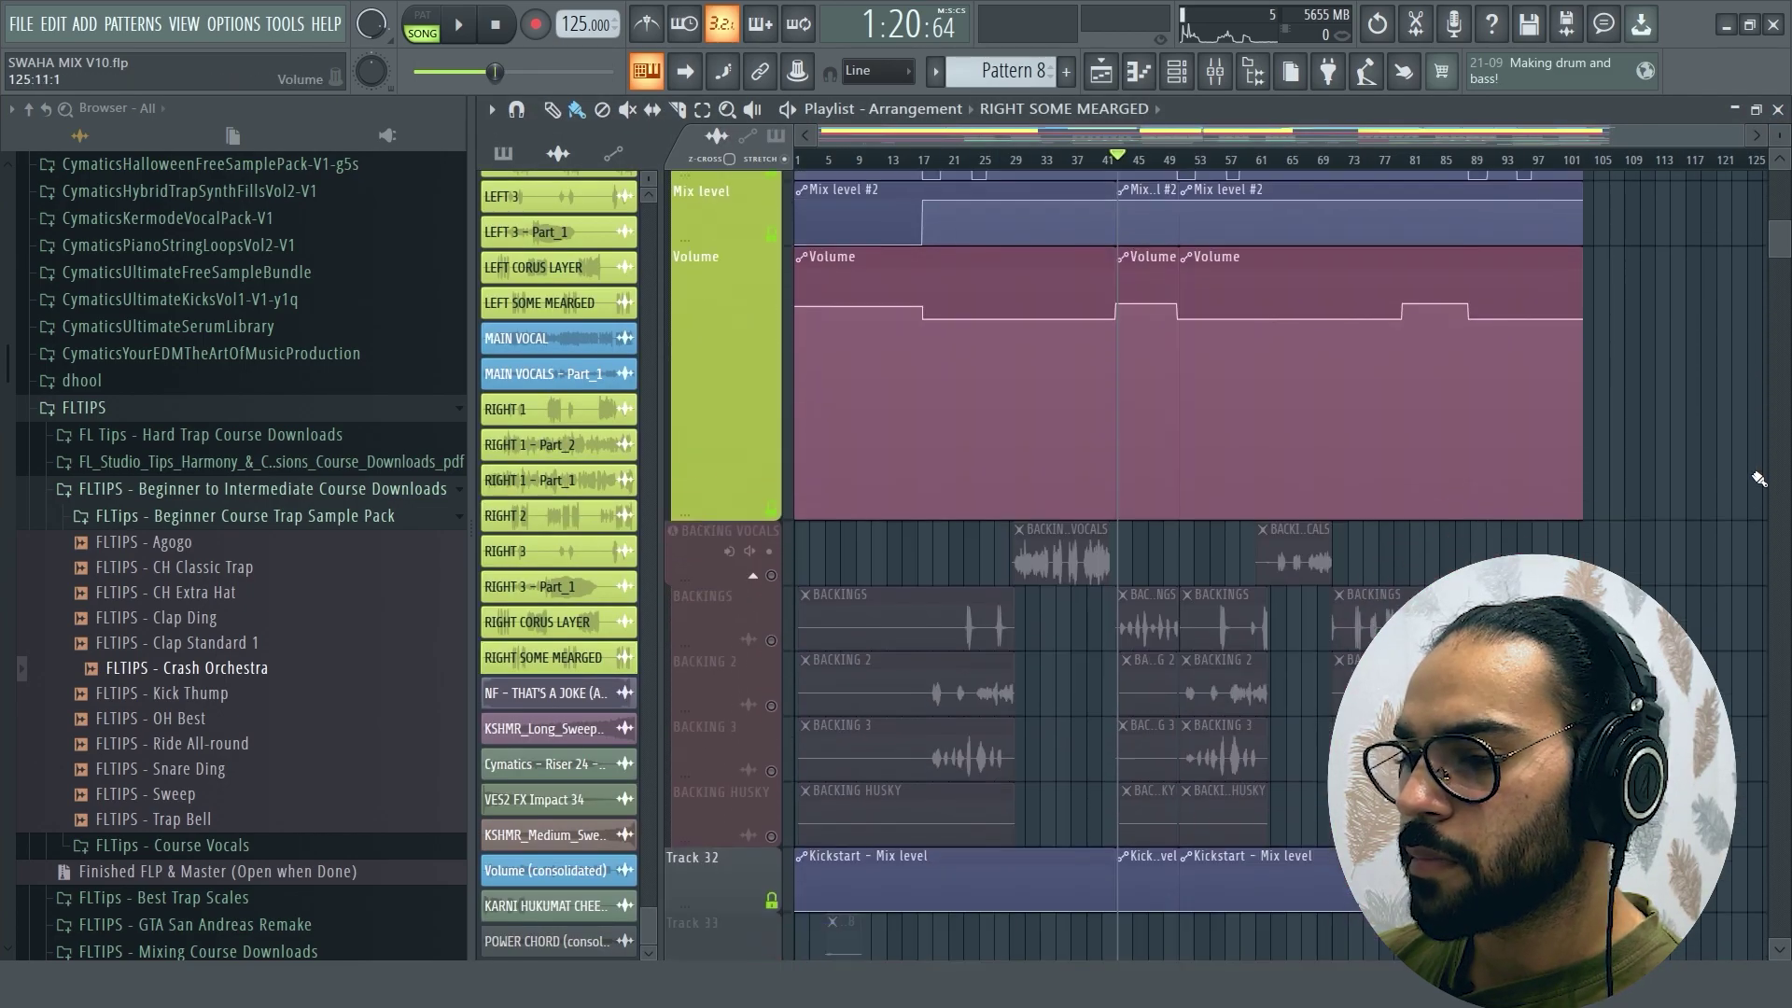
# Step: Unmute the BACKING VOCALS group and inspect its Ozone Imager 2 in the mixer
pyautogui.click(771, 552)
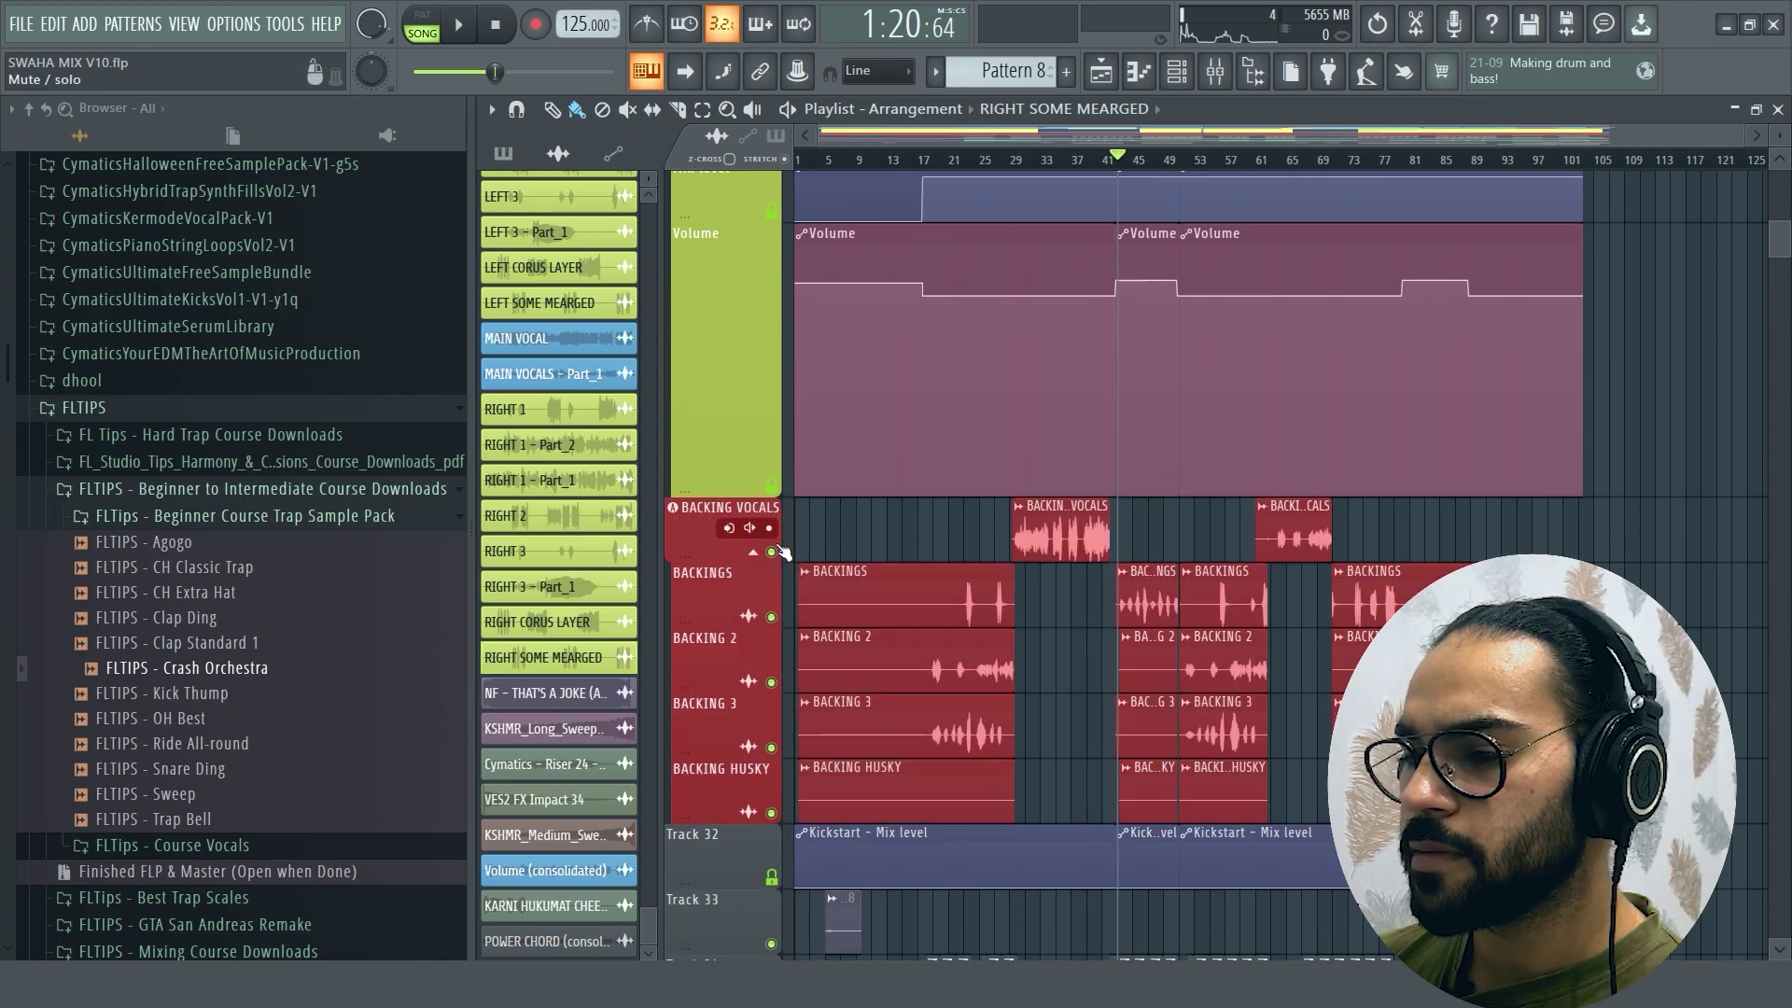
pyautogui.press('F9')
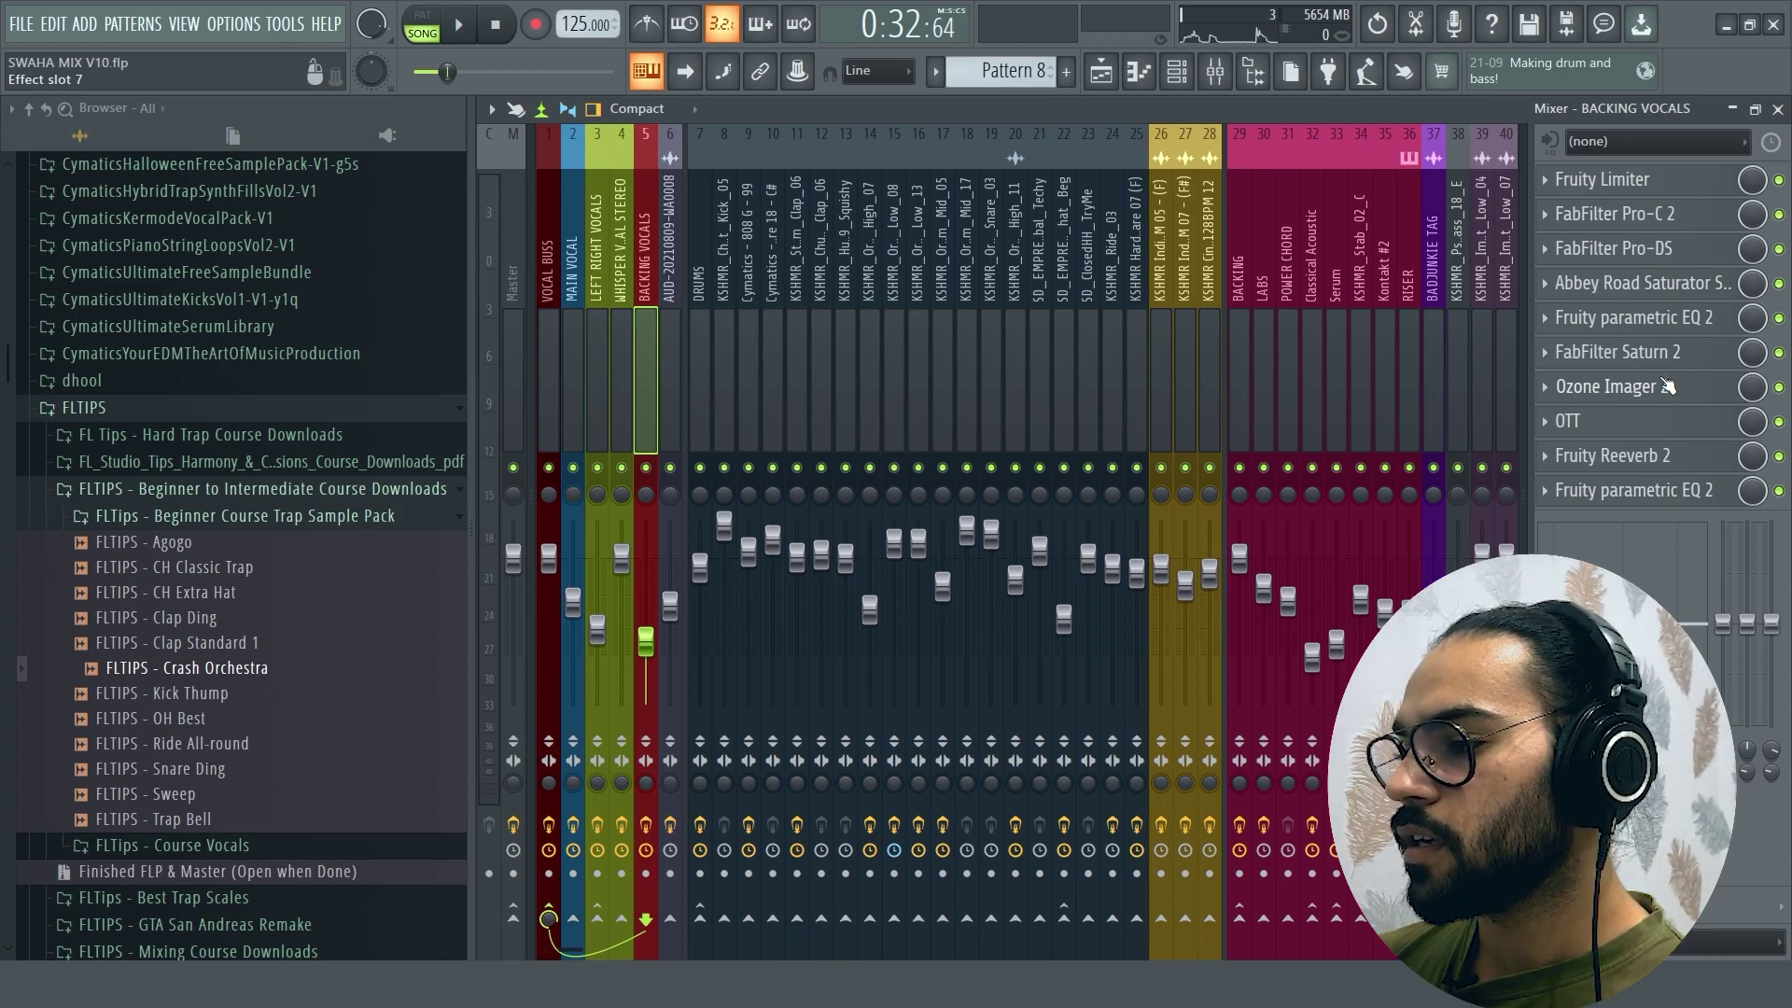
pyautogui.click(1667, 391)
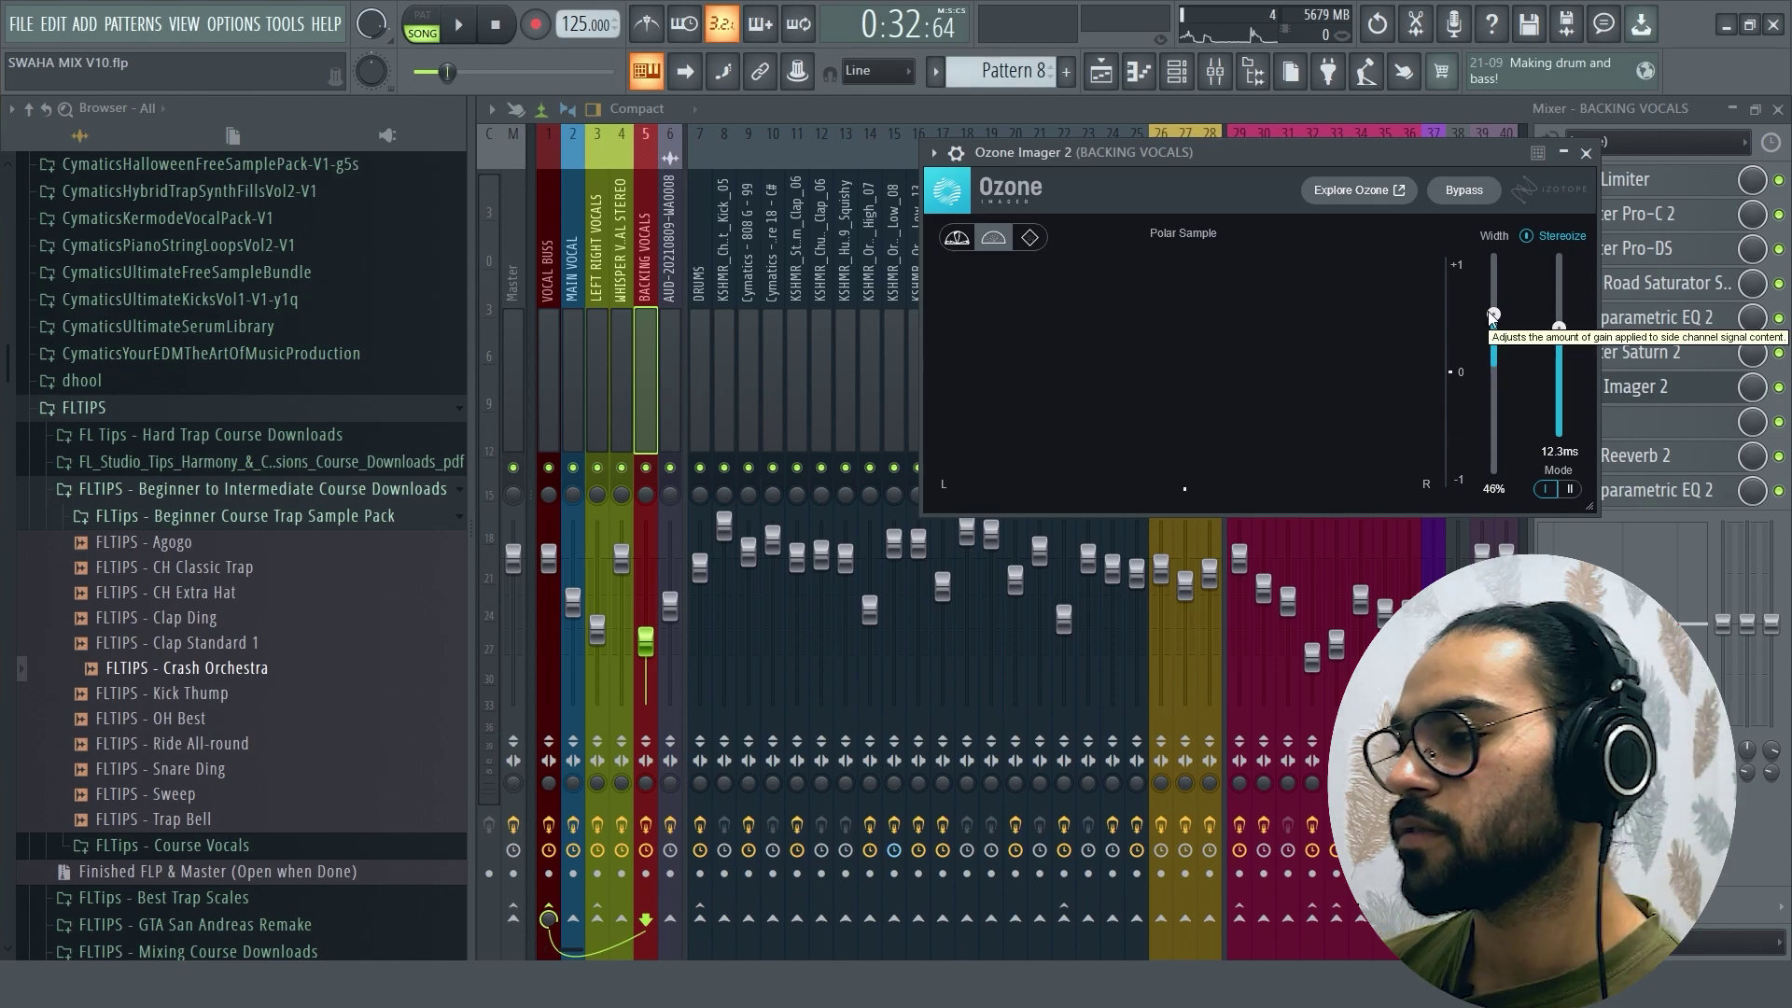
pyautogui.click(1586, 153)
# Step: Review the backing vocals' OTT, Fruity Reeverb 2 and Parametric EQ 2 settings
pyautogui.click(1649, 428)
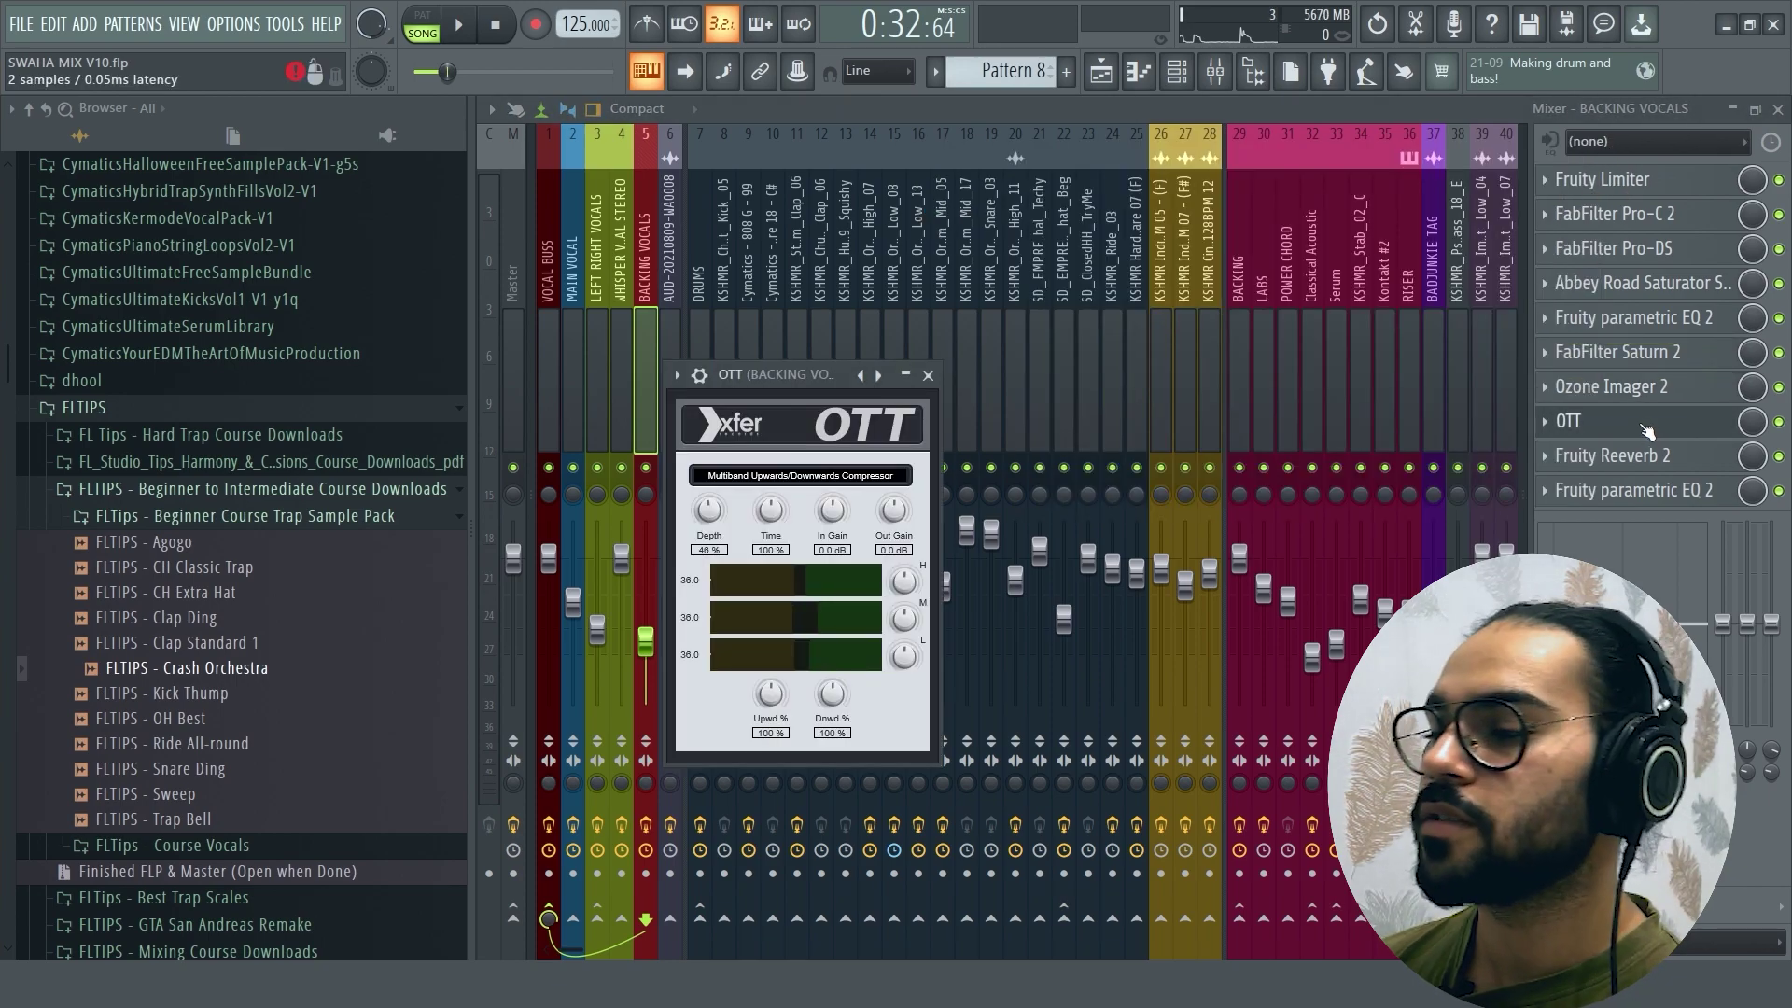
pyautogui.click(1643, 456)
pyautogui.click(1643, 455)
pyautogui.click(1634, 491)
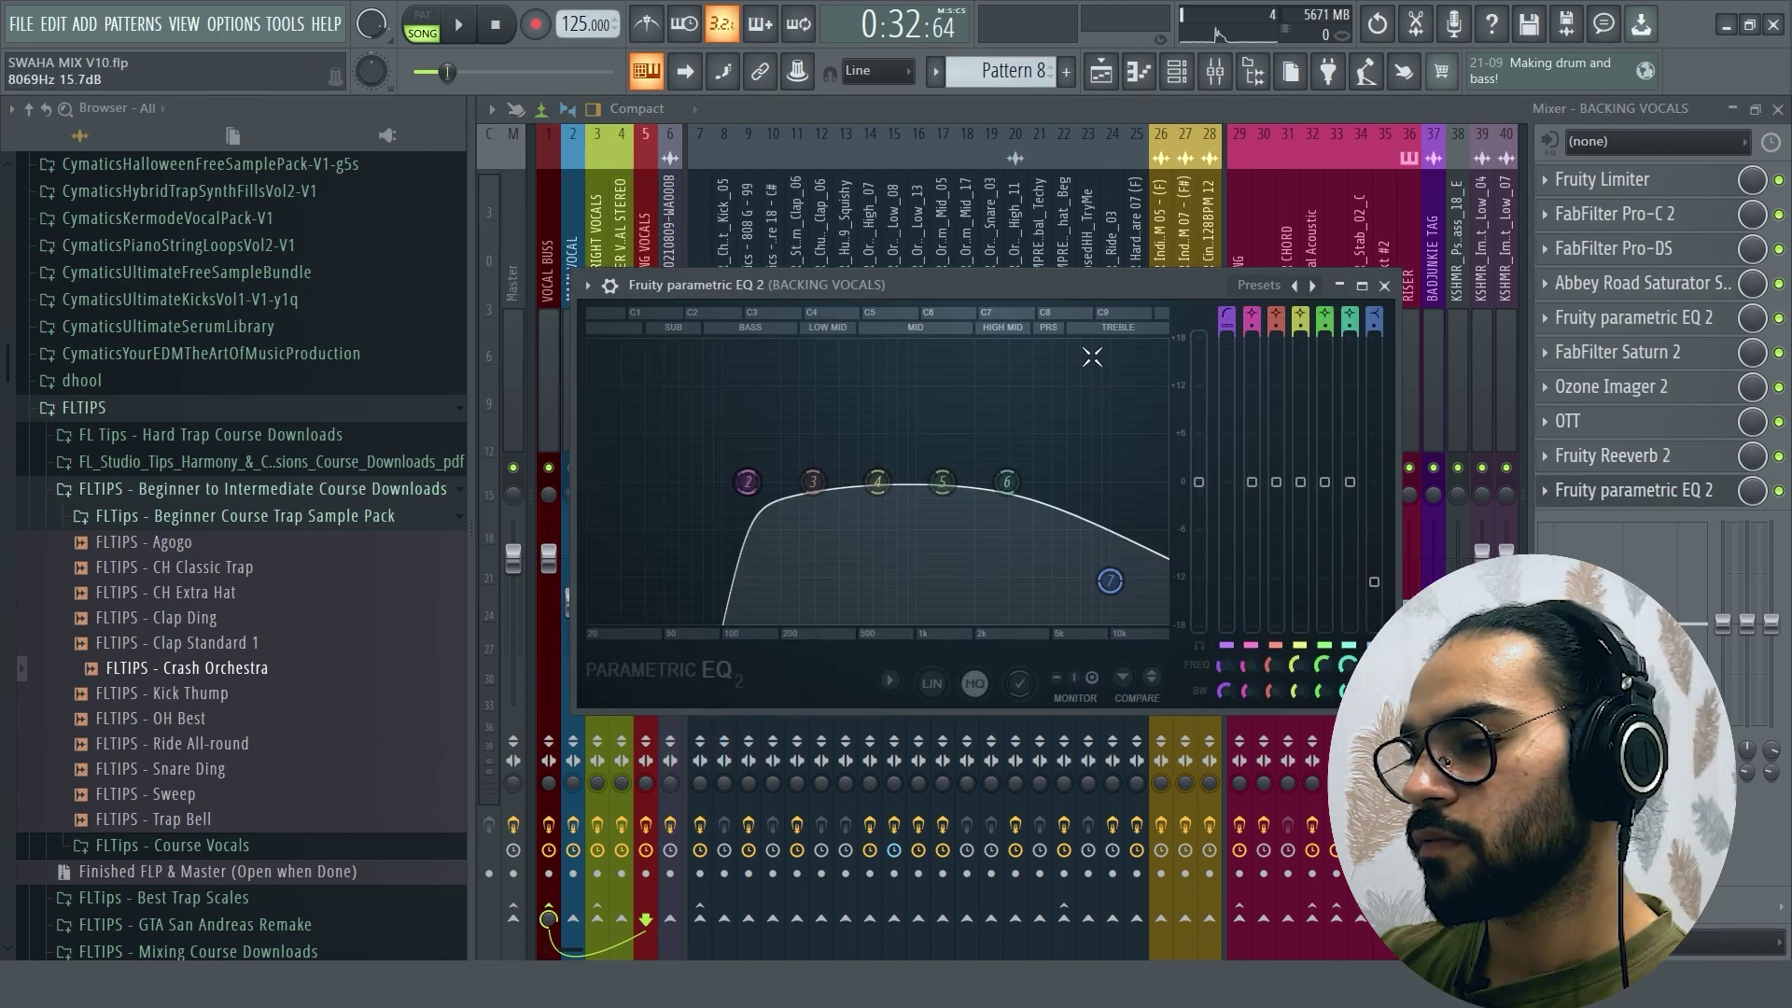
pyautogui.press('Escape')
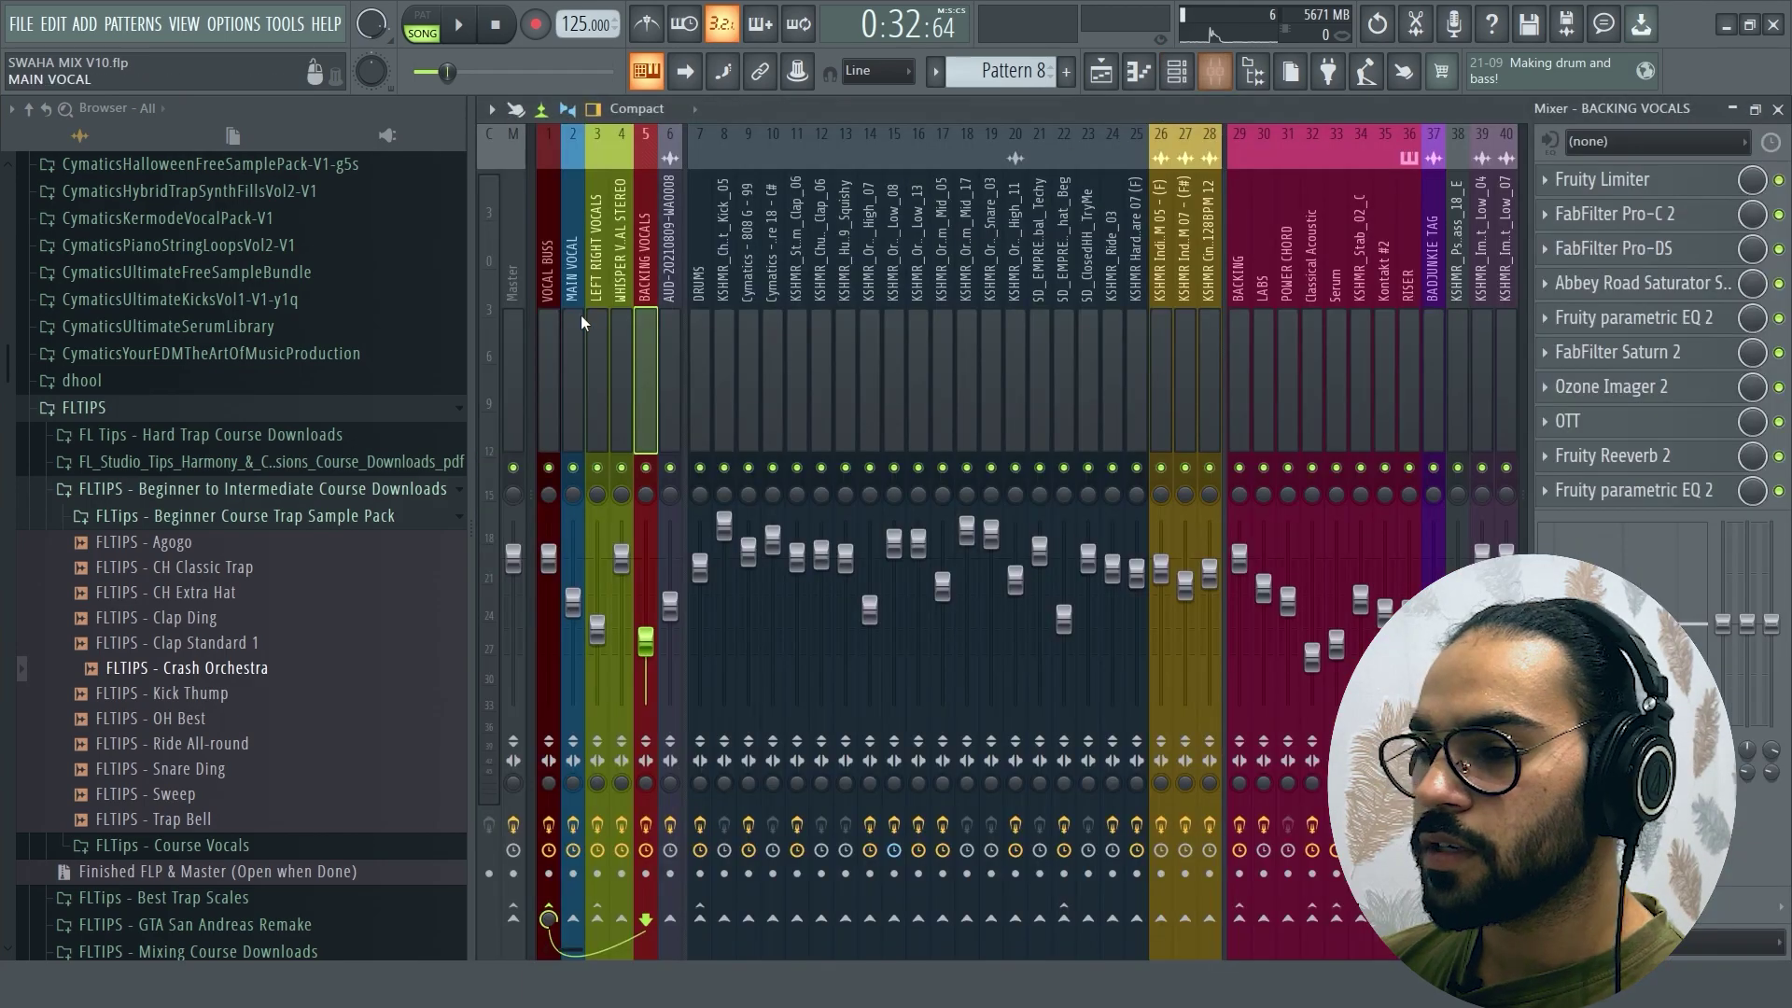
# Step: Select the VOCAL BUSS channel in the mixer
pyautogui.click(590, 327)
pyautogui.click(573, 322)
pyautogui.click(558, 315)
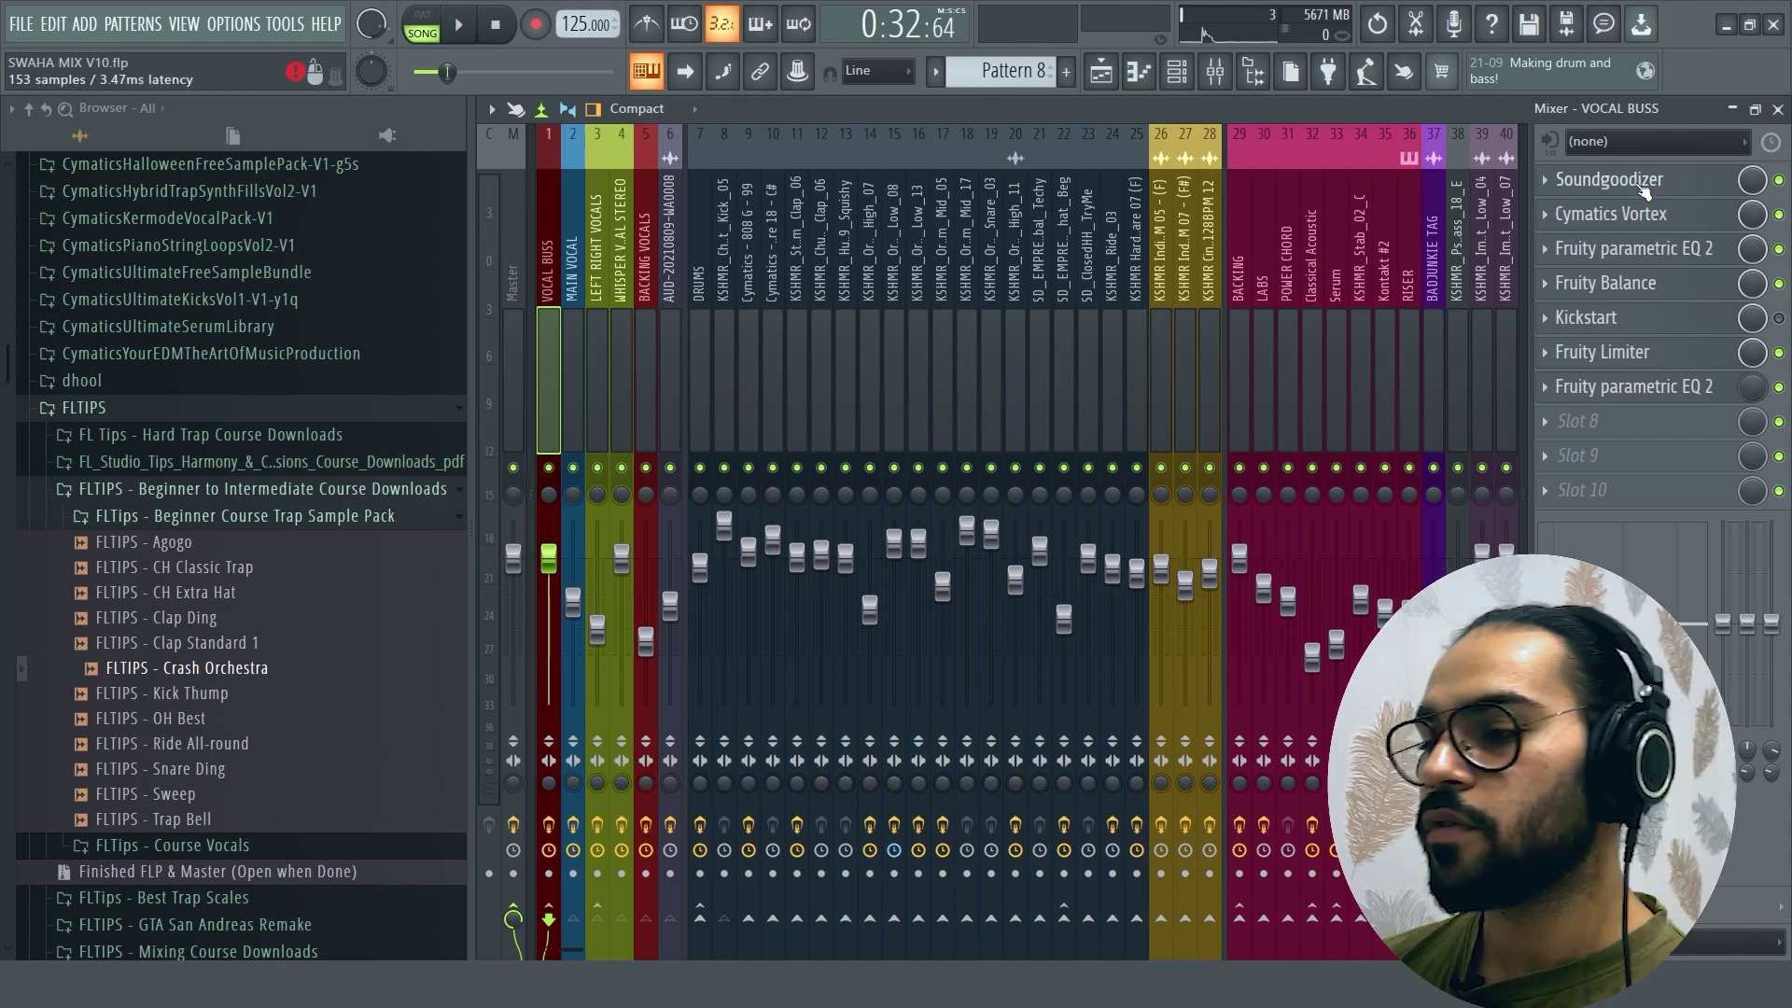
# Step: Inspect the vocal bus Soundgoodizer and unmute the MAIN VOCAL track in the Playlist
pyautogui.click(1625, 179)
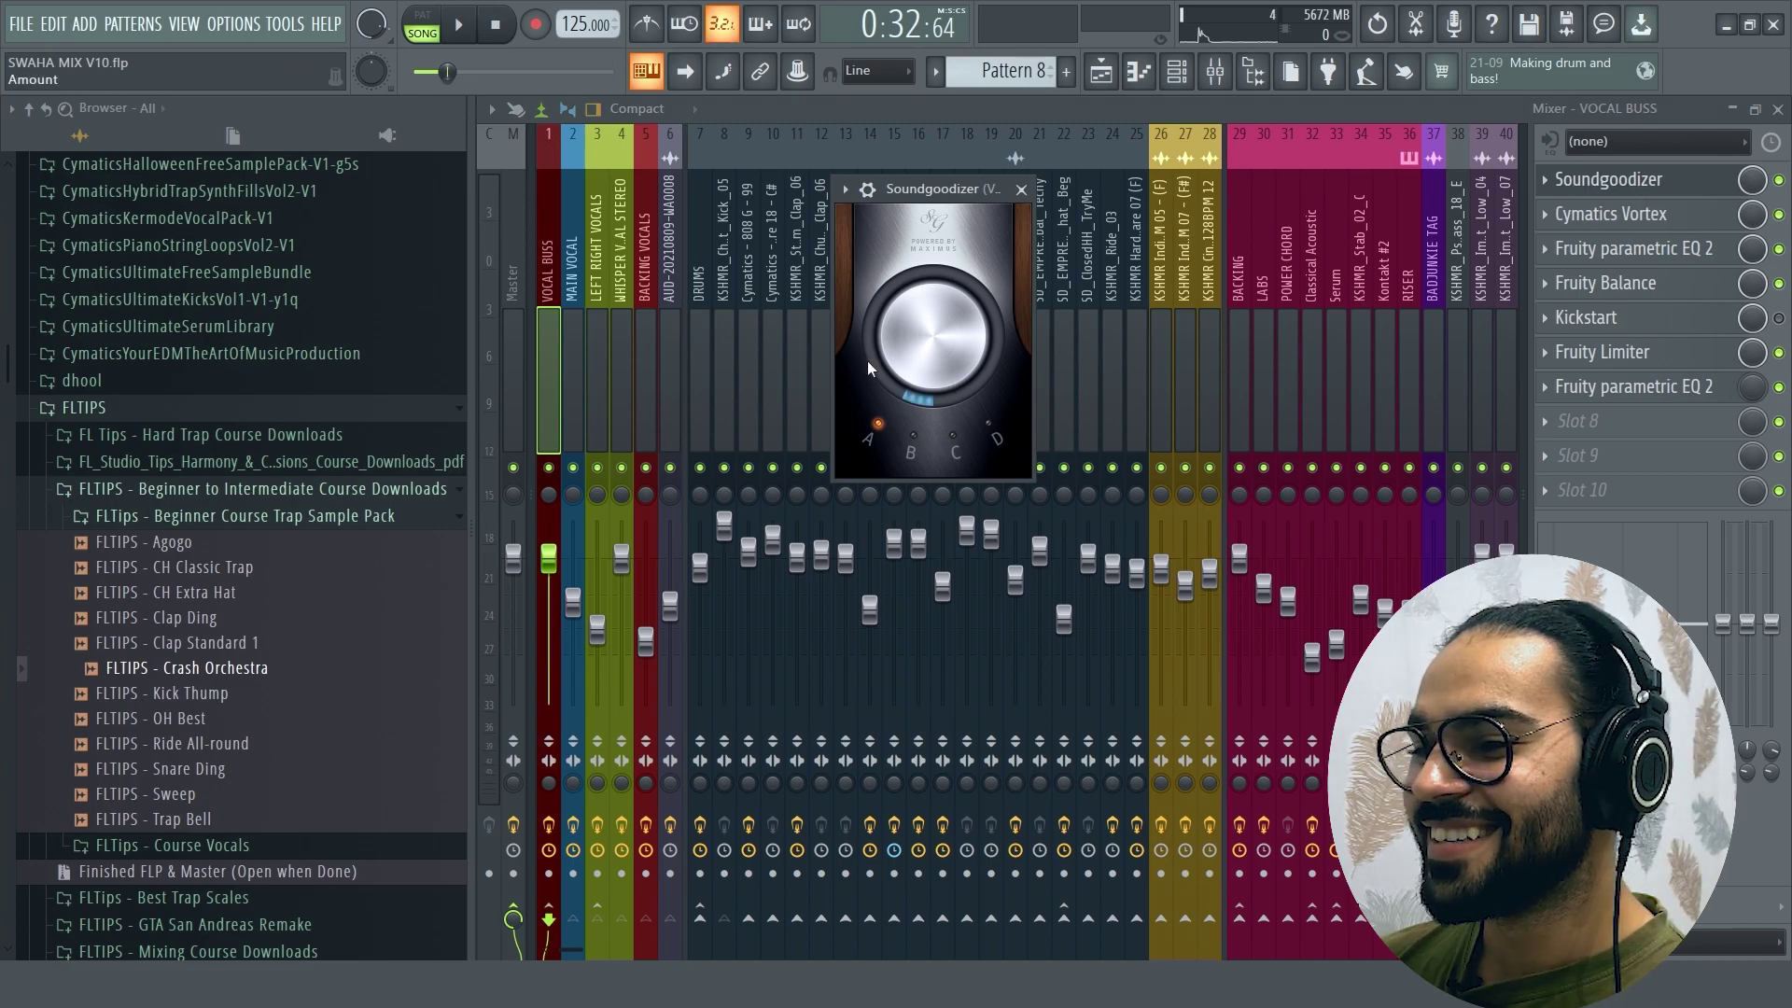
pyautogui.click(1021, 190)
pyautogui.press('F5')
pyautogui.scroll(10, 1245, 502)
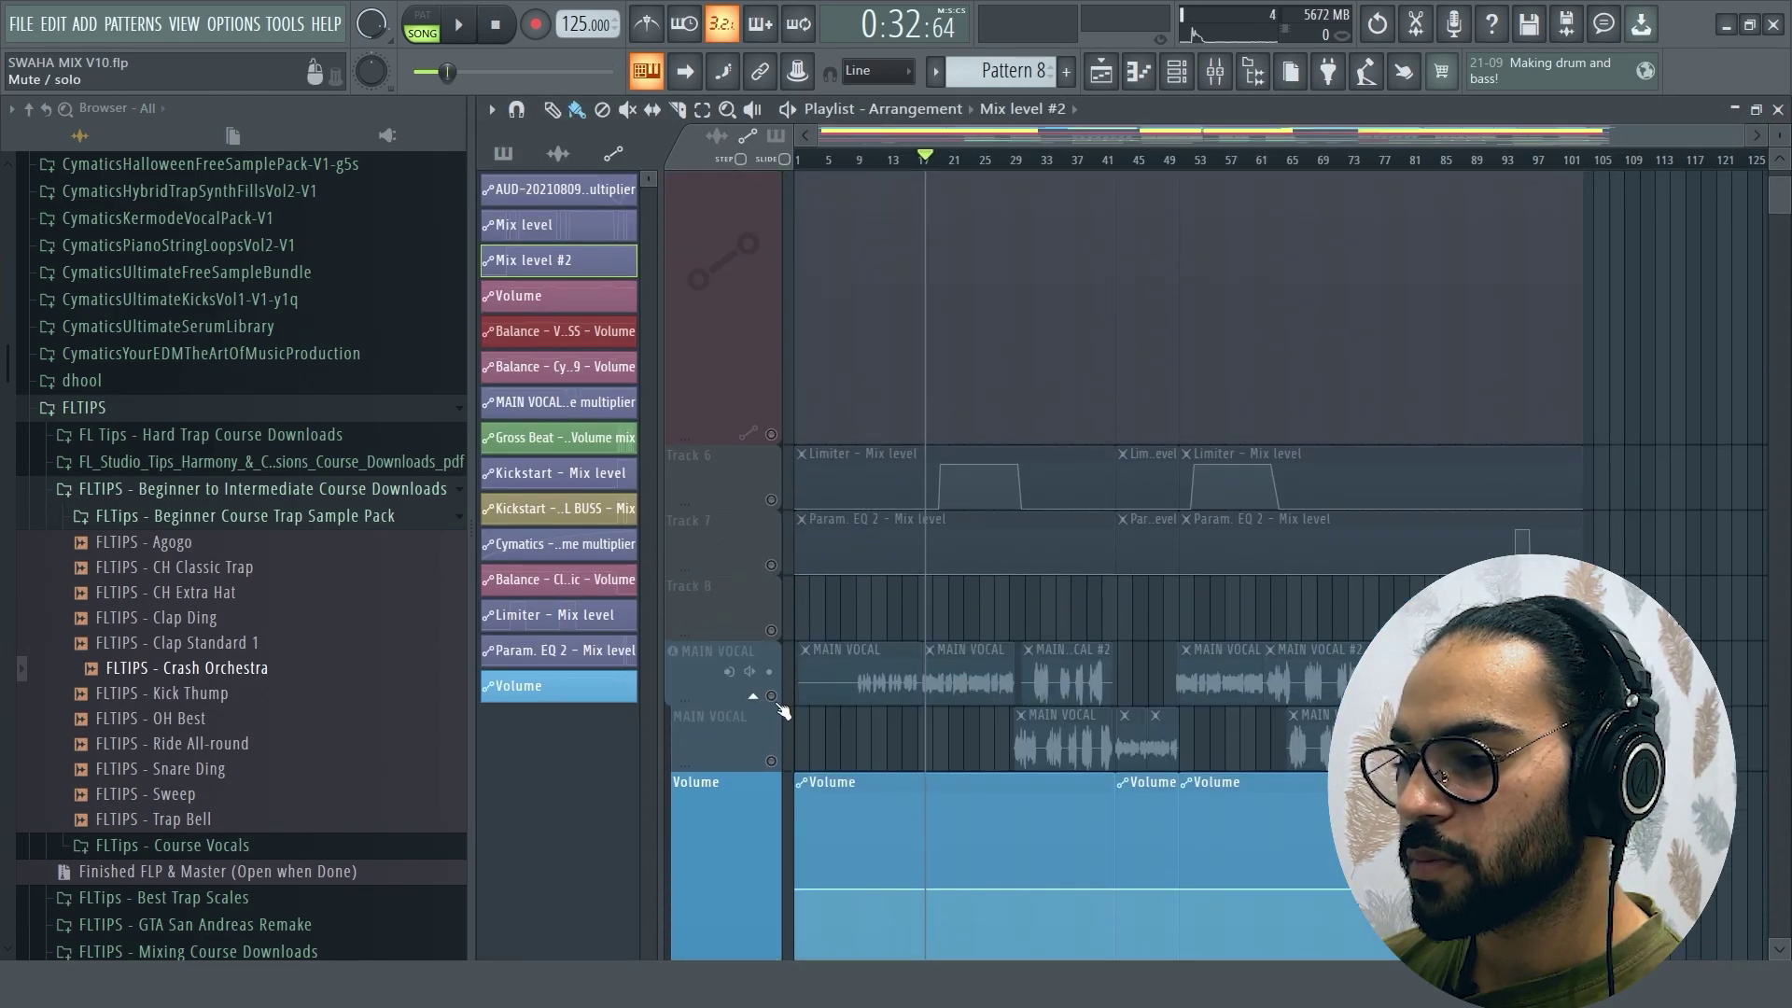
pyautogui.click(771, 695)
pyautogui.press('F9')
# Step: Switch on the VOCAL BUSS Soundgoodizer while the vocals play back
pyautogui.press('space')
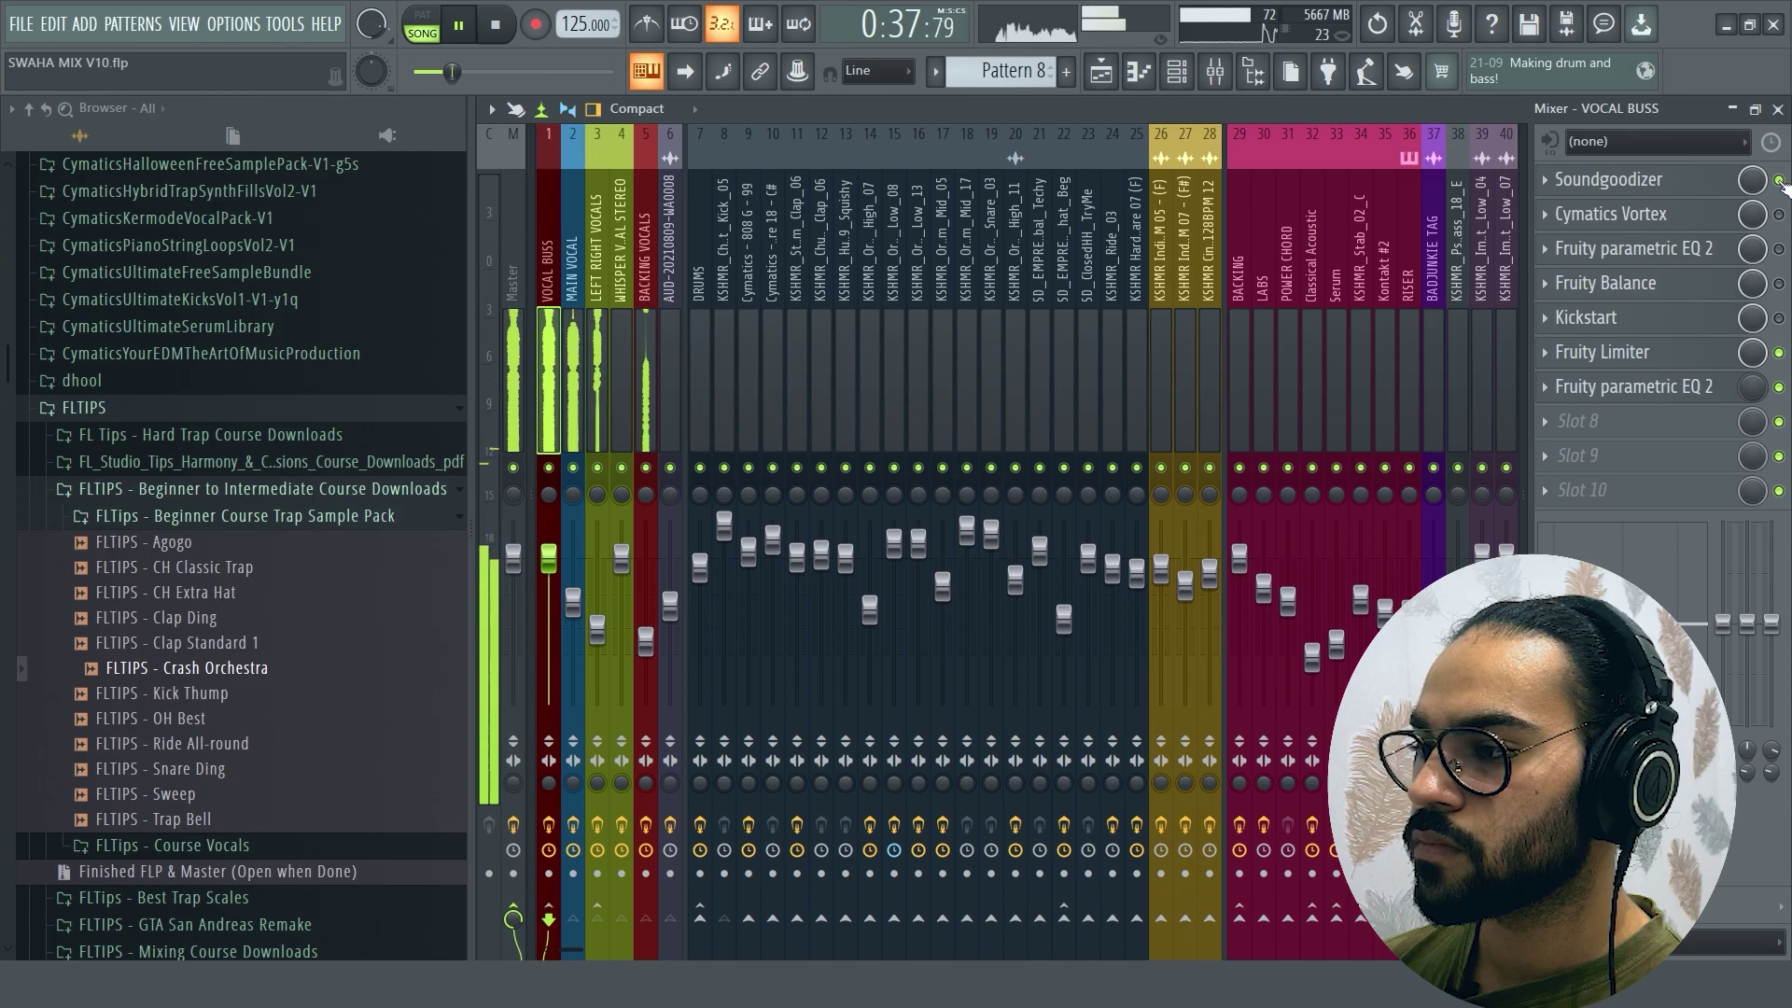
pyautogui.click(1779, 181)
pyautogui.press('space')
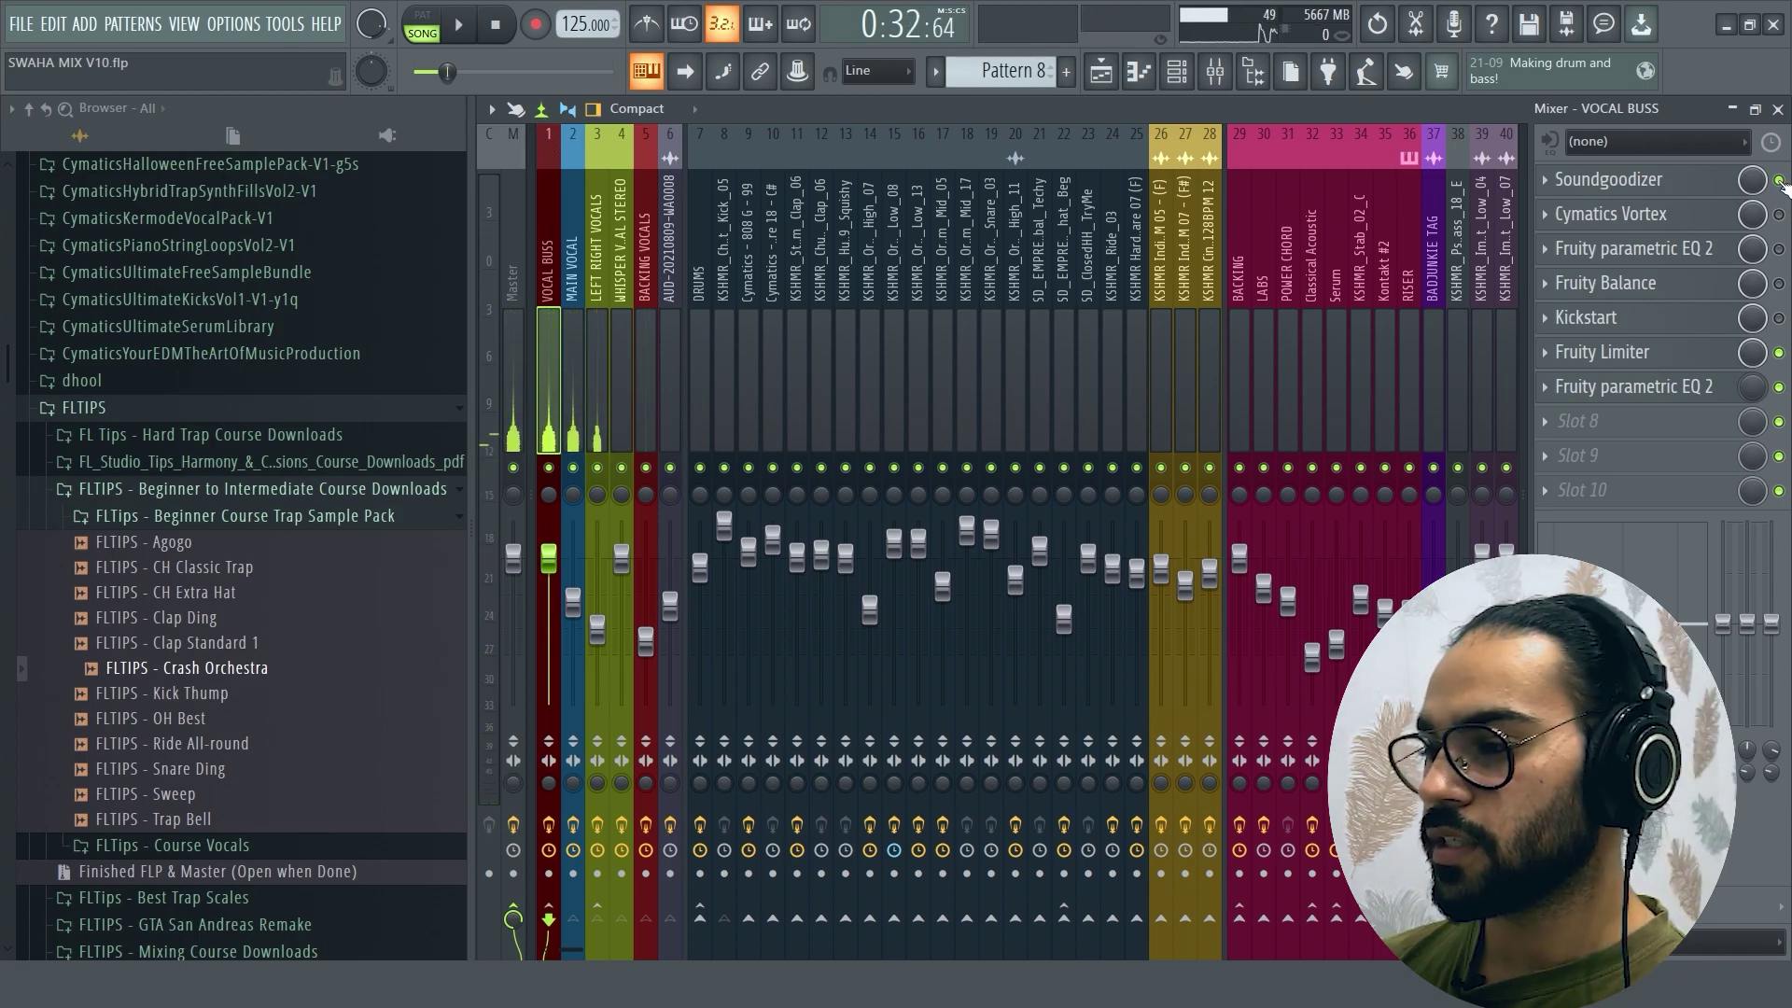
# Step: Inspect Cymatics Vortex on the vocal bus, then audition the bus
pyautogui.click(1611, 214)
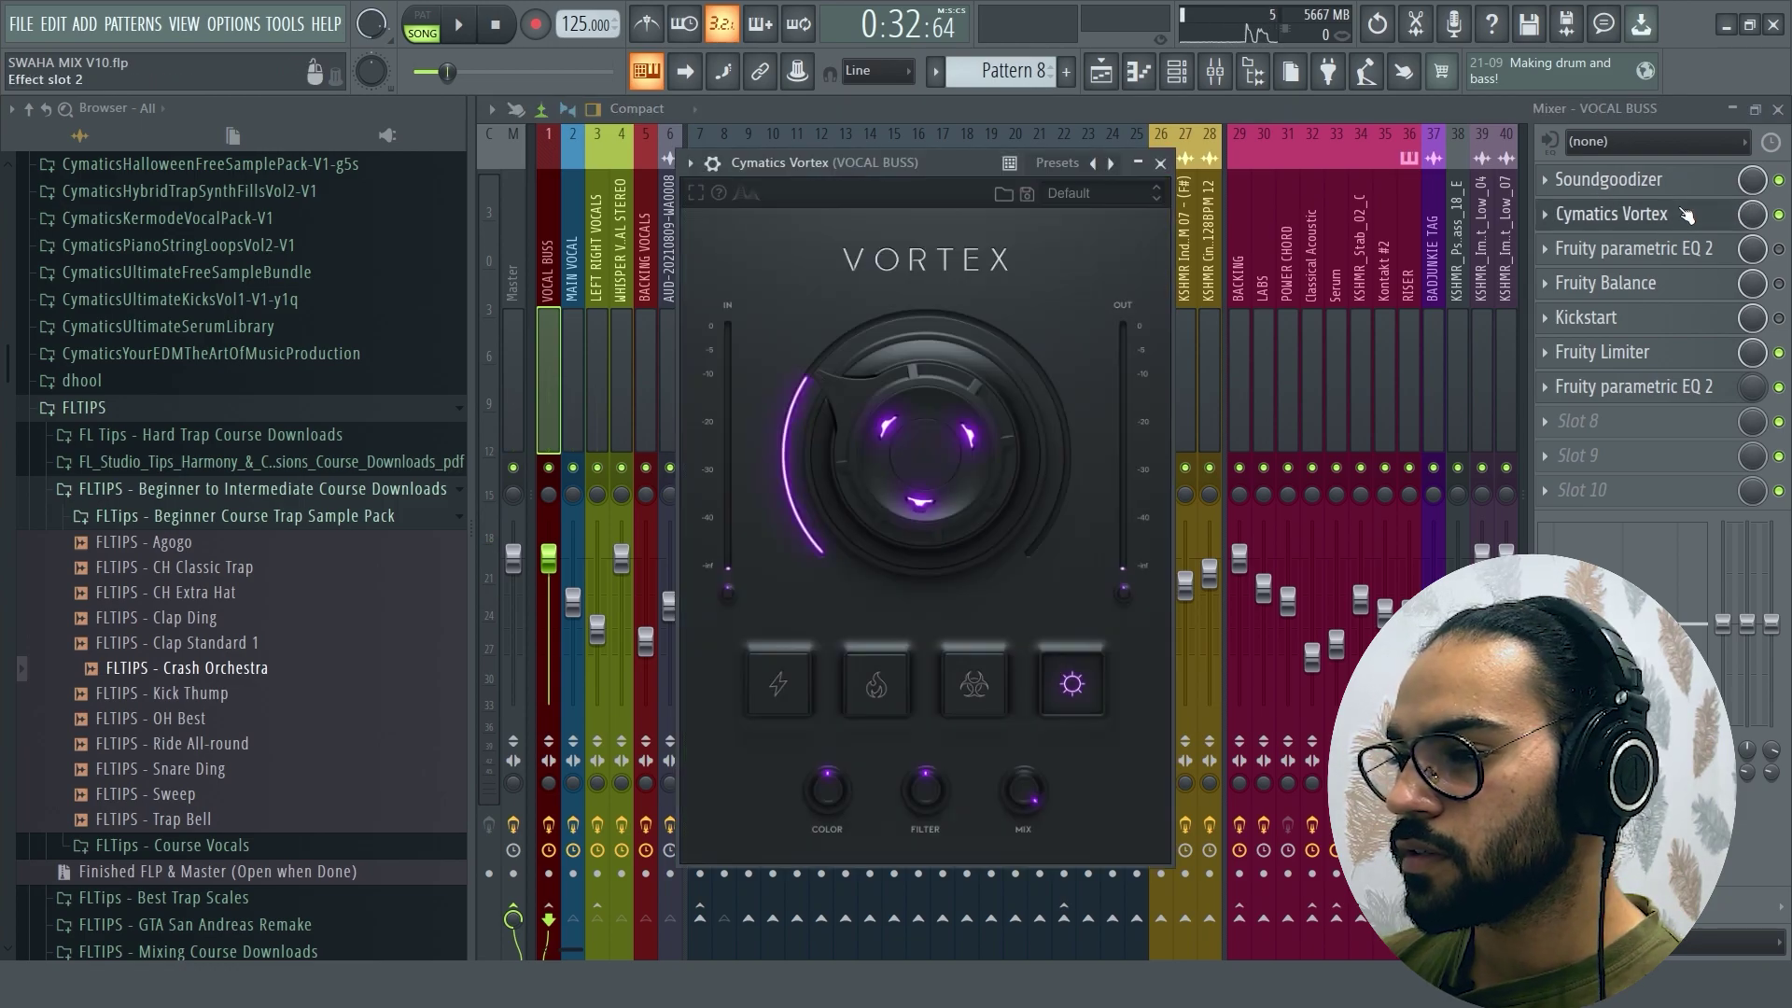
pyautogui.moveTo(929, 164); pyautogui.dragTo(1016, 135)
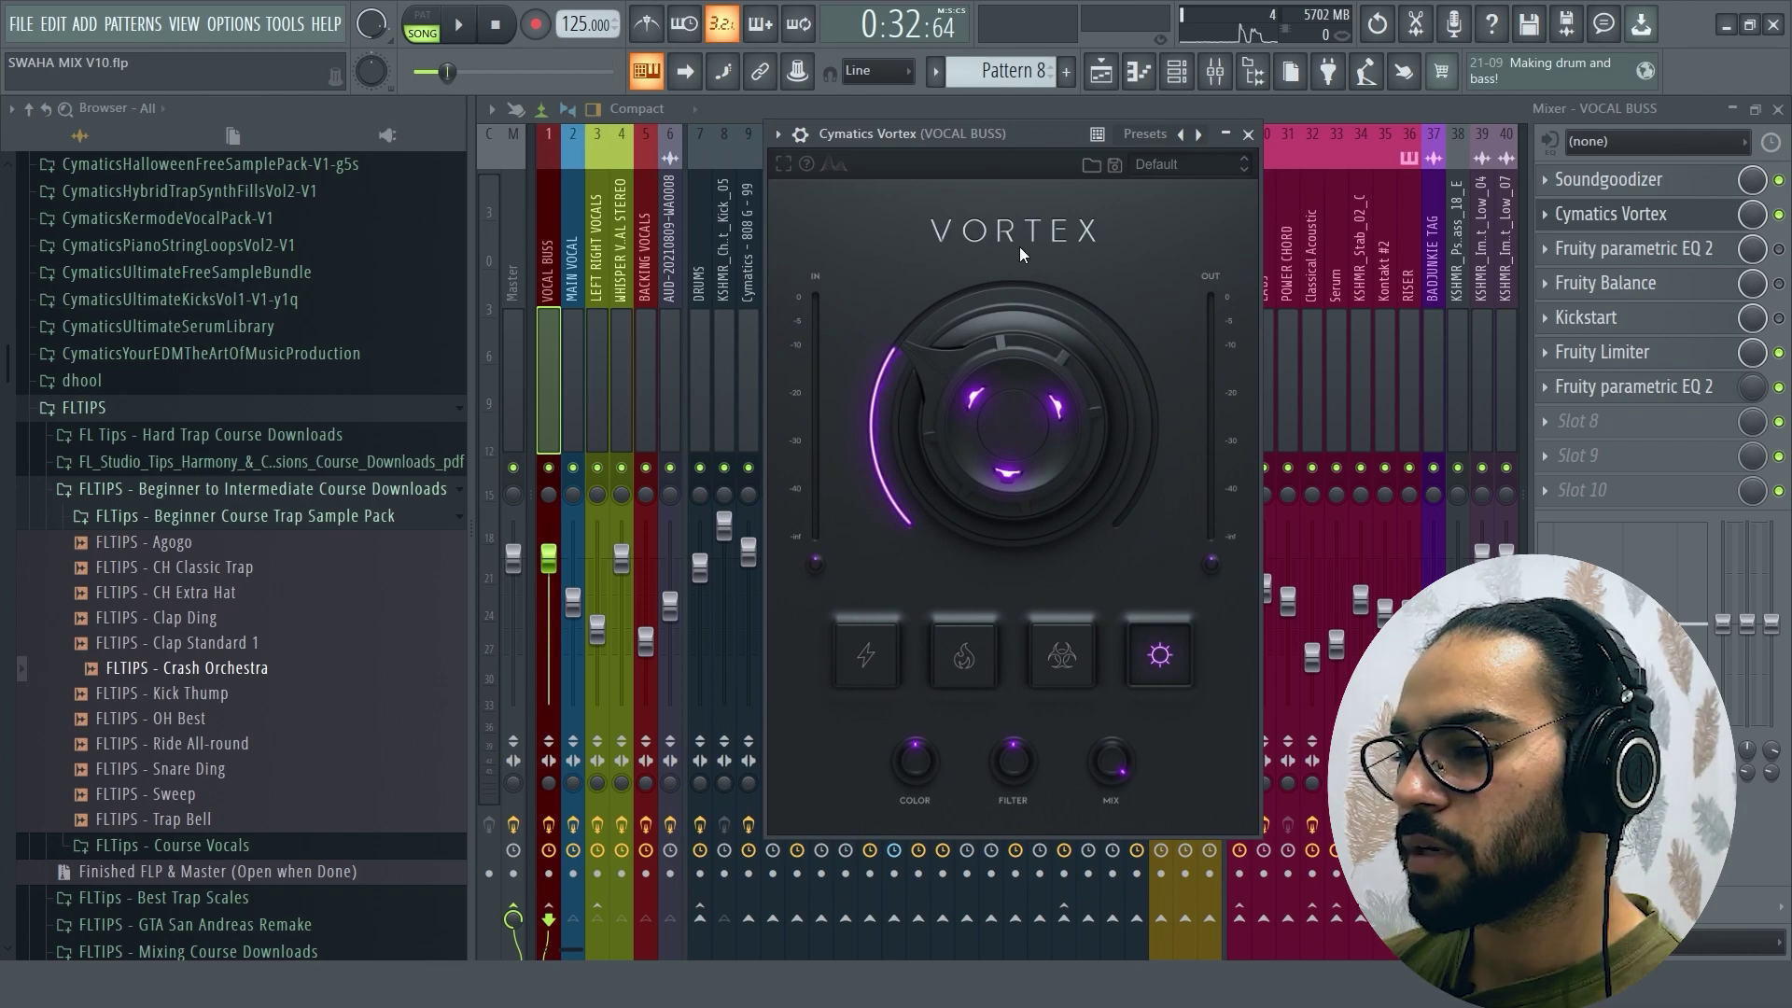
pyautogui.click(1248, 135)
pyautogui.press('space')
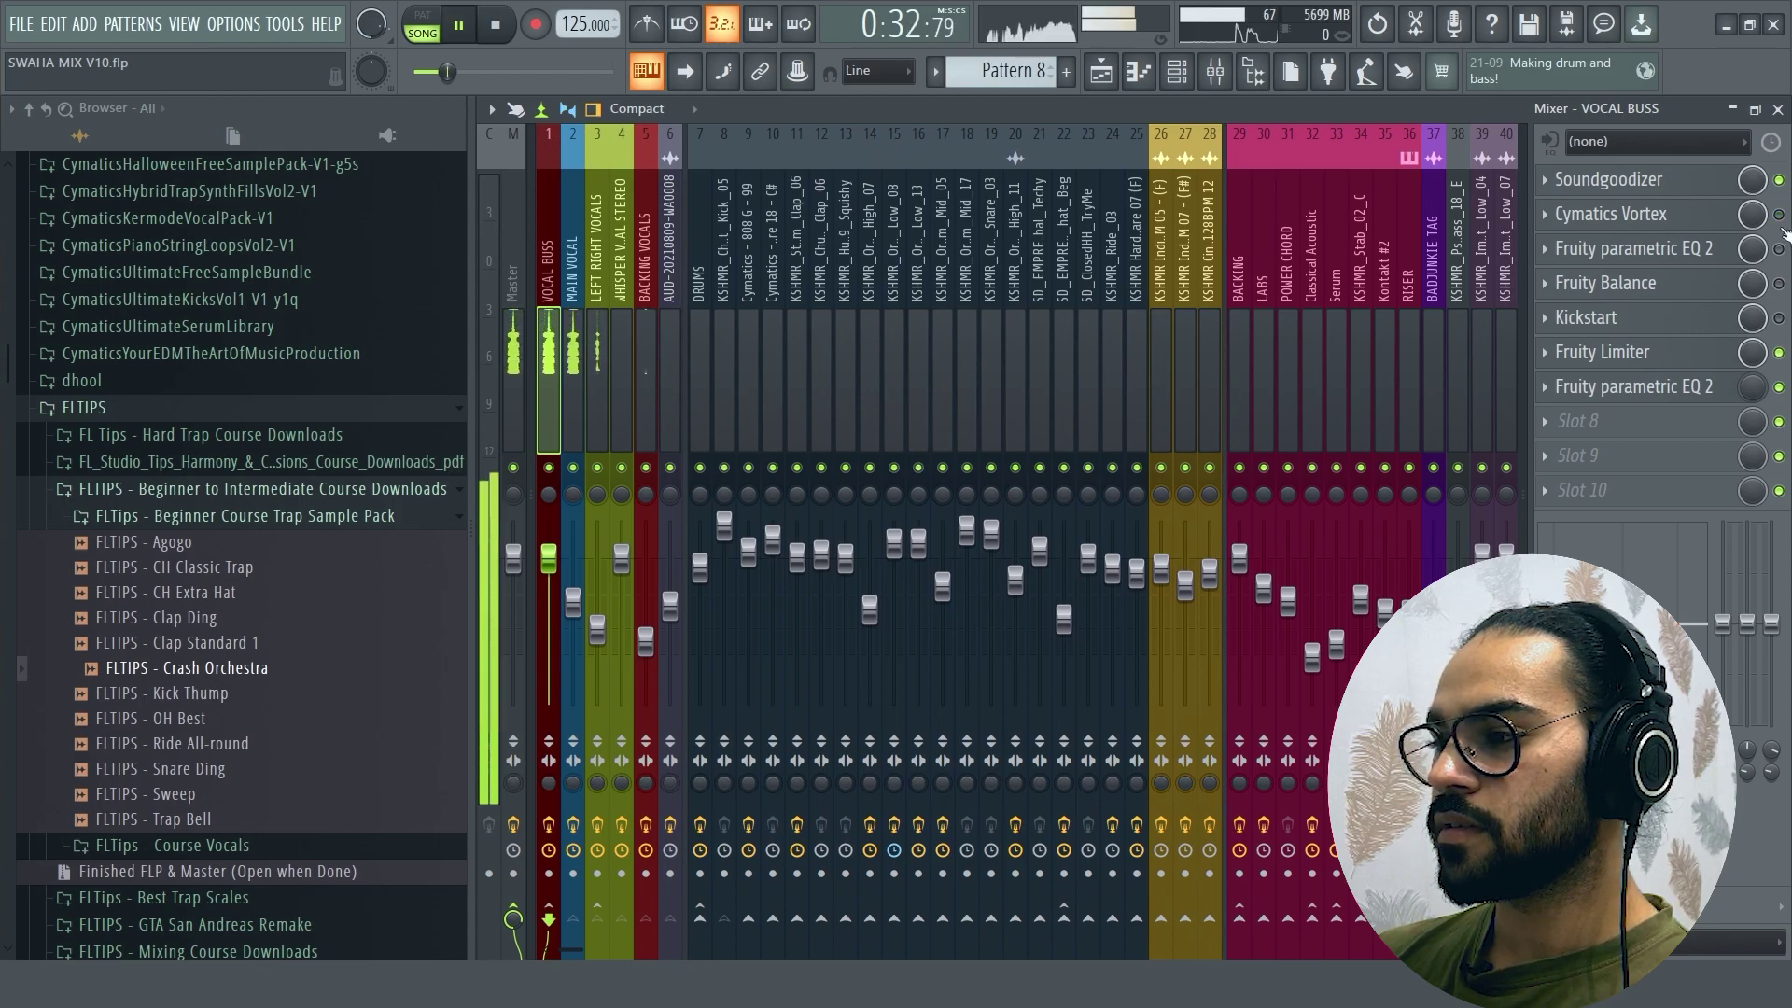
pyautogui.press('space')
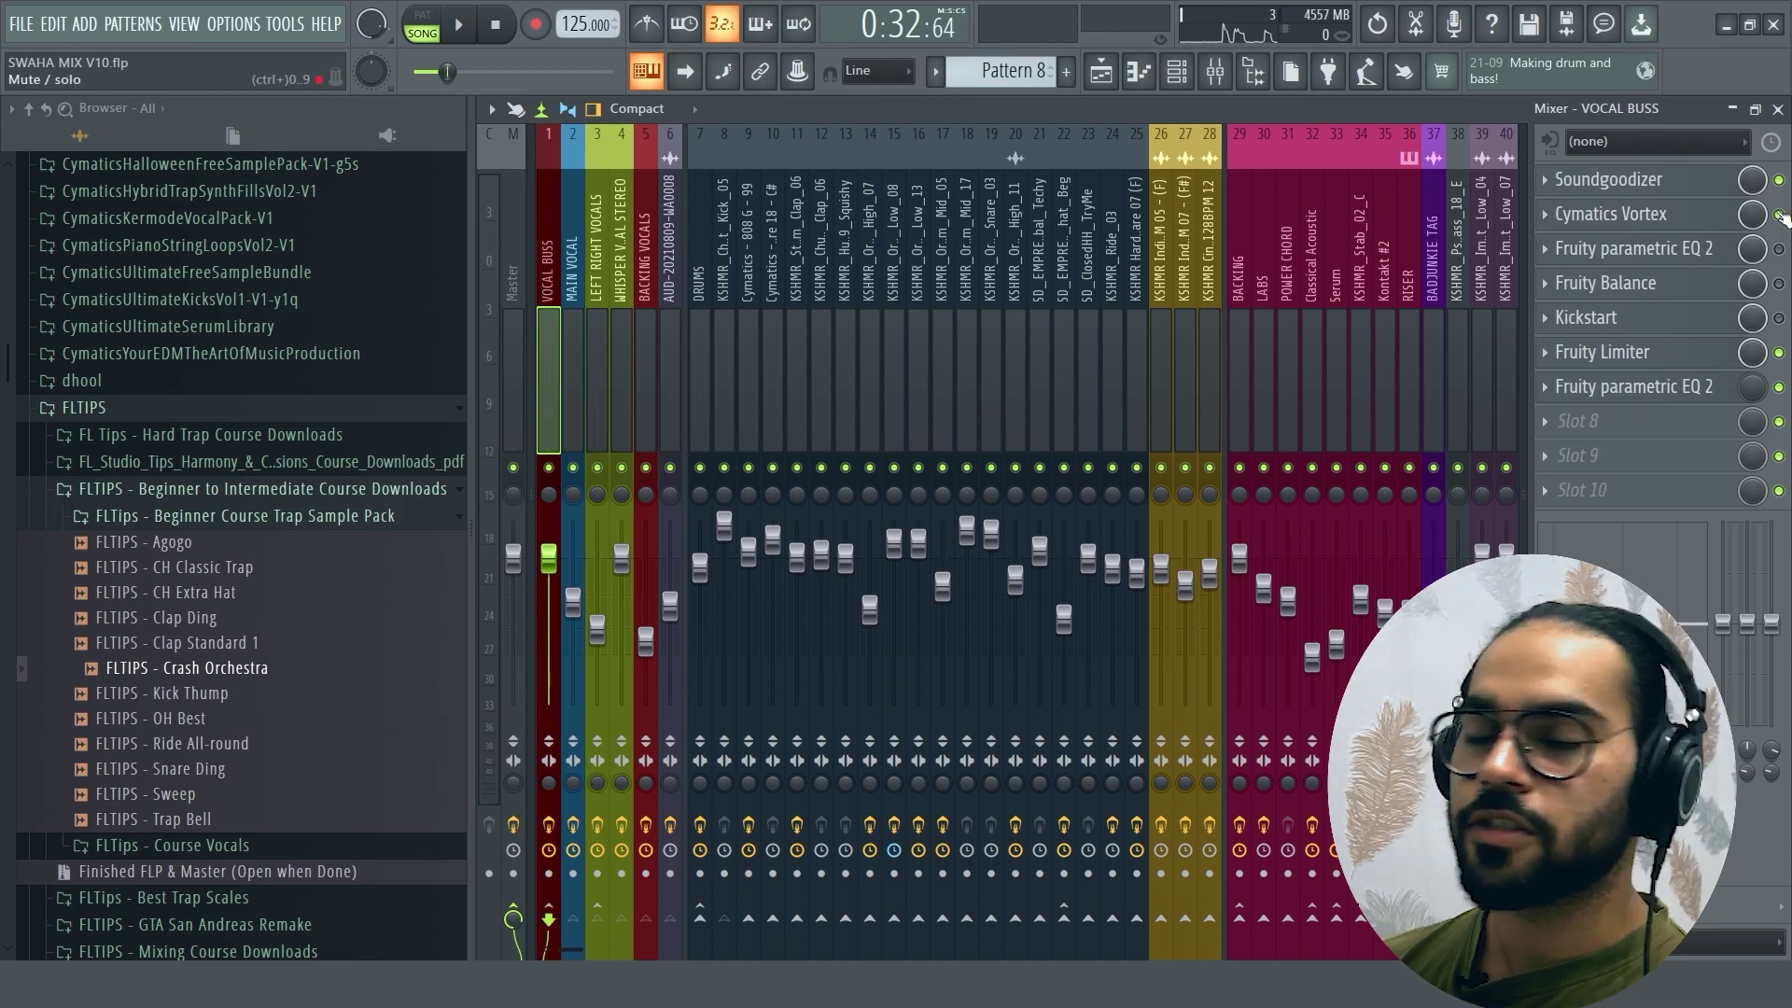
# Step: Toggle the Cymatics Vortex slot and view the vocal bus Parametric EQ 2
pyautogui.click(1779, 215)
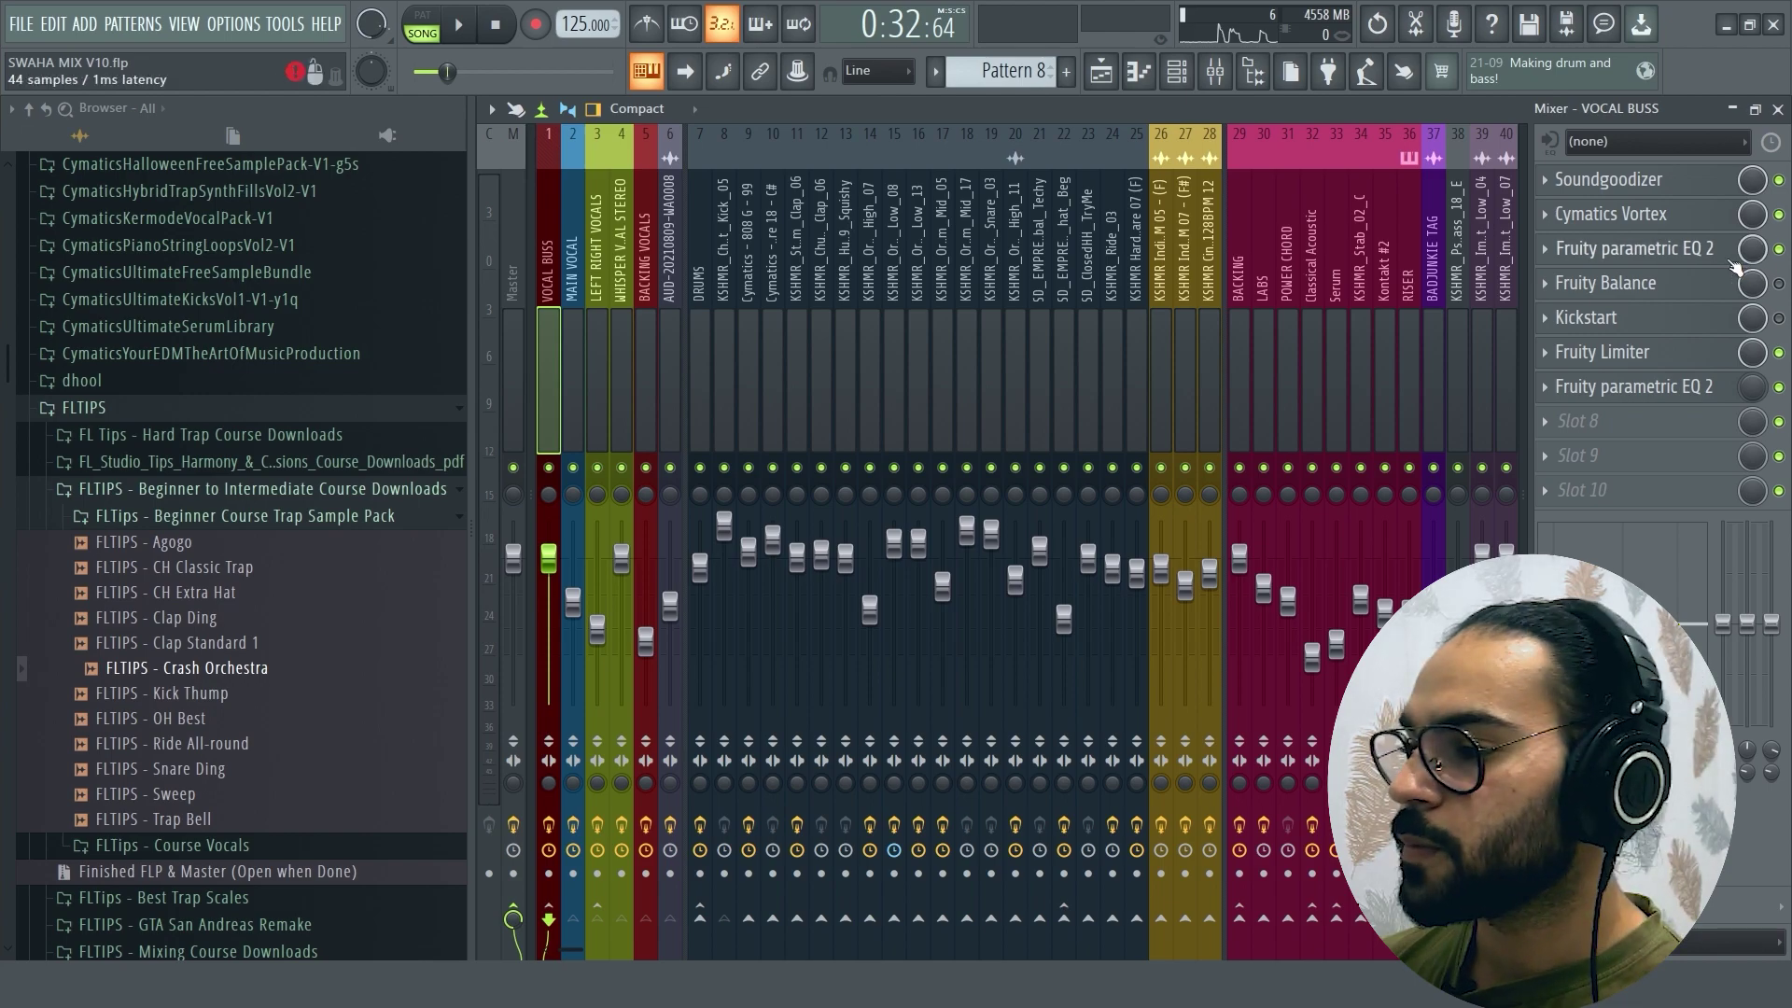
pyautogui.click(1633, 249)
pyautogui.moveTo(1023, 252); pyautogui.dragTo(1023, 148)
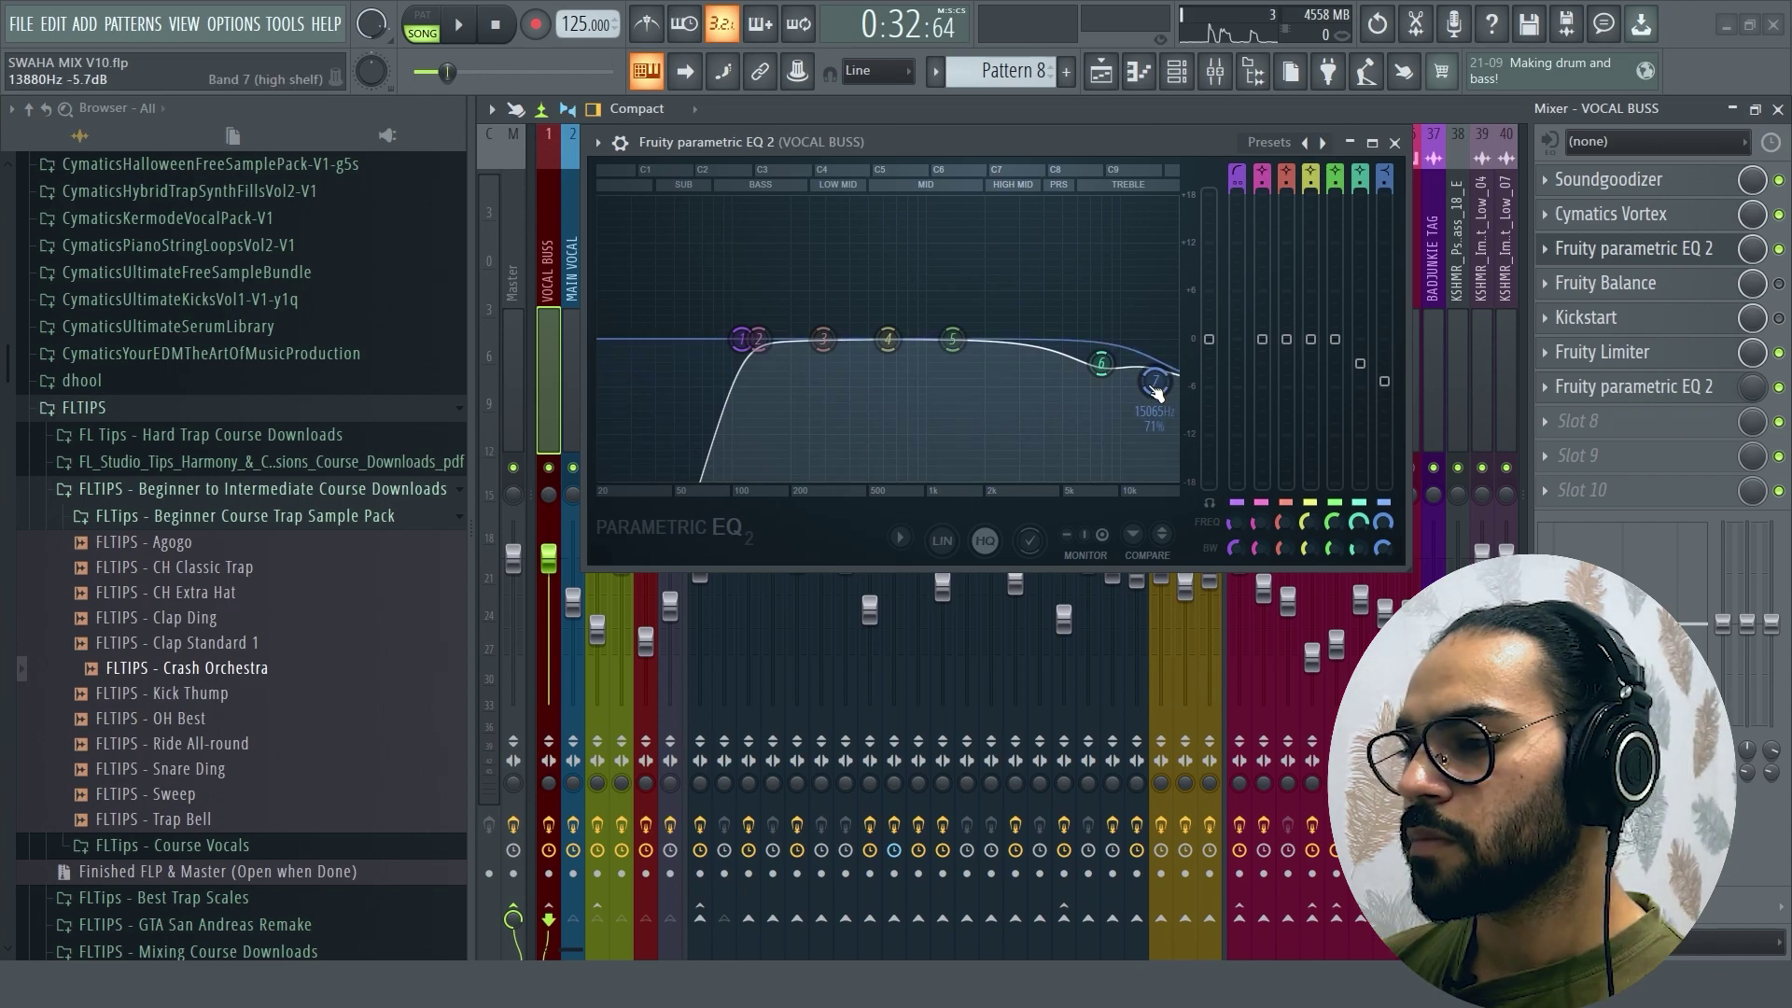
# Step: Review the VOCAL BUSS Fruity Balance and Kickstart settings, then return to the Playlist
pyautogui.click(1709, 283)
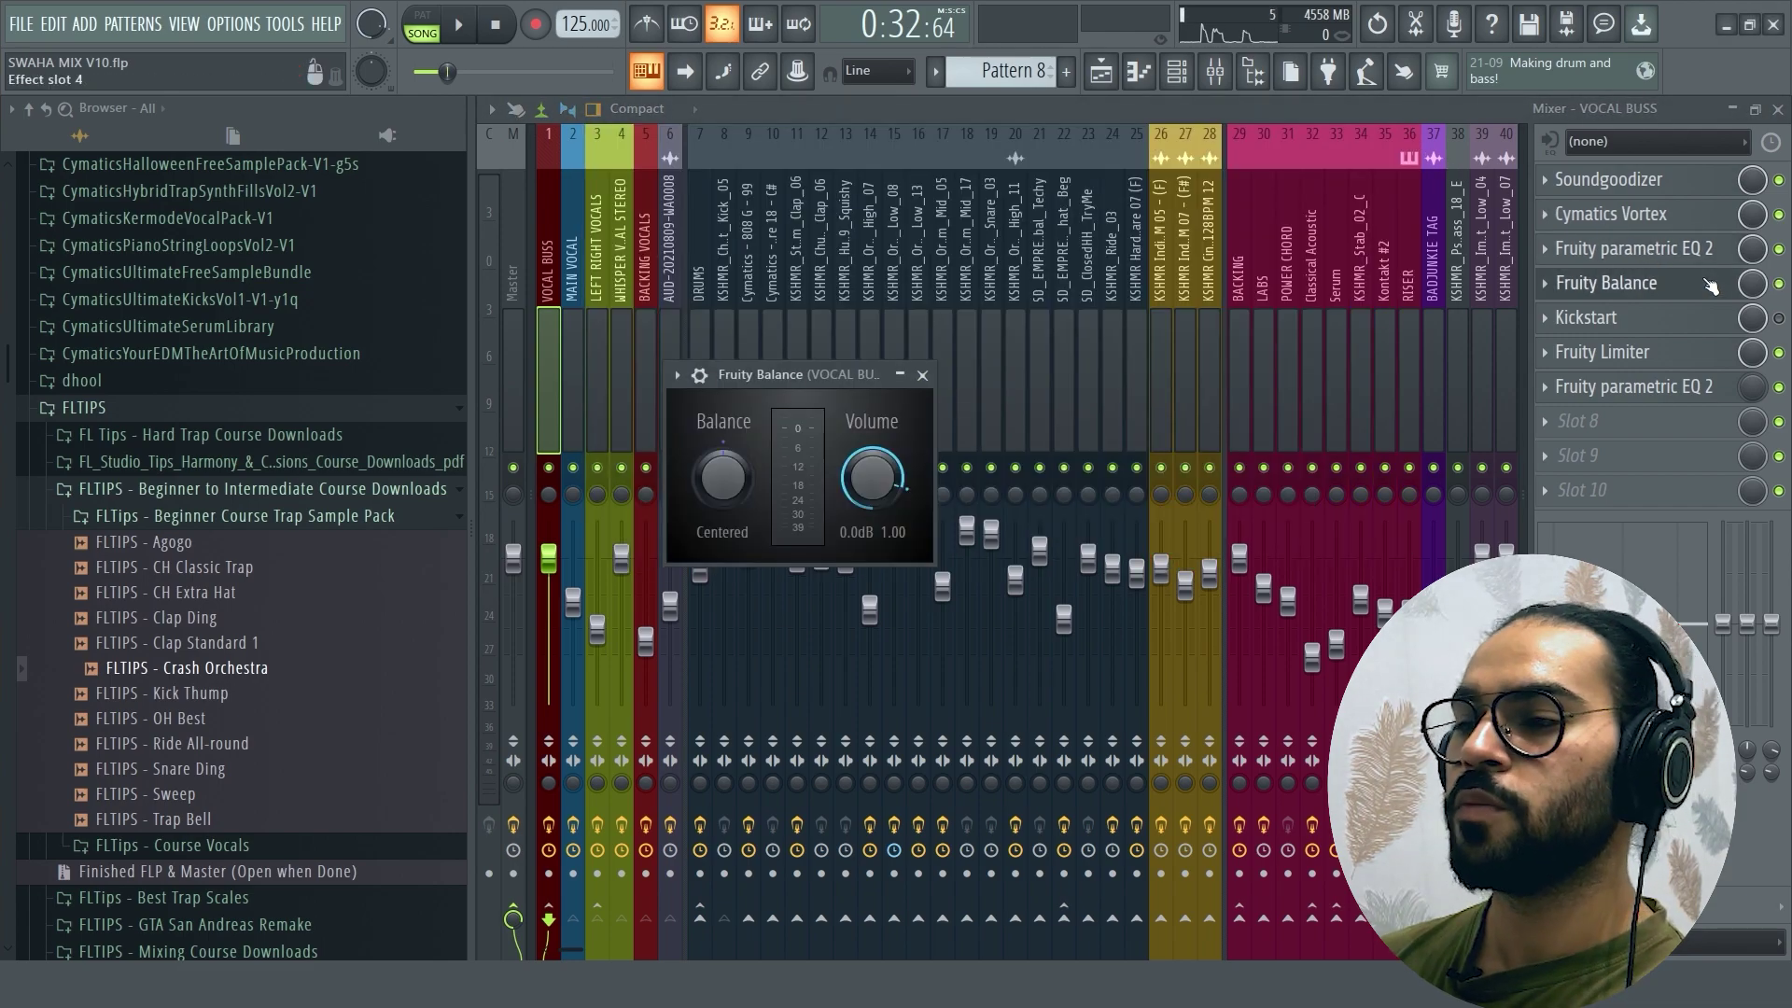
pyautogui.click(1708, 283)
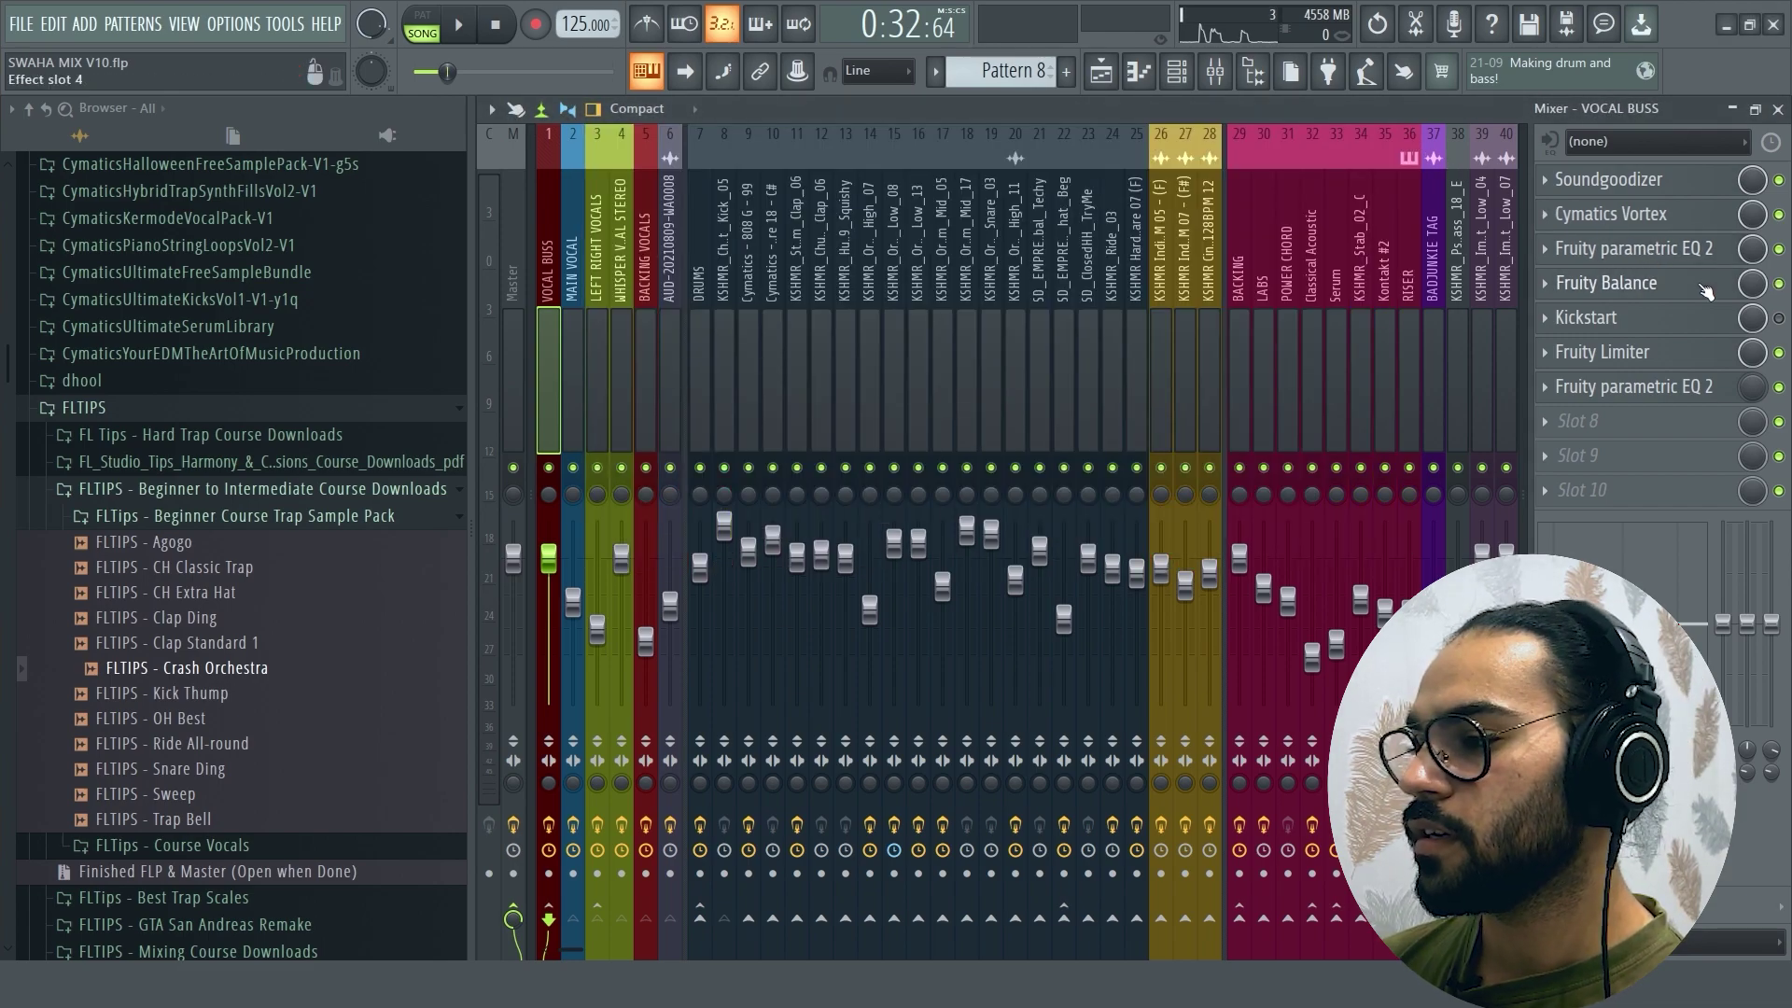
pyautogui.click(1717, 327)
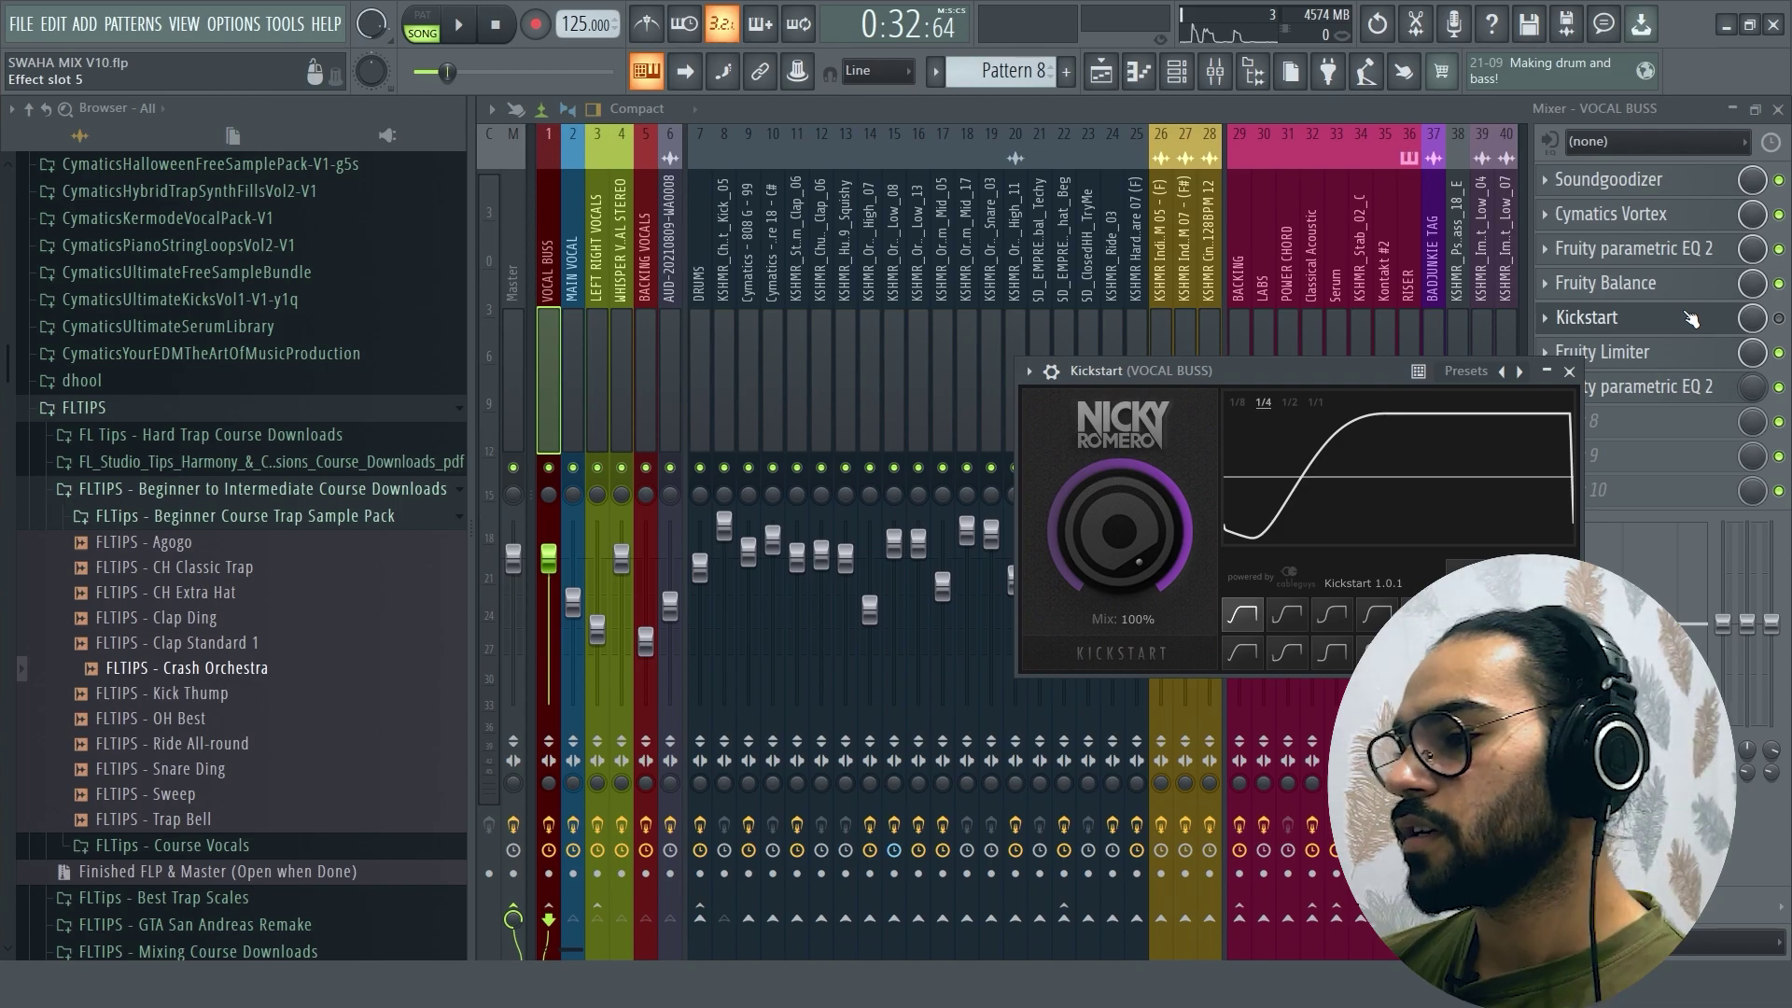
pyautogui.press('F5')
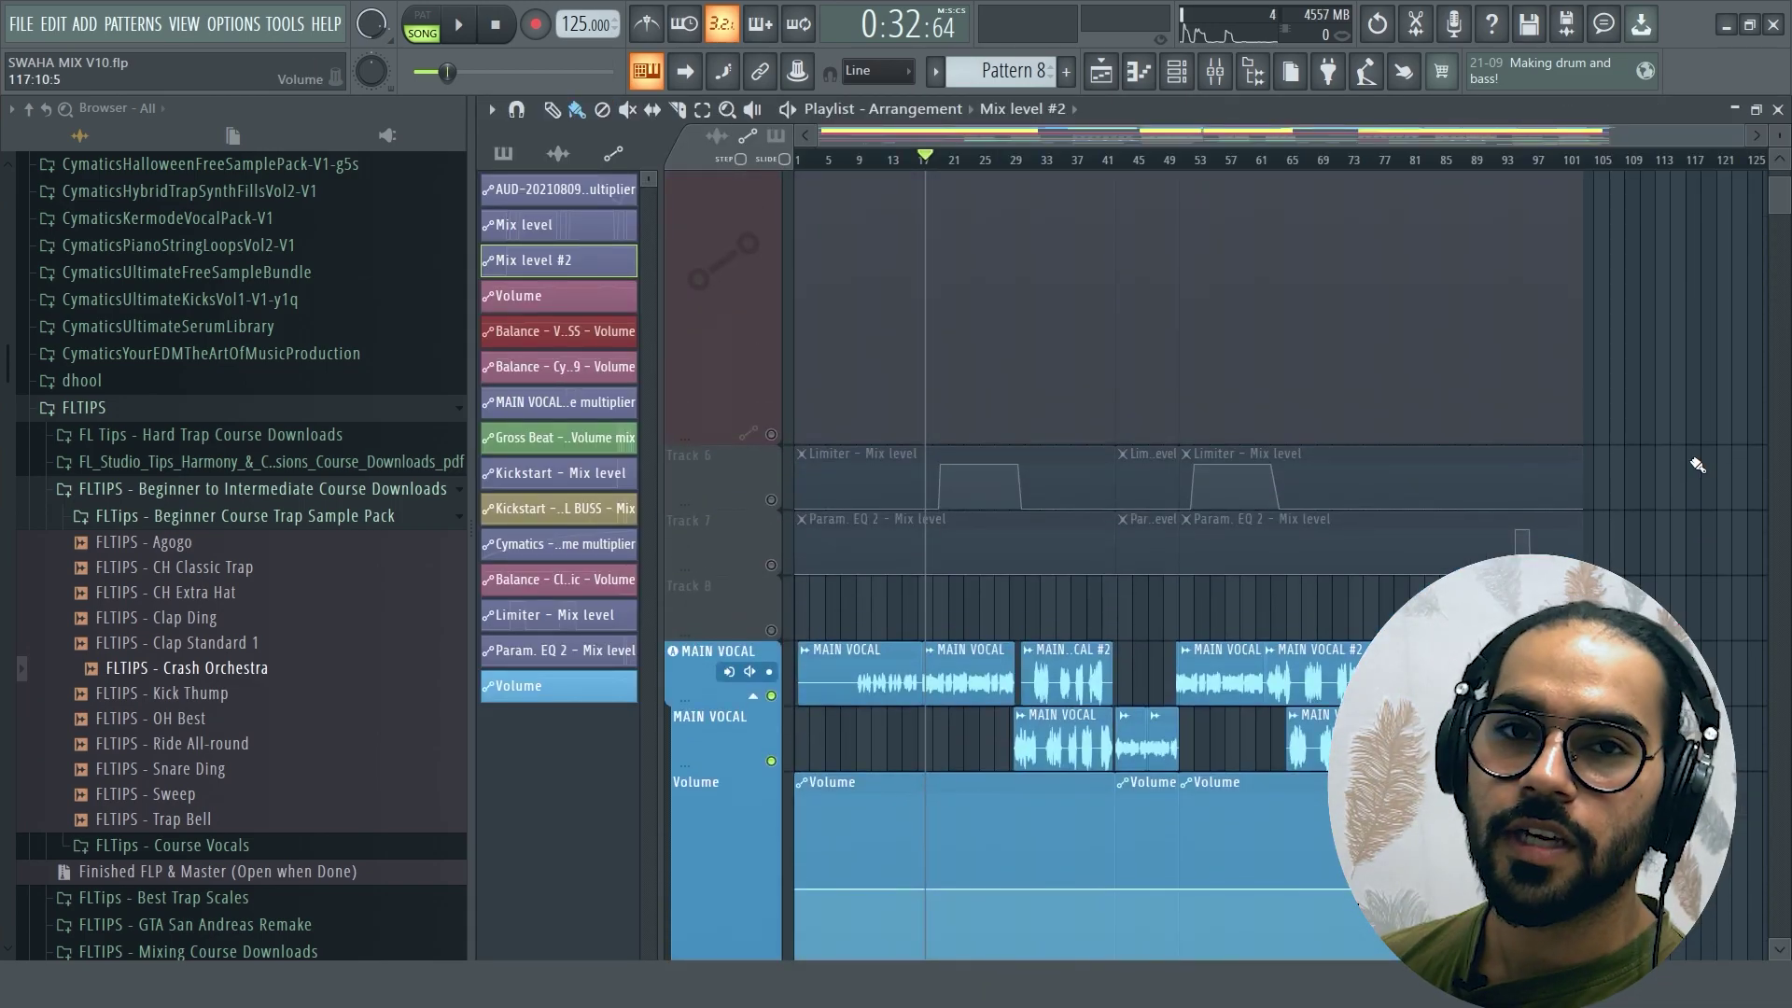